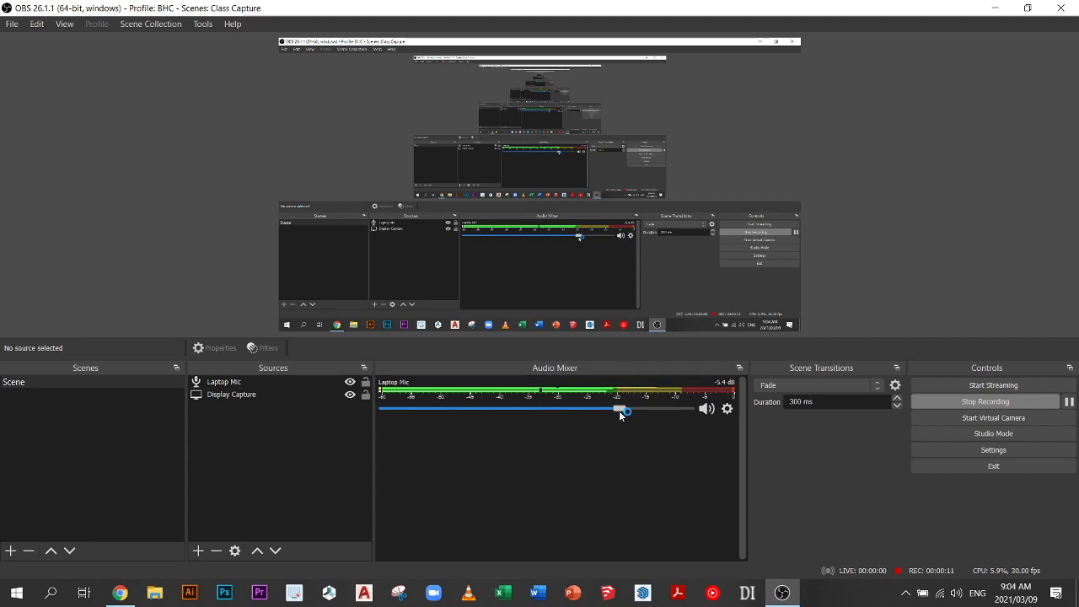
# Raise the Laptop Mic volume to about -0.2 dB, minimize OBS and bring the Photopea browser window into place
pyautogui.moveTo(620, 412); pyautogui.dragTo(654, 410)
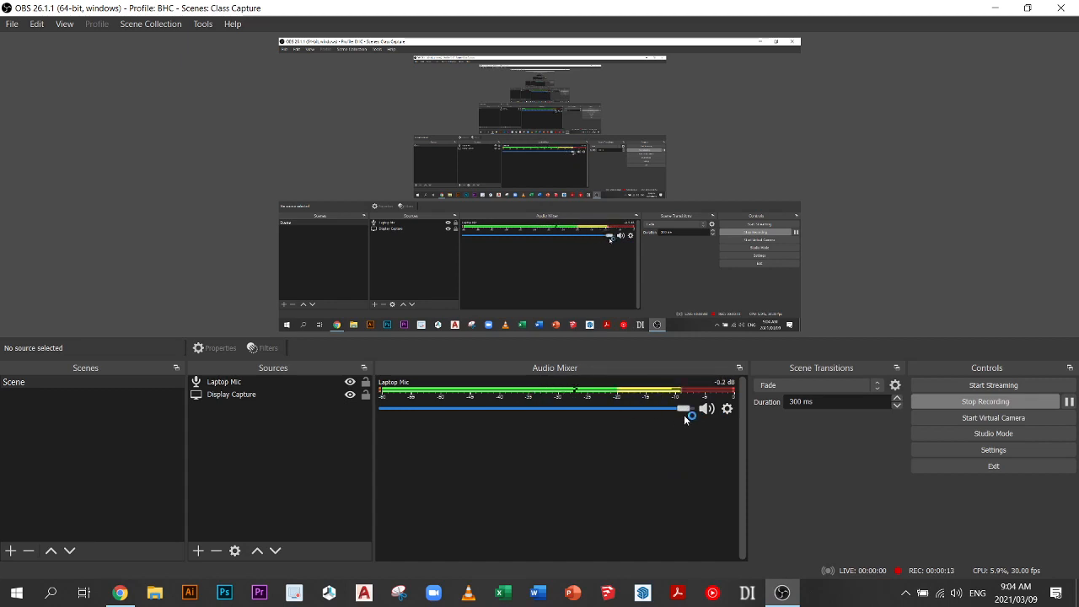
pyautogui.click(995, 8)
pyautogui.moveTo(262, 27); pyautogui.dragTo(327, 37)
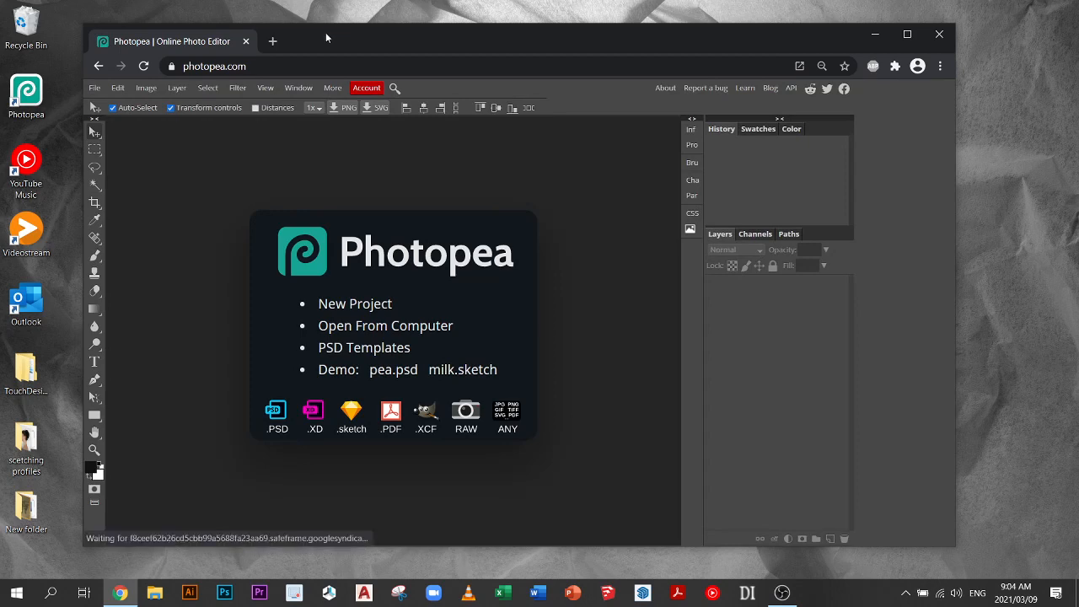
# Create a new project from the HD screen preset, 1280 × 720 px with a white background
pyautogui.click(369, 304)
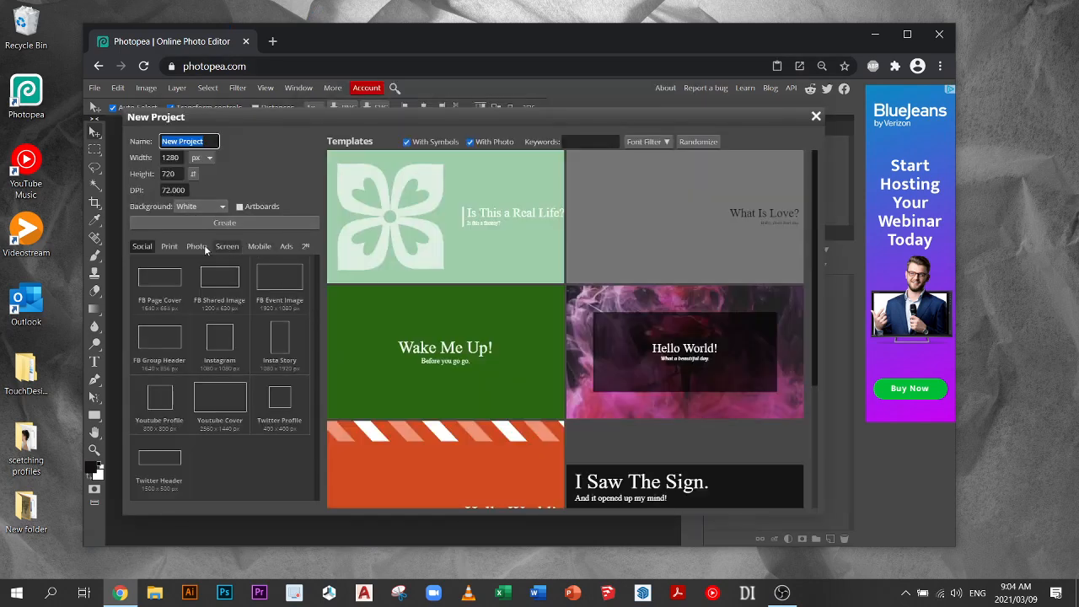
pyautogui.click(173, 245)
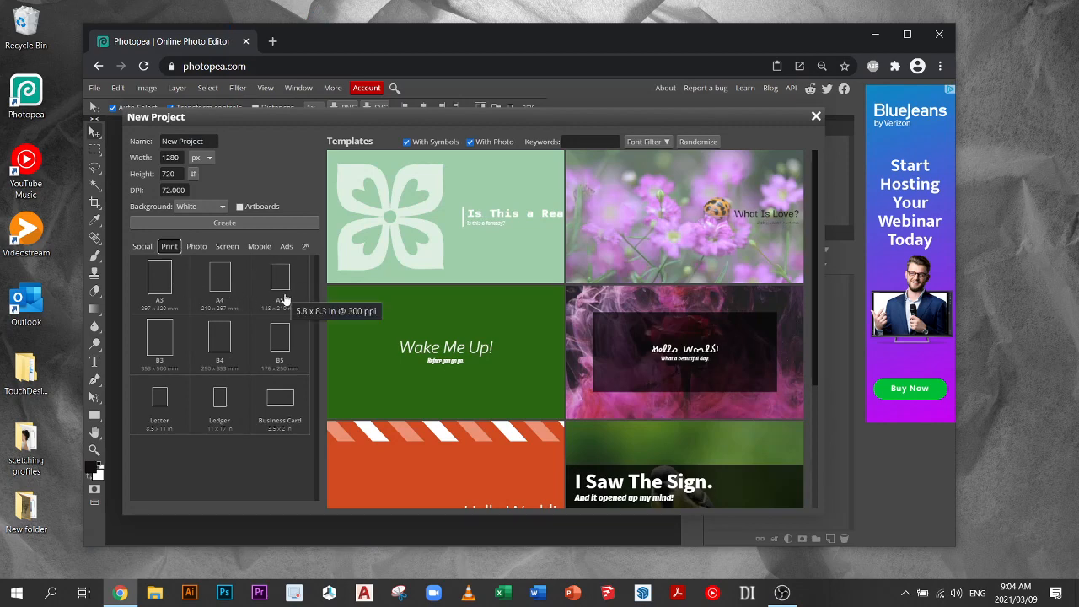
pyautogui.click(226, 246)
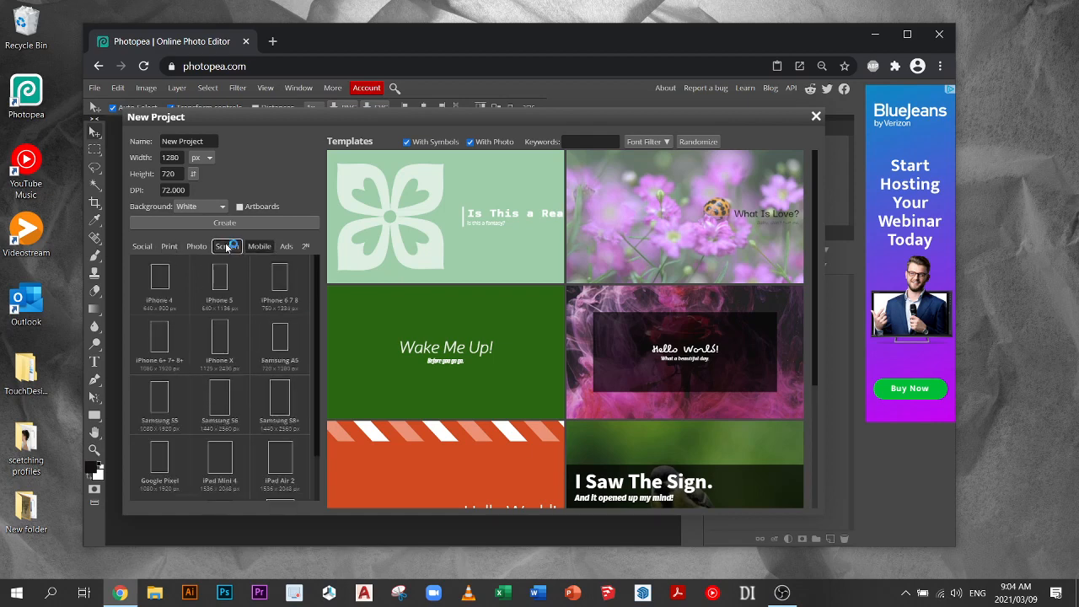
pyautogui.click(287, 286)
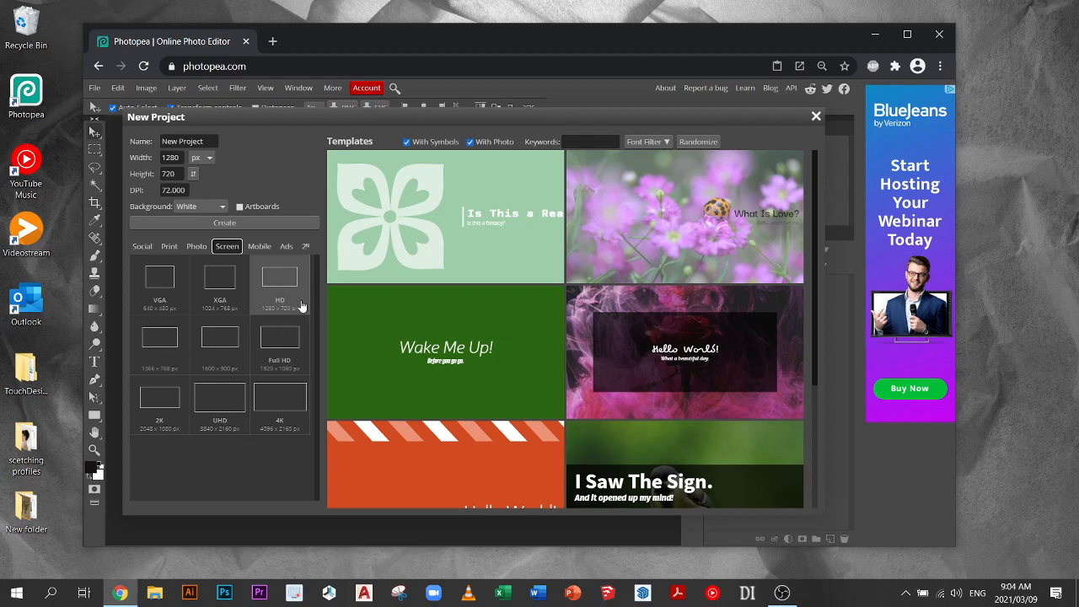
pyautogui.click(209, 222)
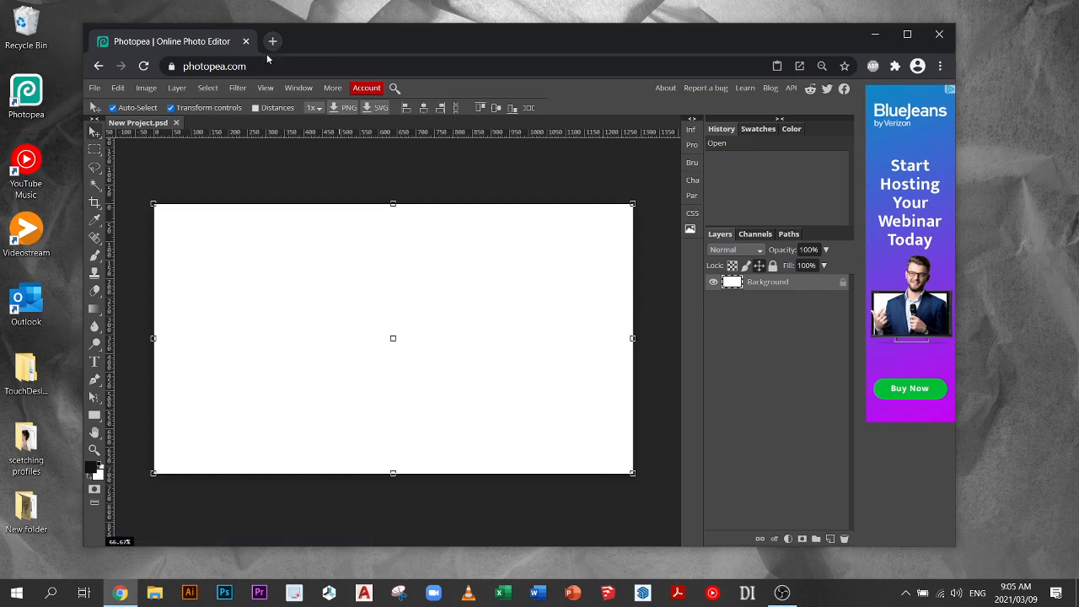
# Search Google for "dolphin" in a new browser tab and show the image results
pyautogui.click(271, 41)
pyautogui.click(226, 67)
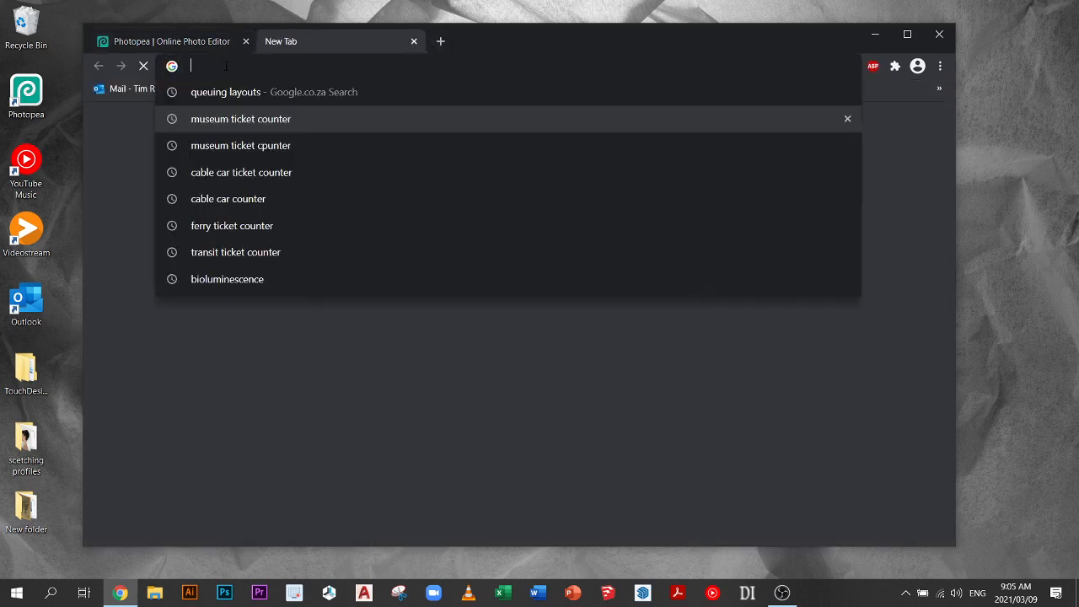
pyautogui.click(210, 395)
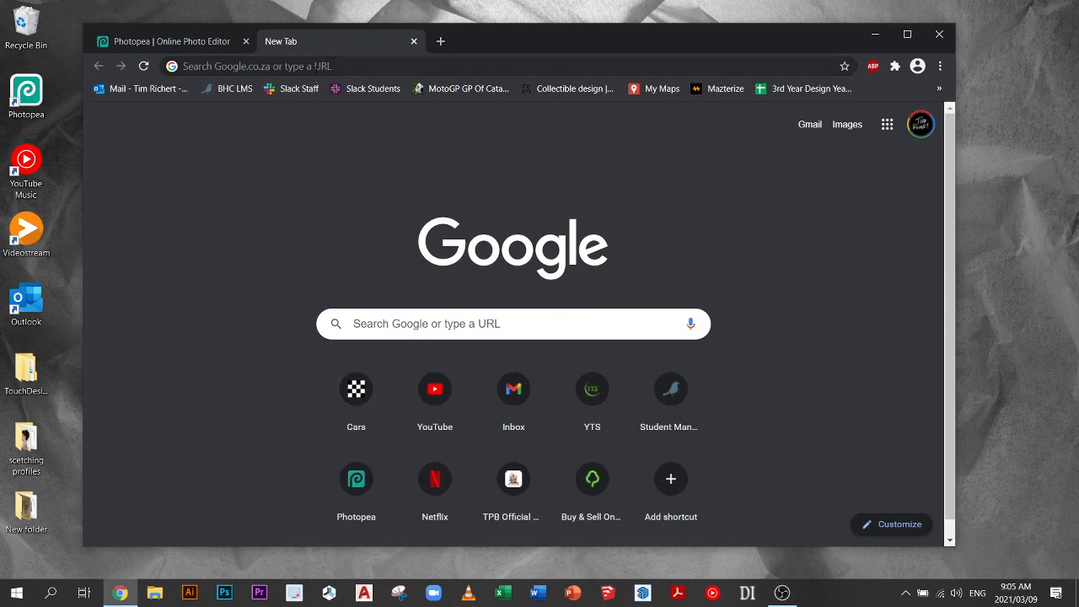
pyautogui.click(316, 67)
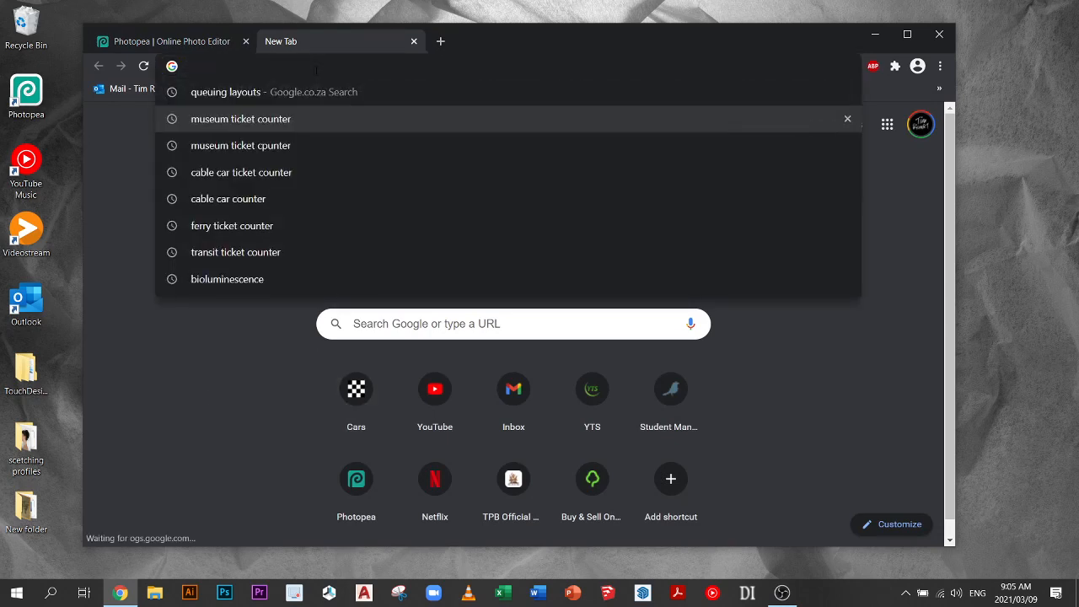
pyautogui.write('do;phin')
pyautogui.press('BackSpace')
pyautogui.press('BackSpace')
pyautogui.press('BackSpace')
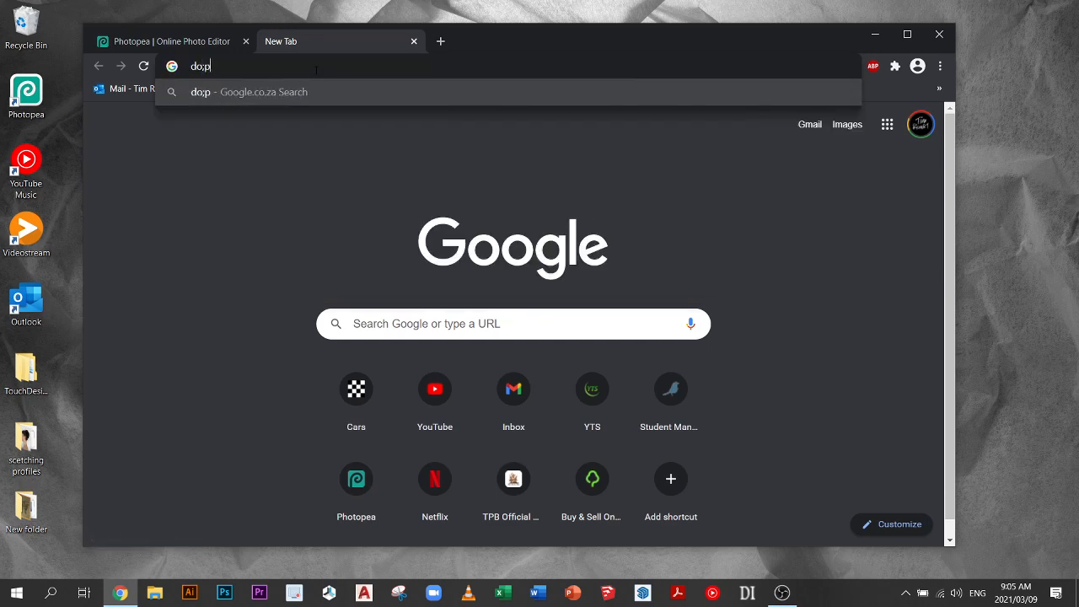
pyautogui.press('BackSpace')
pyautogui.press('BackSpace')
pyautogui.press('BackSpace')
pyautogui.write('olphin')
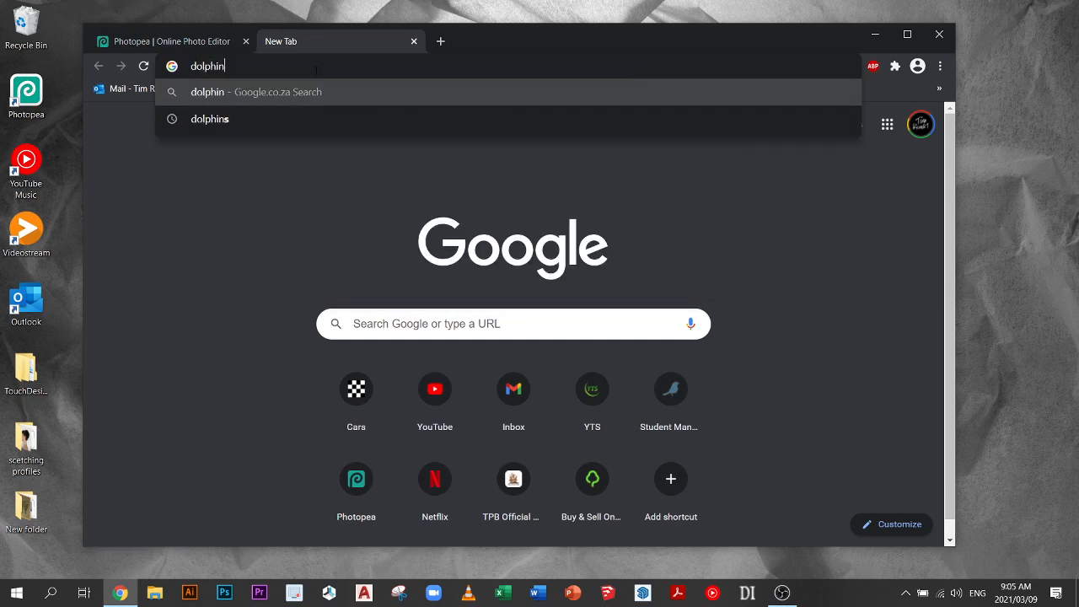
pyautogui.press('Return')
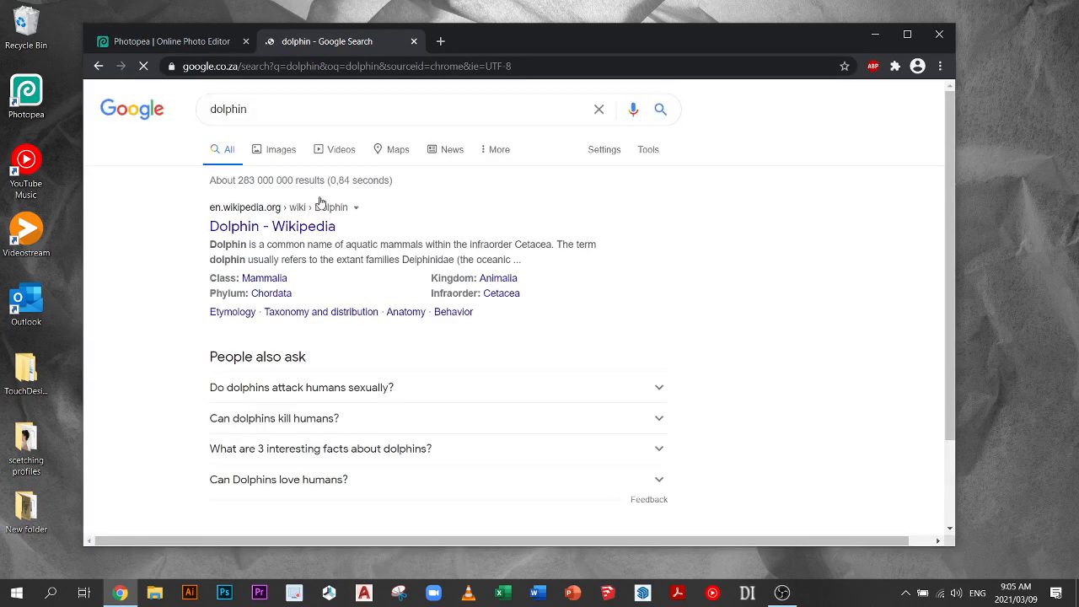
pyautogui.click(274, 153)
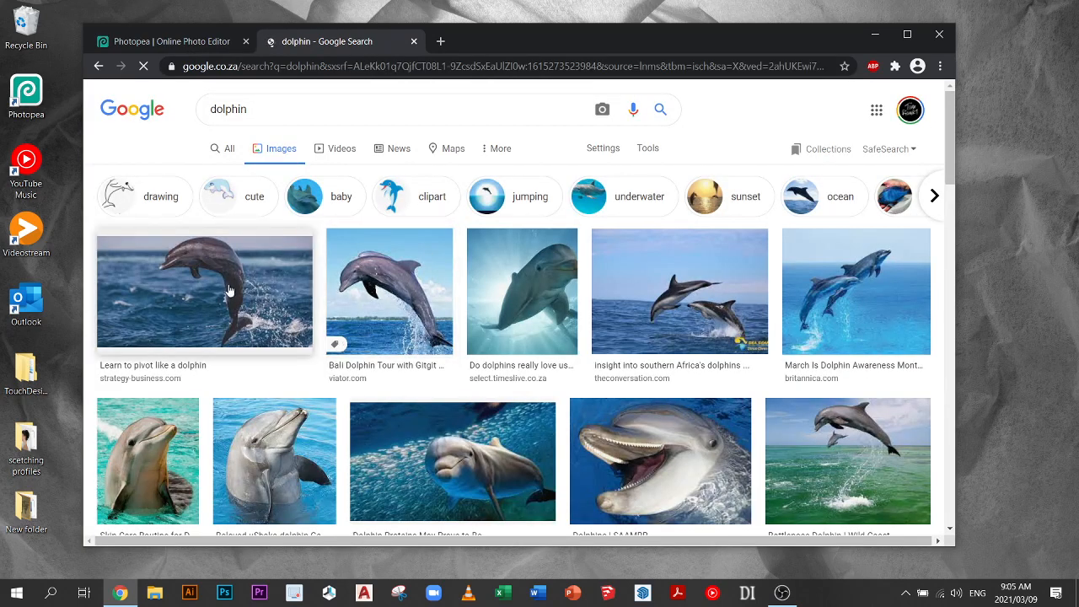
# Copy the image of the dolphin in front of a school of fish and paste it into the Photopea project
pyautogui.click(455, 459)
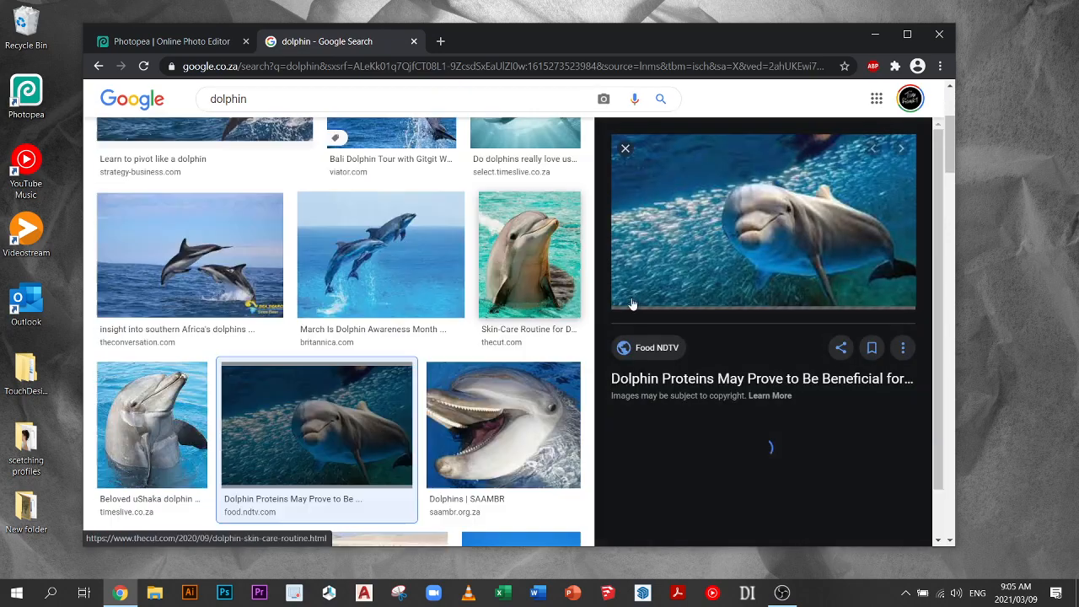
pyautogui.rightClick(772, 263)
pyautogui.click(816, 427)
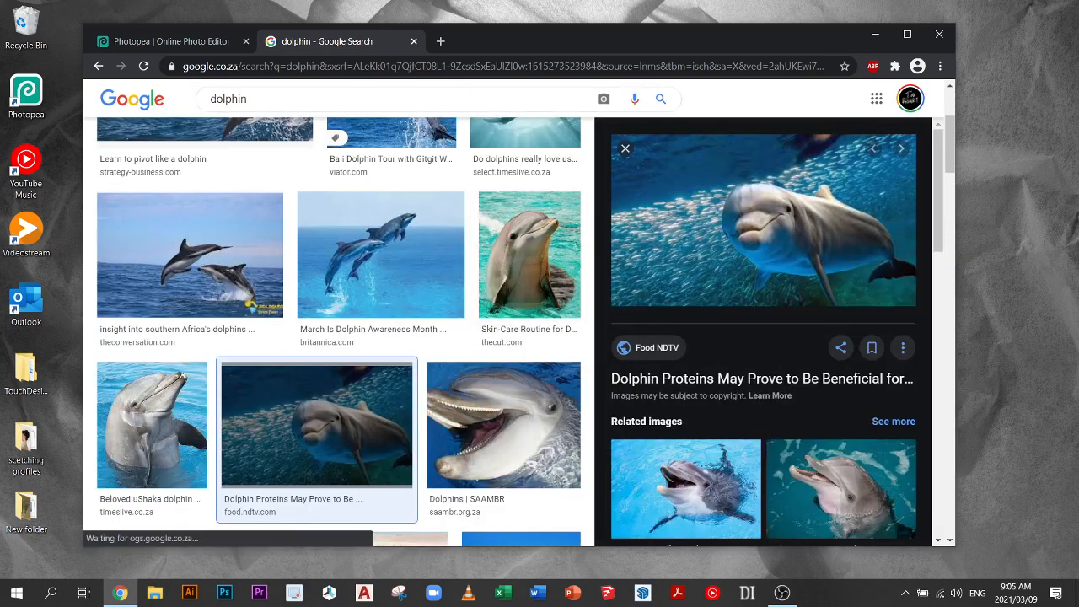
pyautogui.click(168, 42)
pyautogui.hotkey('ctrl', 'v')
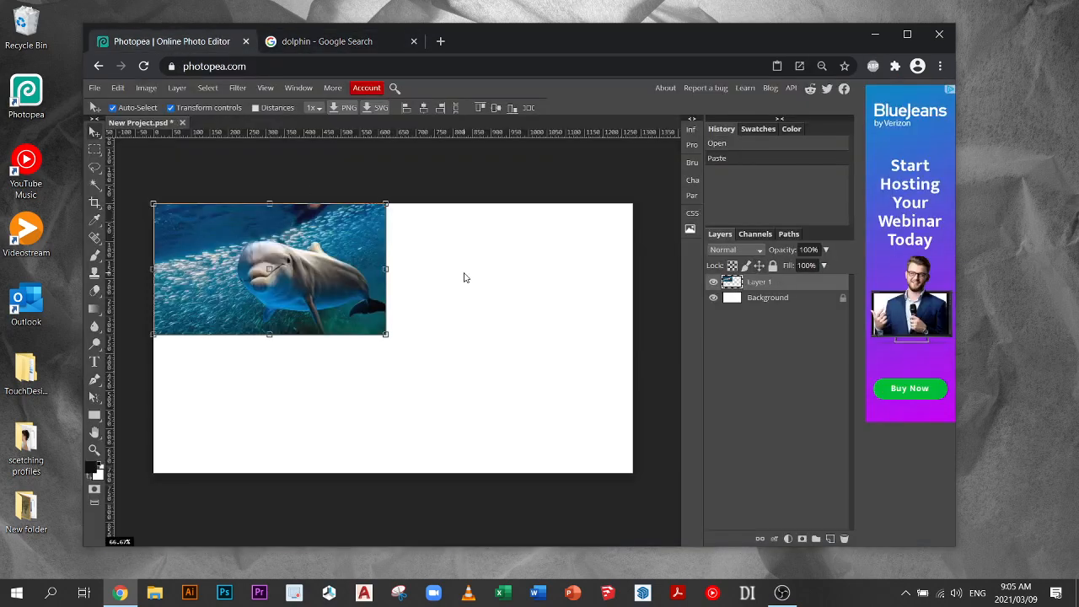
# Enlarge the pasted dolphin image to cover the whole canvas and turn off Transform controls for the Move tool
pyautogui.moveTo(385, 334); pyautogui.dragTo(640, 487)
pyautogui.click(95, 149)
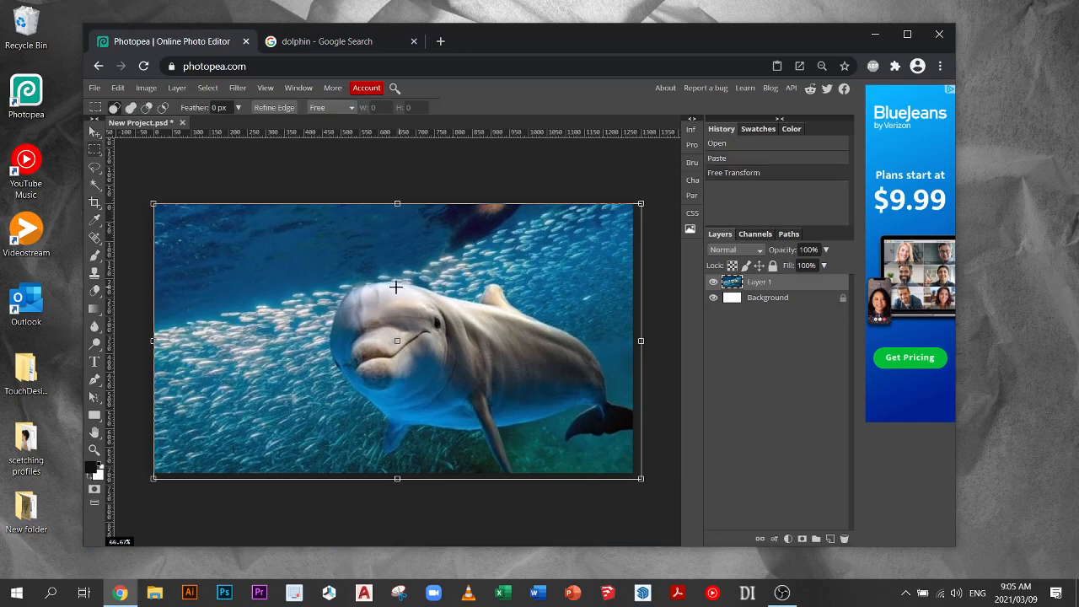
pyautogui.click(94, 132)
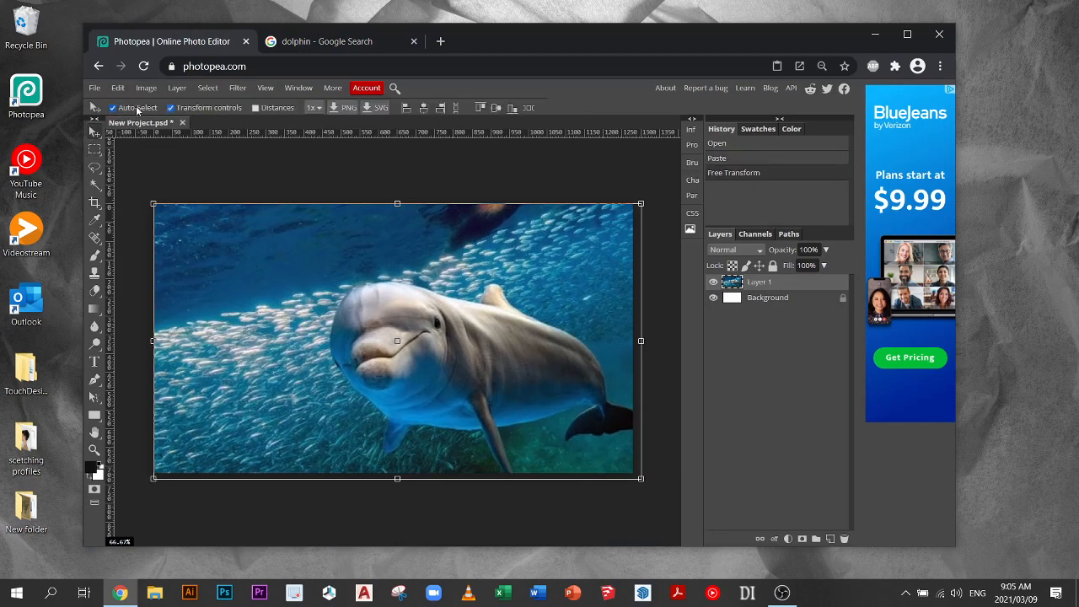
pyautogui.click(192, 106)
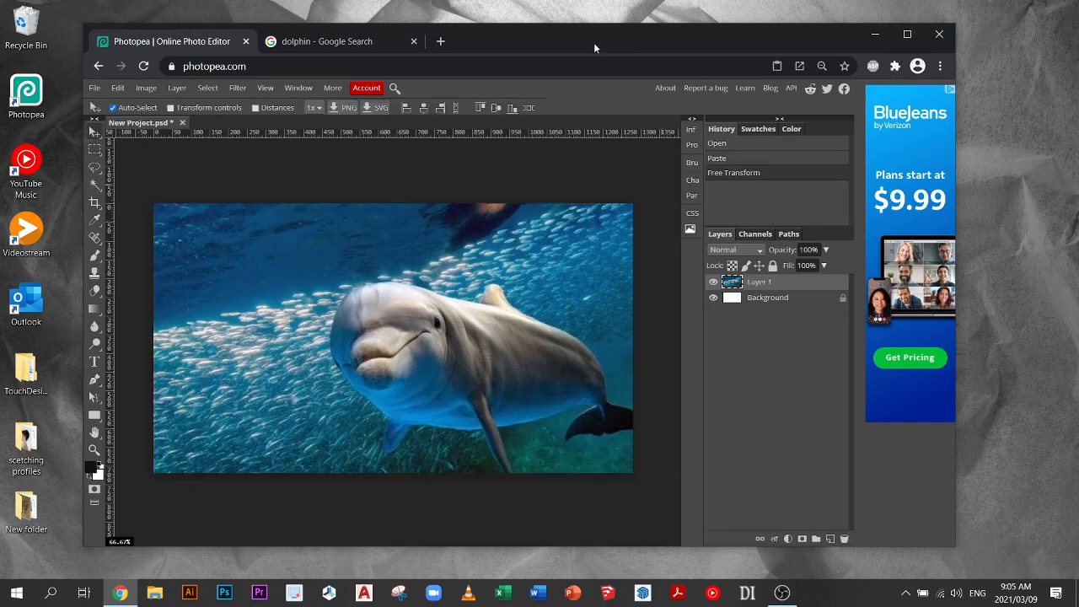
# Enlarge the browser window to fill most of the desktop, keeping the desktop shortcuts uncovered
pyautogui.moveTo(594, 42); pyautogui.dragTo(532, 27)
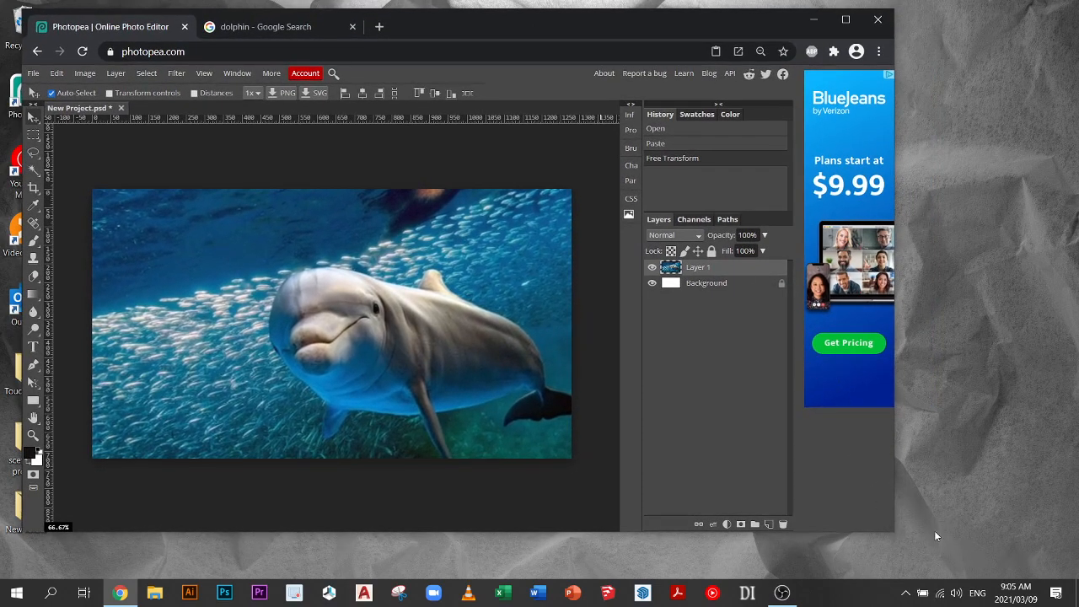
pyautogui.moveTo(894, 533); pyautogui.dragTo(1075, 578)
pyautogui.moveTo(655, 23); pyautogui.dragTo(678, 25)
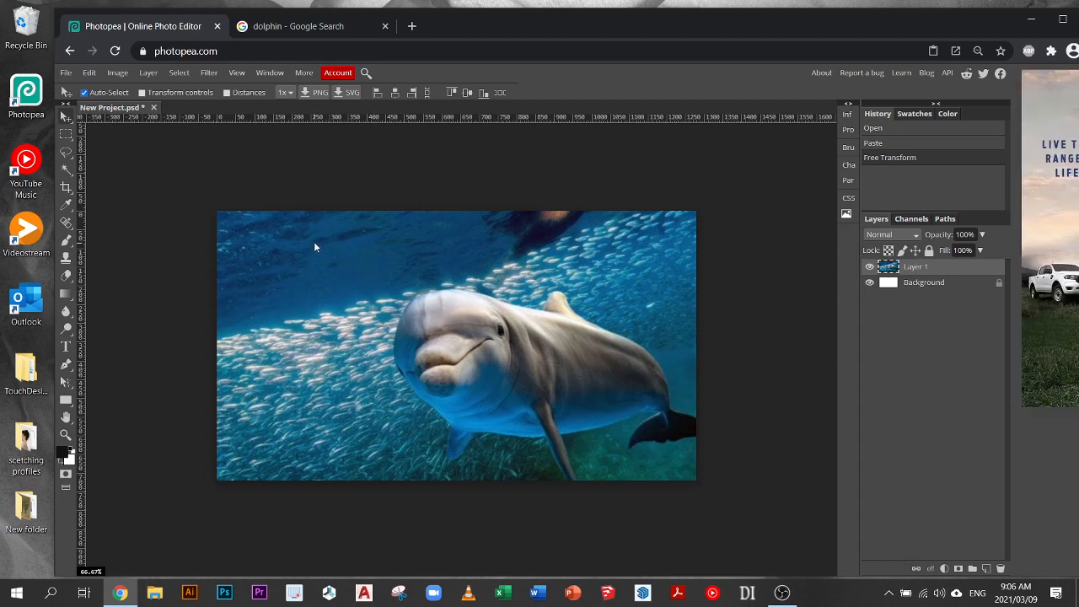
pyautogui.click(208, 72)
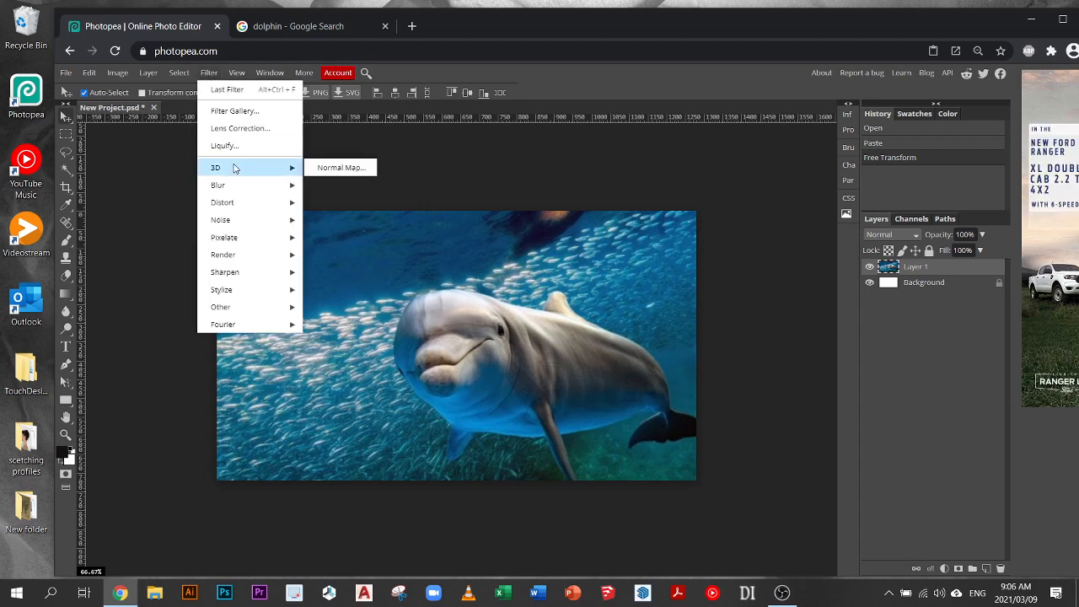
pyautogui.moveTo(233, 189)
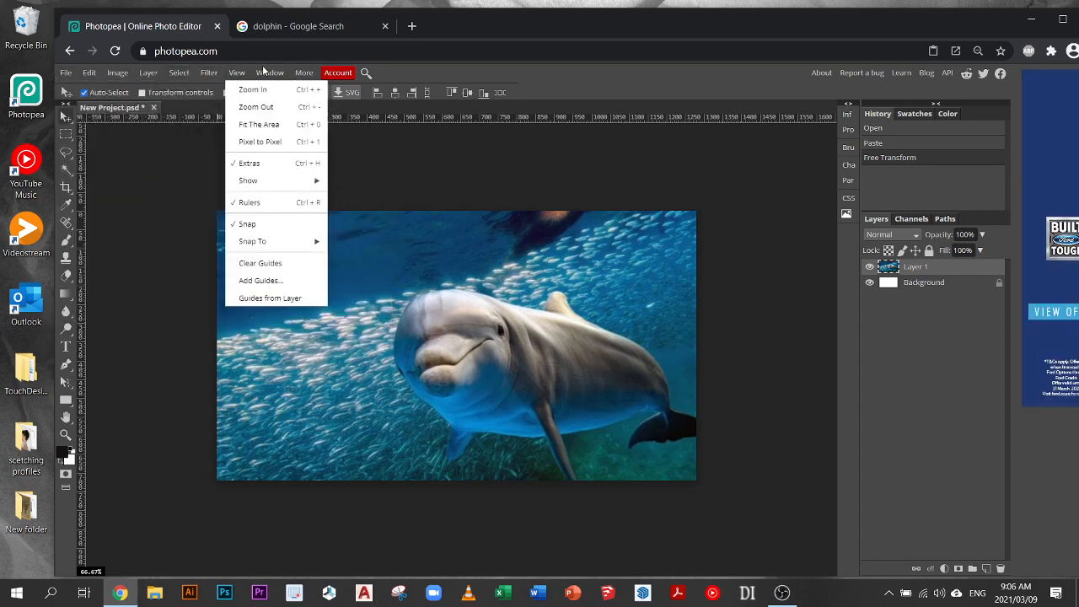
pyautogui.moveTo(65, 76)
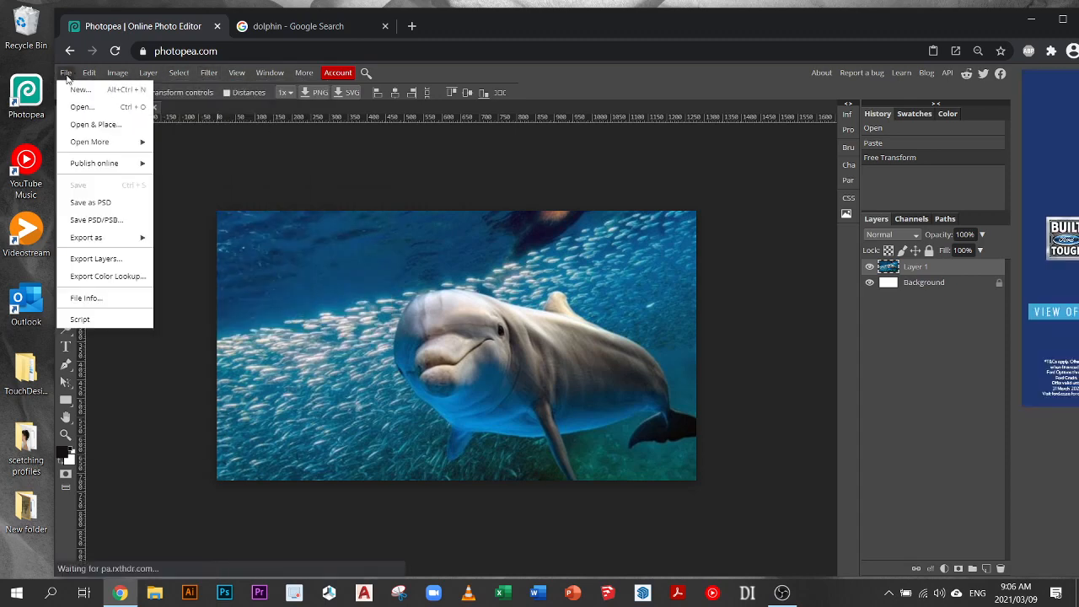
pyautogui.moveTo(115, 77)
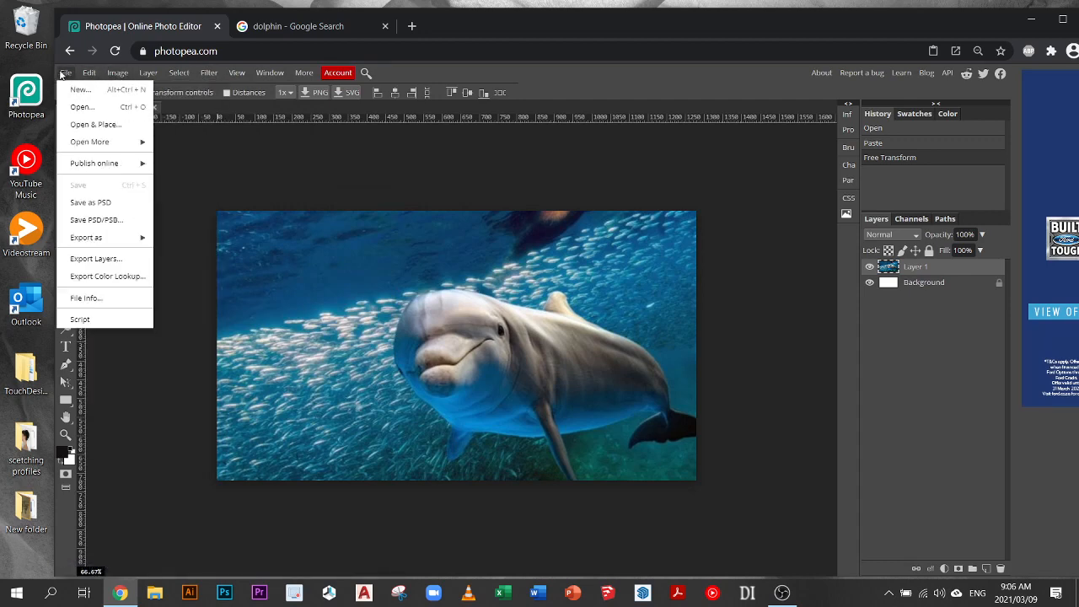
pyautogui.click(63, 75)
pyautogui.click(66, 76)
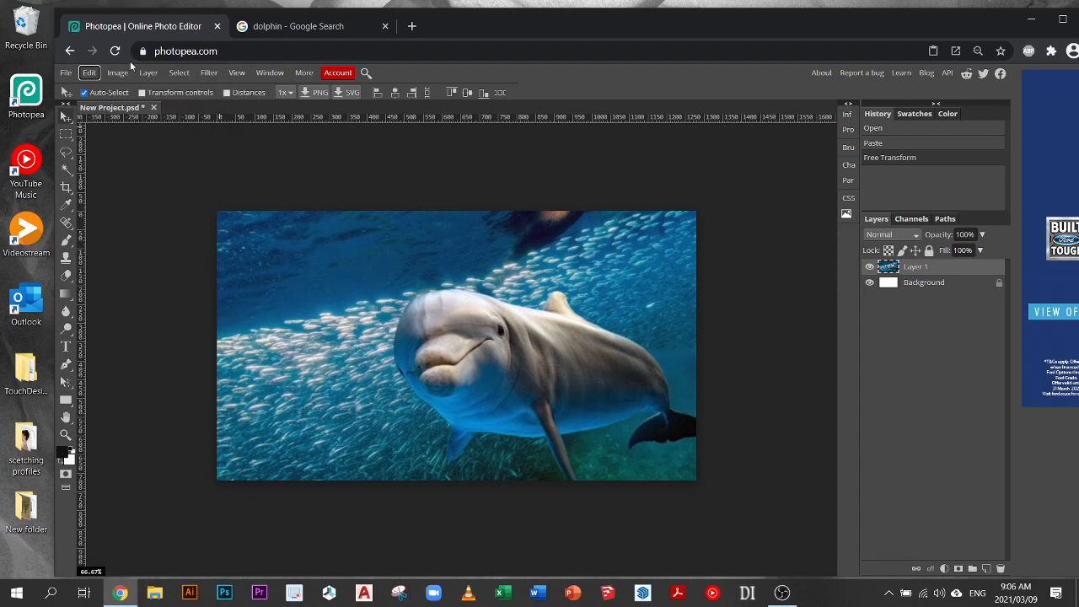
pyautogui.click(123, 76)
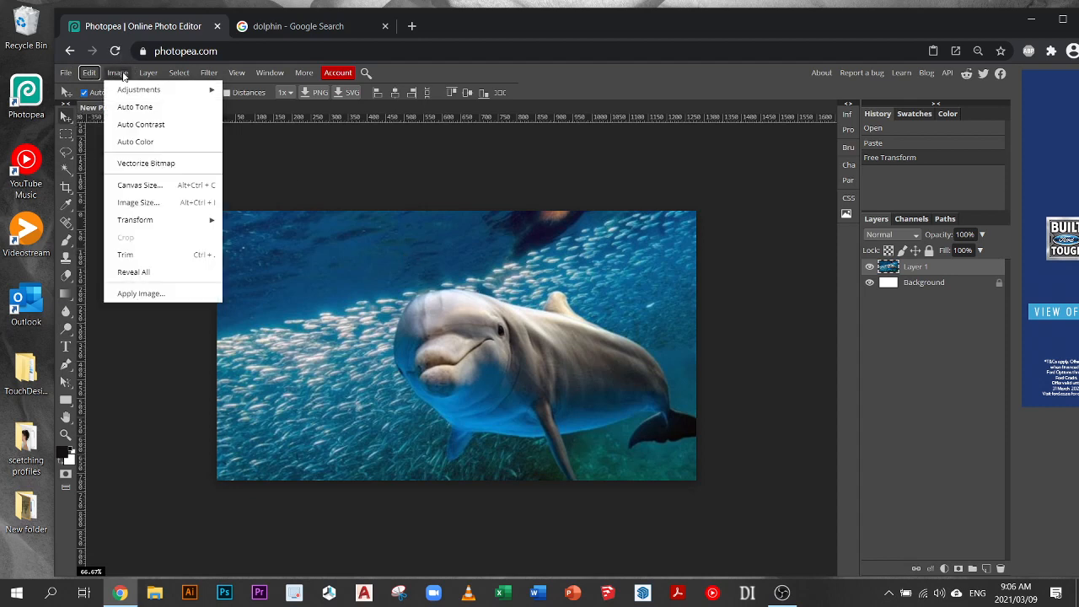
pyautogui.click(123, 76)
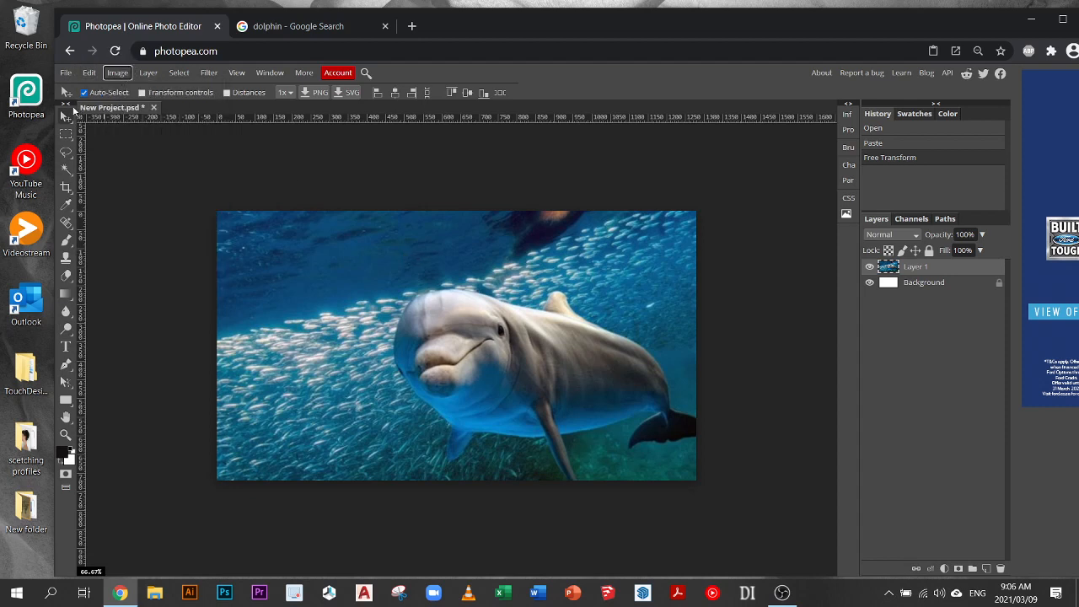
pyautogui.click(108, 76)
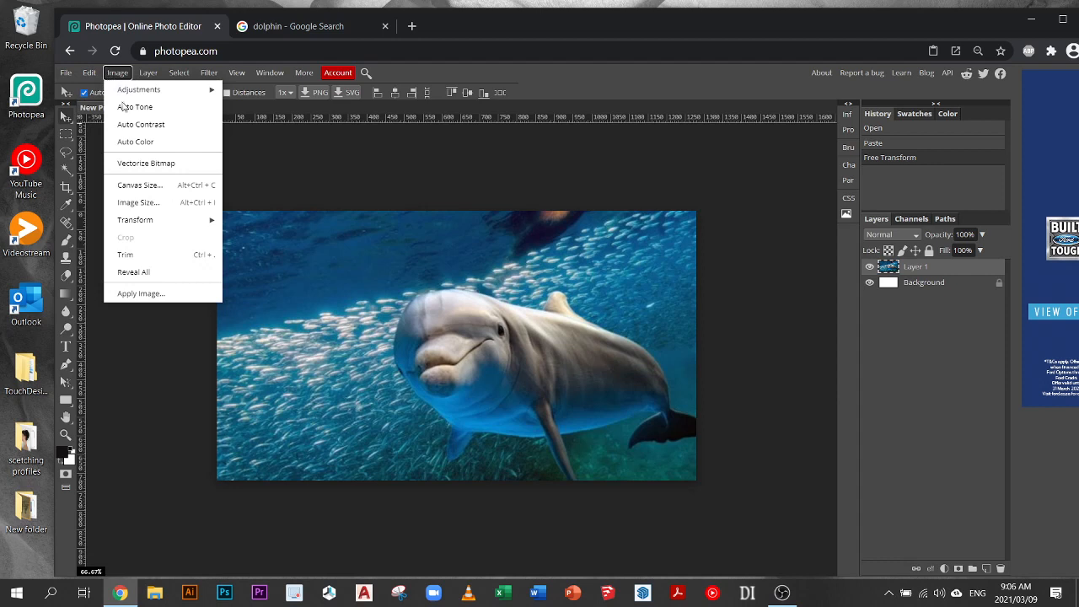
pyautogui.moveTo(151, 75)
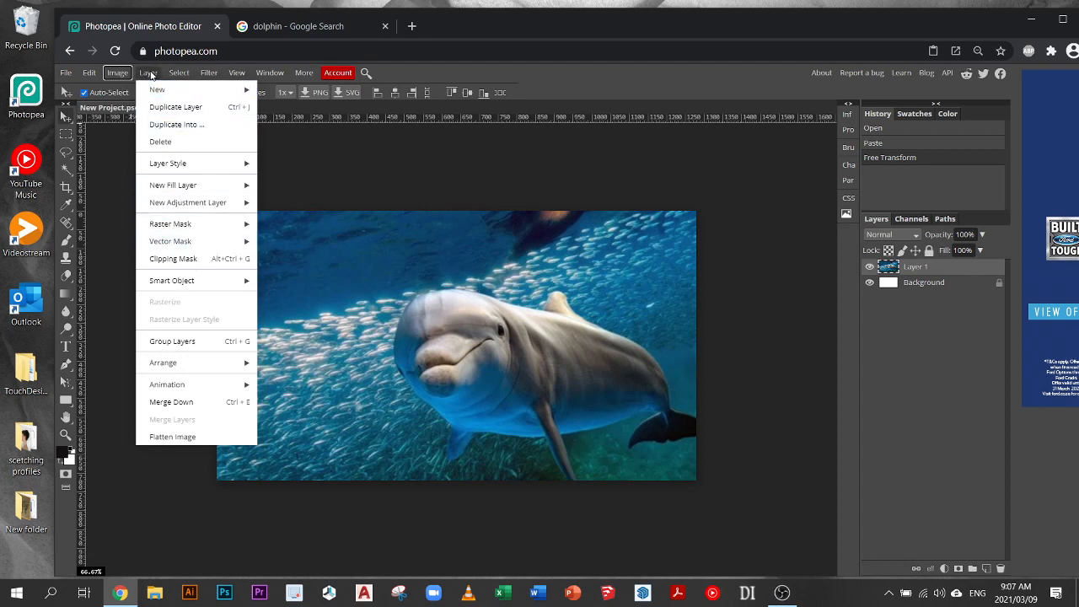
pyautogui.click(149, 76)
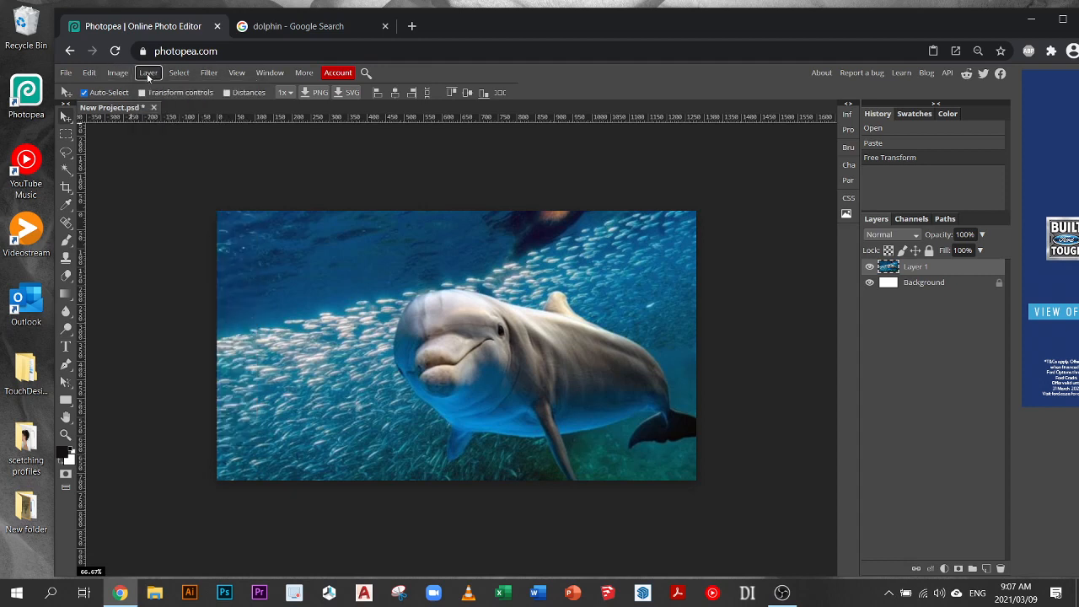
pyautogui.click(160, 76)
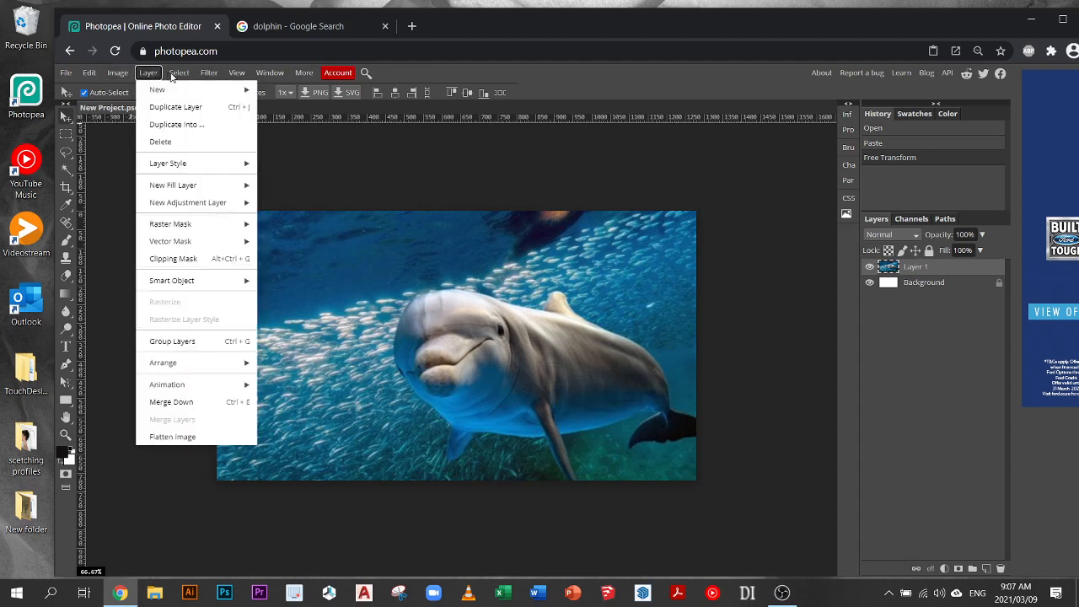
pyautogui.moveTo(177, 76)
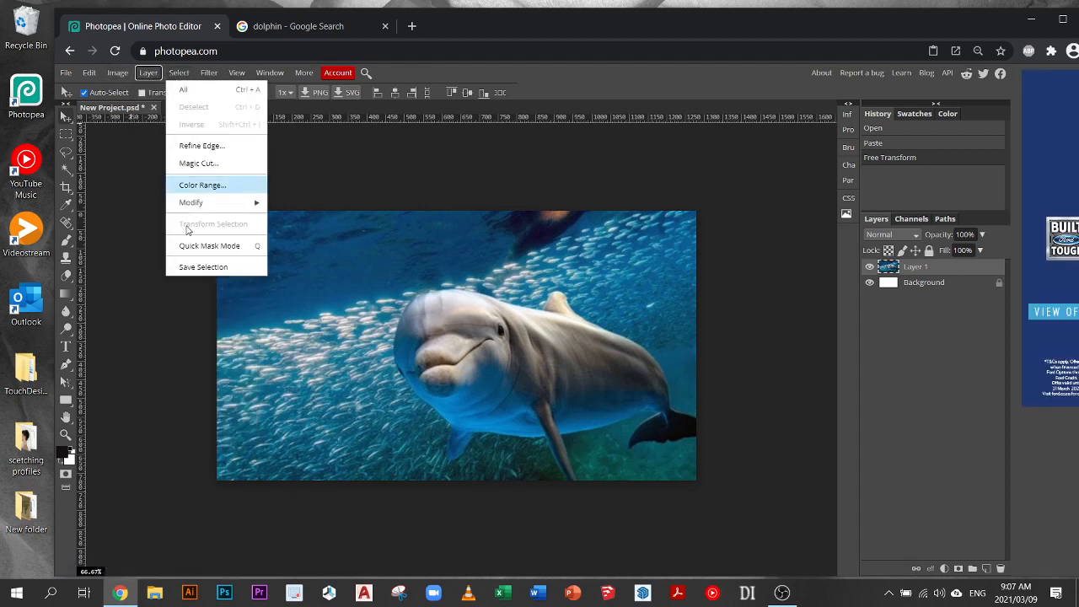
pyautogui.click(179, 74)
pyautogui.click(271, 74)
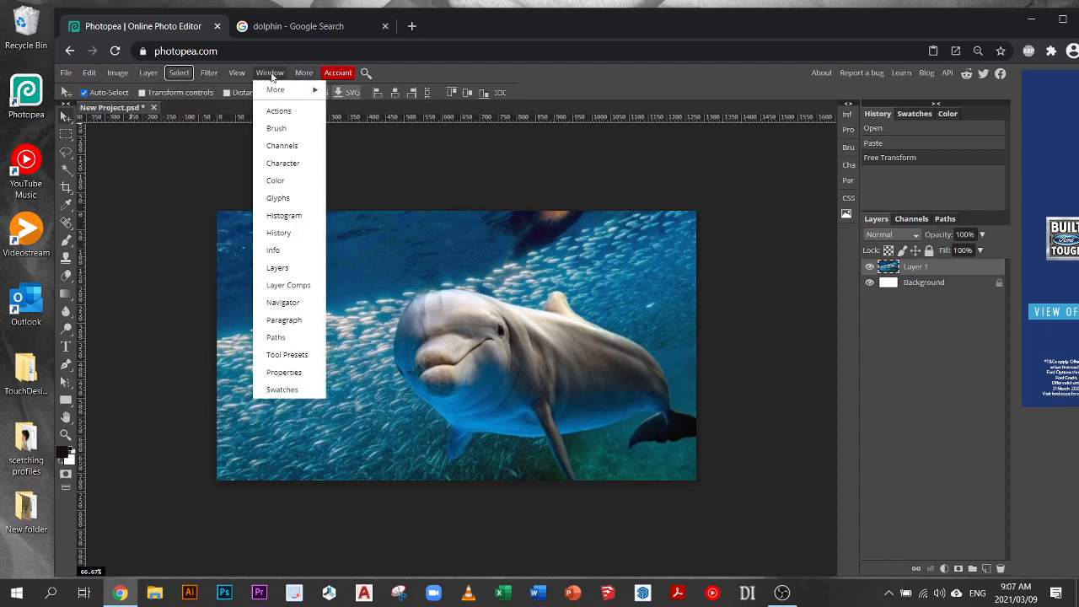
# Look through the list of available panels, the Brush panel's options and the editor's language and theme choices
pyautogui.moveTo(275, 89)
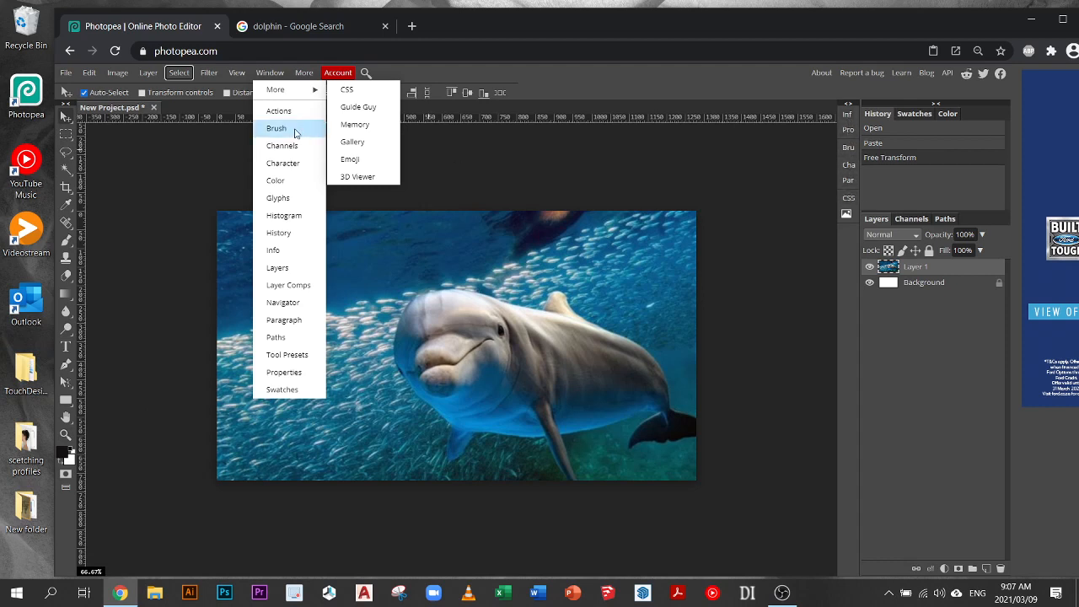
pyautogui.click(851, 149)
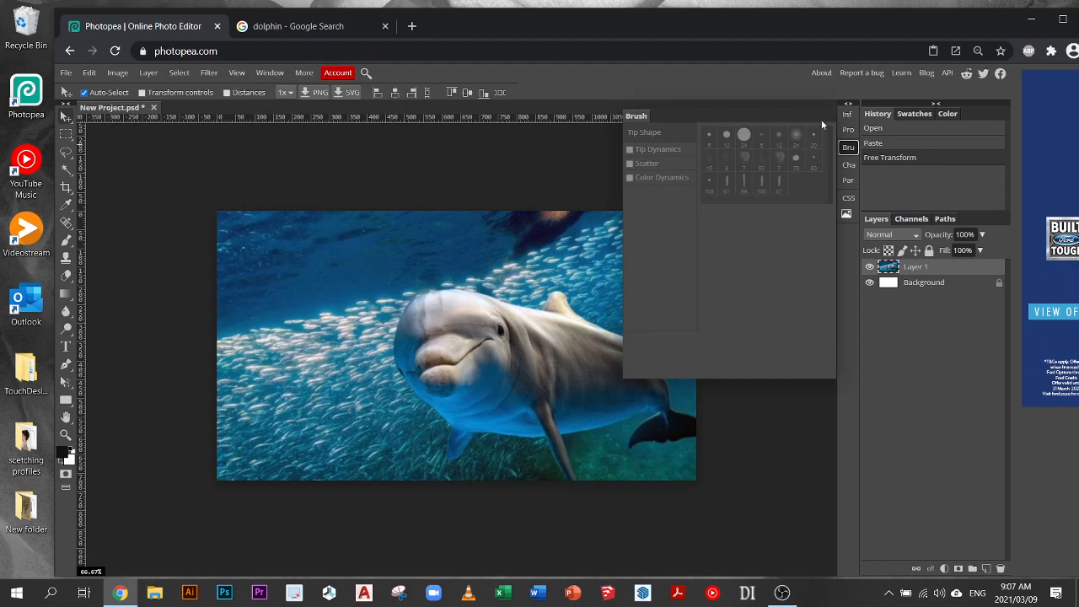
pyautogui.click(849, 147)
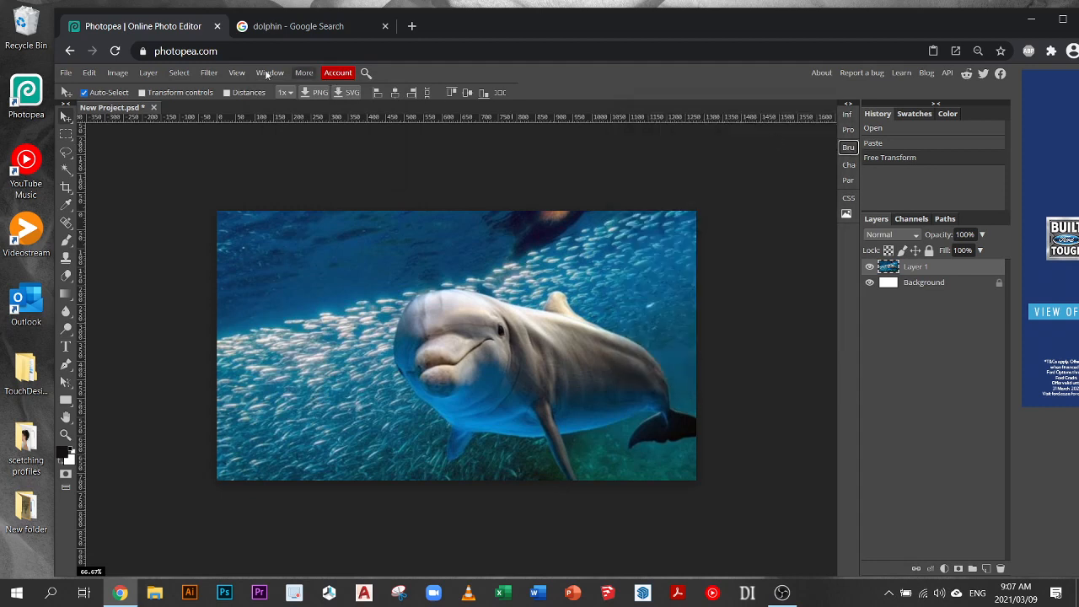
pyautogui.click(240, 73)
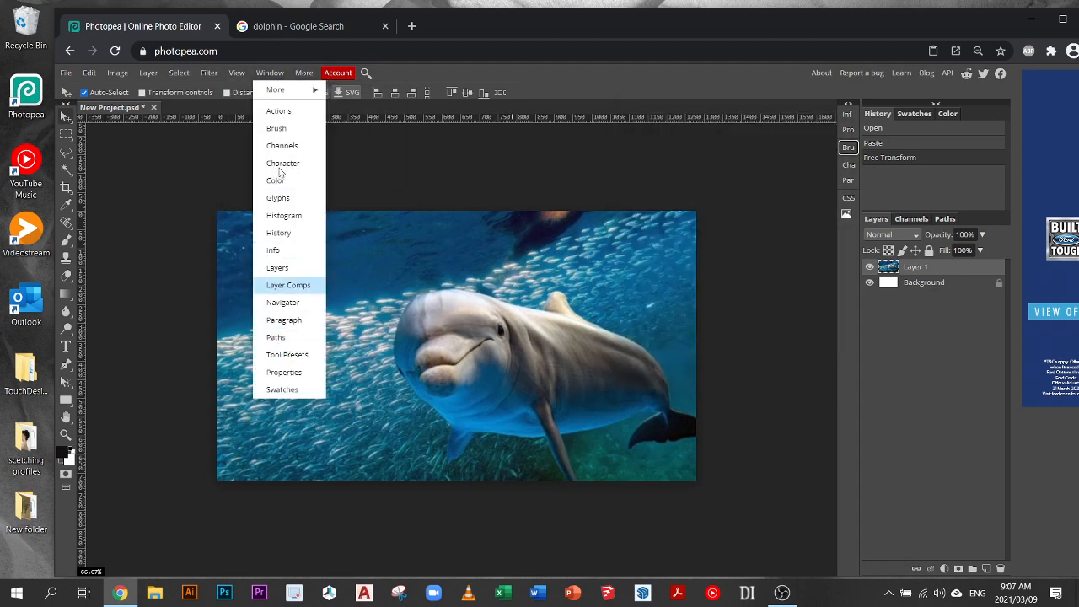
pyautogui.click(270, 72)
pyautogui.click(301, 75)
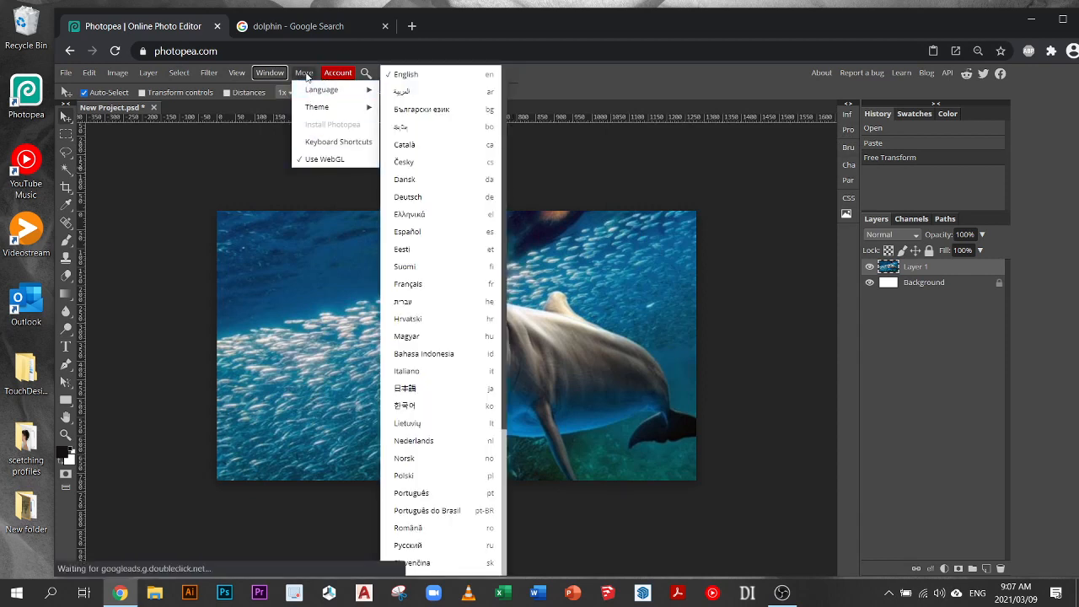
pyautogui.click(304, 74)
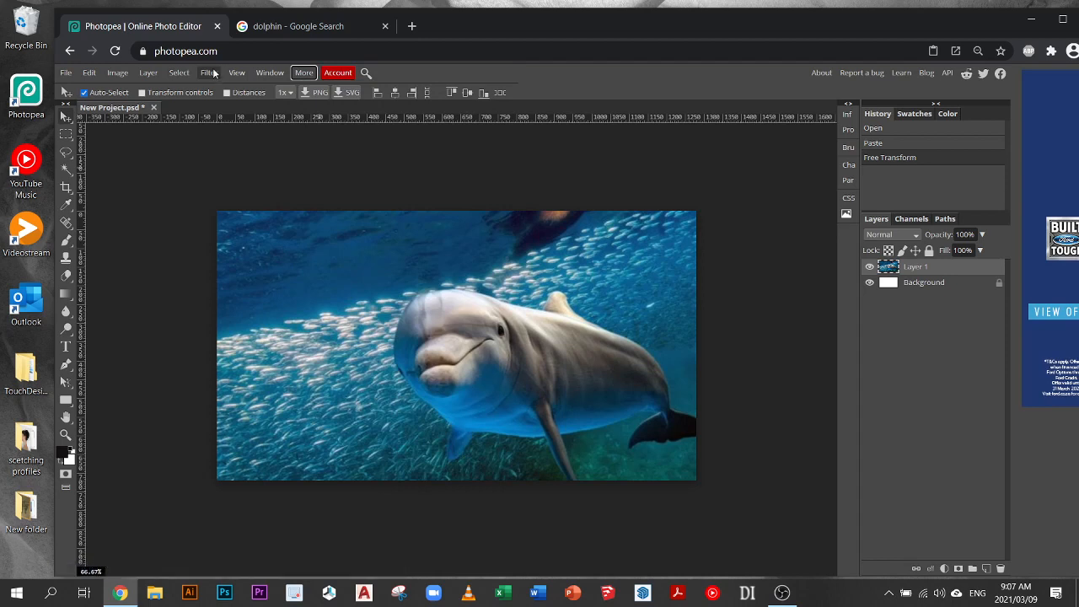
# Try the basic Blur filter on the dolphin layer and inspect the dolphin's face up close
pyautogui.click(213, 74)
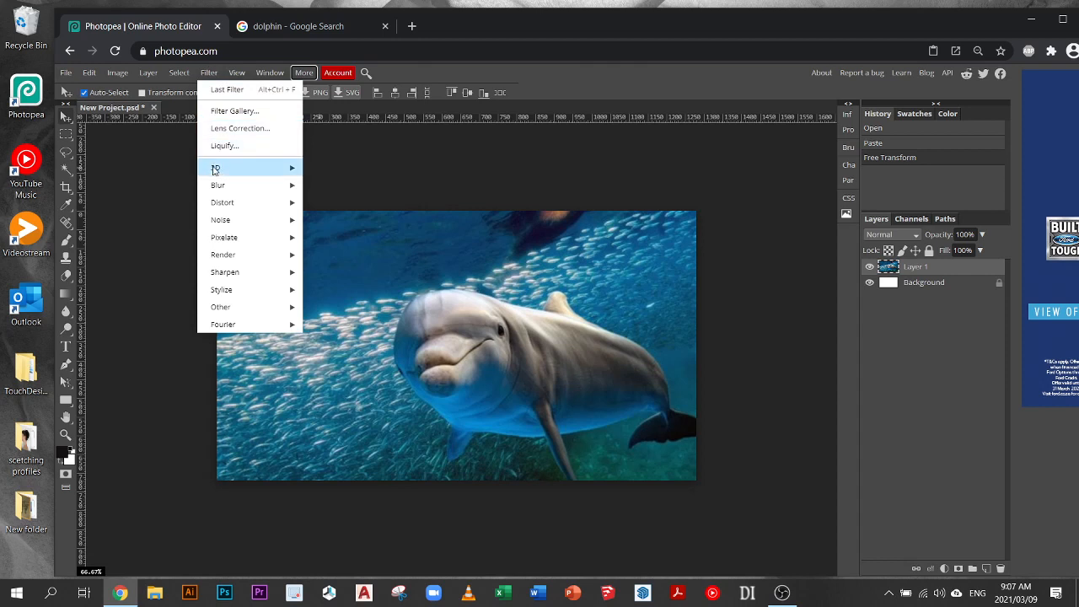
pyautogui.moveTo(221, 169)
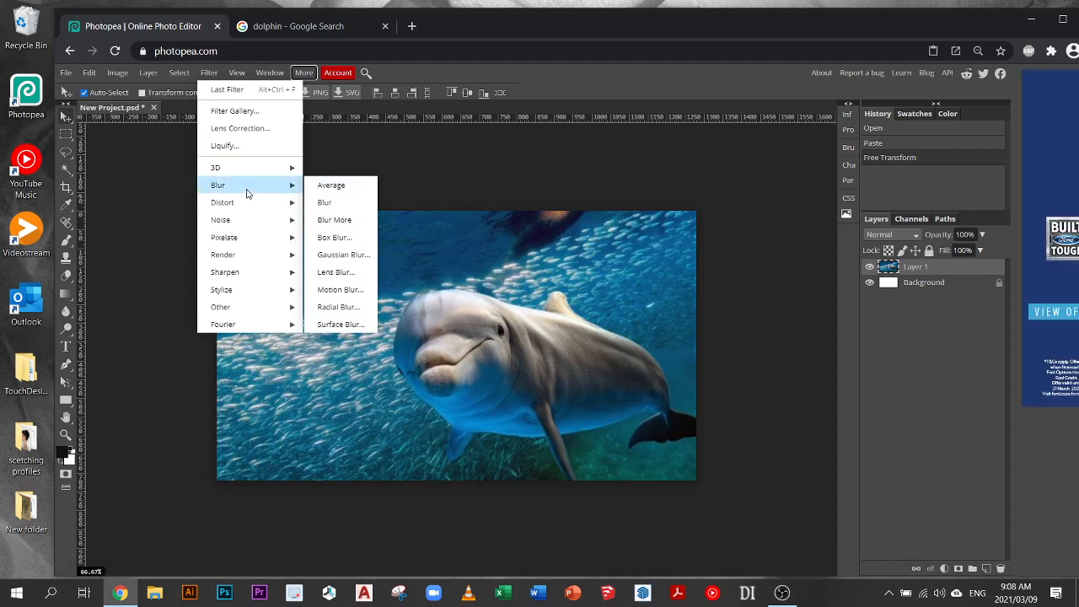
pyautogui.click(343, 204)
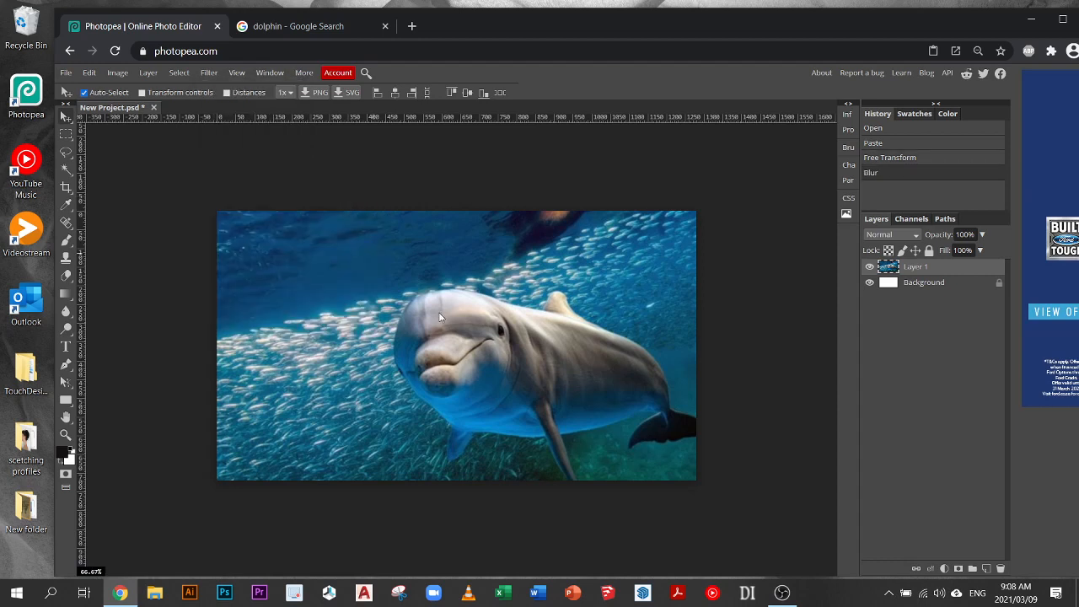
pyautogui.scroll(4, 484, 346)
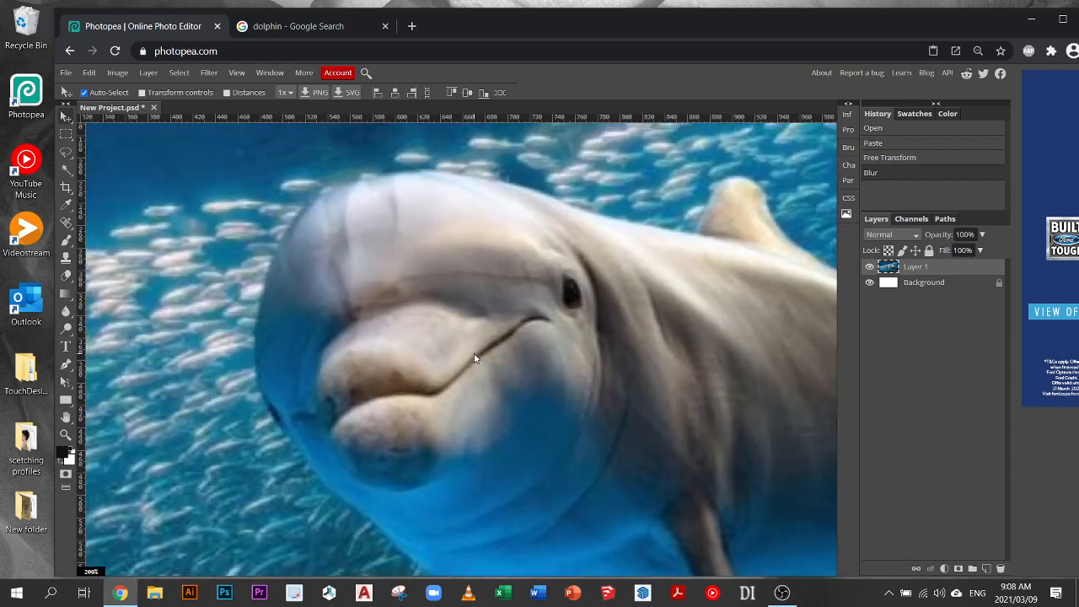
# Try the Blur More filter twice on the dolphin layer and view the whole image again
pyautogui.click(208, 74)
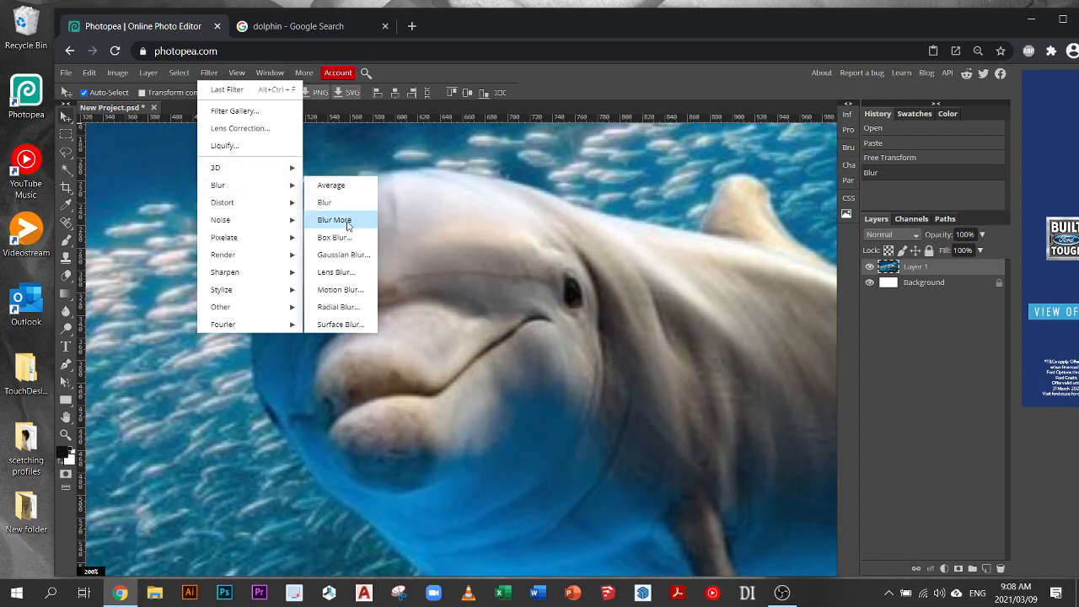
pyautogui.click(348, 222)
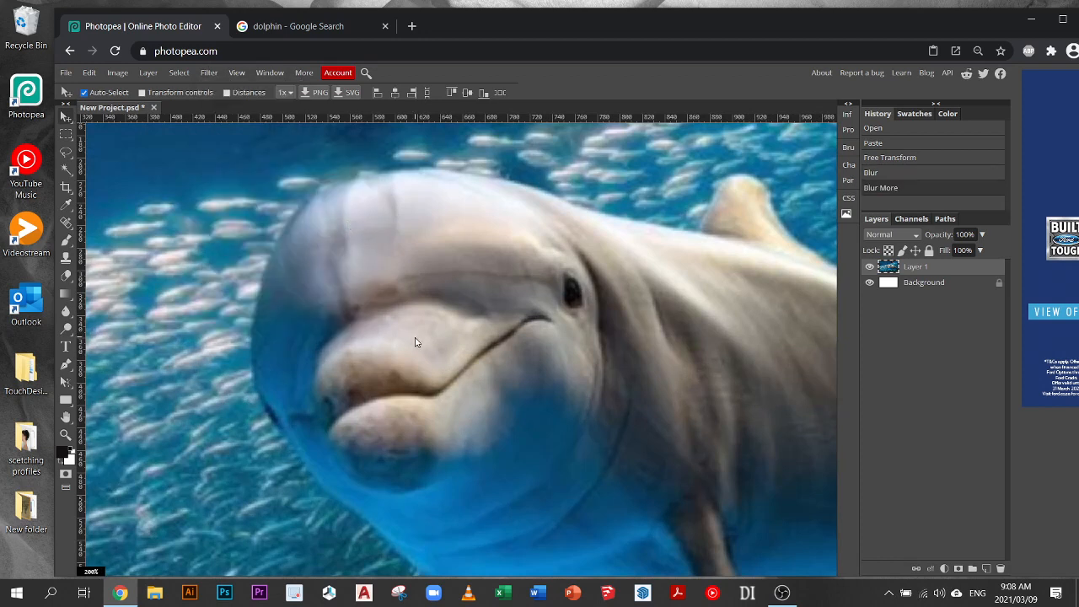
pyautogui.click(209, 73)
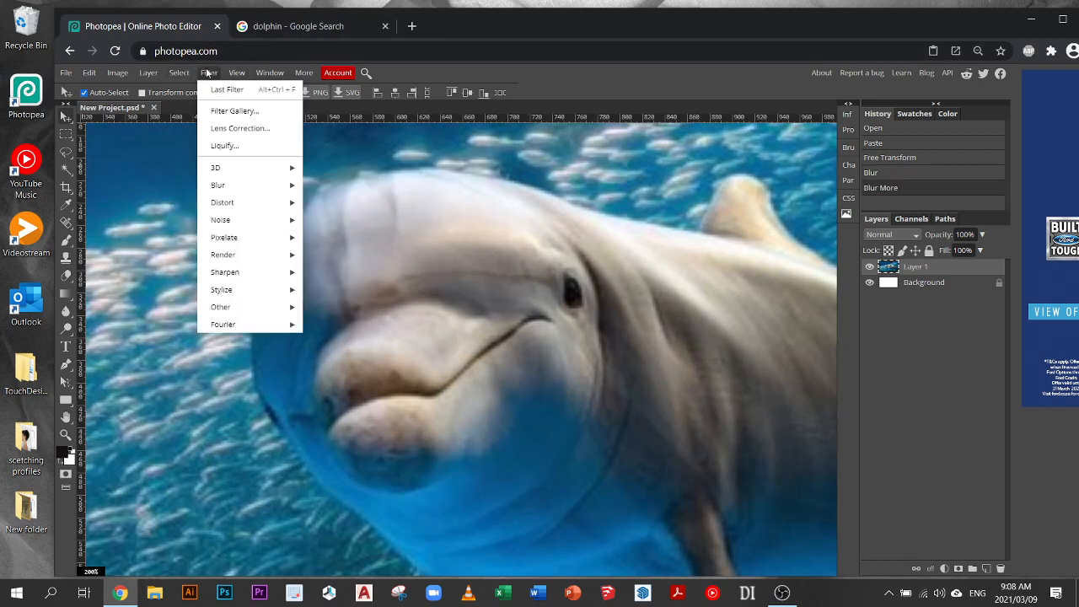
pyautogui.moveTo(286, 184)
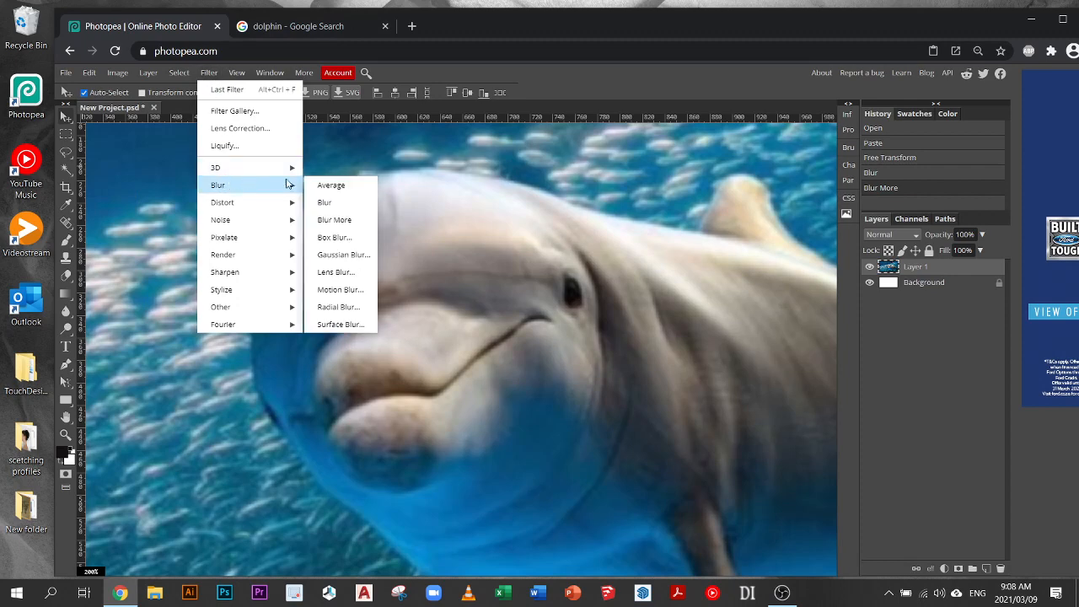
pyautogui.click(338, 221)
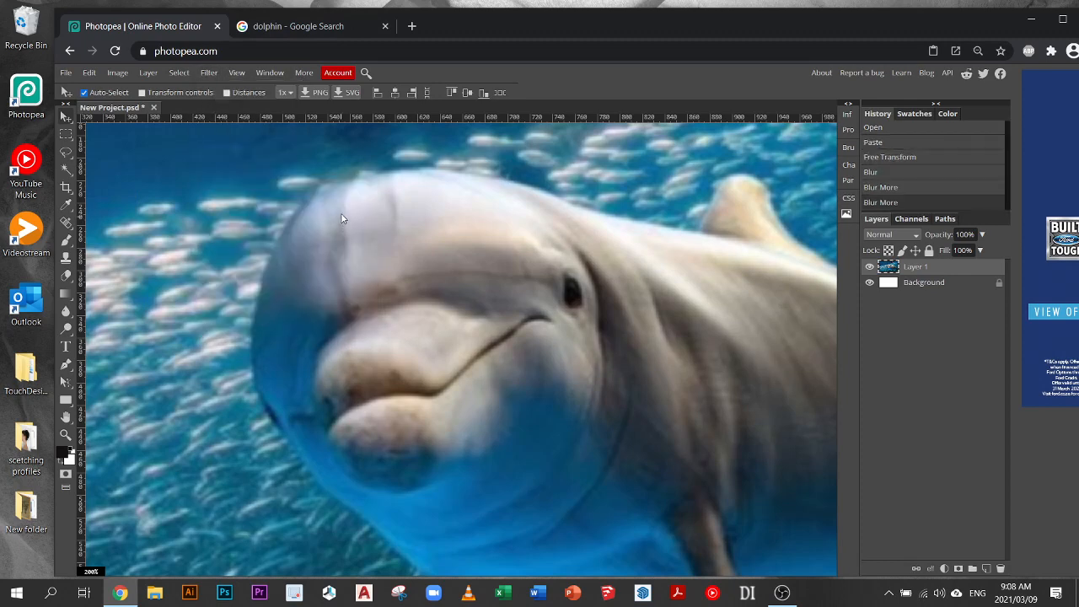
pyautogui.scroll(-3, 344, 219)
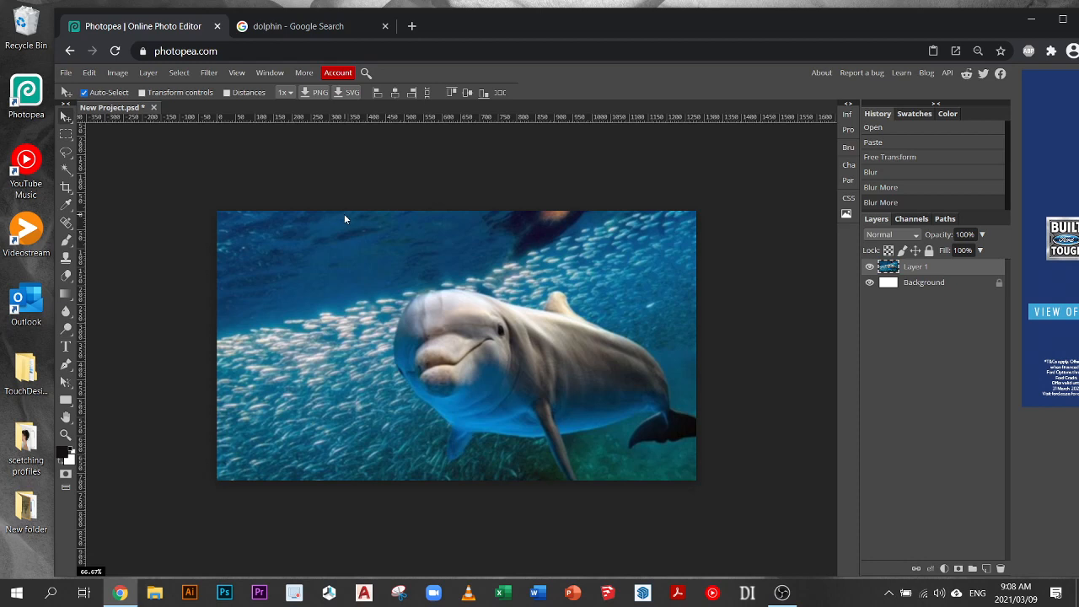
# Undo all the blur filters on the dolphin layer while keeping its enlargement to the full canvas
pyautogui.hotkey('ctrl', 'z')
pyautogui.hotkey('ctrl', 'z')
pyautogui.hotkey('ctrl', 'z')
pyautogui.hotkey('ctrl', 'z')
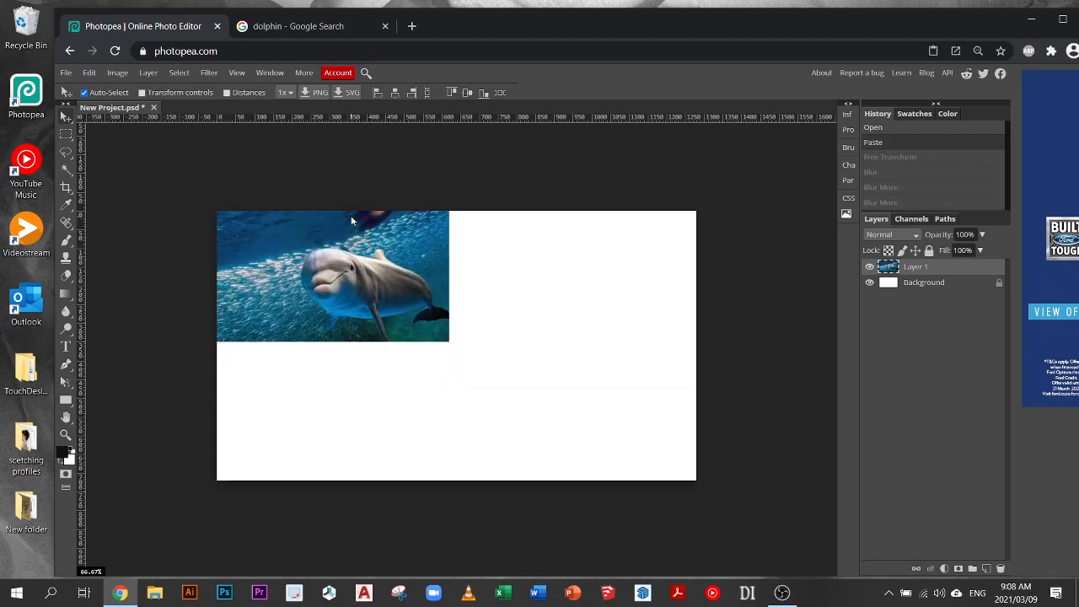
pyautogui.click(89, 73)
pyautogui.click(116, 107)
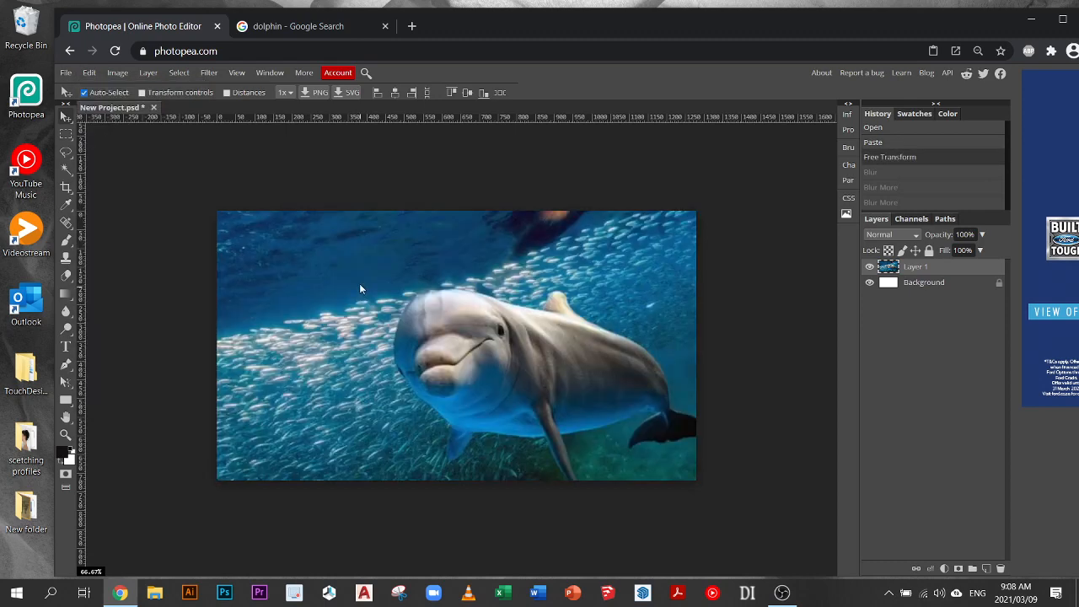
# Select a small rectangular area in the dark water above the fish, beside the dolphin's head
pyautogui.scroll(3, 358, 283)
pyautogui.click(66, 134)
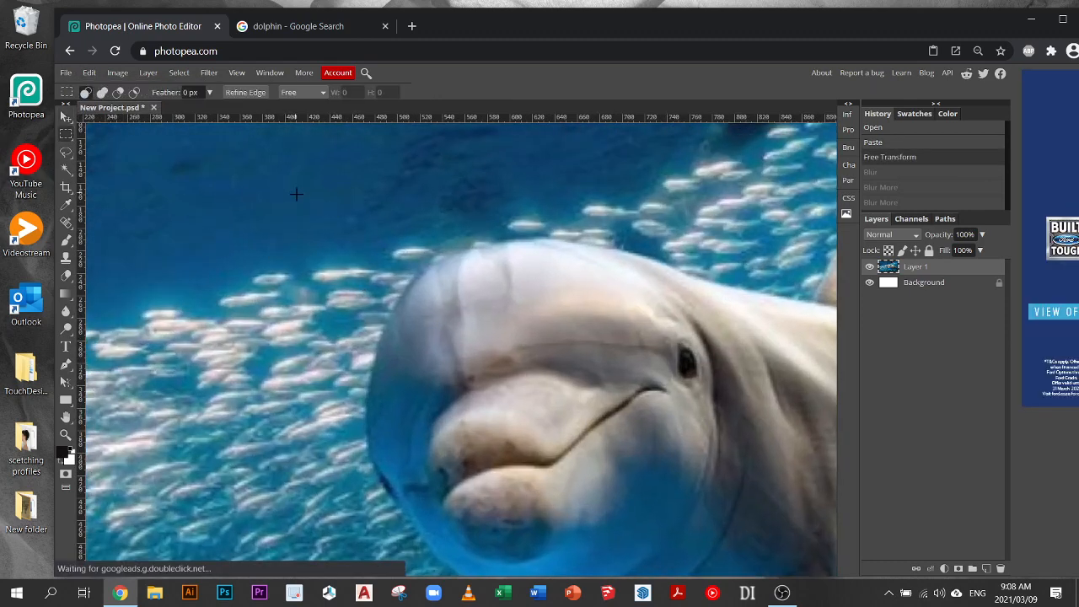
pyautogui.moveTo(295, 193); pyautogui.dragTo(349, 221)
# Fill the selected rectangle with white using the Paint Bucket Tool and deselect it
pyautogui.rightClick(66, 293)
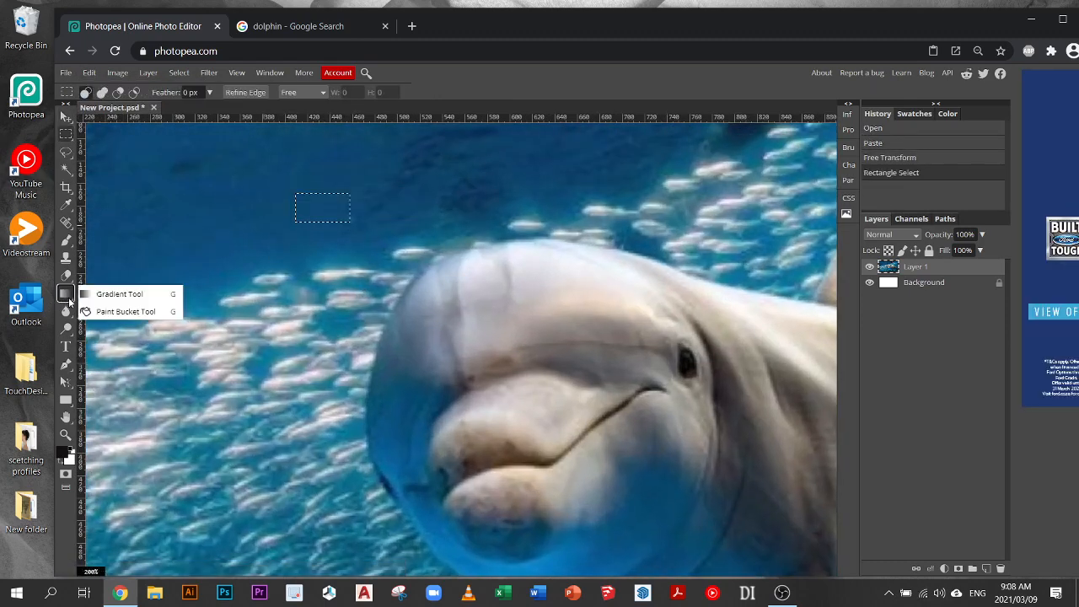
pyautogui.click(96, 313)
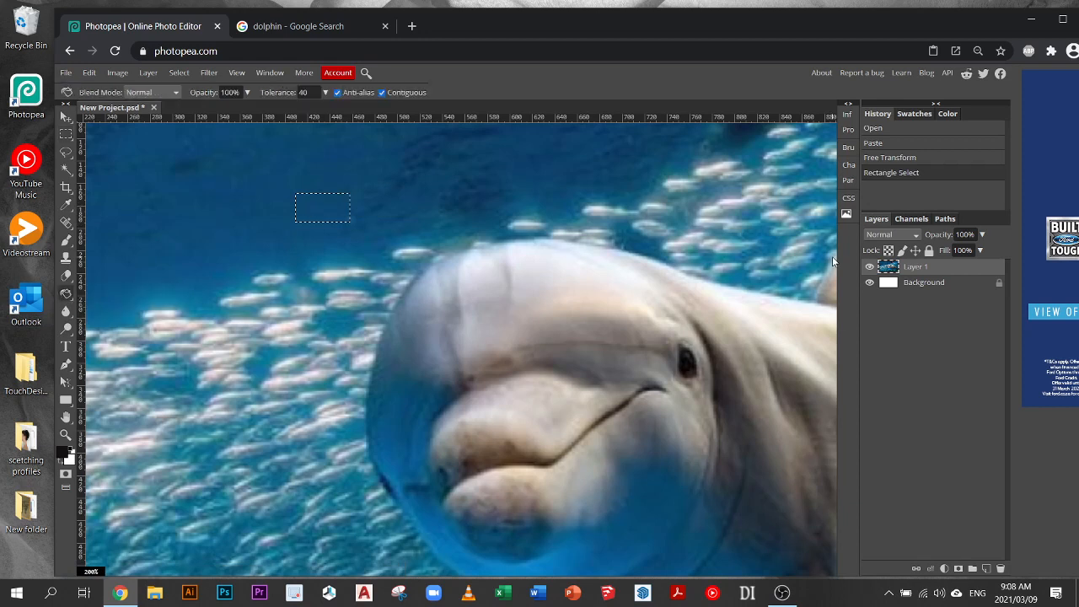
pyautogui.click(73, 450)
pyautogui.click(345, 200)
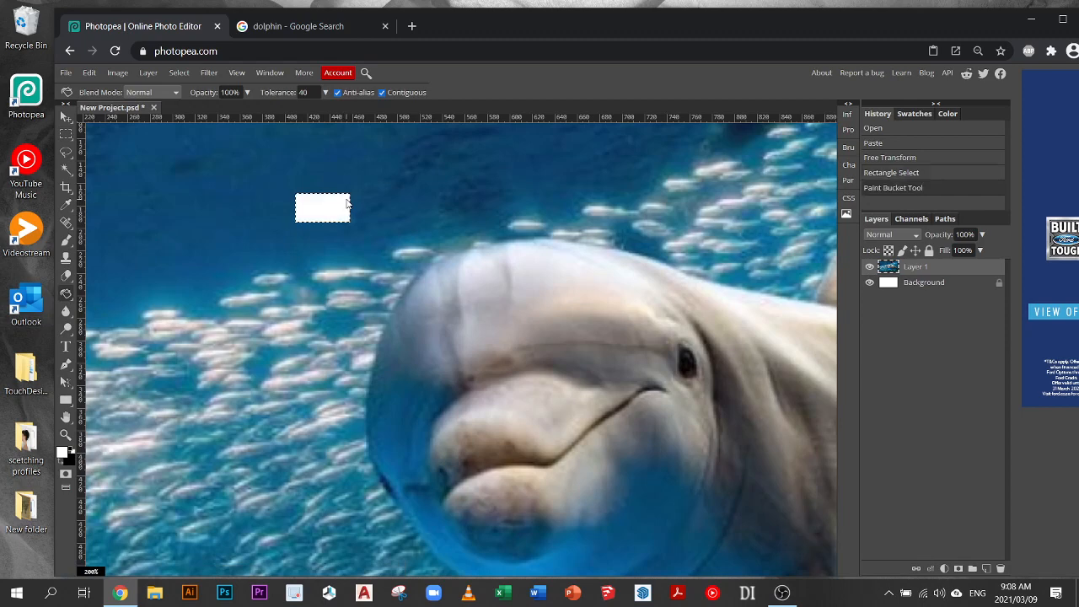
pyautogui.click(66, 151)
pyautogui.click(316, 148)
# Try the basic Blur filter on Layer 1 and inspect the white rectangle's edges up close
pyautogui.scroll(2, 316, 147)
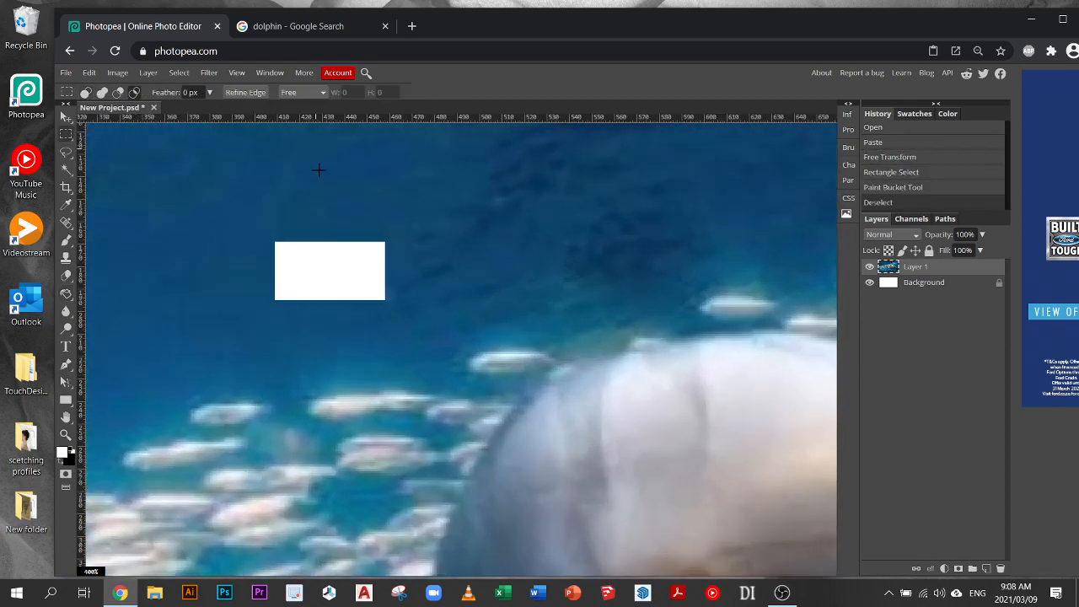
pyautogui.click(209, 73)
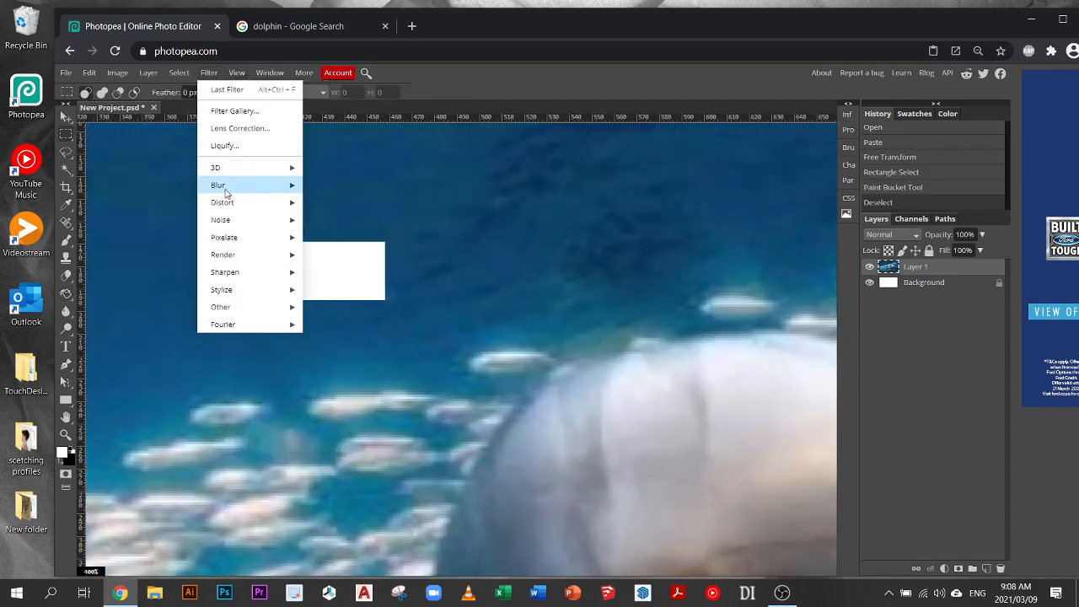
pyautogui.moveTo(225, 193)
pyautogui.click(324, 203)
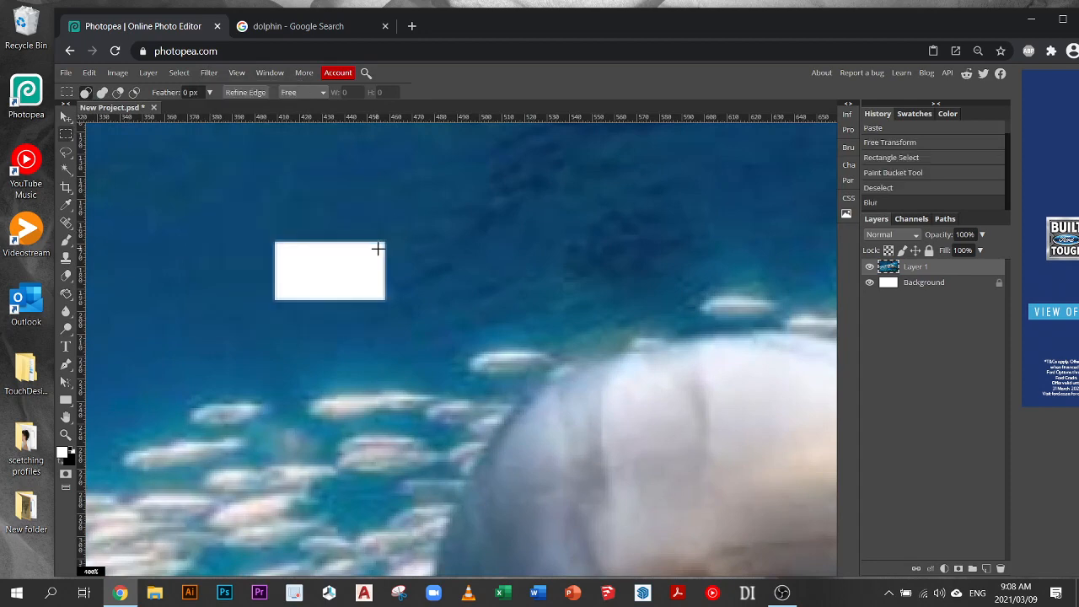
pyautogui.scroll(3, 378, 248)
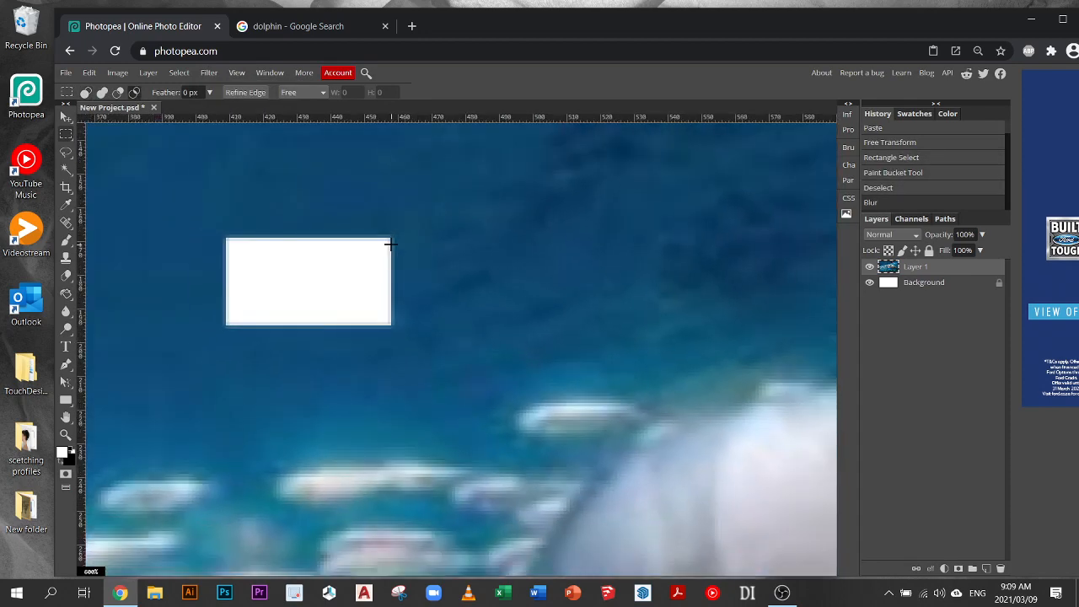
# Try the Blur More filter on Layer 1 and undo both blurs to restore the white rectangle's sharp edges
pyautogui.click(209, 72)
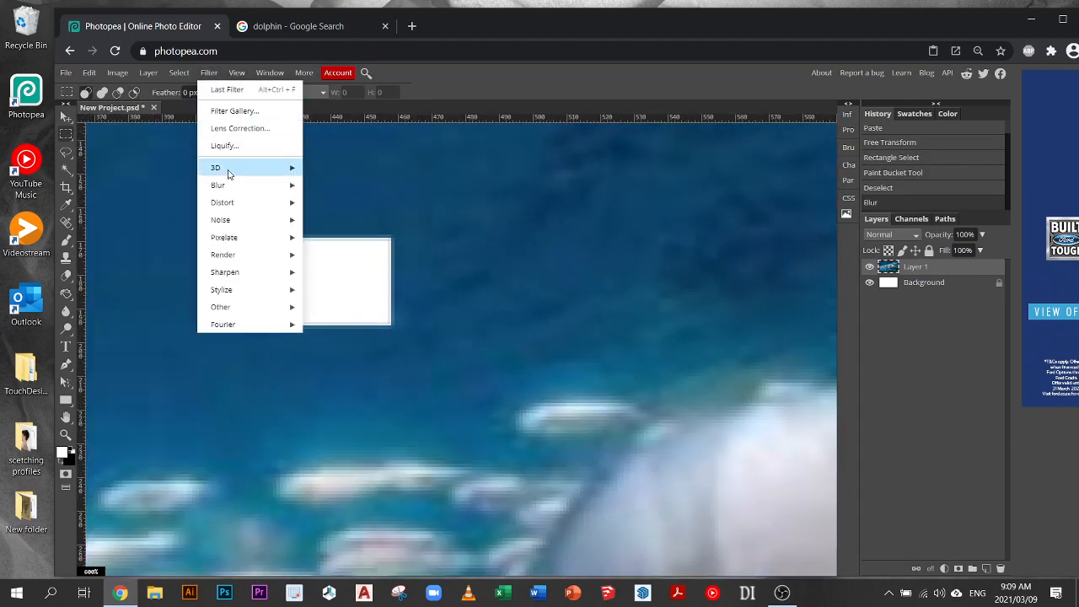
pyautogui.moveTo(221, 184)
pyautogui.click(336, 217)
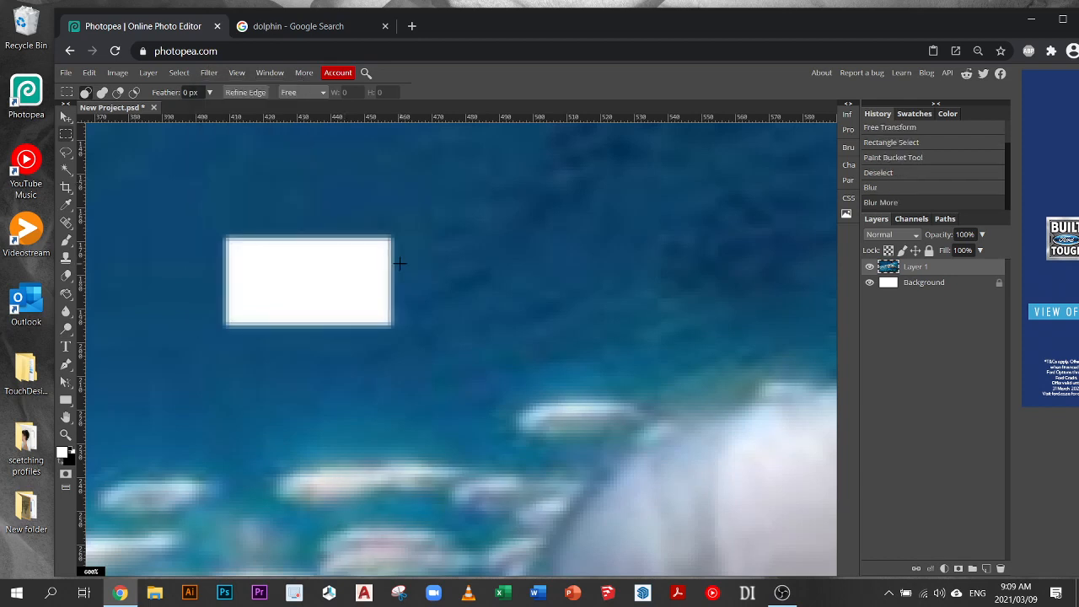
pyautogui.hotkey('ctrl', 'z')
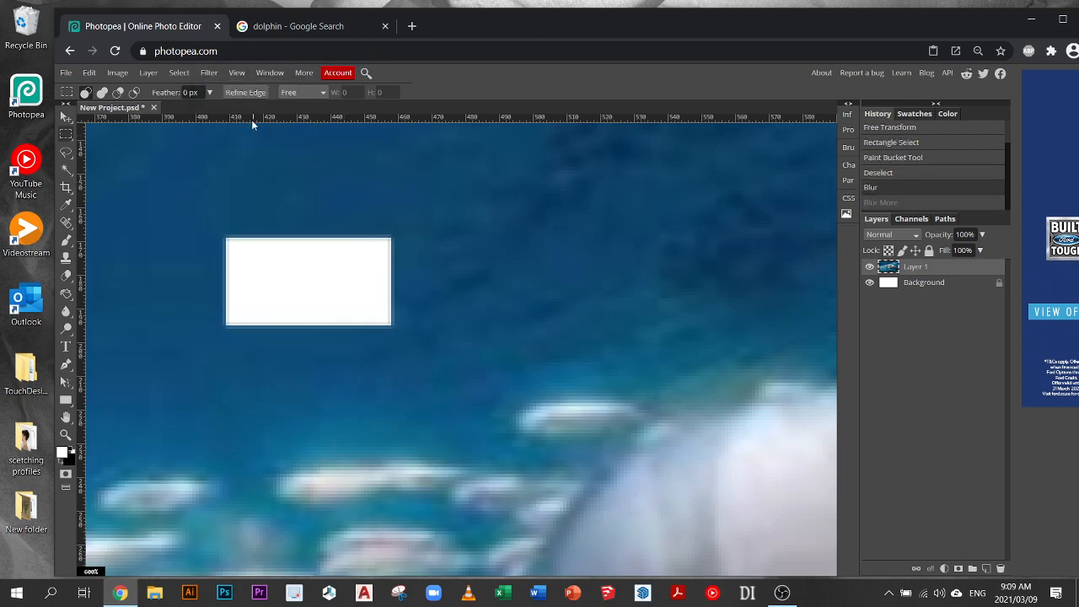
pyautogui.hotkey('ctrl', 'z')
pyautogui.scroll(-6, 286, 156)
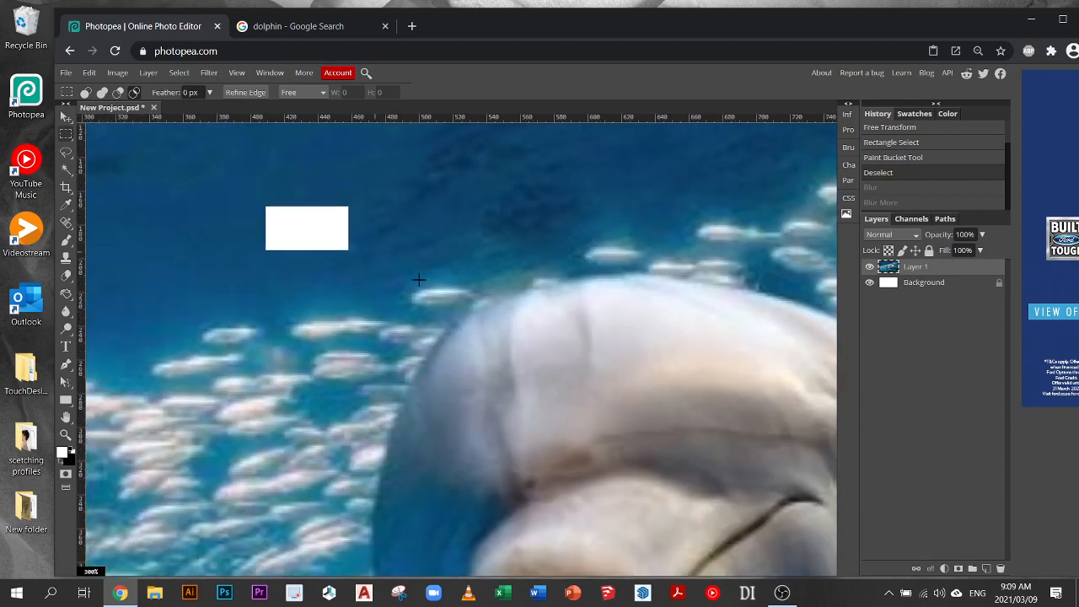
# Try Gaussian Blur on Layer 1 with a radius of 99 px, and discard it
pyautogui.scroll(4, 329, 206)
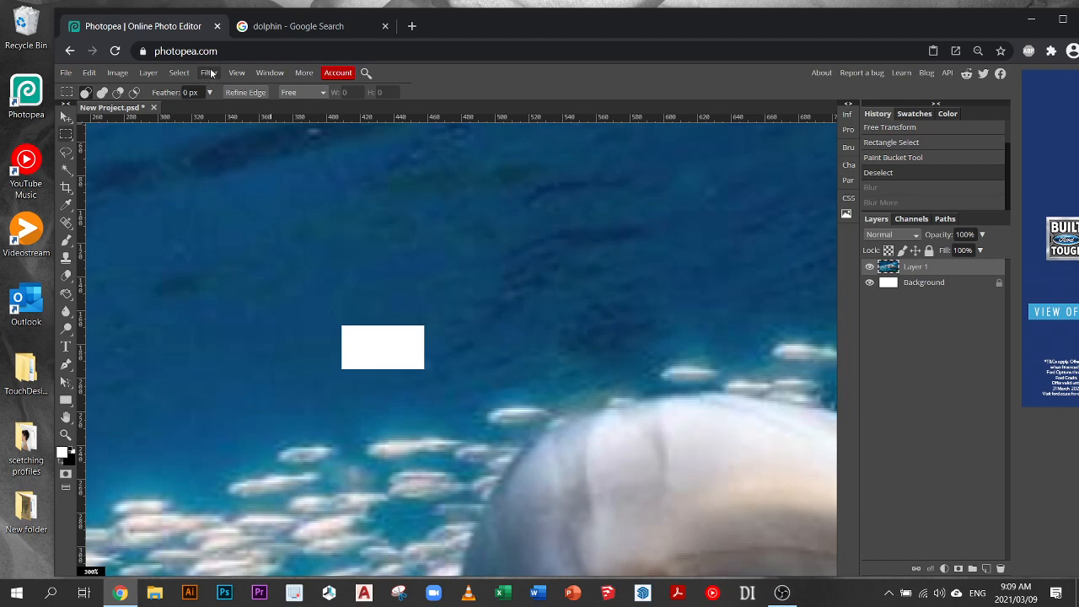
pyautogui.click(209, 73)
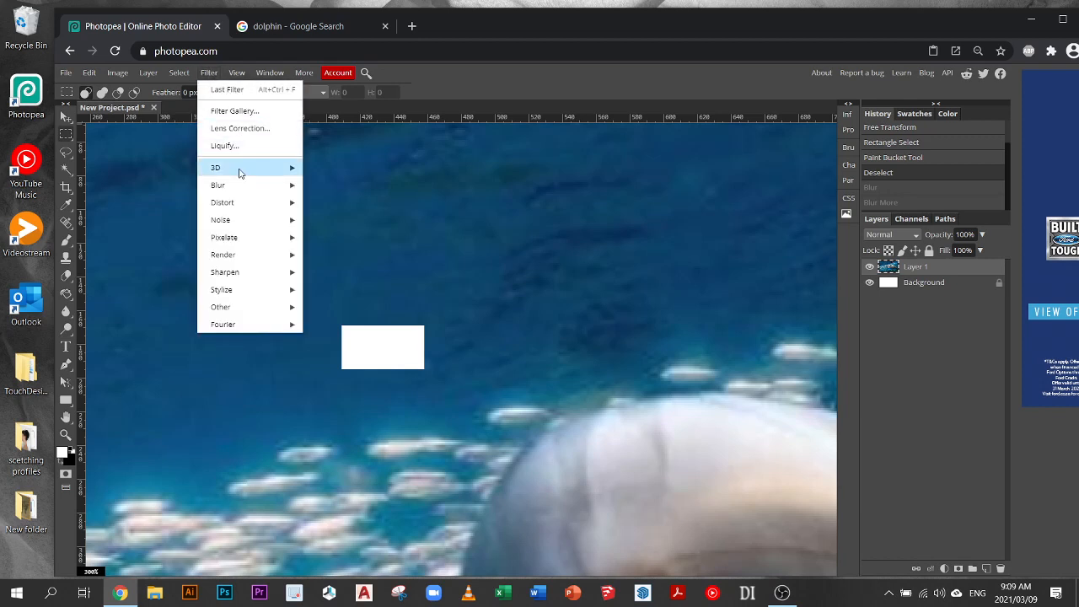
pyautogui.moveTo(242, 185)
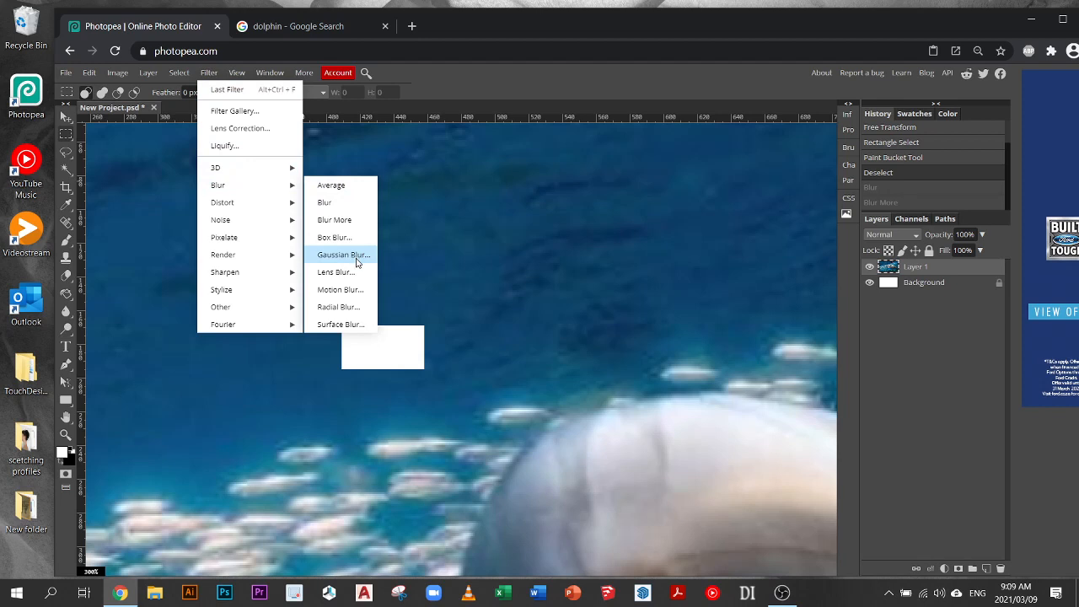
pyautogui.click(344, 254)
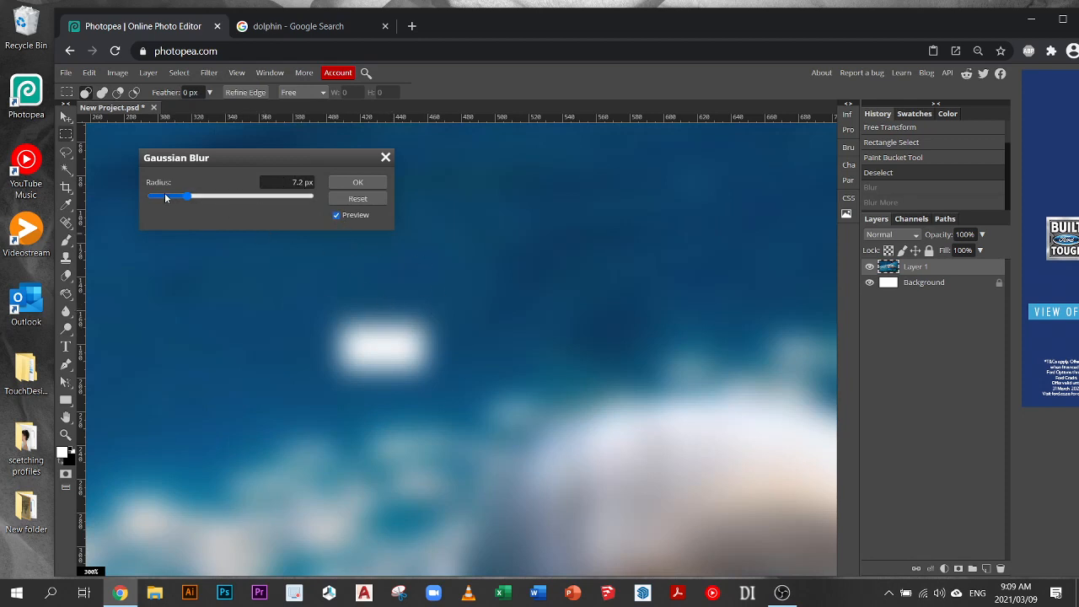
pyautogui.moveTo(188, 198); pyautogui.dragTo(246, 195)
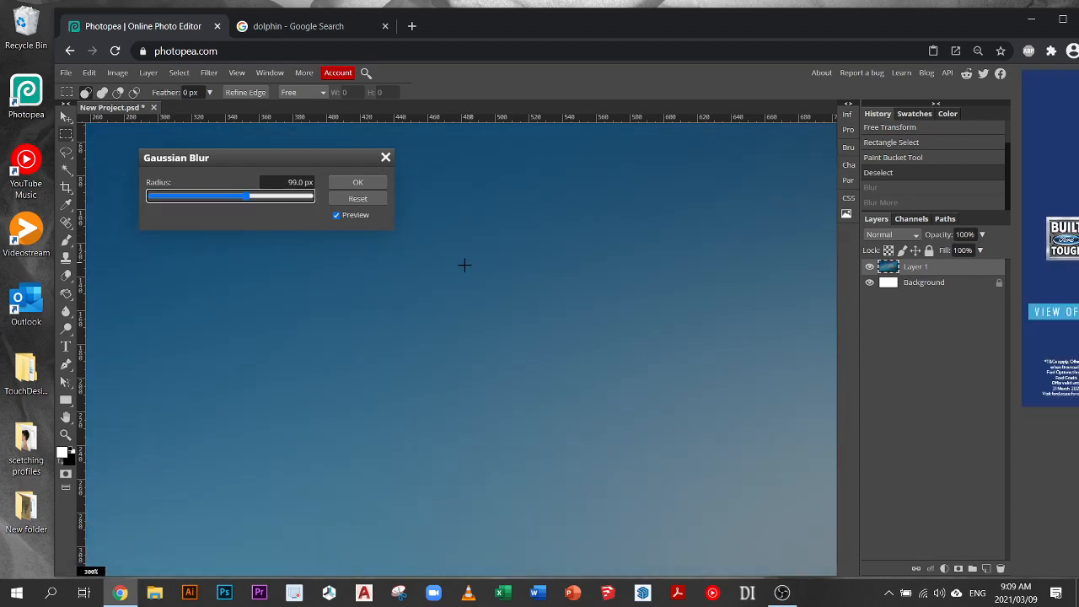
pyautogui.click(385, 158)
# Try a 17 px Gaussian Blur on Layer 1 with the whole image in view, and undo it
pyautogui.scroll(-4, 430, 270)
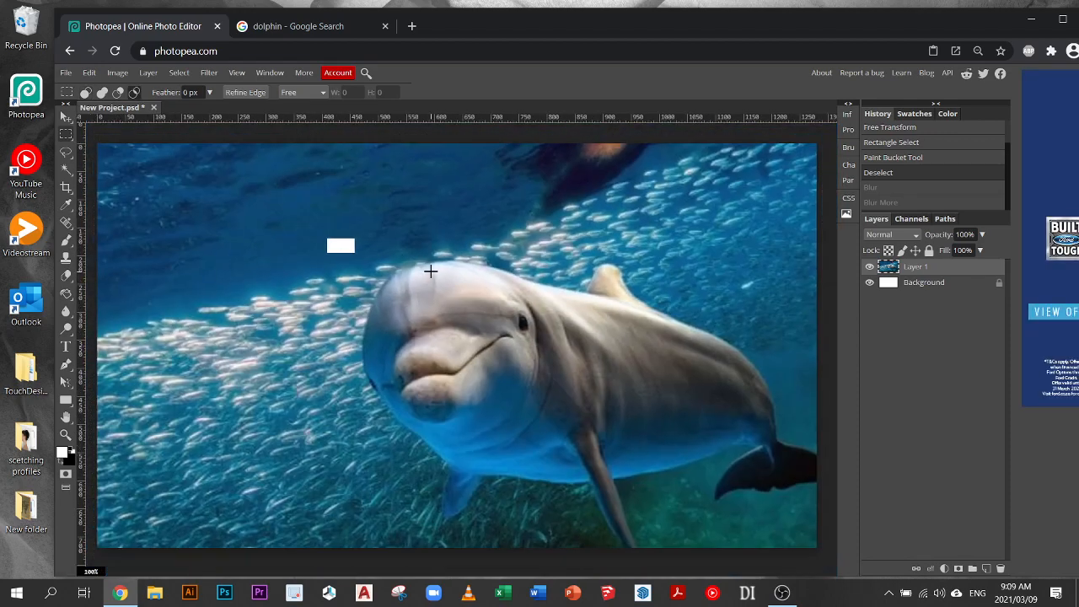
pyautogui.click(211, 72)
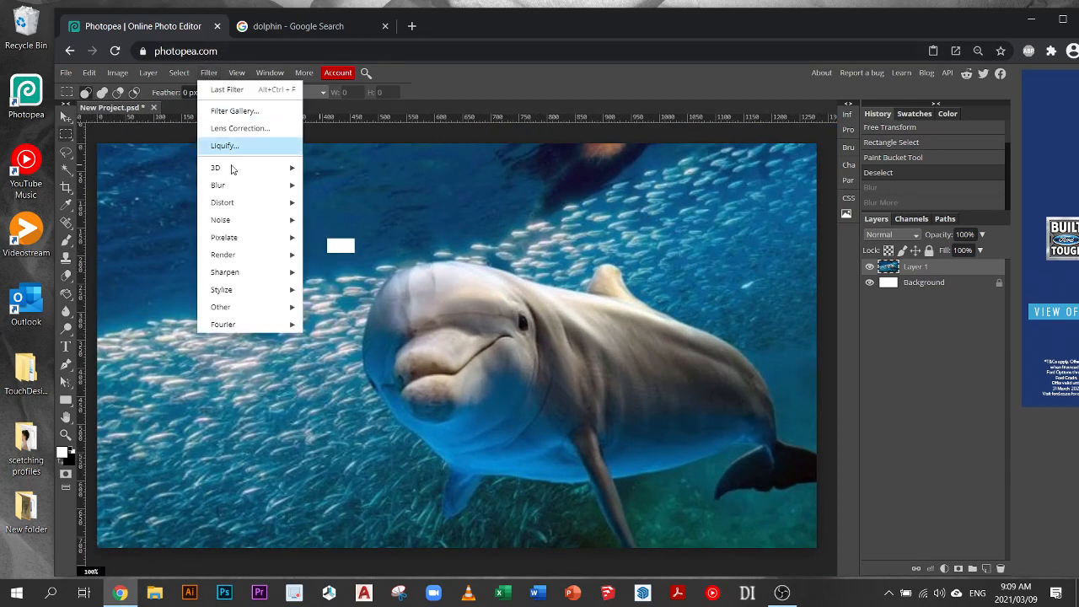
pyautogui.moveTo(278, 185)
pyautogui.click(328, 258)
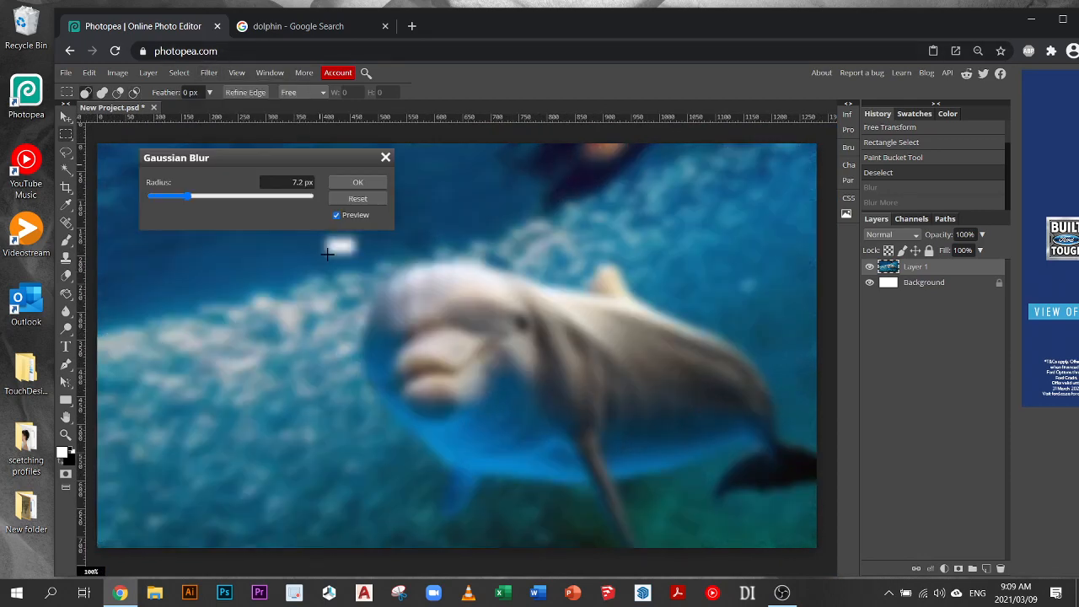
pyautogui.click(266, 197)
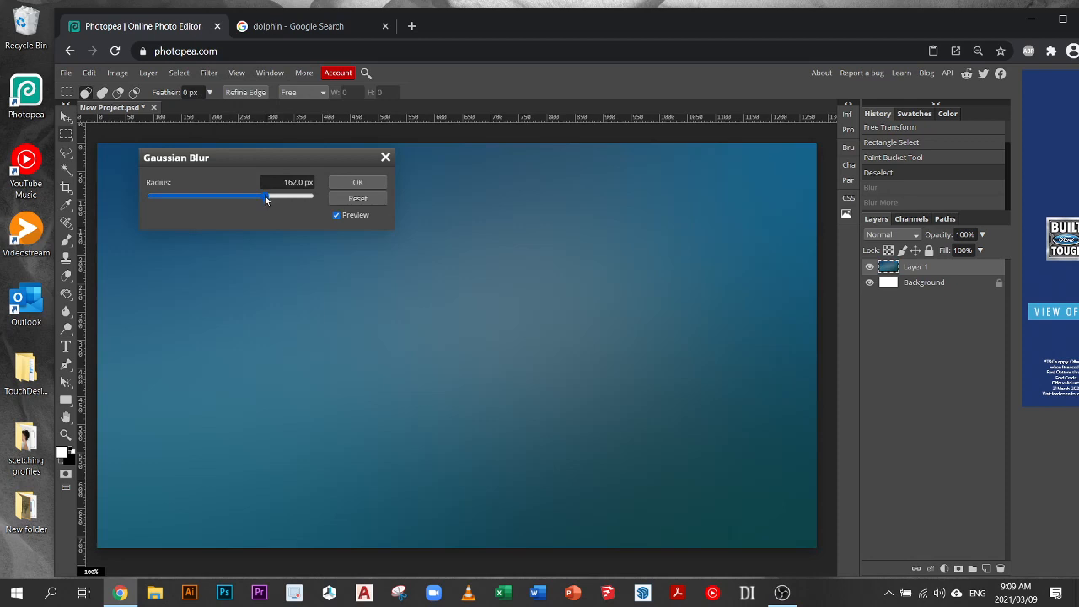
pyautogui.moveTo(264, 196); pyautogui.dragTo(202, 194)
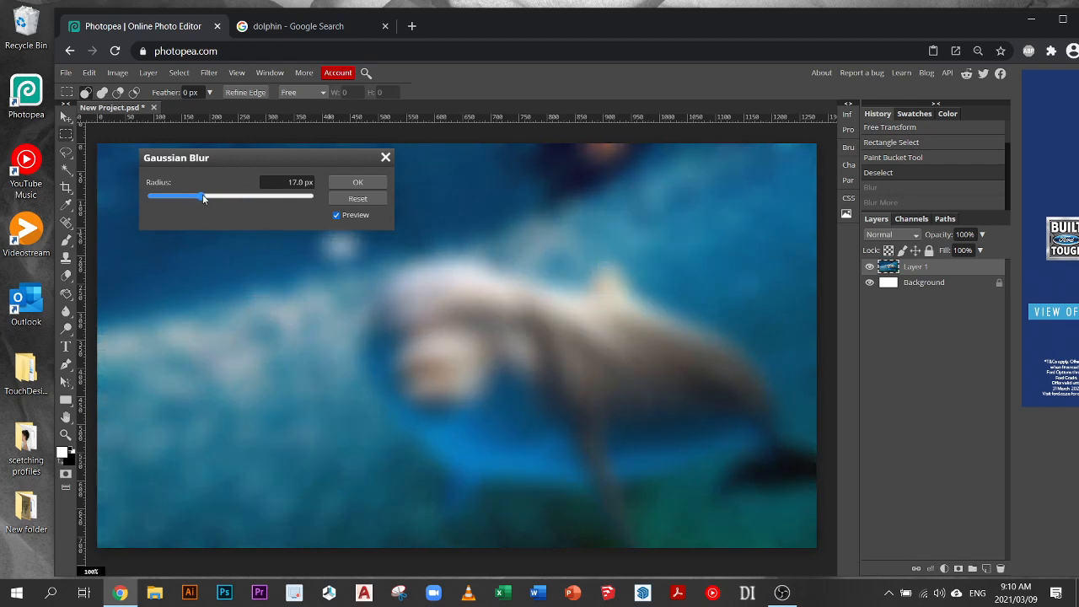
pyautogui.click(358, 182)
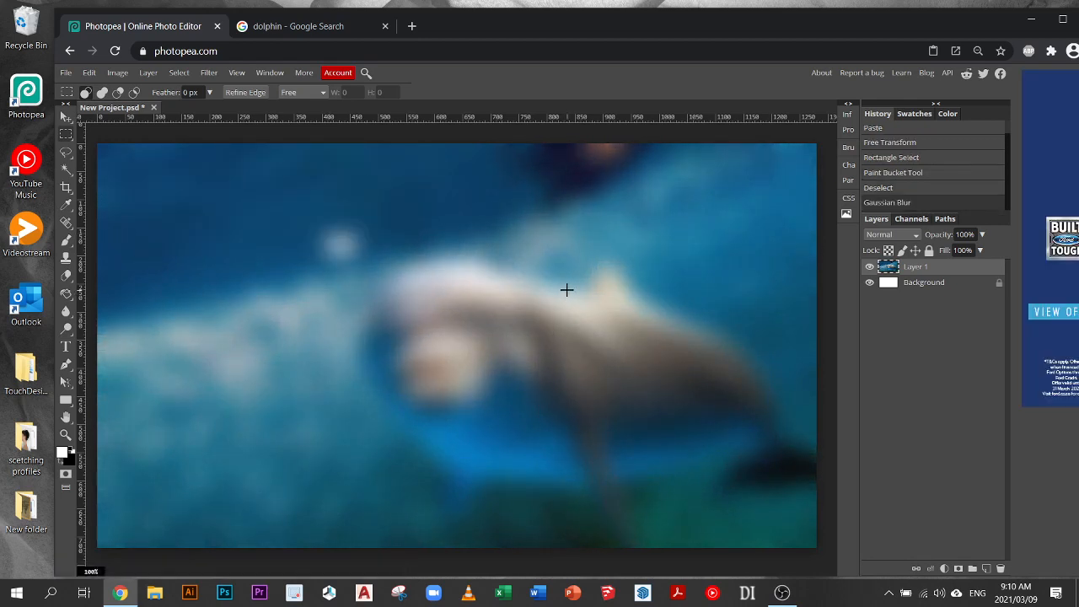
pyautogui.hotkey('ctrl', 'z')
# Try Motion Blur on Layer 1 with a 3° angle and a distance of 42 px, and discard it
pyautogui.click(209, 72)
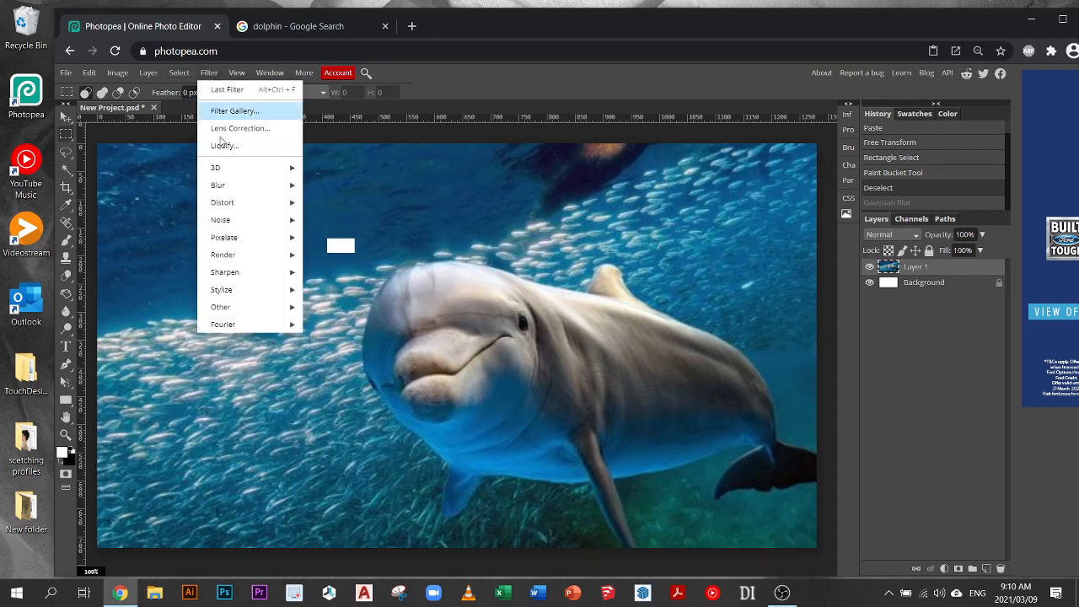
pyautogui.moveTo(249, 187)
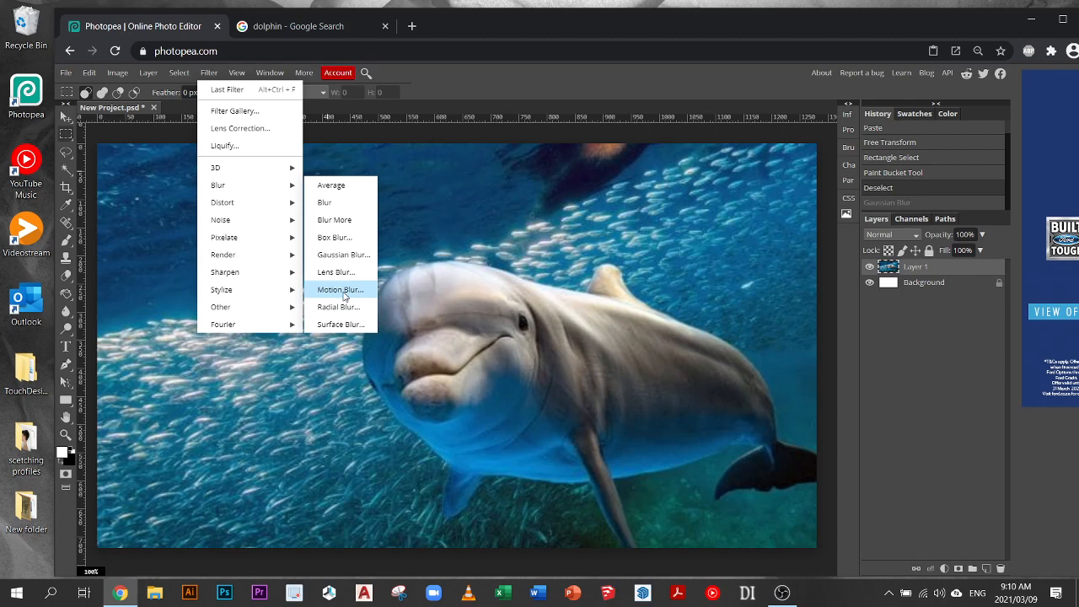
pyautogui.click(340, 290)
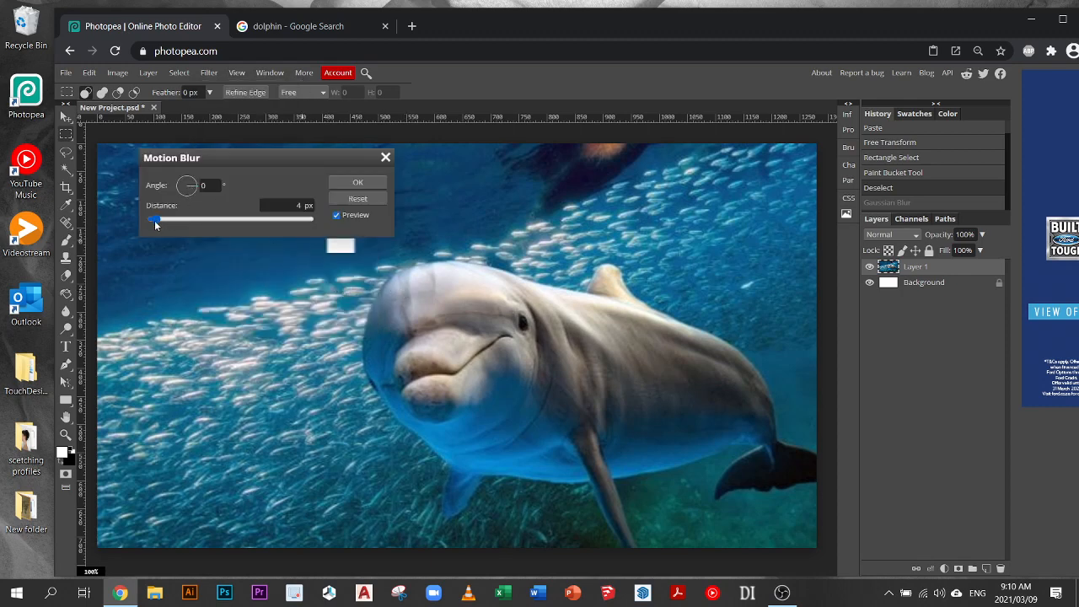
pyautogui.moveTo(155, 220); pyautogui.dragTo(179, 220)
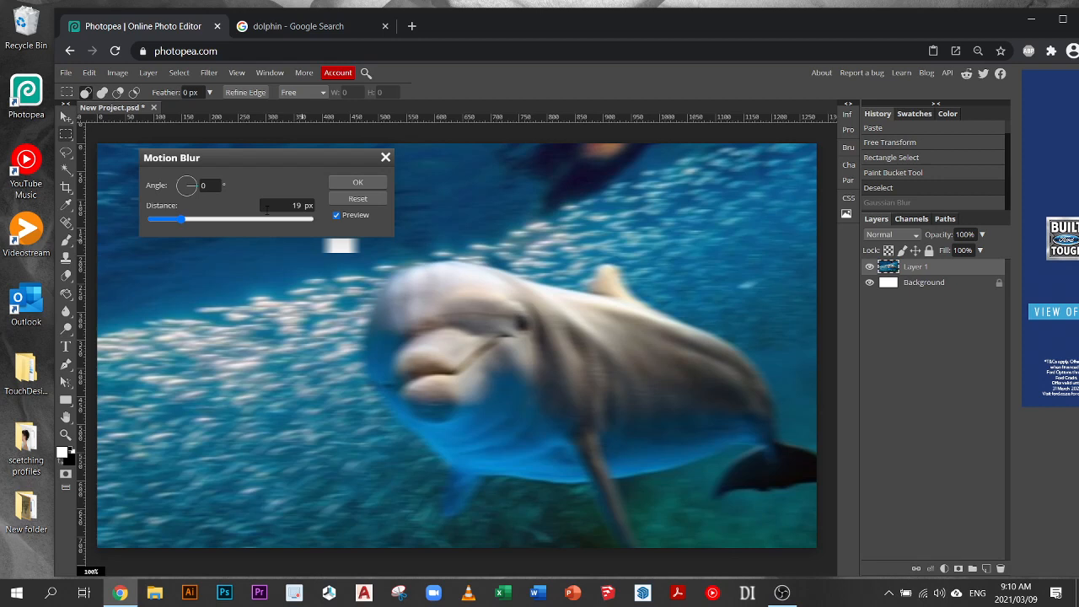
pyautogui.moveTo(187, 220)
pyautogui.mouseDown()
pyautogui.moveTo(217, 220)
pyautogui.moveTo(193, 181)
pyautogui.moveTo(166, 176)
pyautogui.moveTo(200, 189)
pyautogui.mouseUp()
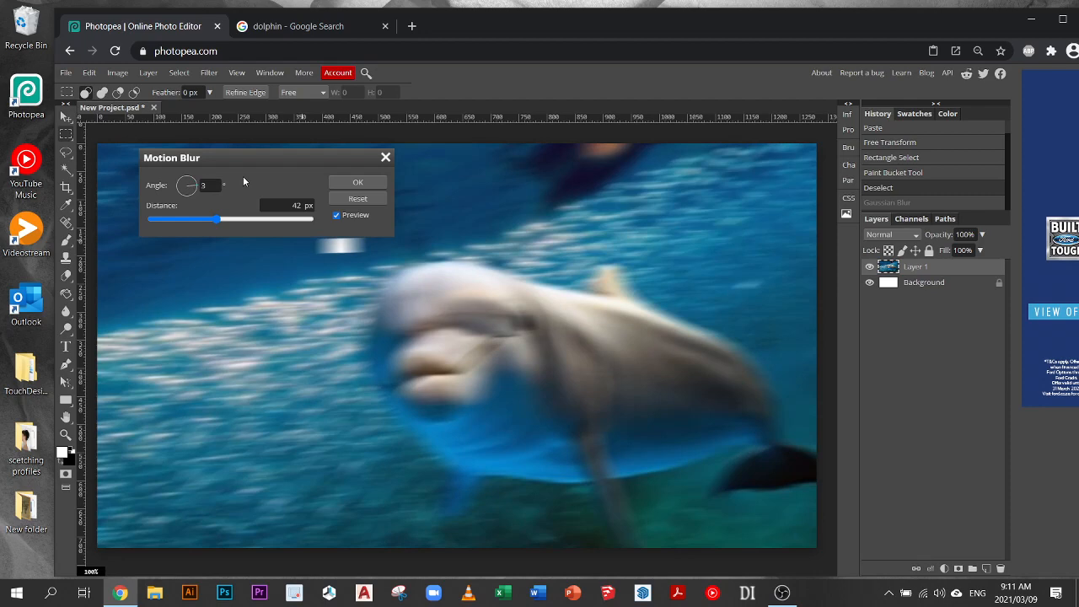
pyautogui.click(385, 158)
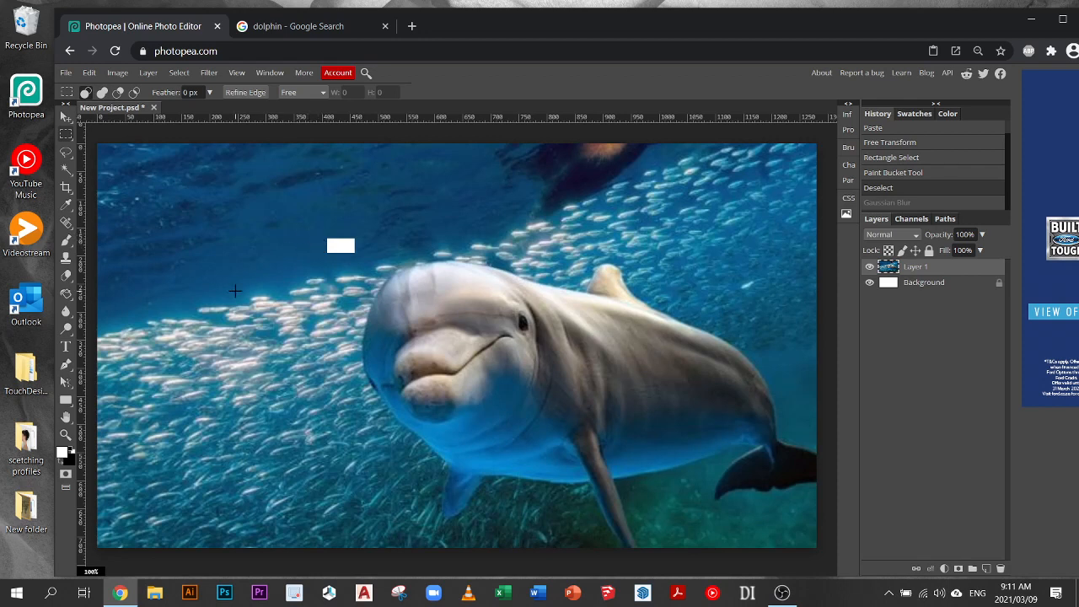
pyautogui.click(208, 73)
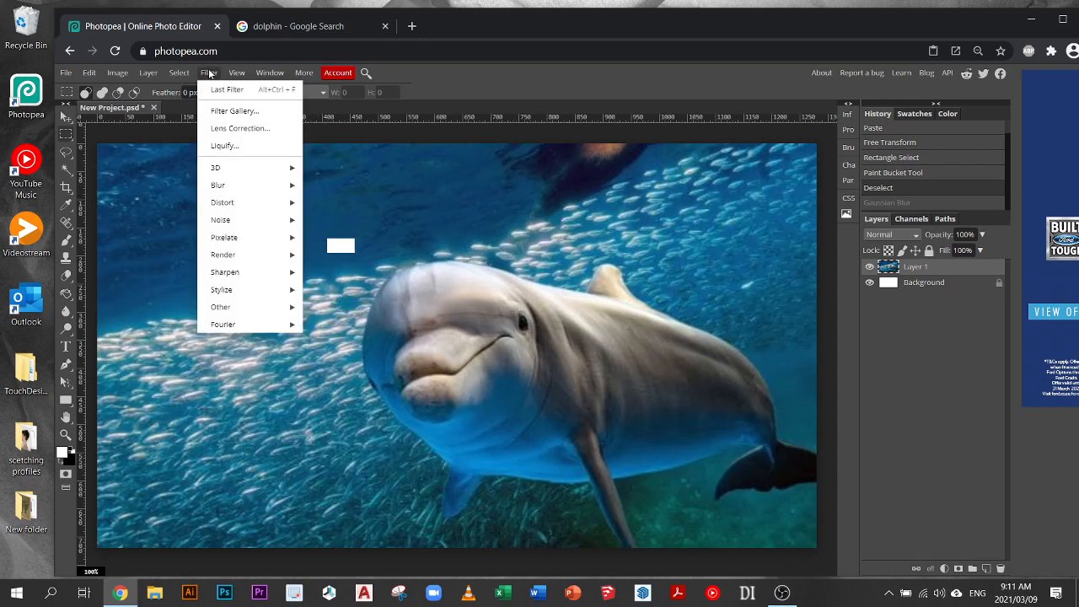
pyautogui.moveTo(259, 221)
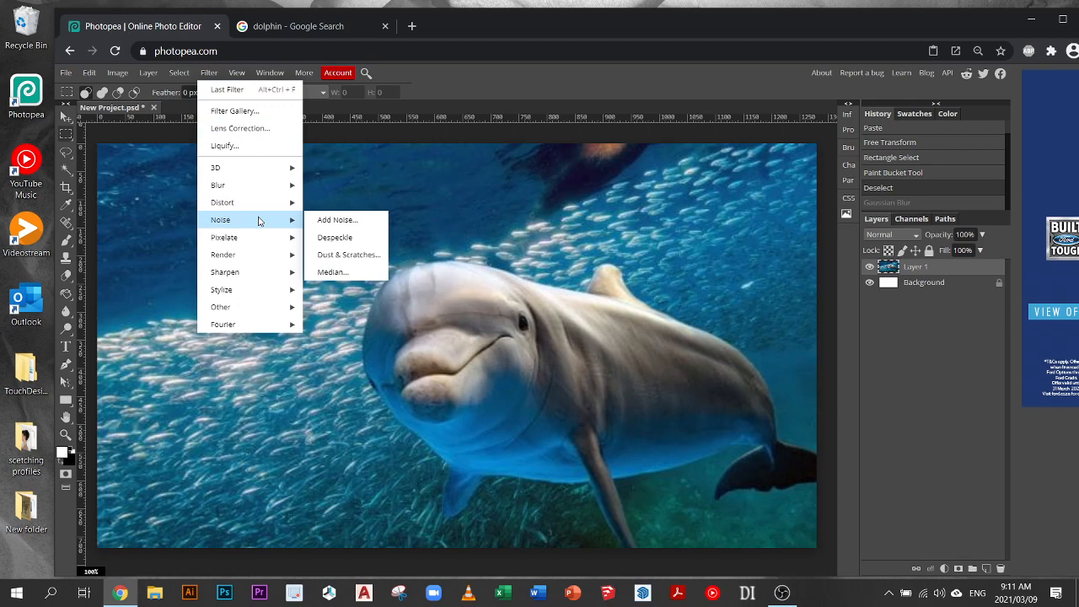
pyautogui.click(374, 191)
pyautogui.scroll(-1, 374, 191)
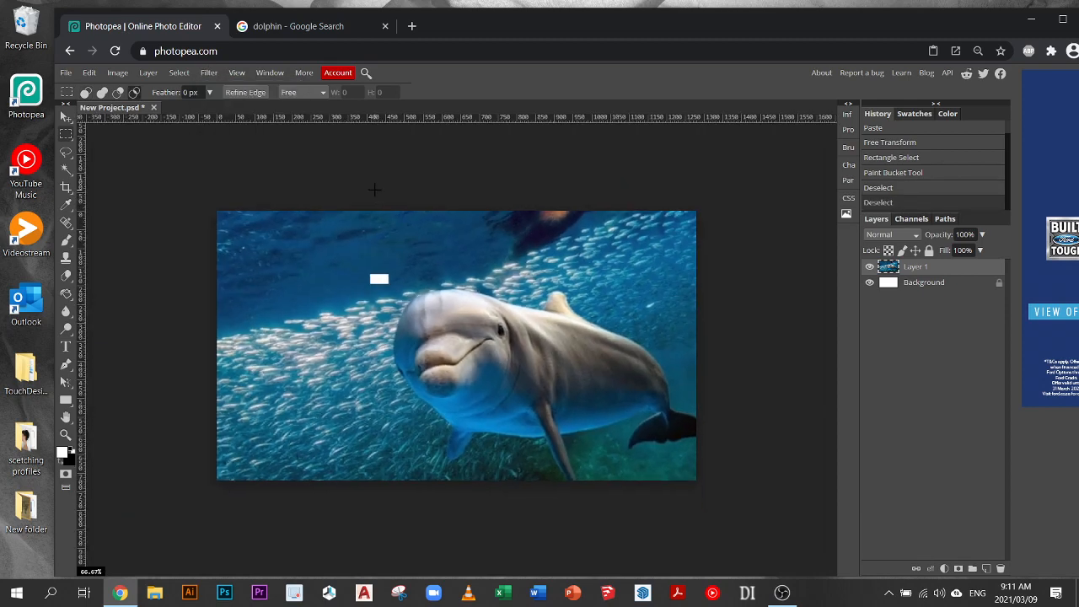
pyautogui.scroll(1, 374, 190)
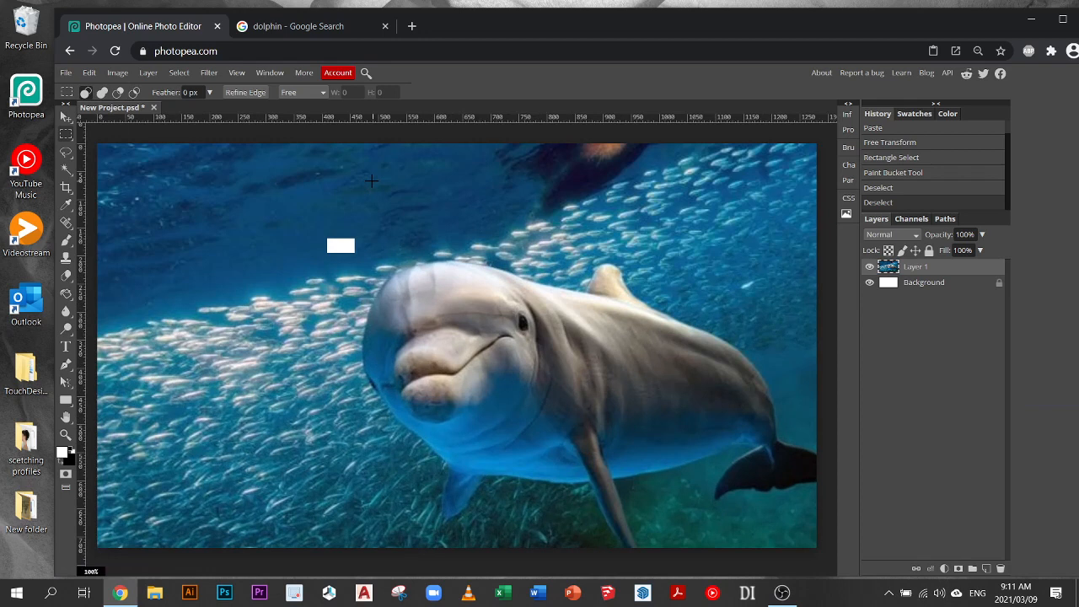
pyautogui.click(209, 73)
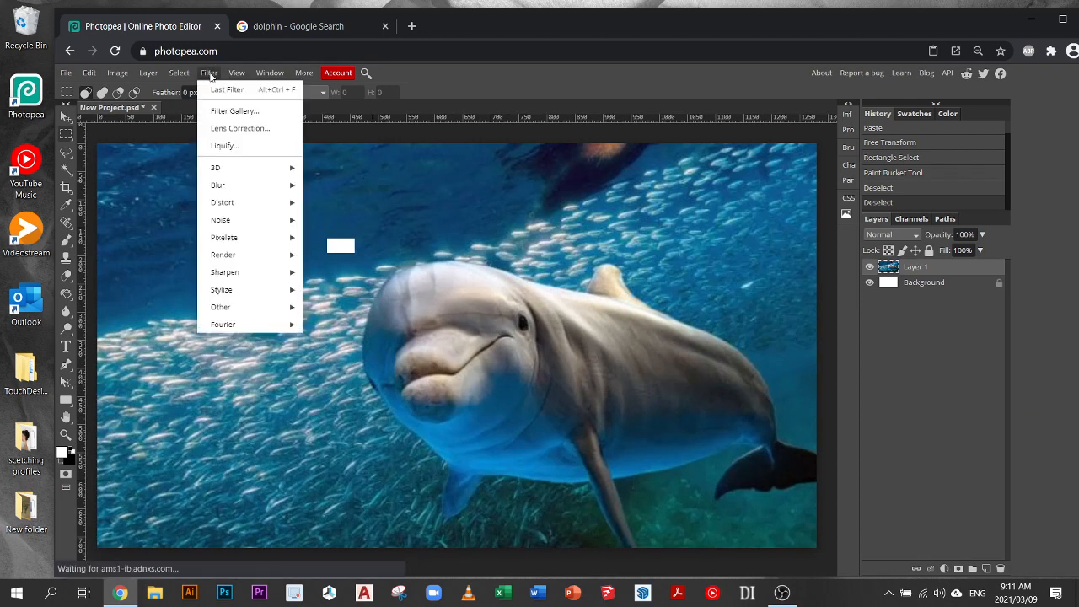
pyautogui.click(210, 73)
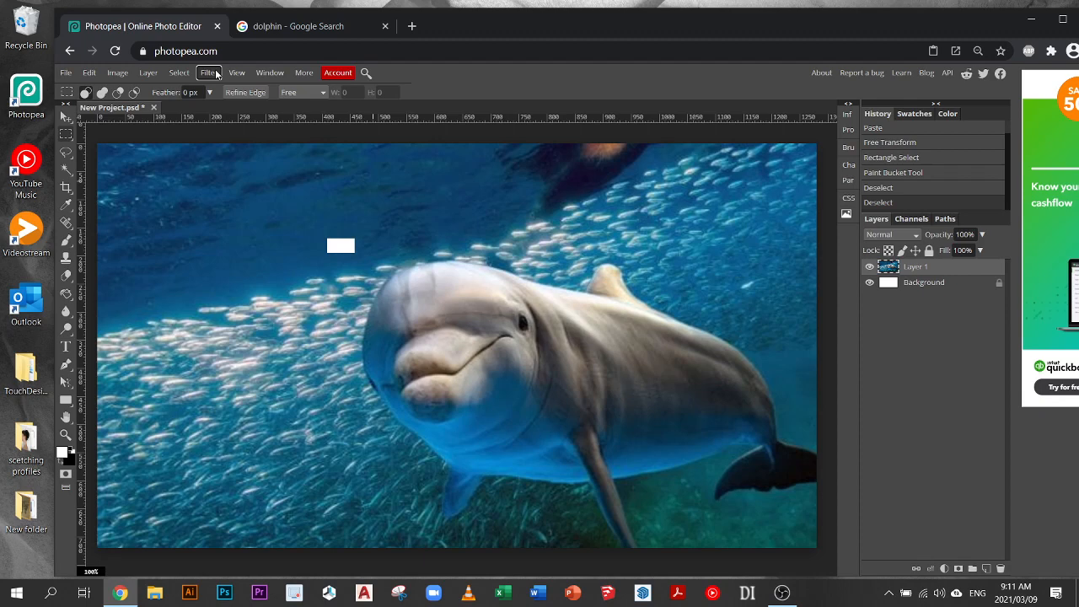
# Try Radial Blur on Layer 1 in Spin mode with an amount of 24, and discard it
pyautogui.click(210, 73)
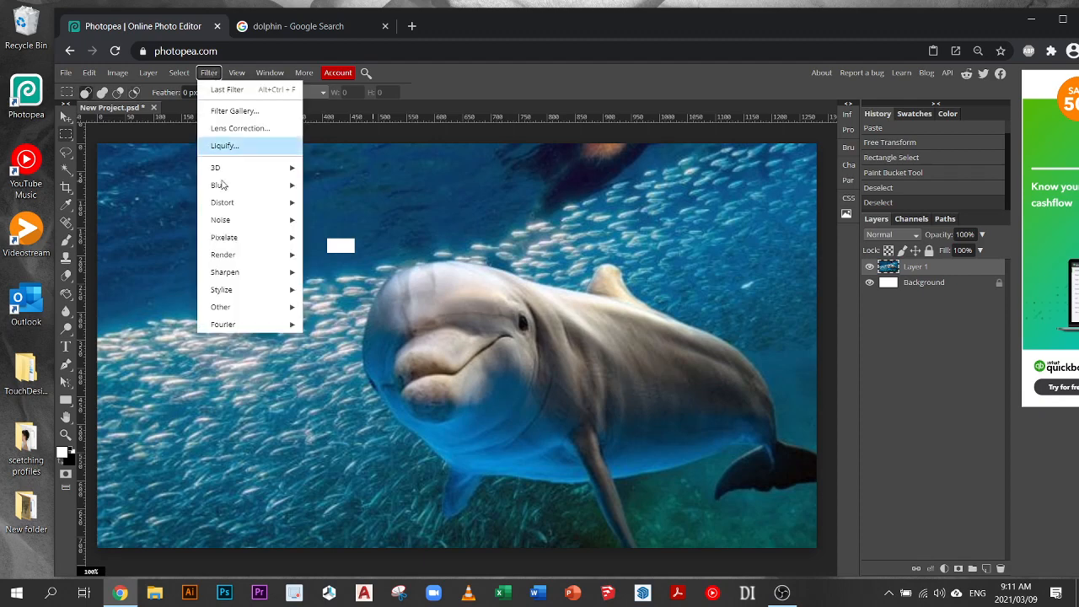
pyautogui.moveTo(227, 189)
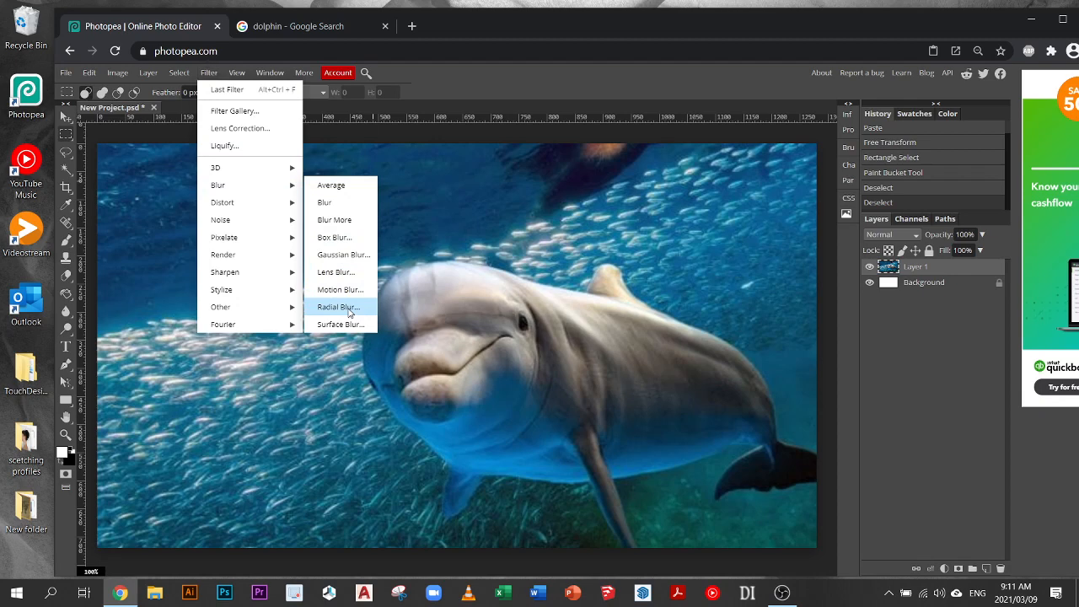
pyautogui.click(350, 310)
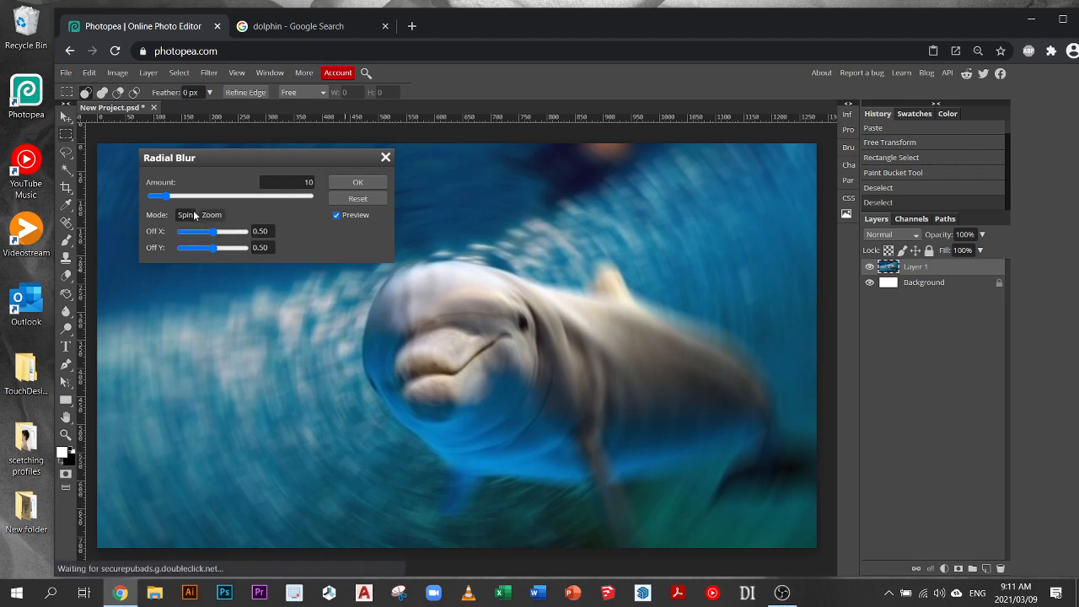
pyautogui.moveTo(167, 200); pyautogui.dragTo(184, 199)
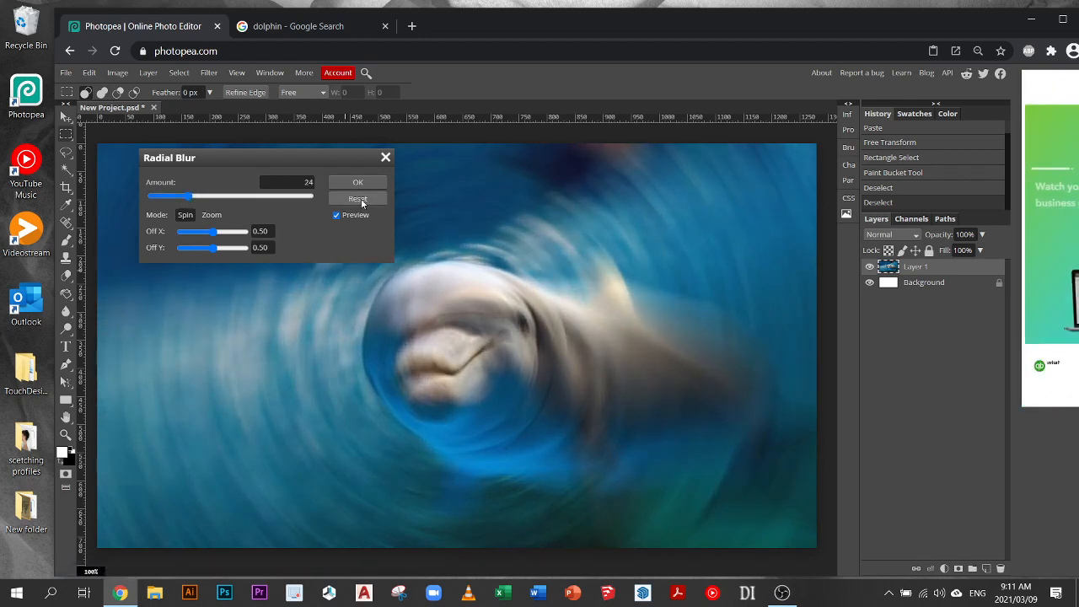
pyautogui.click(385, 157)
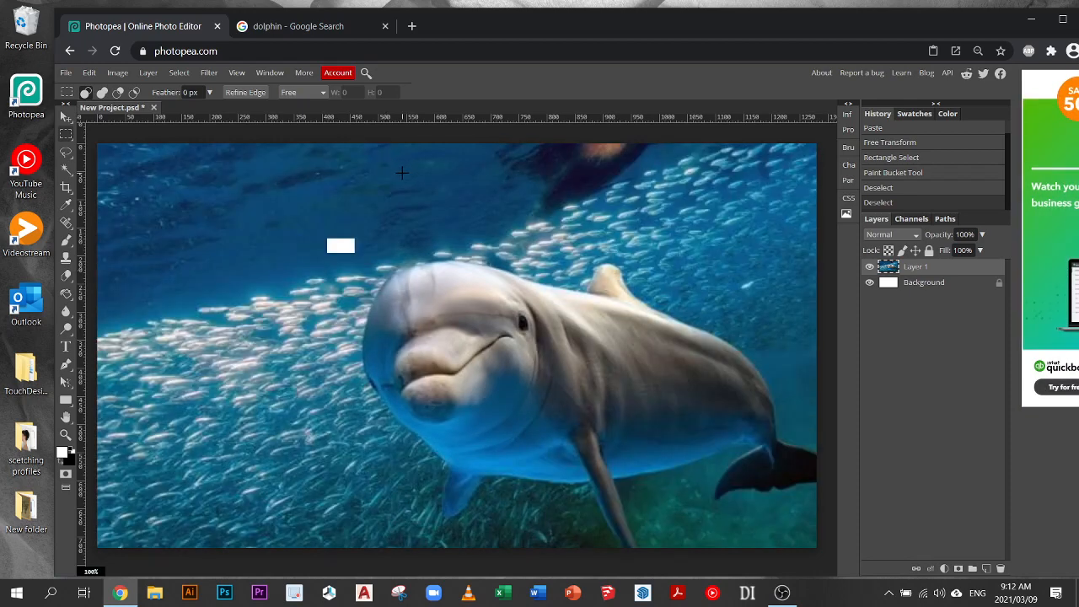
# Try a rectangular selection around the small white rectangle and clear it
pyautogui.moveTo(297, 206); pyautogui.dragTo(356, 250)
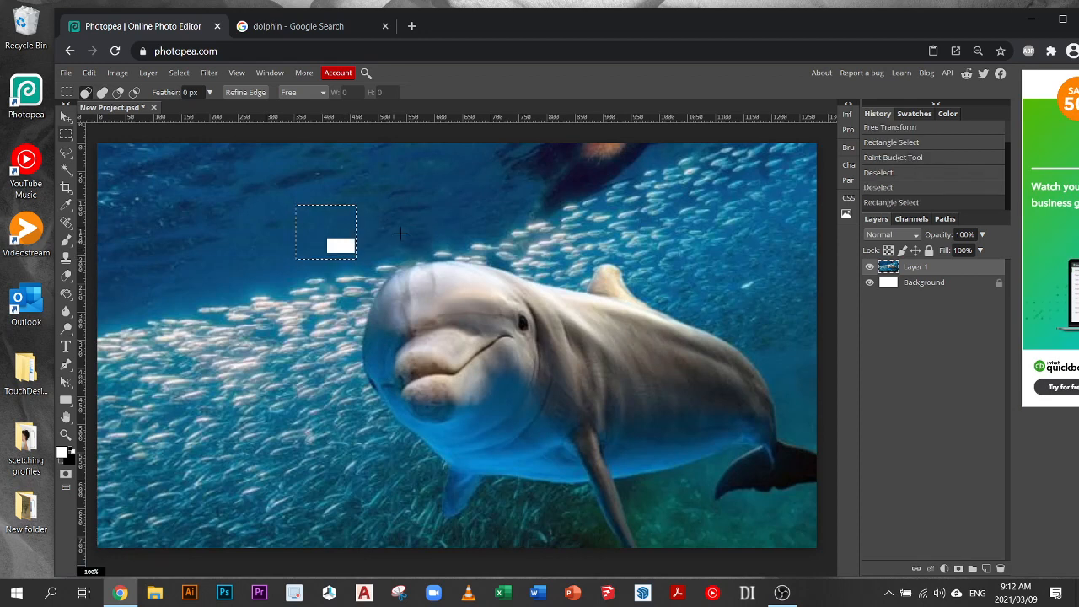
pyautogui.click(400, 234)
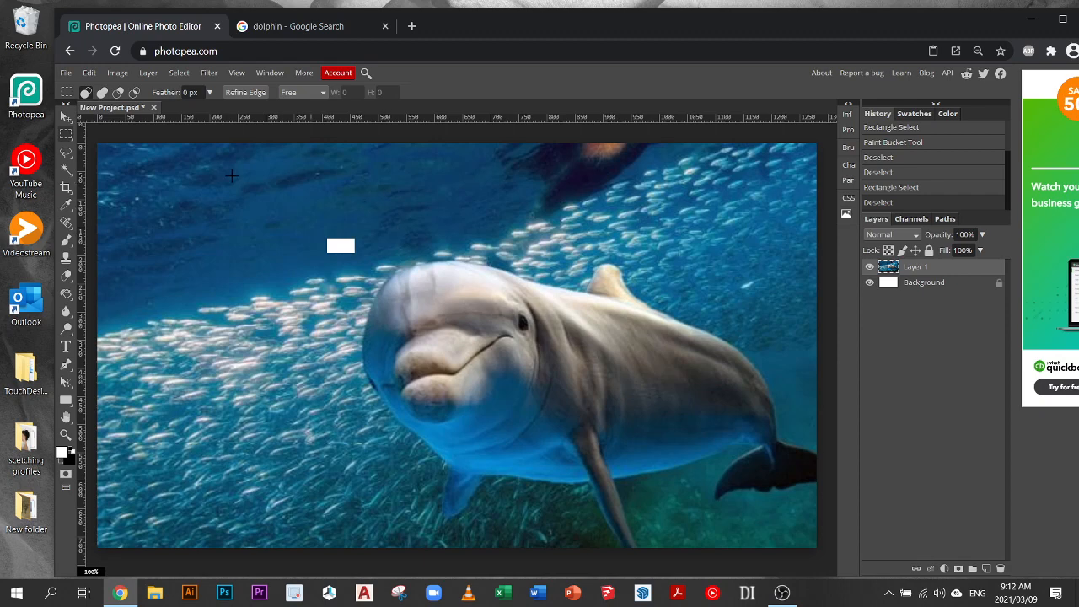
# Try the Ripple filter on Layer 1 at Medium size with an amount of 539
pyautogui.click(202, 74)
pyautogui.moveTo(248, 204)
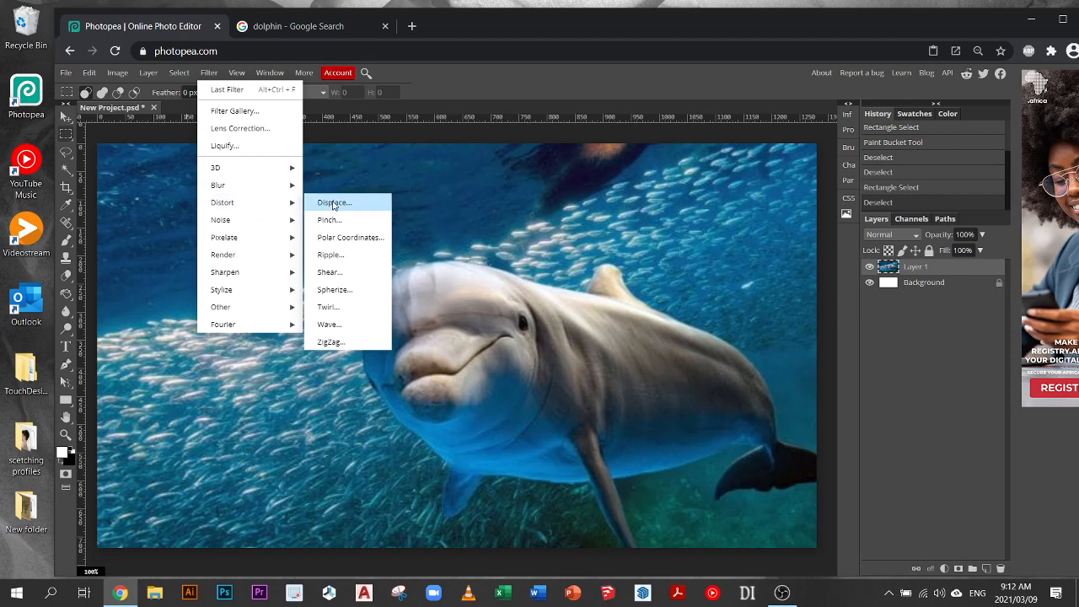
pyautogui.click(349, 254)
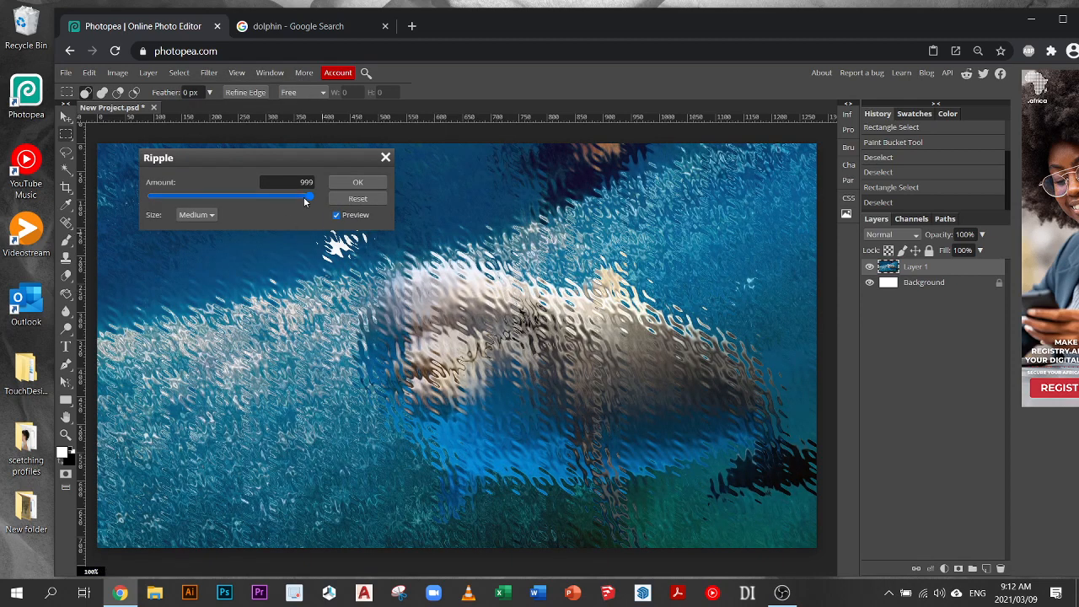
pyautogui.click(281, 197)
pyautogui.moveTo(250, 199); pyautogui.dragTo(281, 197)
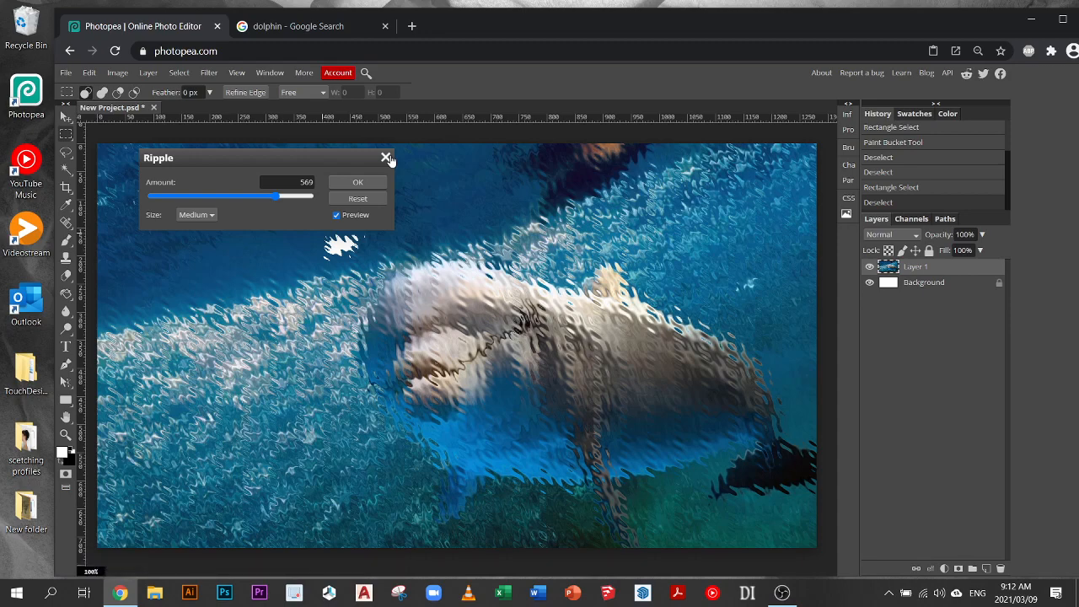
pyautogui.moveTo(275, 196)
pyautogui.mouseDown()
pyautogui.moveTo(203, 200)
pyautogui.moveTo(274, 197)
pyautogui.mouseUp()
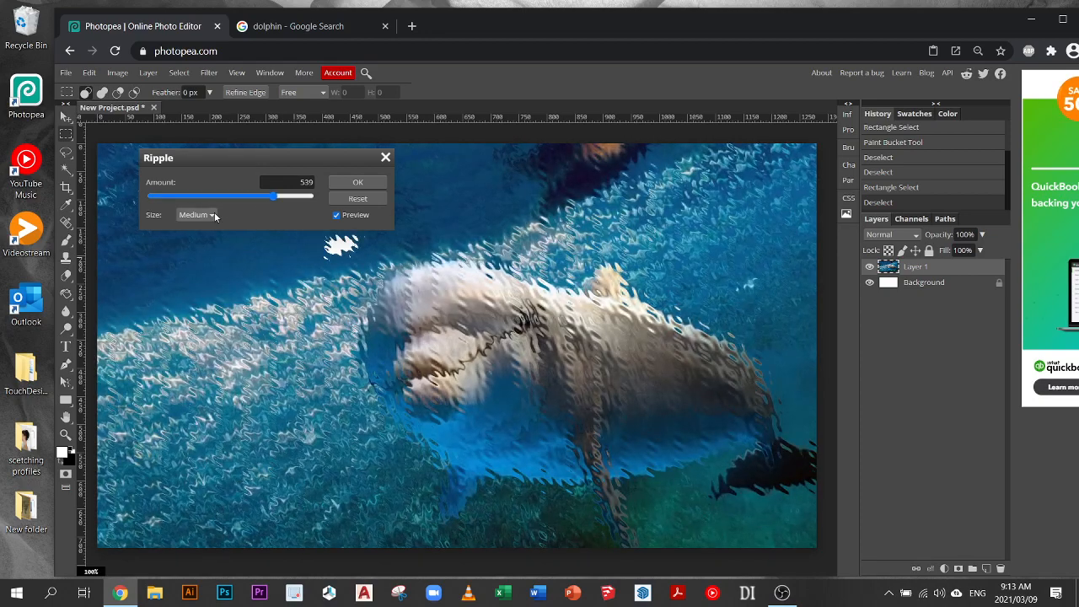
# Compare Large and Small ripple sizes, try Large with an amount of 609, and discard the filter
pyautogui.click(211, 215)
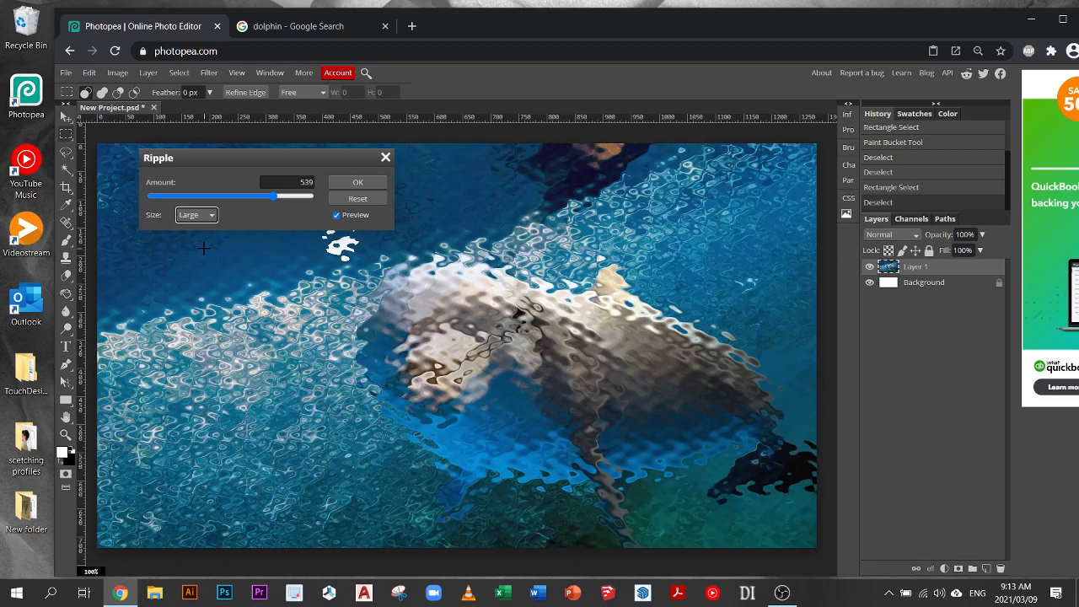
pyautogui.click(211, 216)
pyautogui.click(191, 226)
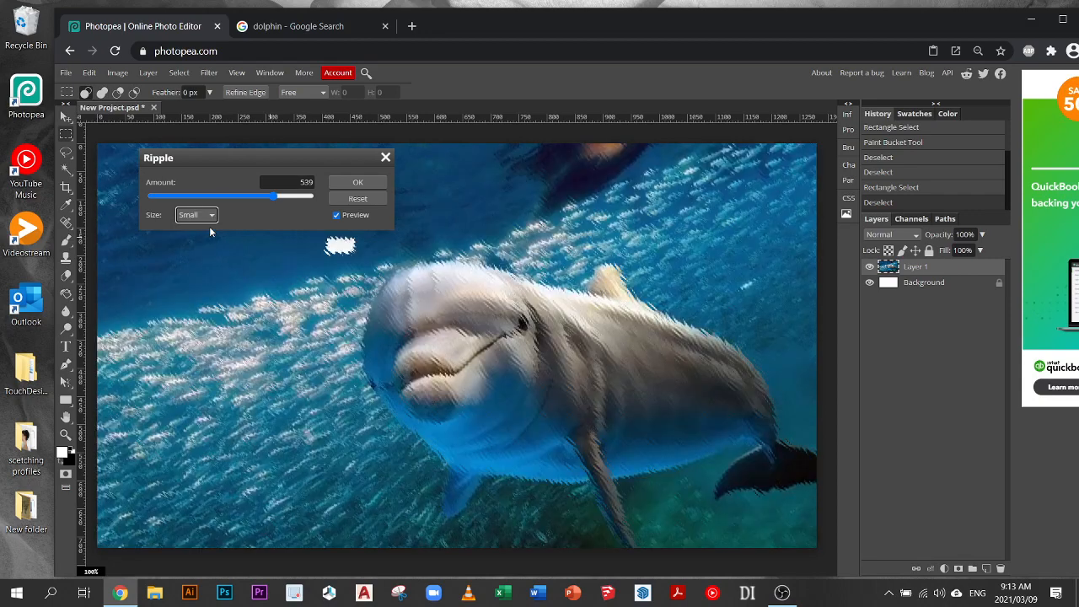
pyautogui.click(197, 216)
pyautogui.click(203, 238)
pyautogui.moveTo(274, 198); pyautogui.dragTo(279, 197)
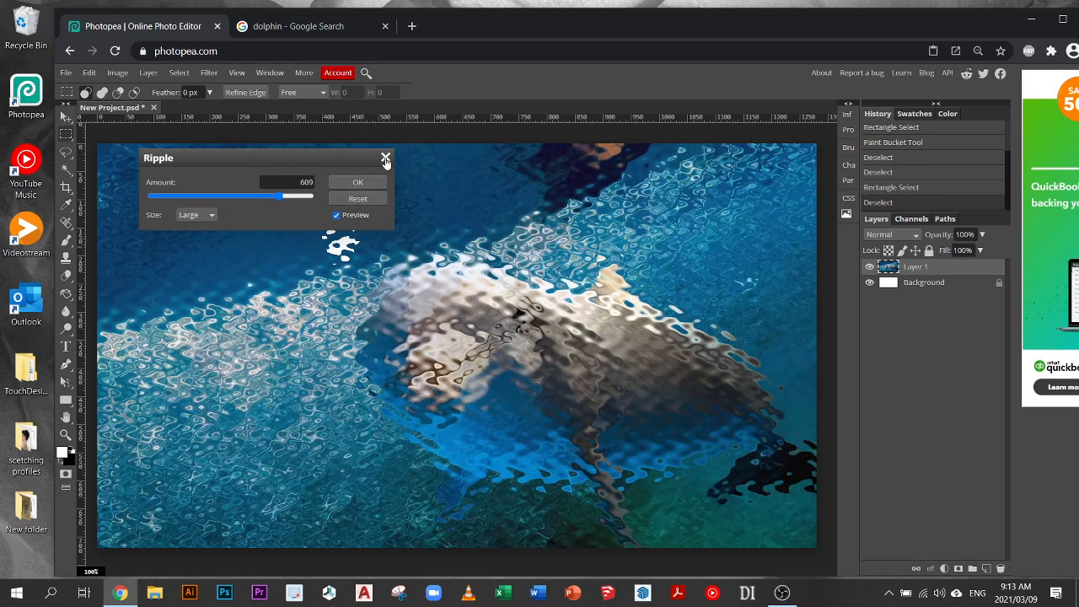
pyautogui.click(385, 160)
# Try the Twirl filter on Layer 1 with a changed angle, and discard it
pyautogui.click(208, 72)
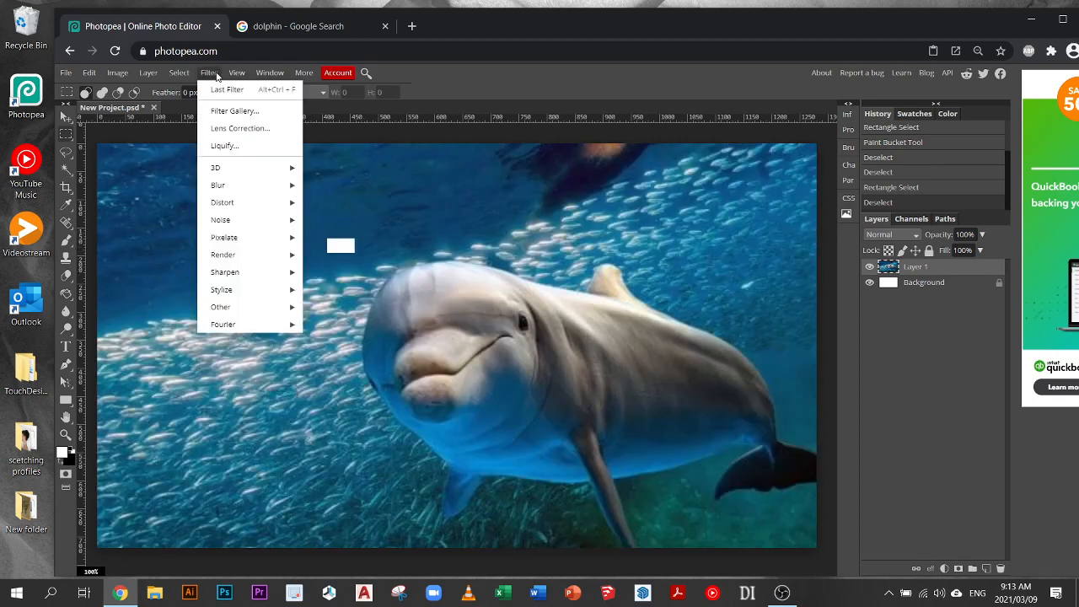
pyautogui.moveTo(247, 205)
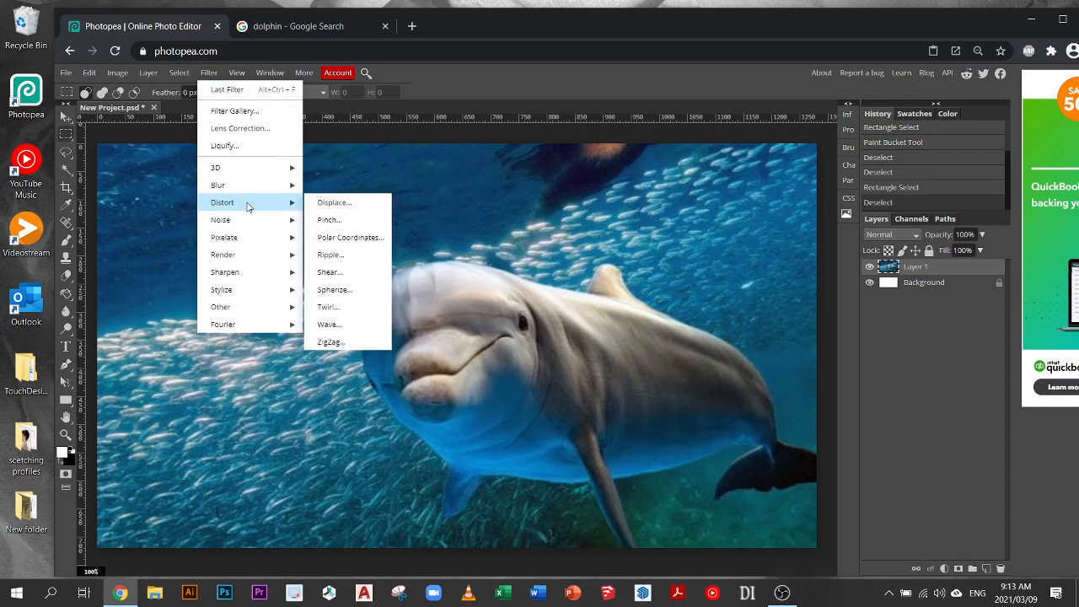
pyautogui.click(328, 306)
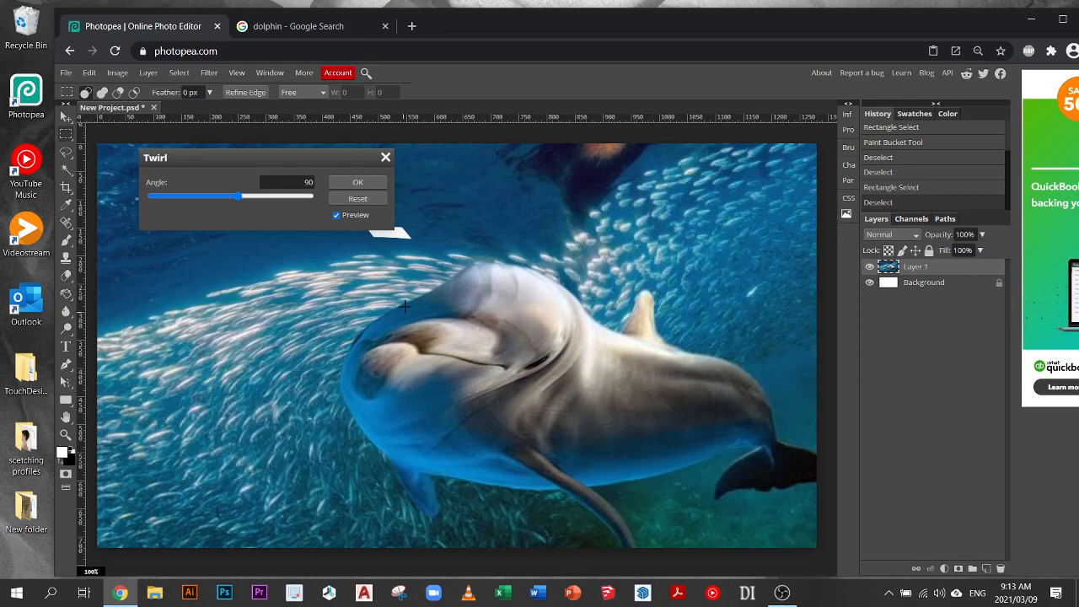
pyautogui.moveTo(212, 201)
pyautogui.mouseDown()
pyautogui.moveTo(197, 194)
pyautogui.moveTo(300, 197)
pyautogui.moveTo(217, 195)
pyautogui.mouseUp()
pyautogui.click(385, 158)
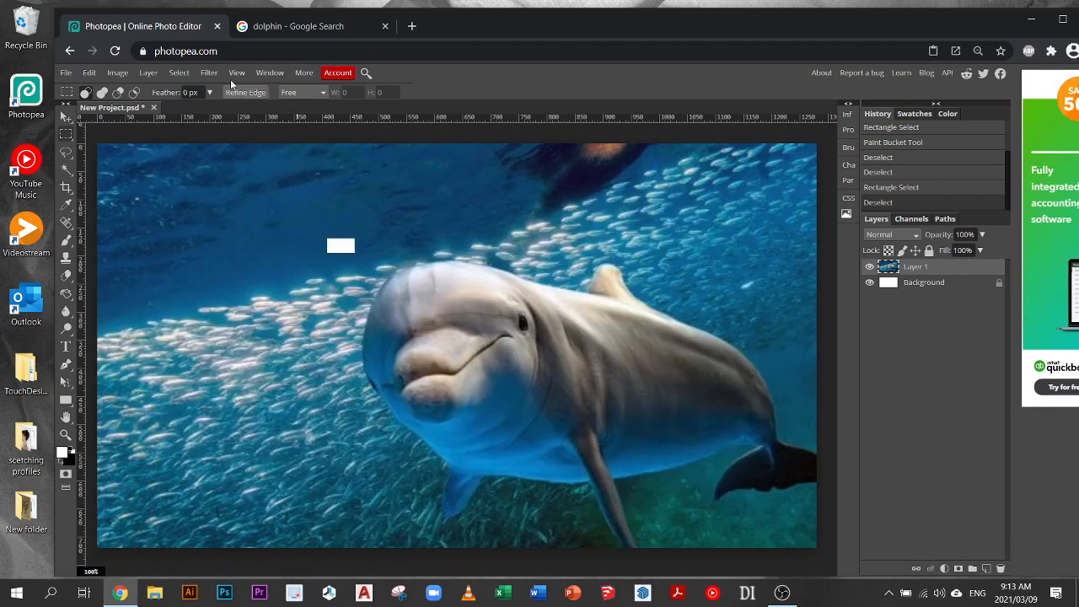
# Try the Wave filter on Layer 1 with 5 generators and a minimum amplitude of 1, and discard it
pyautogui.click(231, 77)
pyautogui.moveTo(210, 78)
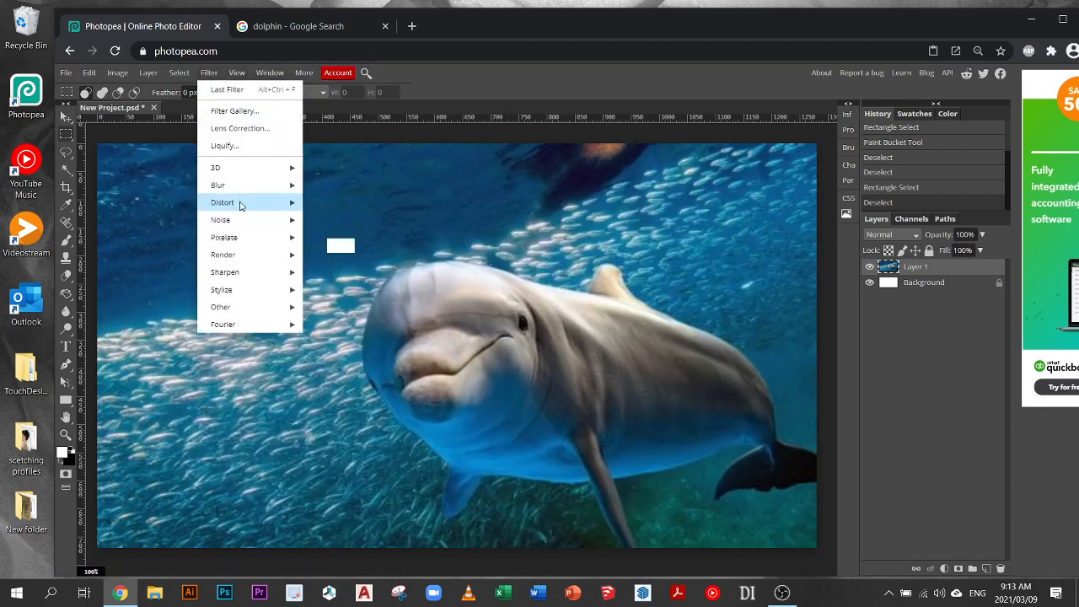
pyautogui.moveTo(242, 203)
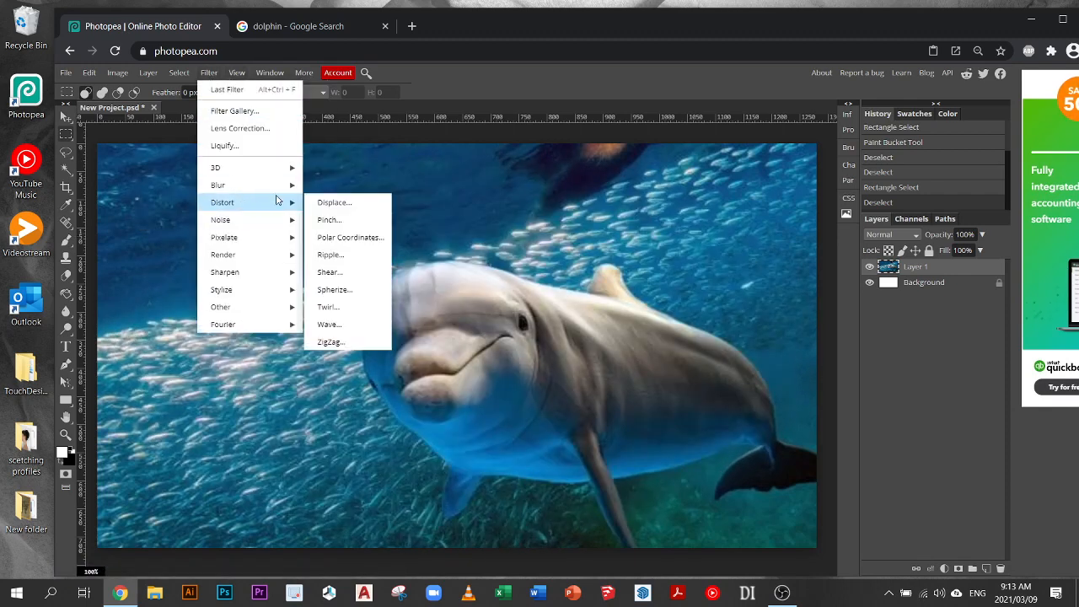
pyautogui.click(363, 330)
pyautogui.moveTo(263, 151); pyautogui.dragTo(240, 212)
pyautogui.moveTo(245, 258); pyautogui.dragTo(134, 260)
pyautogui.moveTo(166, 311)
pyautogui.mouseDown()
pyautogui.moveTo(180, 312)
pyautogui.moveTo(160, 312)
pyautogui.mouseUp()
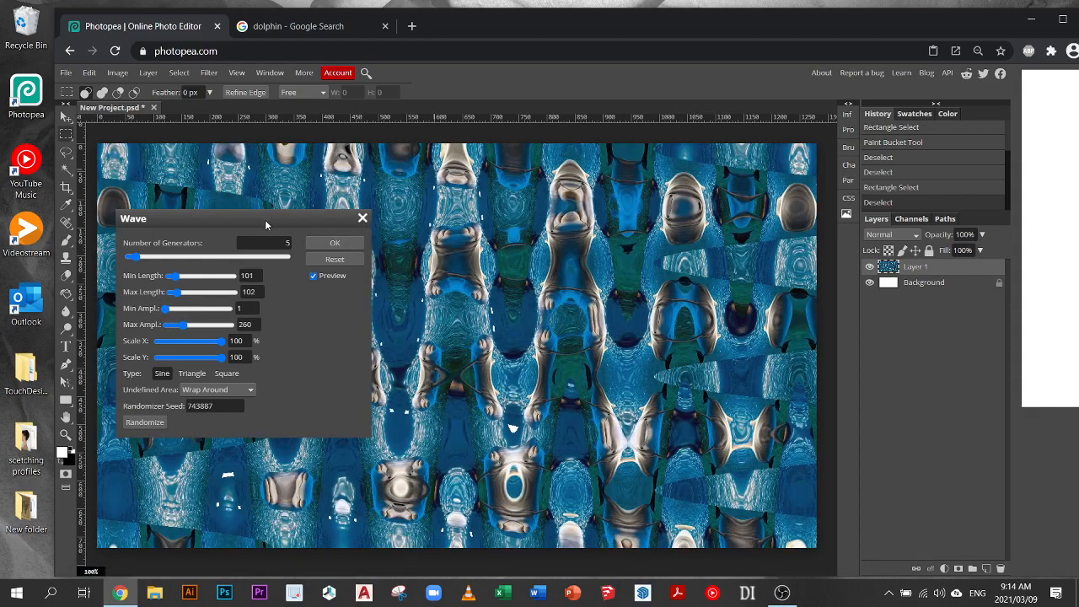
pyautogui.moveTo(265, 219); pyautogui.dragTo(465, 539)
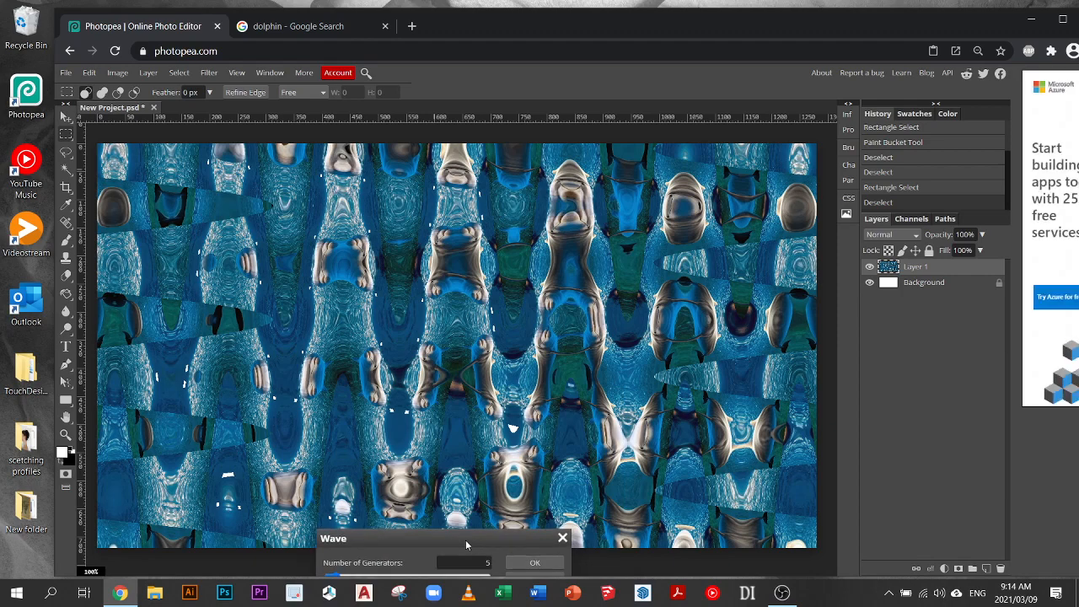
pyautogui.moveTo(465, 539); pyautogui.dragTo(357, 191)
pyautogui.click(453, 188)
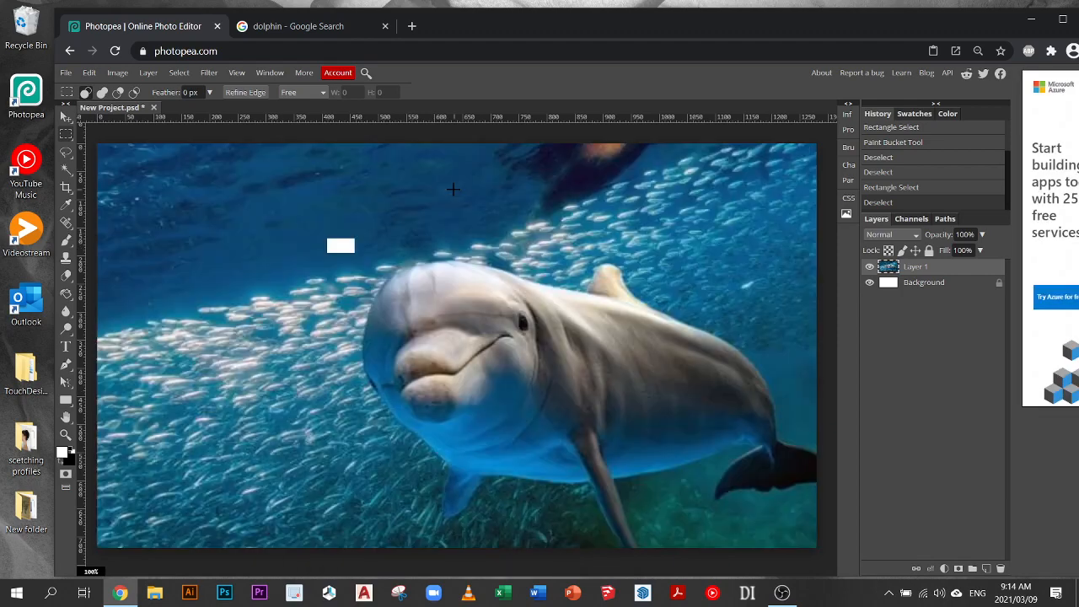
pyautogui.click(211, 75)
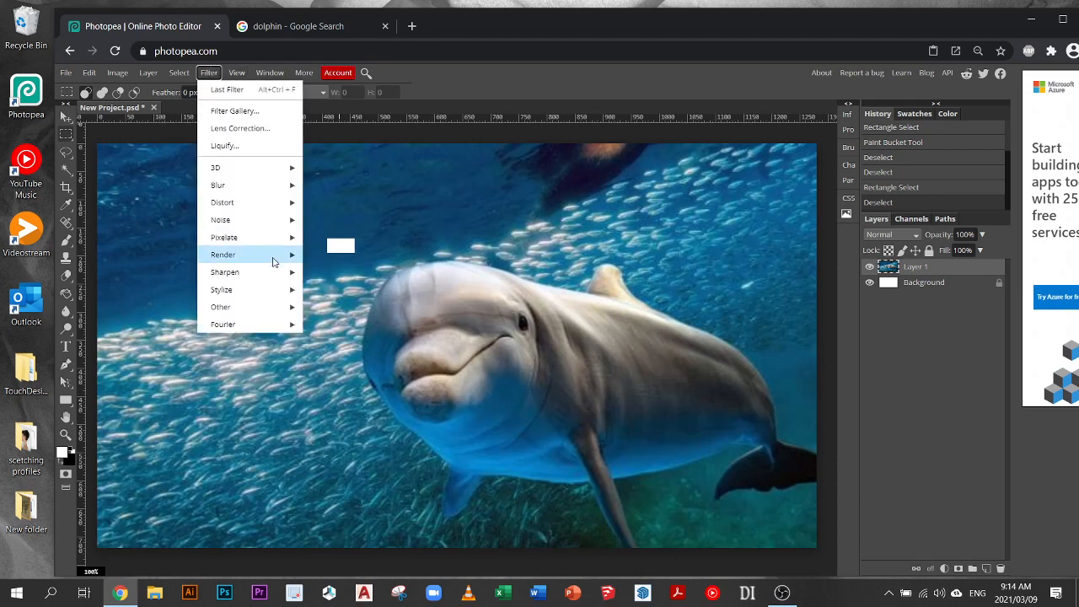
pyautogui.moveTo(273, 244)
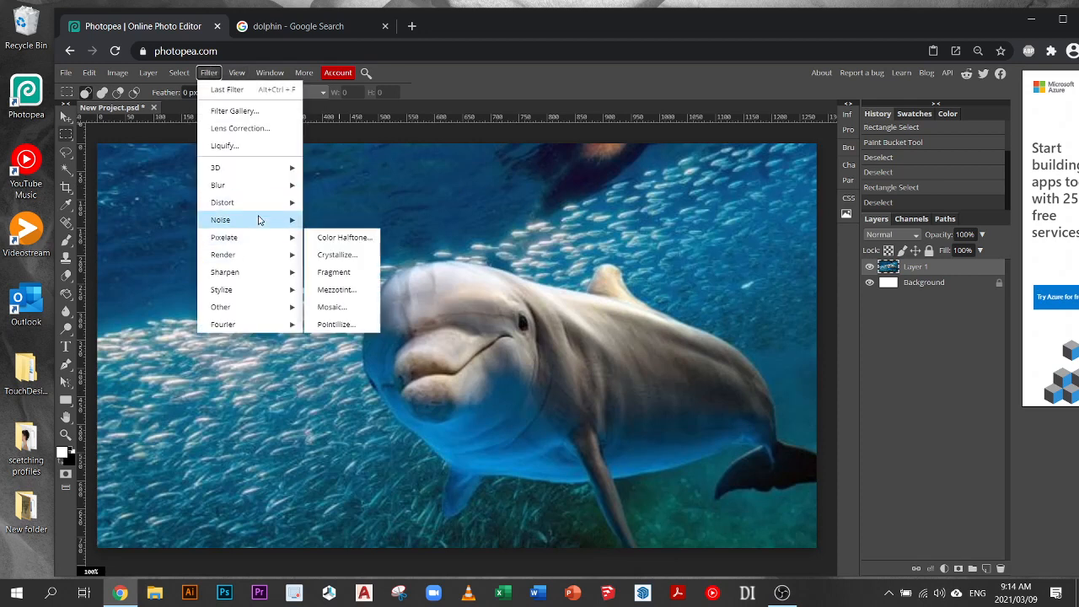
pyautogui.moveTo(278, 202)
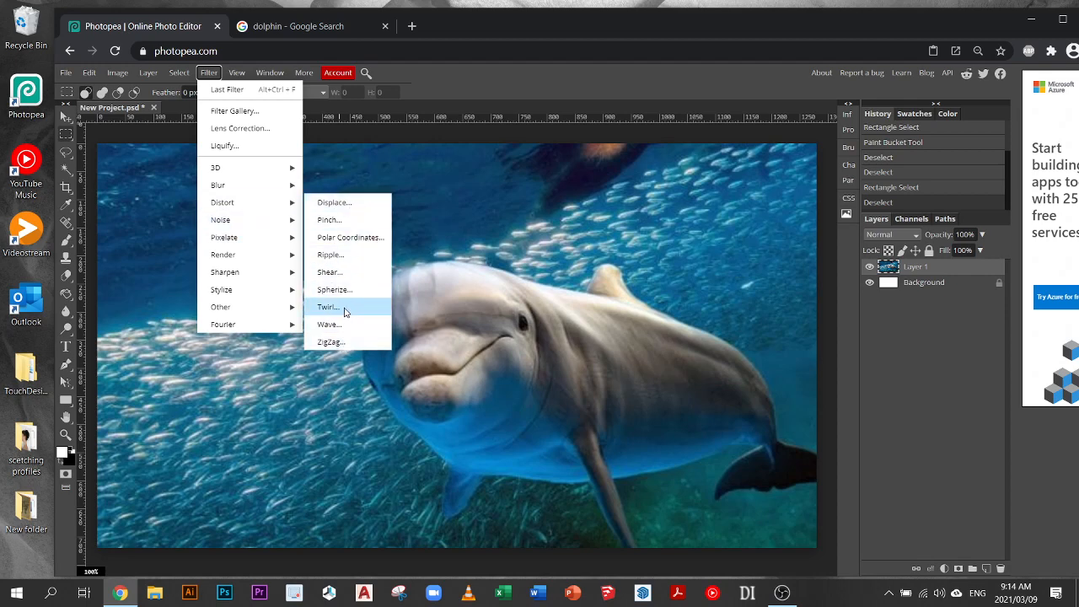
pyautogui.moveTo(256, 221)
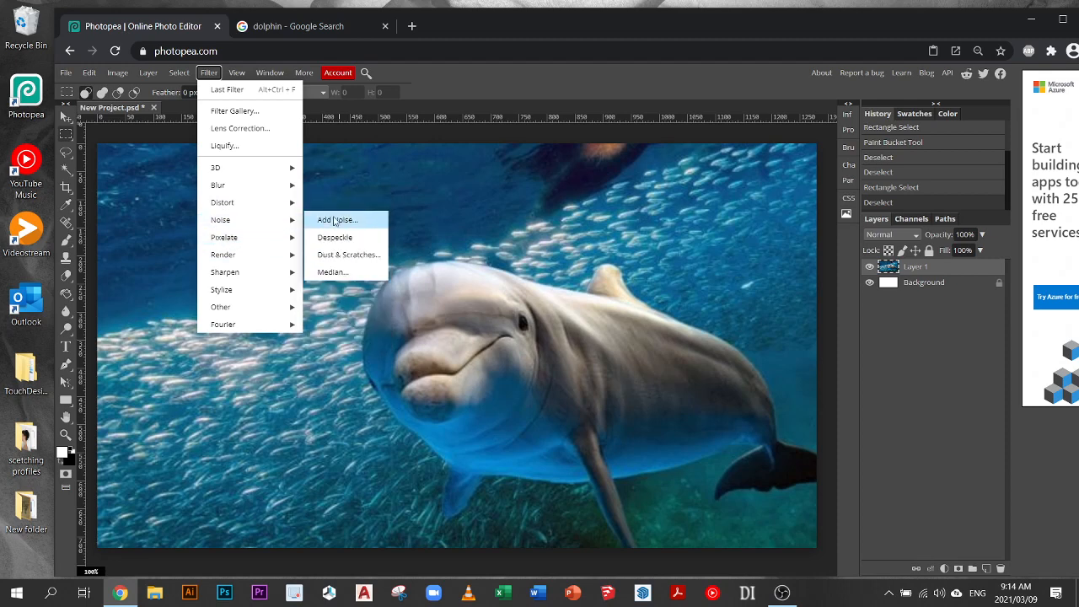
pyautogui.click(471, 76)
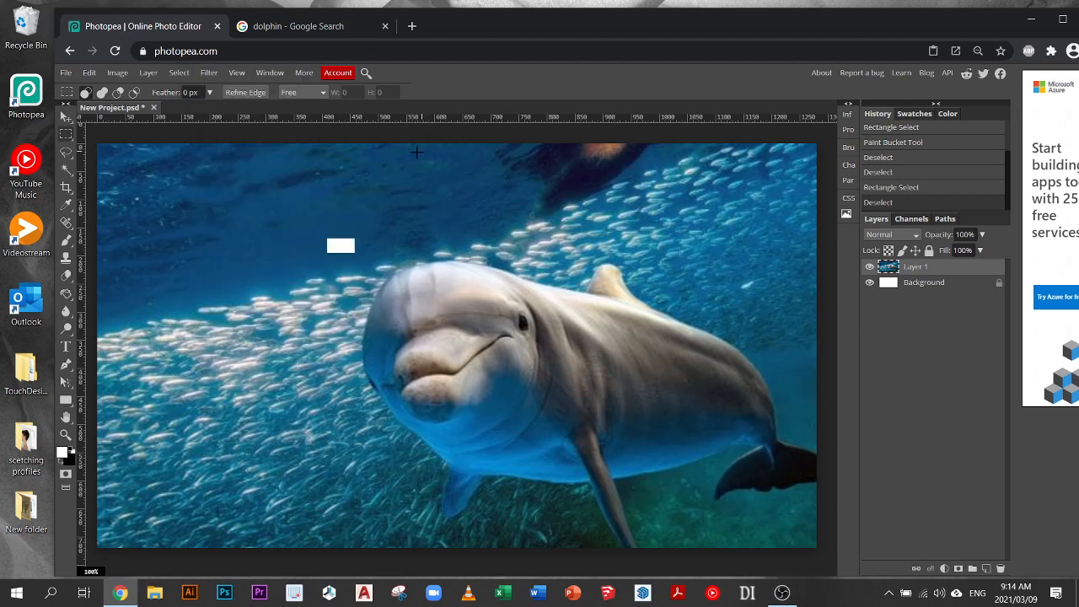
pyautogui.scroll(3, 406, 158)
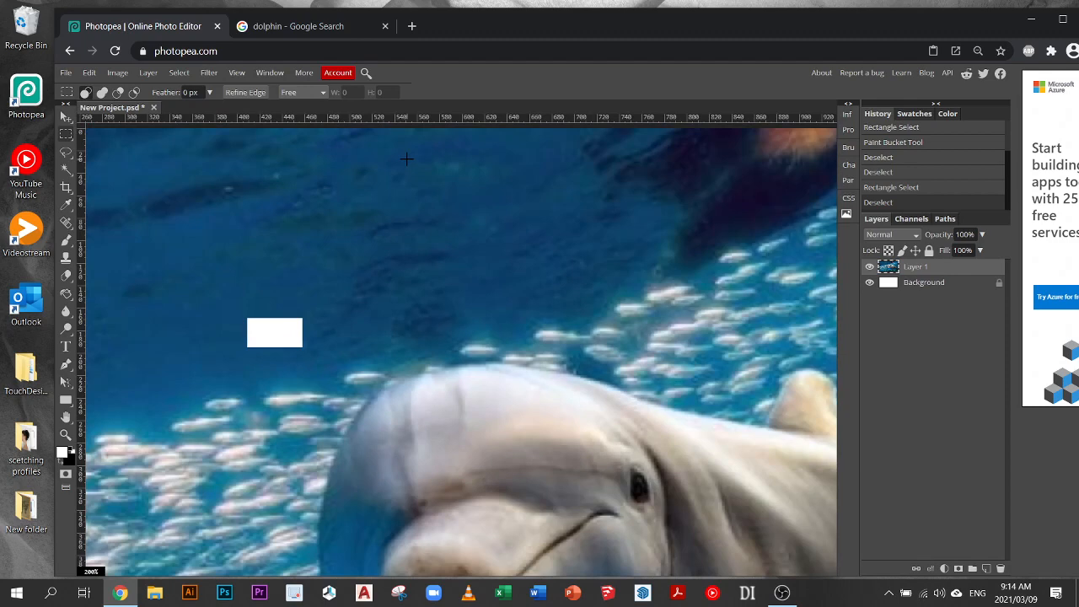
pyautogui.scroll(-3, 313, 222)
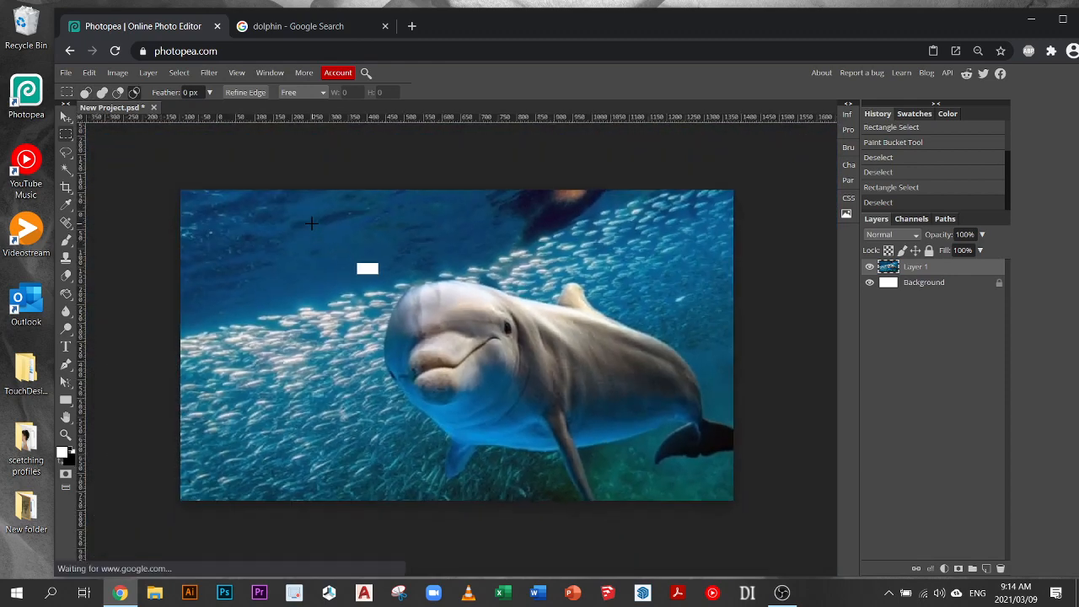
pyautogui.scroll(4, 371, 244)
pyautogui.scroll(-3, 372, 249)
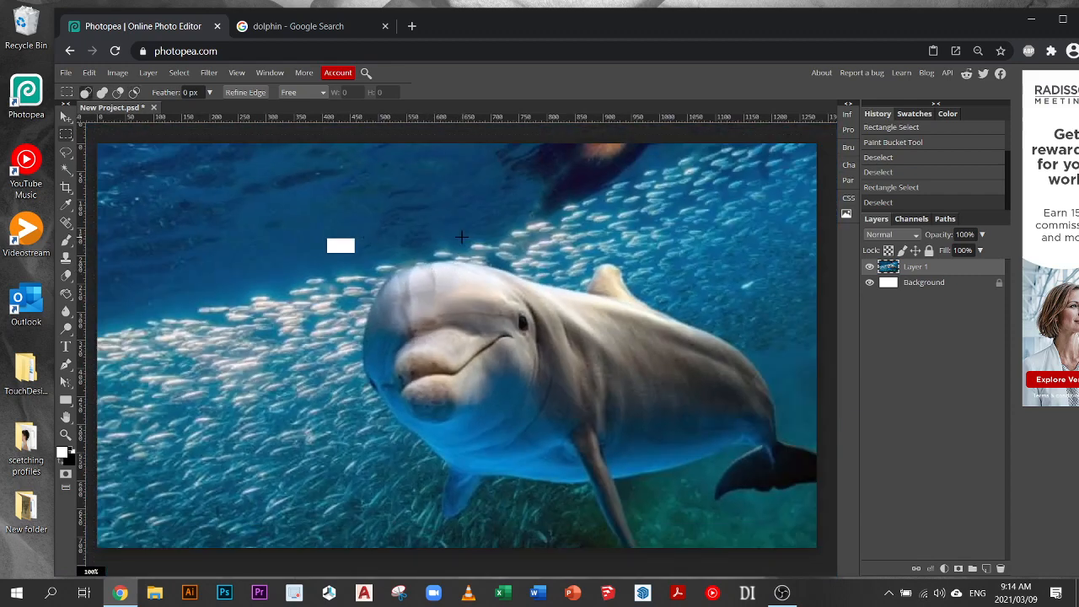
pyautogui.scroll(2, 466, 239)
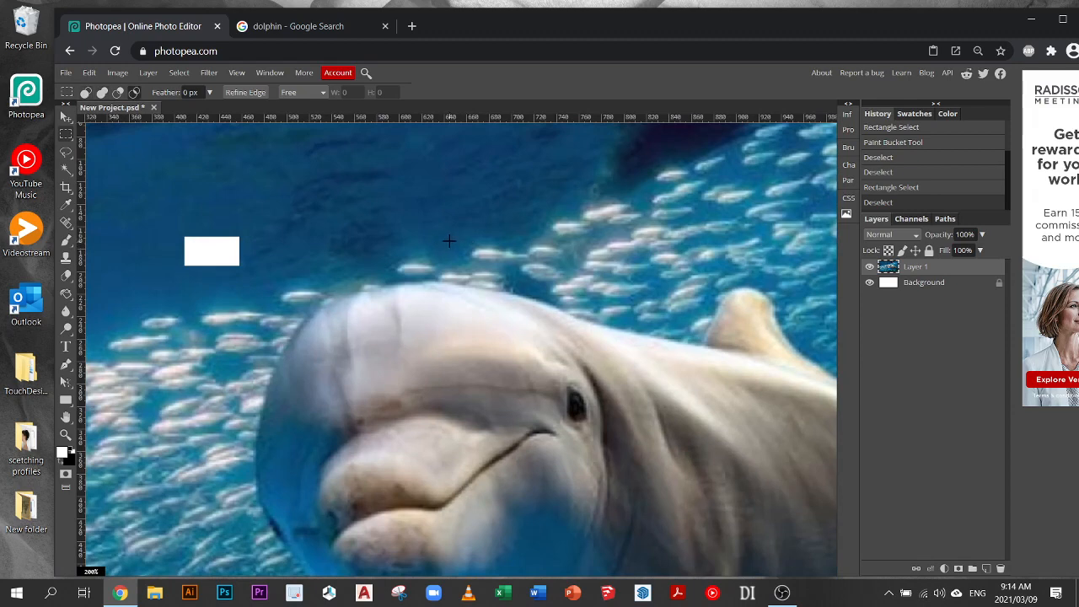
pyautogui.scroll(-2, 450, 241)
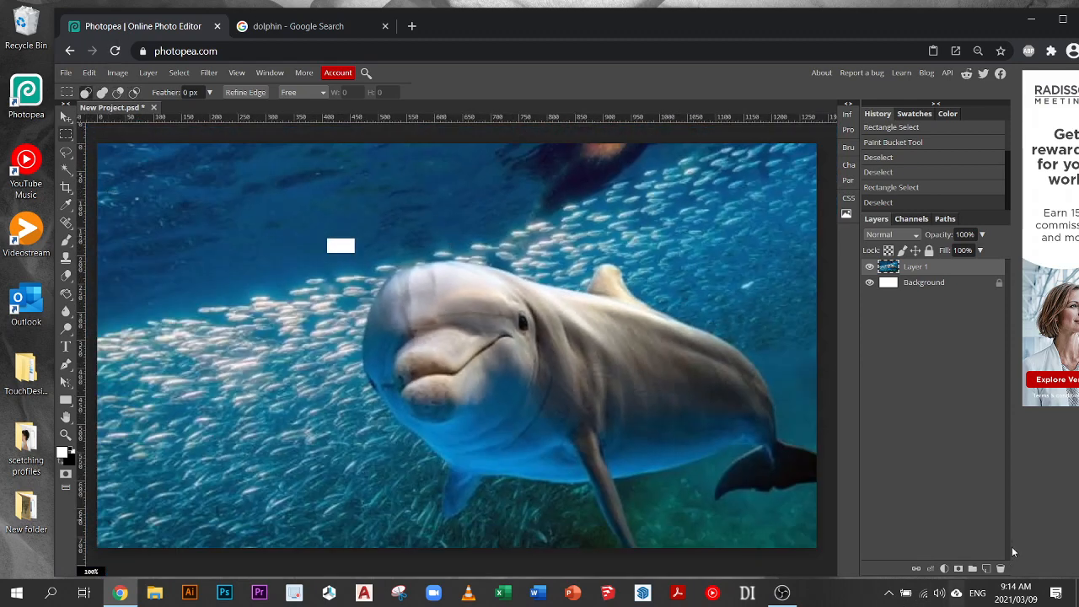
# Add a new layer above the dolphin image and fill it with white using the Paint Bucket
pyautogui.click(986, 568)
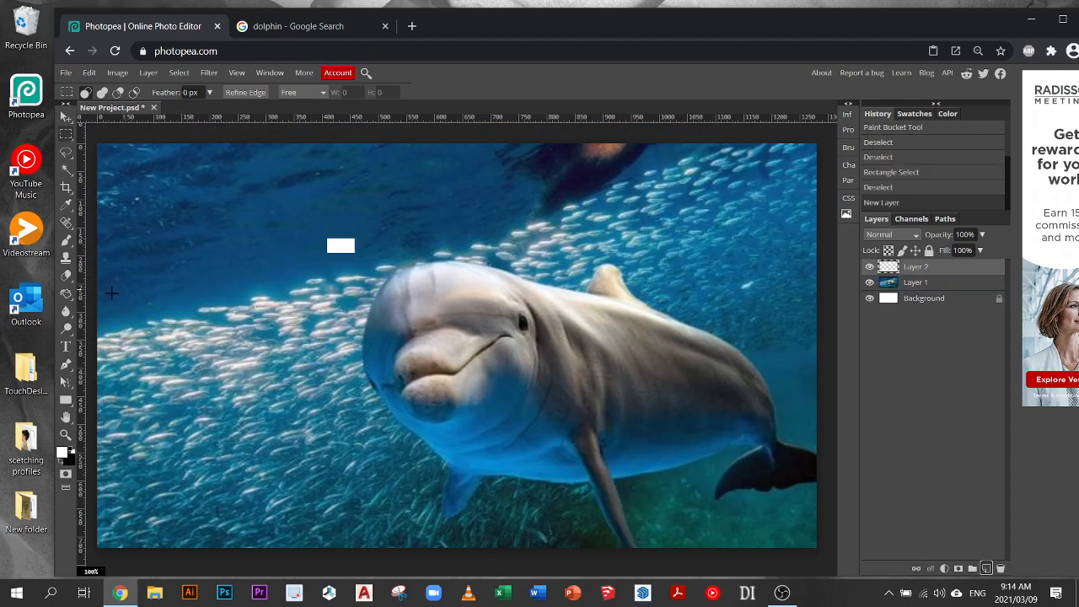
pyautogui.click(65, 292)
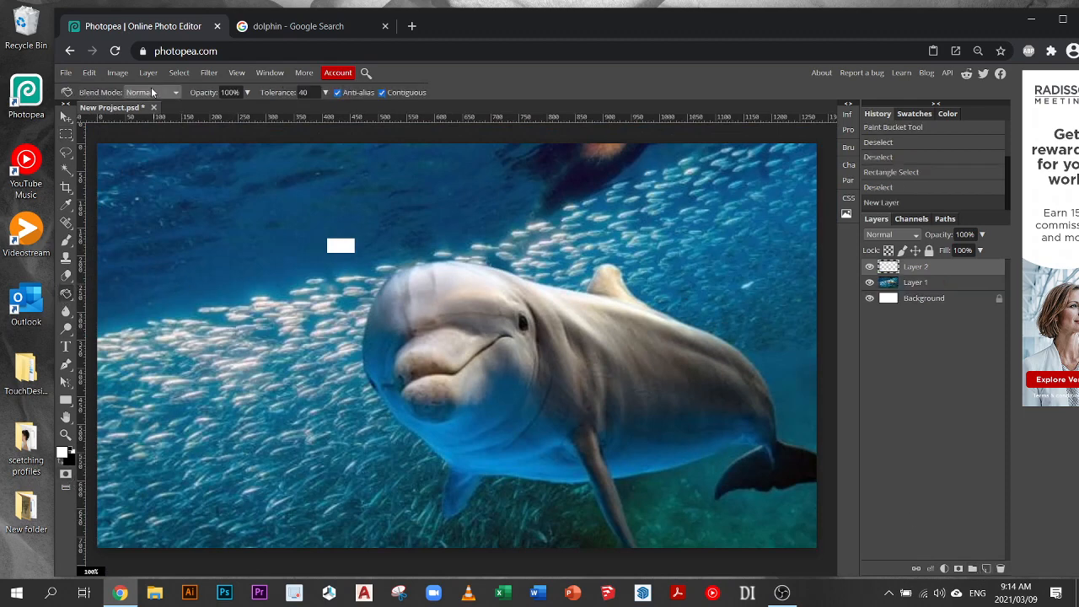
pyautogui.scroll(-2, 403, 242)
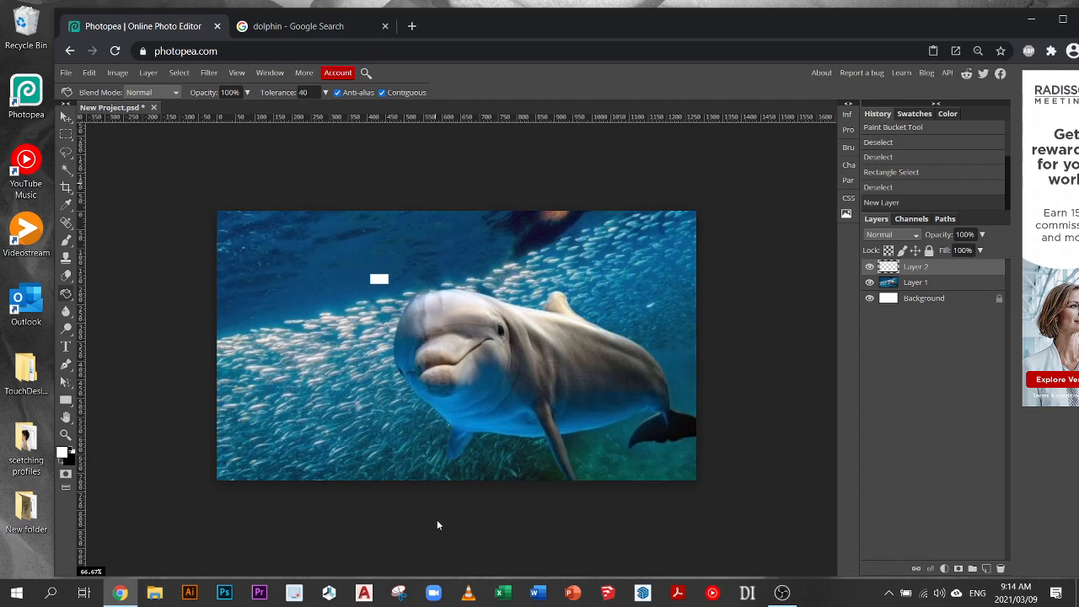
pyautogui.click(567, 384)
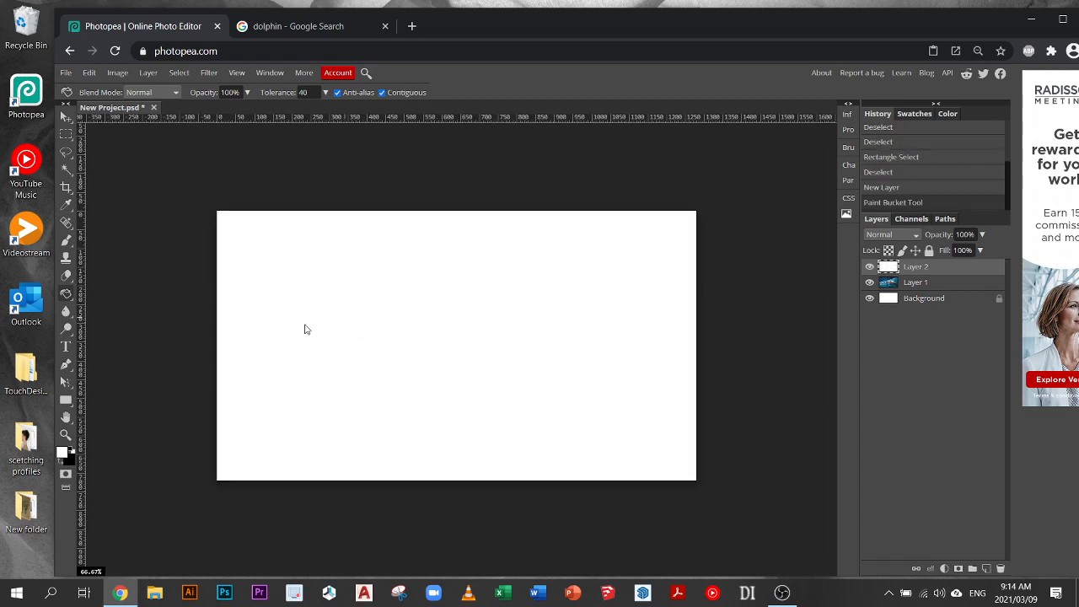
# Start editing the Gradient tool's linear gradient and set its end colour stop at 100% to light grey
pyautogui.rightClick(66, 292)
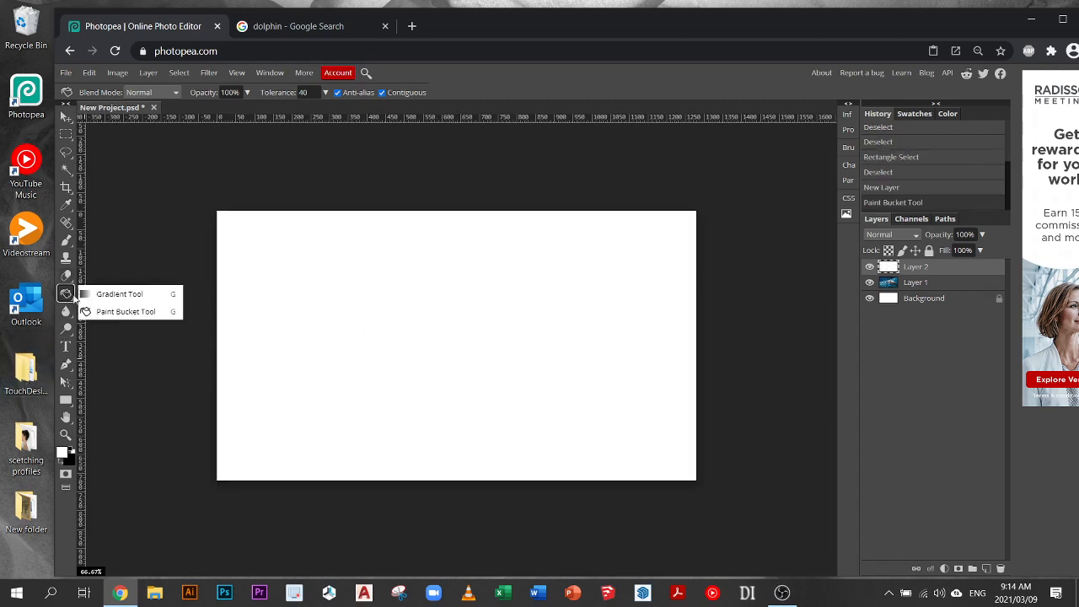
pyautogui.click(116, 294)
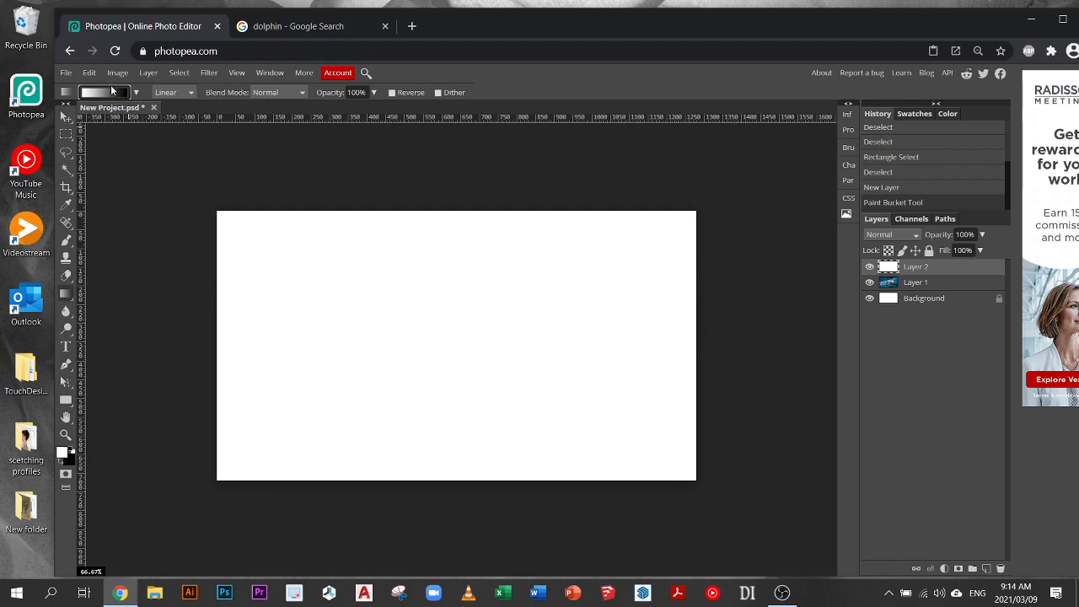
pyautogui.click(111, 90)
pyautogui.click(369, 276)
pyautogui.doubleClick(368, 276)
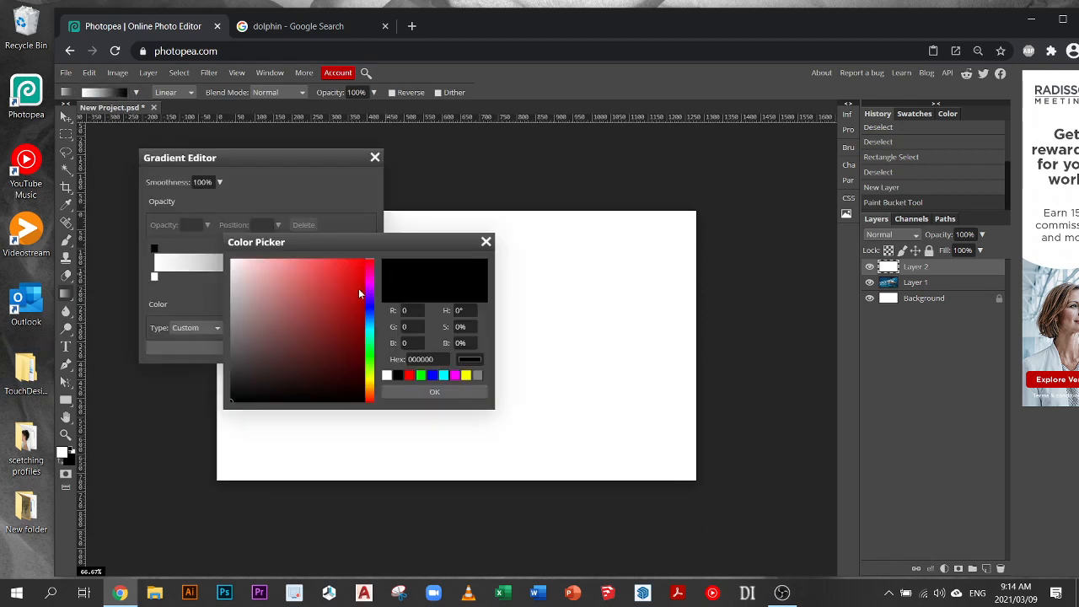
pyautogui.moveTo(236, 358); pyautogui.dragTo(216, 305)
pyautogui.click(434, 391)
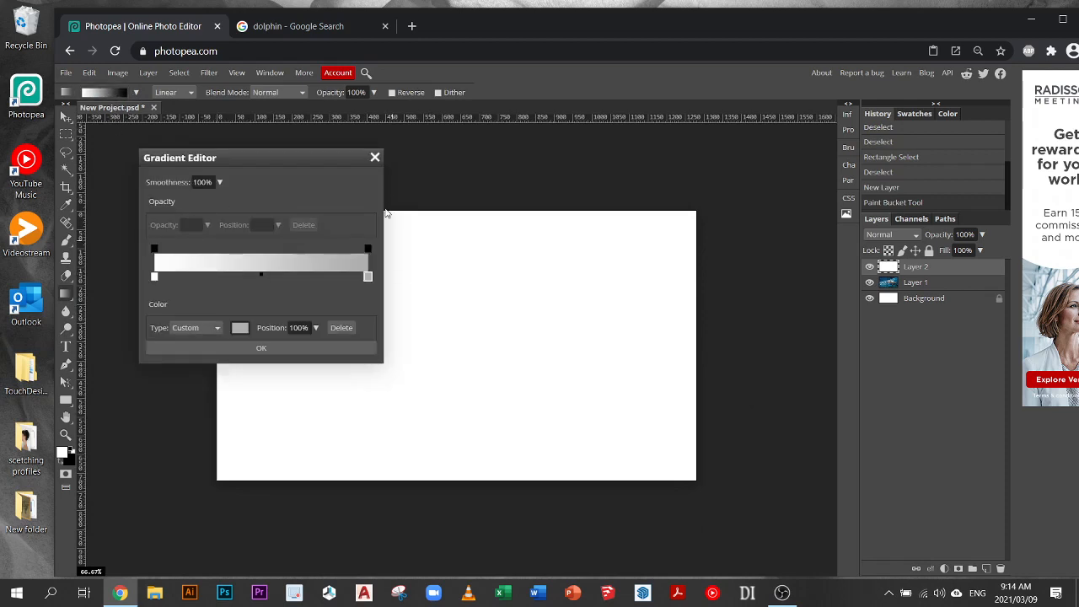
# Set the gradient's start colour stop at 0% to a darker grey
pyautogui.click(155, 278)
pyautogui.doubleClick(155, 277)
pyautogui.moveTo(216, 295); pyautogui.dragTo(214, 339)
pyautogui.click(426, 392)
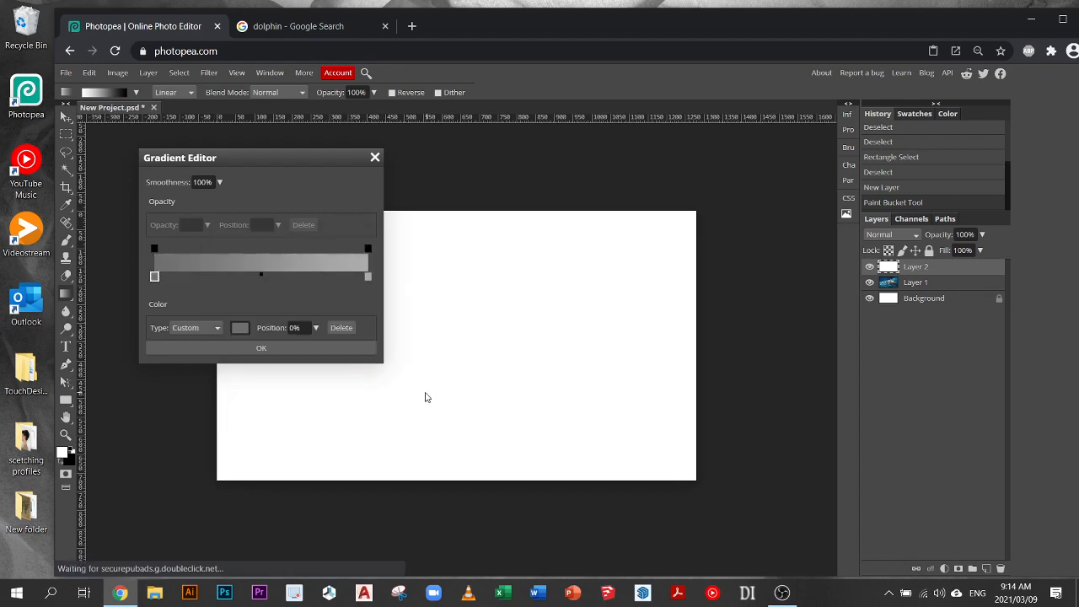
# Accept the edited grey gradient and draw it vertically down Layer 2, from the canvas's upper edge to its lower edge
pyautogui.click(263, 348)
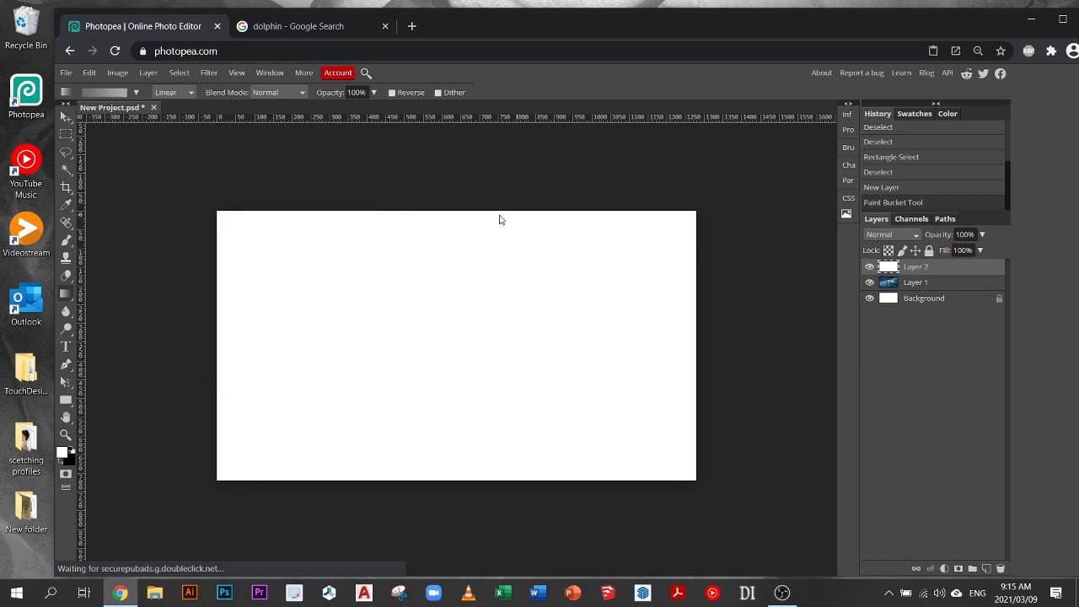
pyautogui.moveTo(439, 231); pyautogui.dragTo(438, 477)
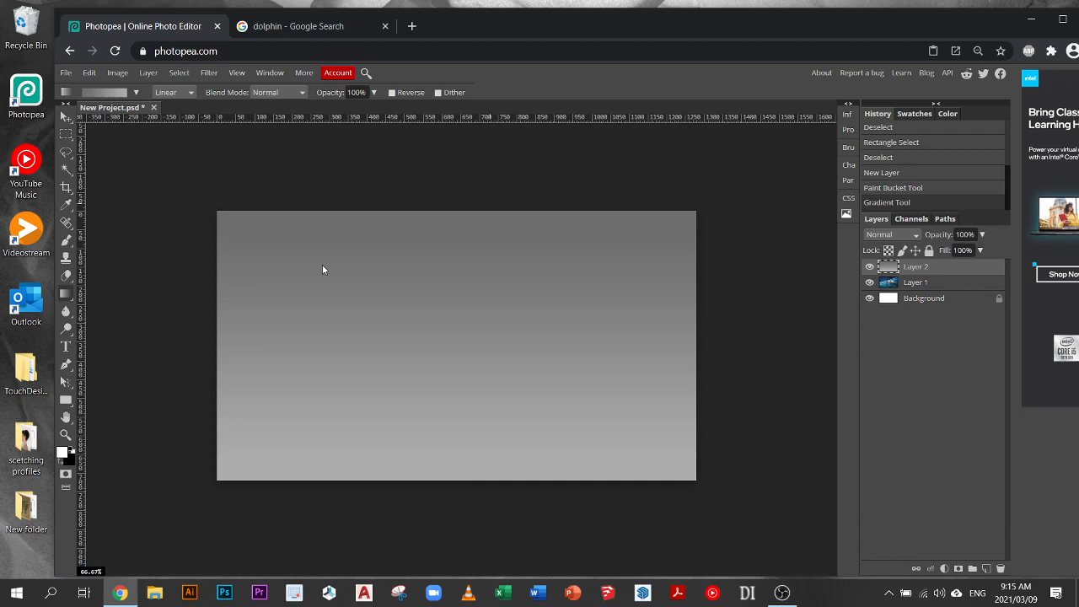
# Switch to Google Images, search for "priting banding" and open the Roland banding issues photo from signs101.com
pyautogui.click(315, 26)
pyautogui.doubleClick(200, 84)
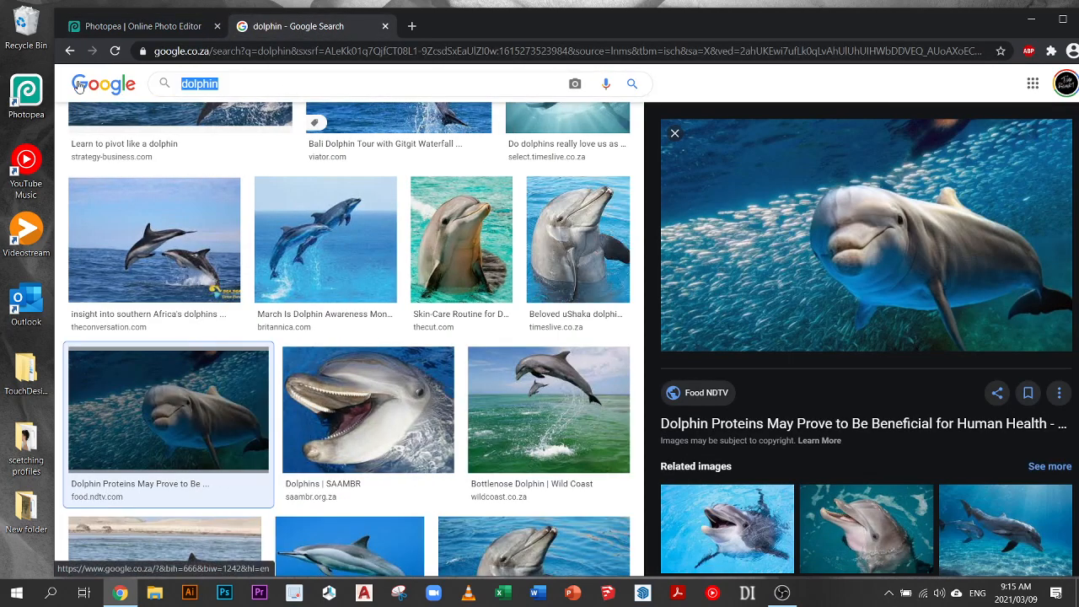
pyautogui.write('priting banding')
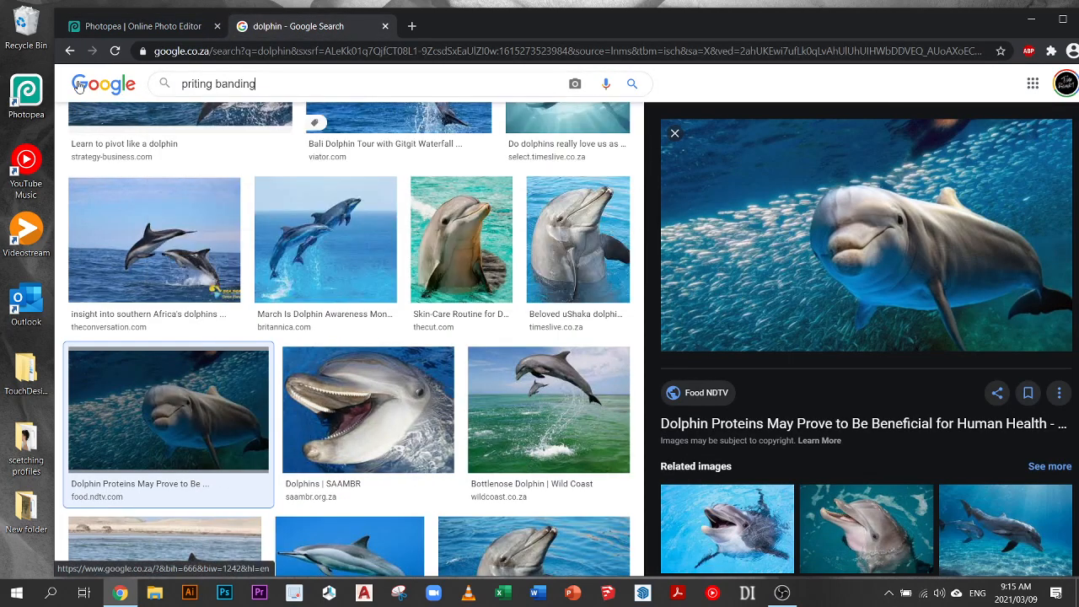
pyautogui.press('Return')
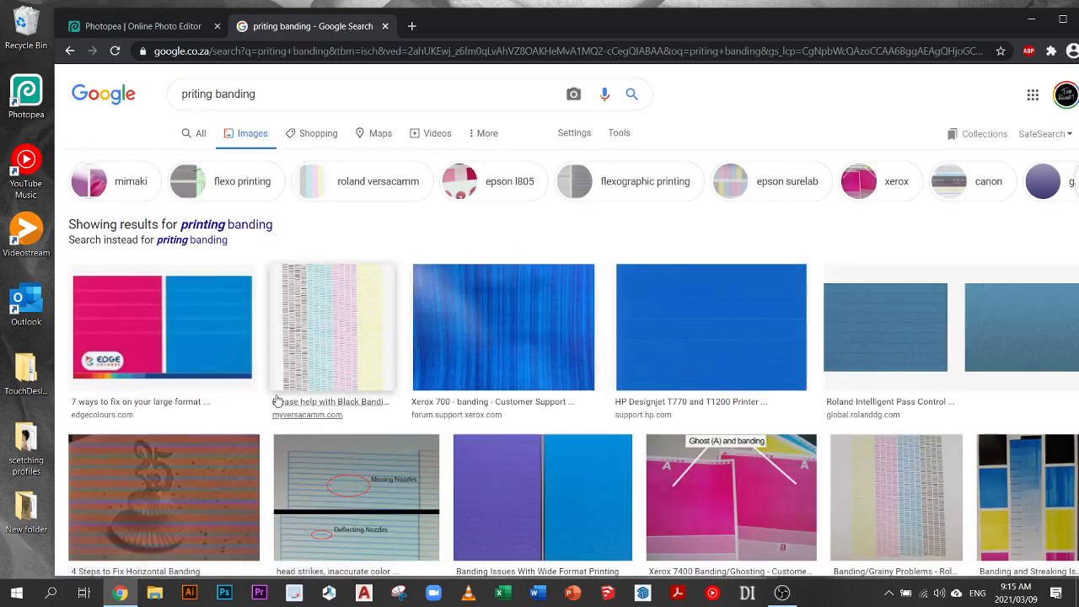
pyautogui.scroll(-3, 348, 347)
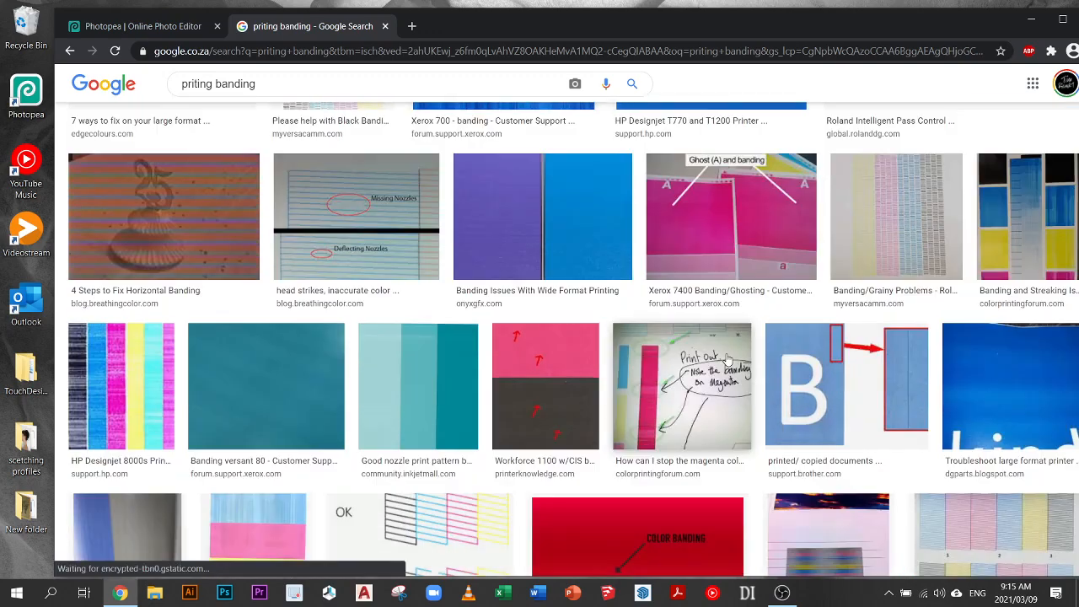
pyautogui.scroll(-3, 358, 406)
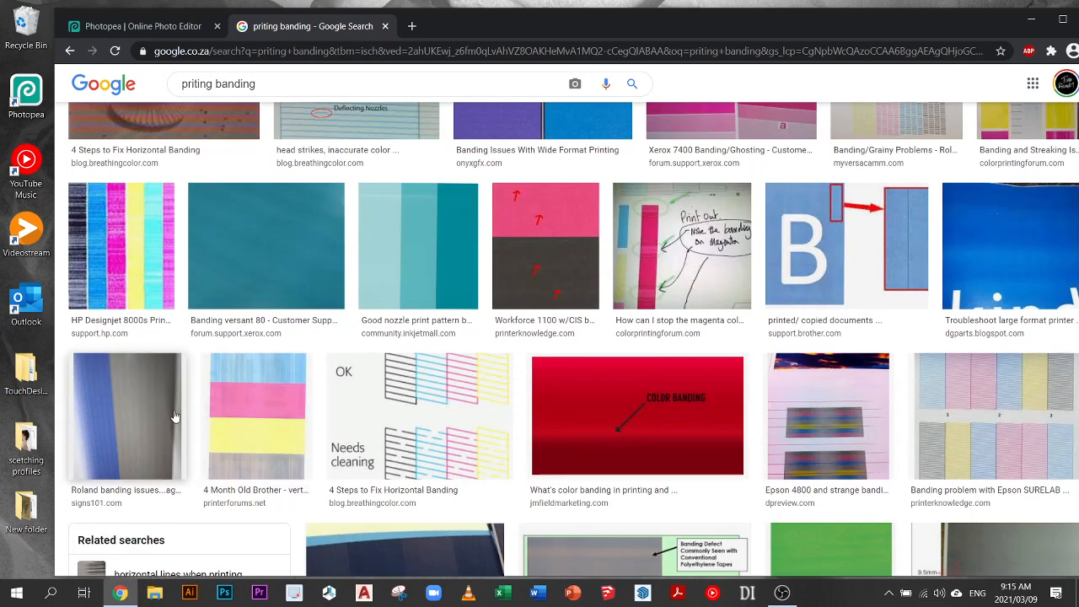
pyautogui.click(168, 417)
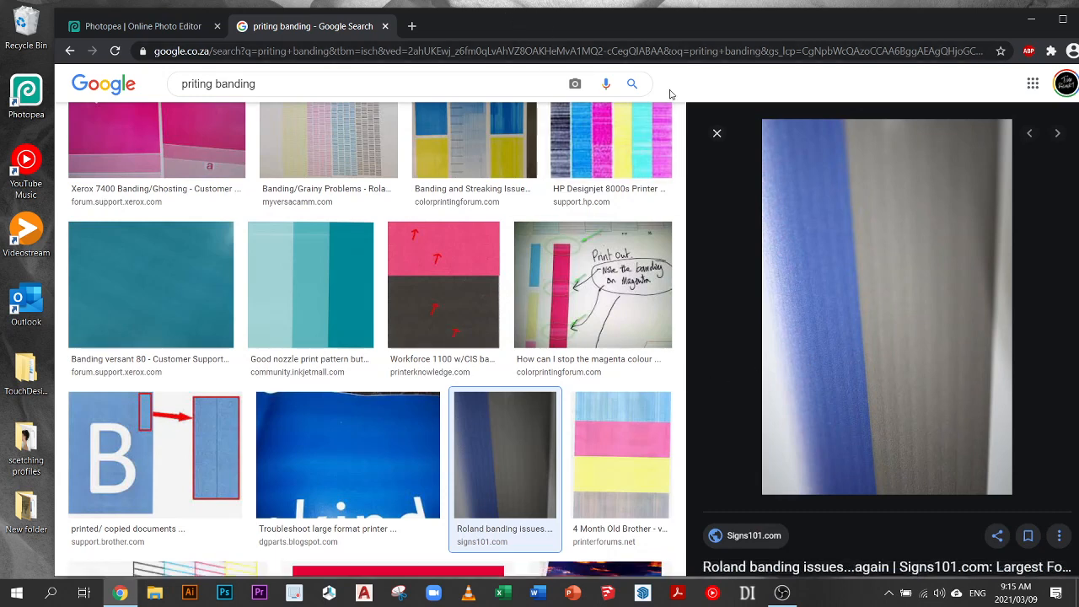
pyautogui.moveTo(712, 27); pyautogui.dragTo(695, 23)
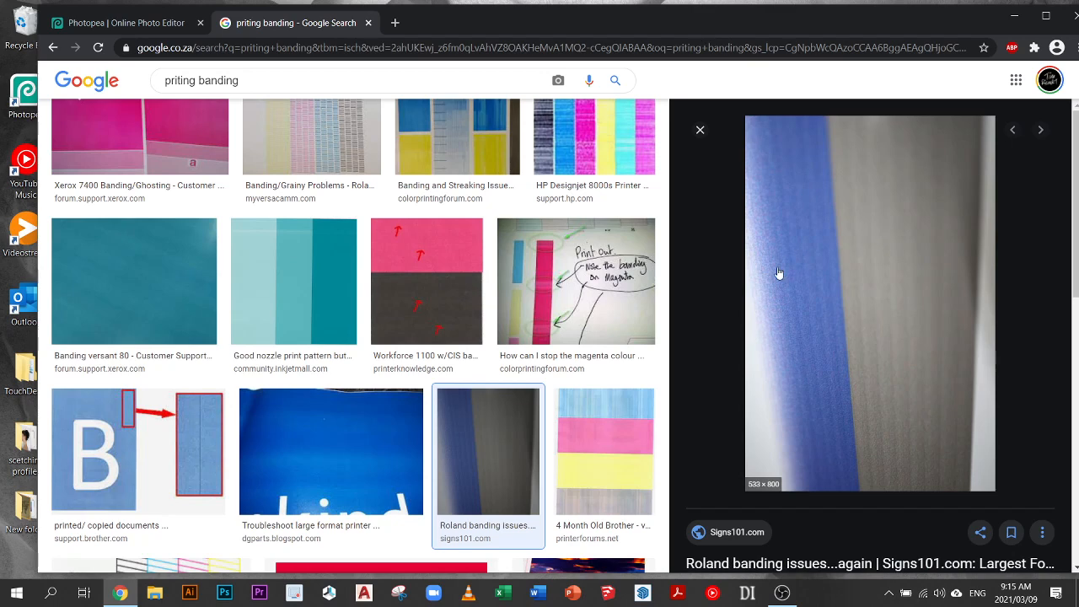
# Compare the grey gradient in Photopea with the banding photo in Google Images, ending back in Photopea
pyautogui.click(168, 23)
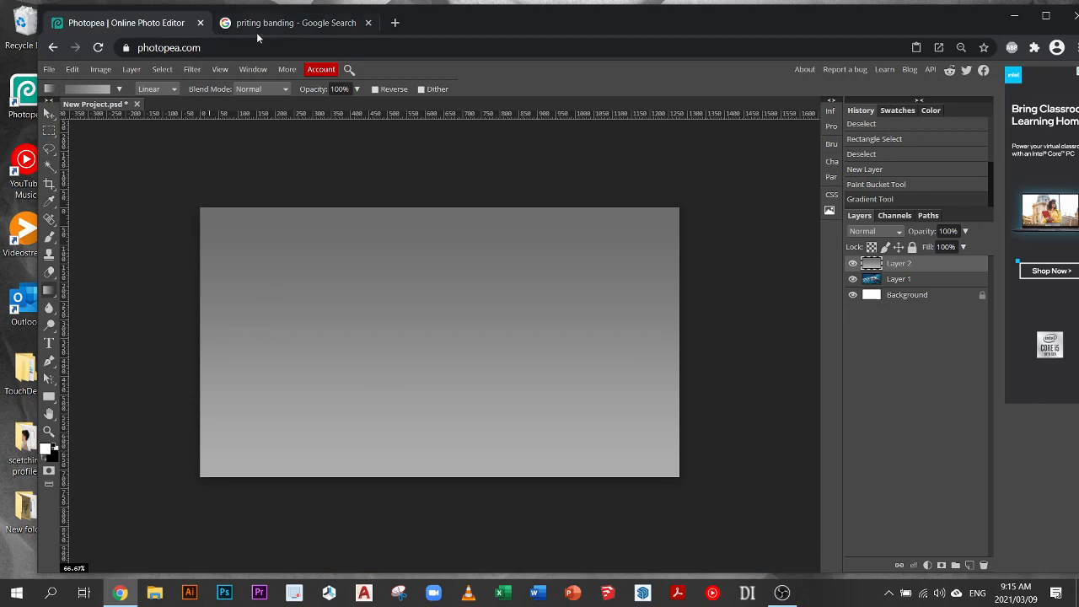
pyautogui.click(278, 24)
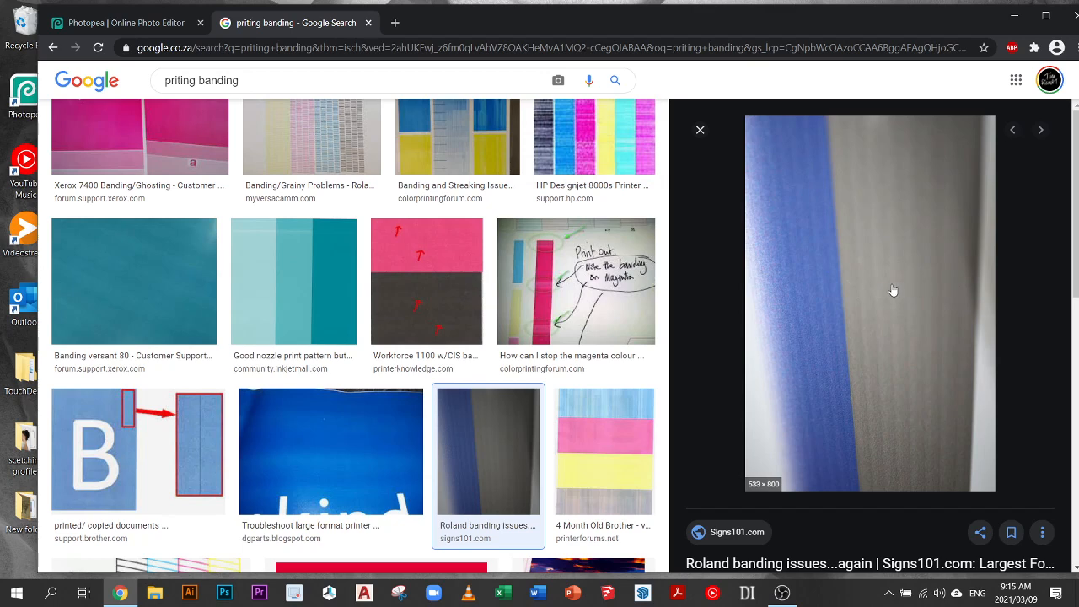
pyautogui.click(118, 29)
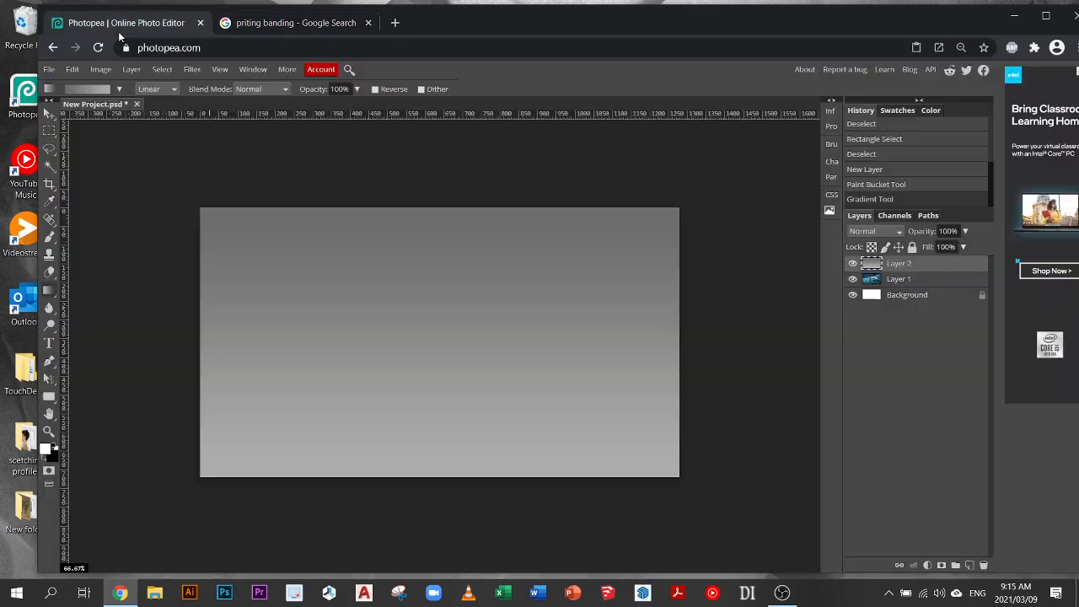
# Examine the Layer 2 gradient closely and as a whole for visible bands between the grey tones
pyautogui.scroll(3, 400, 264)
pyautogui.scroll(-2, 400, 263)
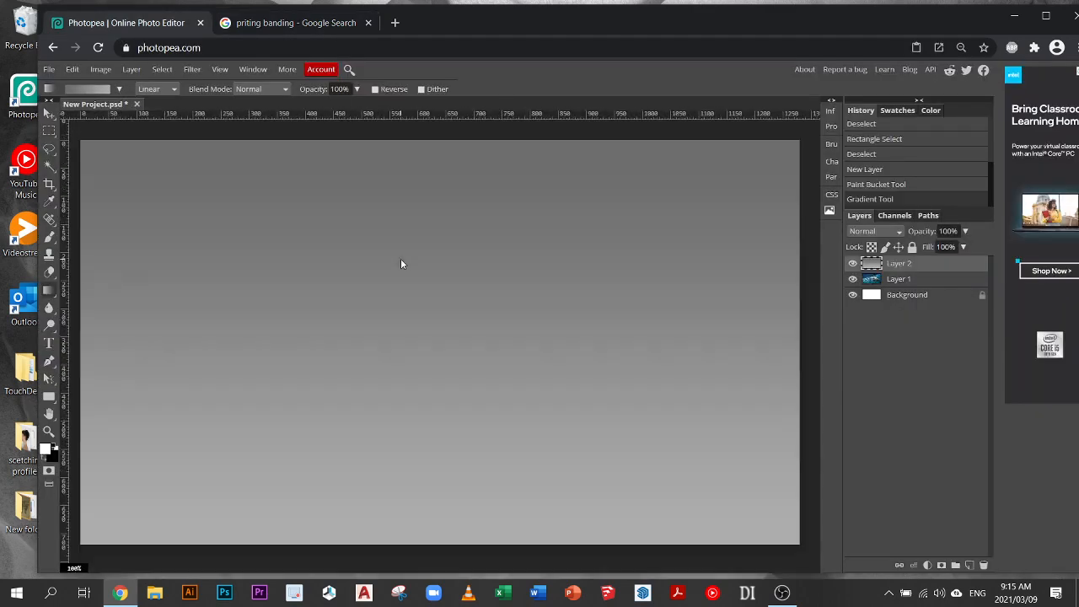
pyautogui.scroll(2, 400, 264)
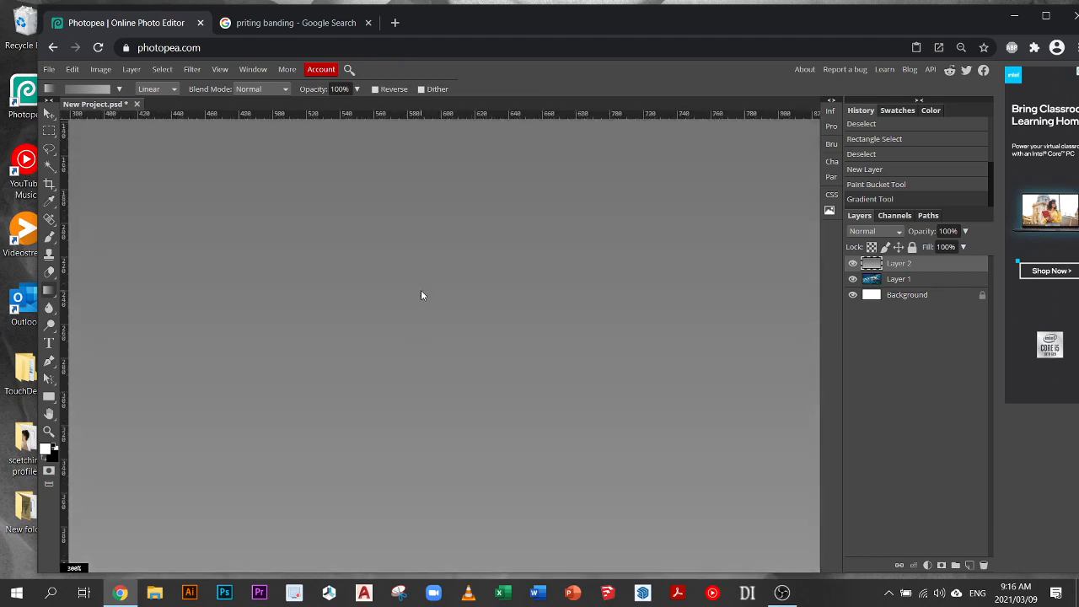
pyautogui.scroll(1, 432, 285)
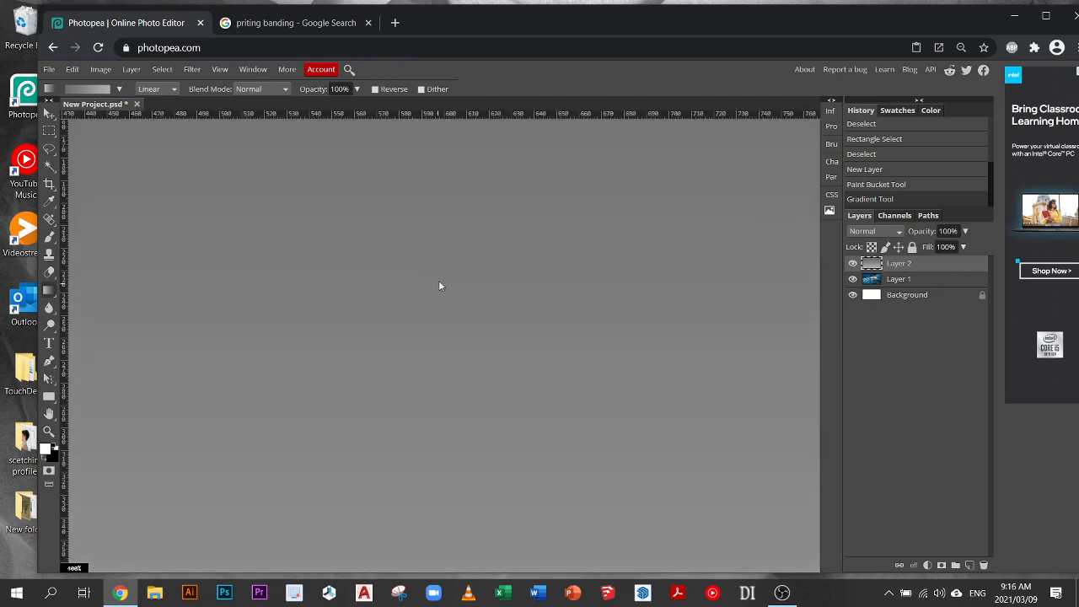
pyautogui.scroll(1, 438, 286)
pyautogui.scroll(1, 438, 286)
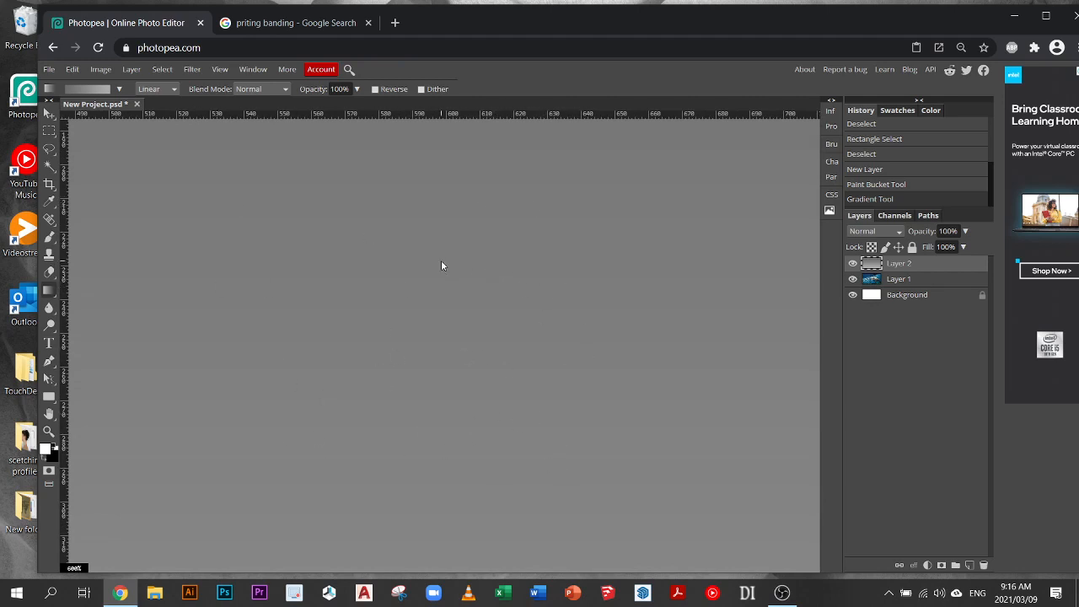
pyautogui.scroll(1, 459, 358)
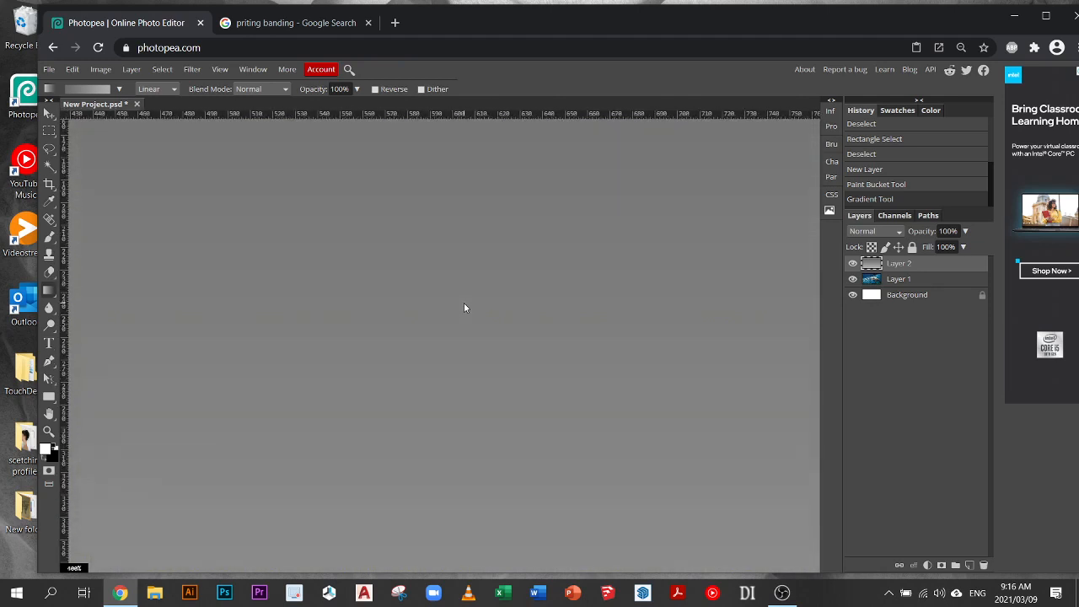
pyautogui.hotkey('ctrl', '1')
pyautogui.scroll(-1, 464, 301)
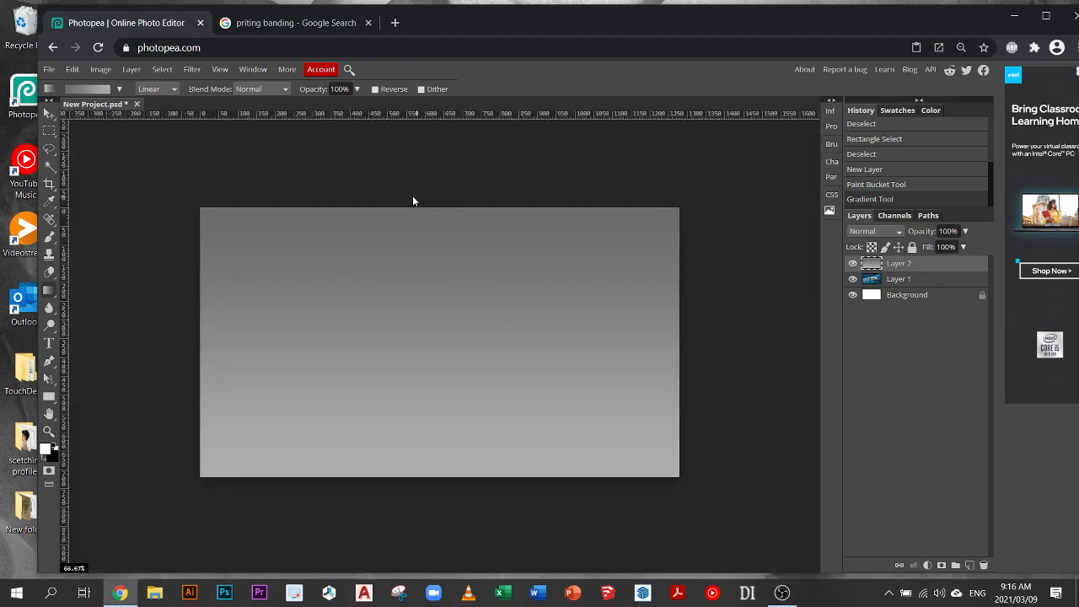
pyautogui.scroll(1, 412, 198)
pyautogui.scroll(-1, 413, 200)
pyautogui.scroll(1, 433, 207)
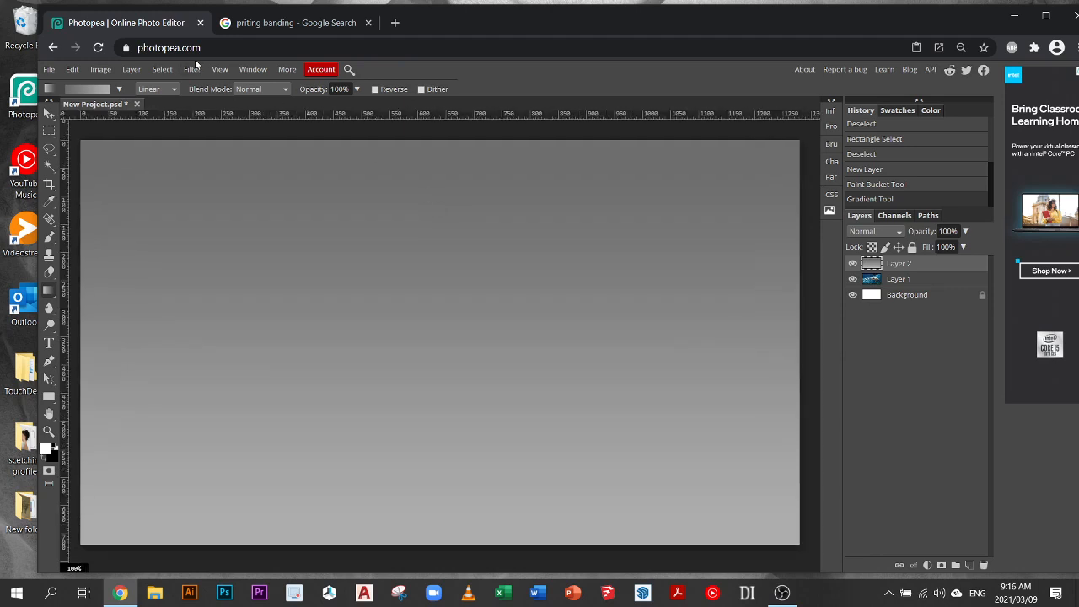
# Apply the Add Noise filter to the gradient on Layer 2 with an amount of 3% and uniform distribution
pyautogui.click(197, 71)
pyautogui.moveTo(217, 221)
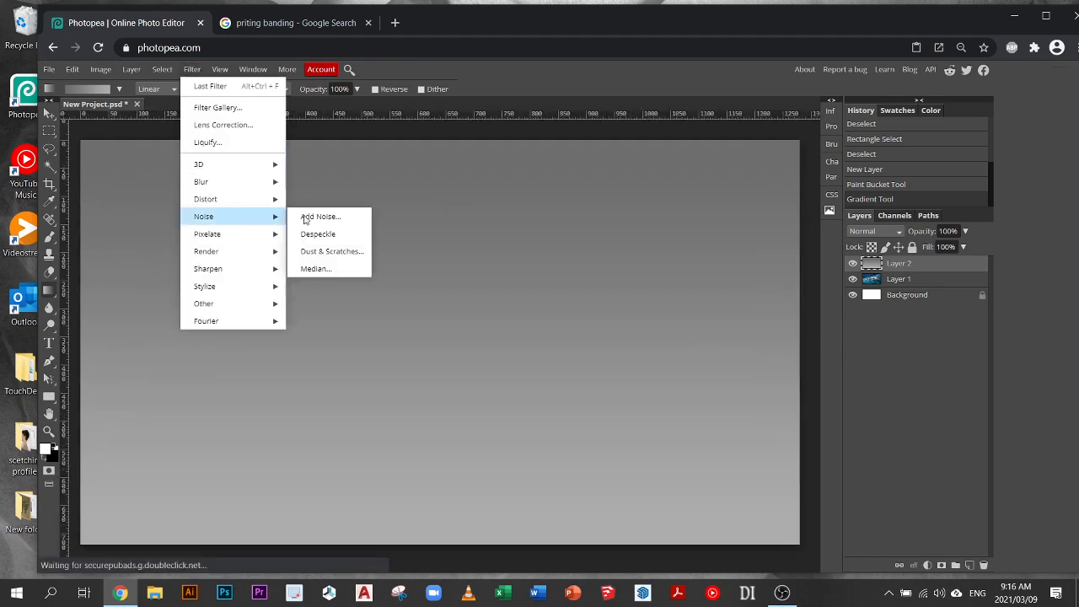
pyautogui.click(346, 218)
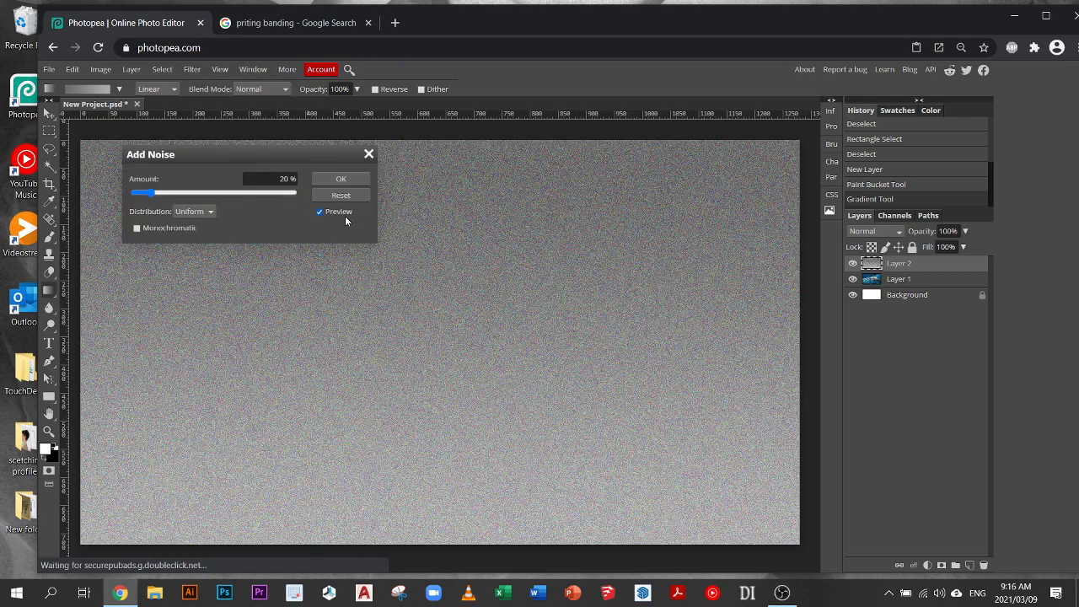
pyautogui.moveTo(275, 159); pyautogui.dragTo(389, 171)
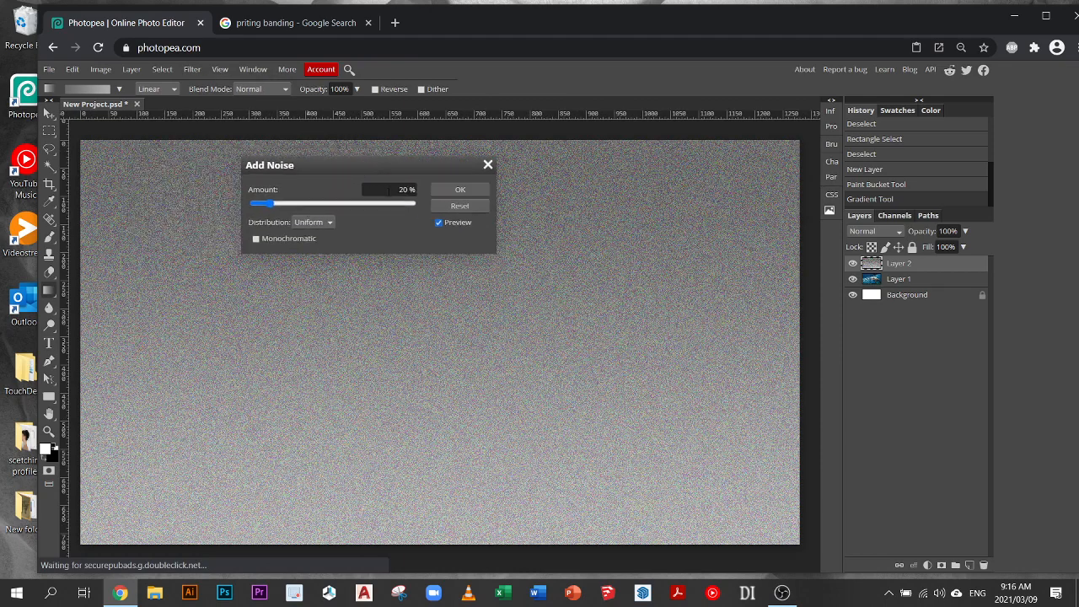
pyautogui.moveTo(266, 204); pyautogui.dragTo(256, 206)
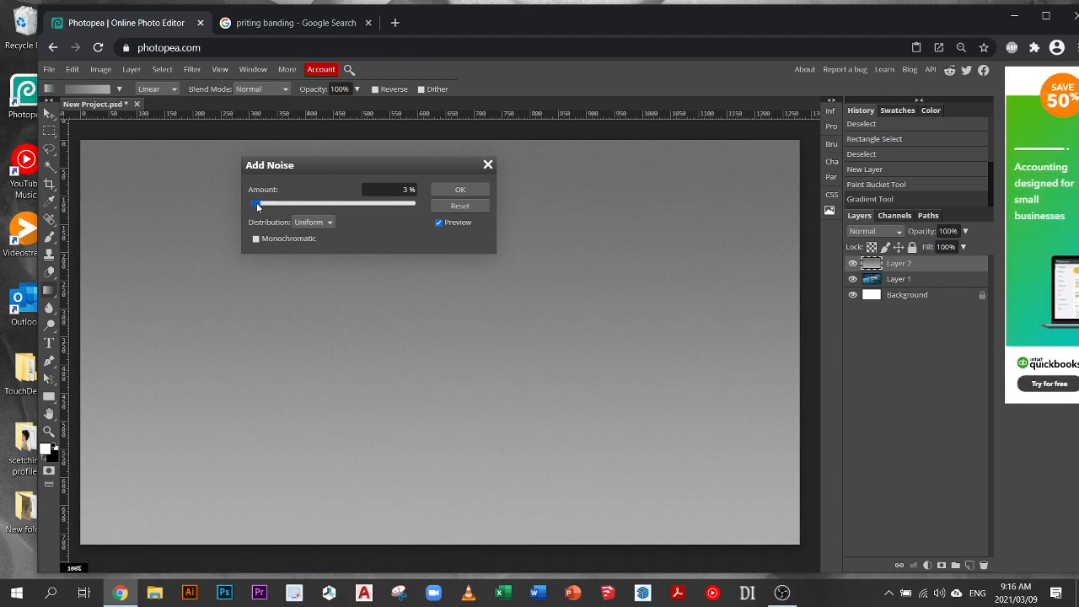
pyautogui.click(459, 189)
# Inspect the noisy gradient closely and compare it with the banding photo in Google Images
pyautogui.scroll(5, 469, 281)
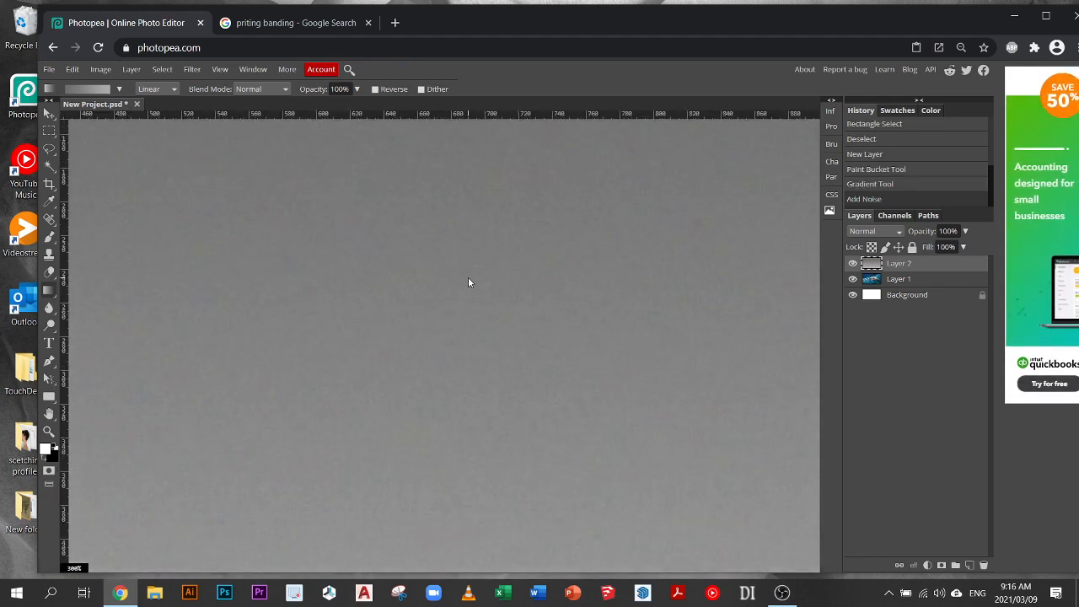
pyautogui.scroll(3, 469, 281)
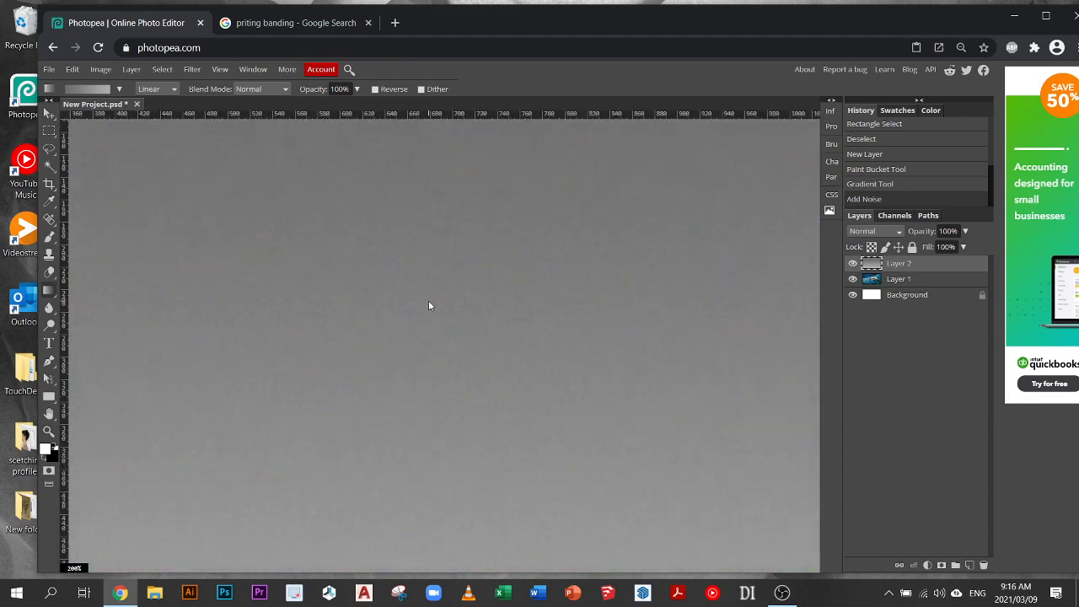
pyautogui.hotkey('ctrl', '1')
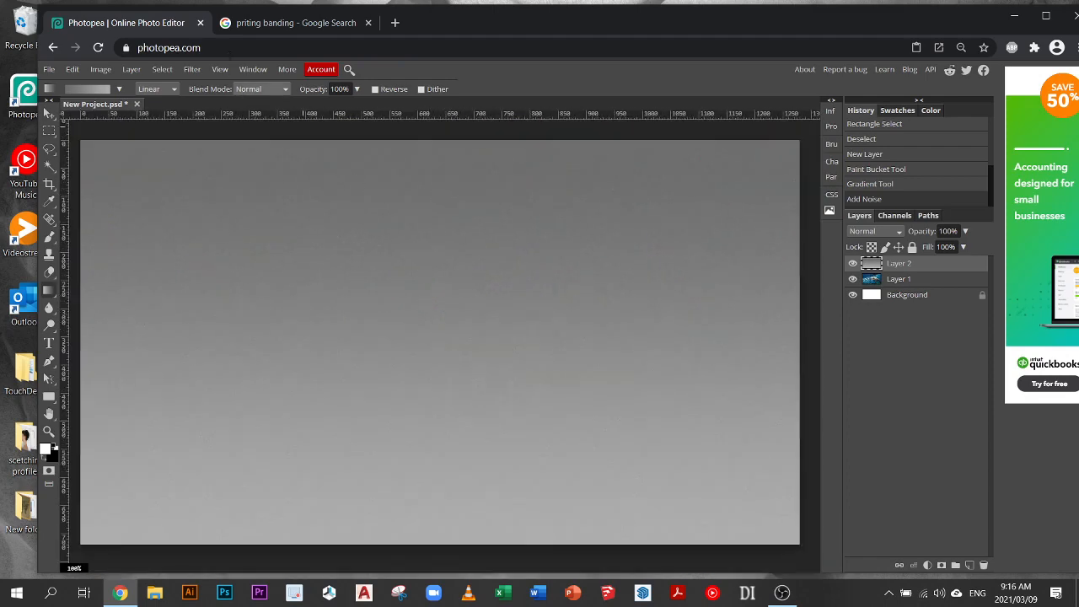
pyautogui.click(278, 25)
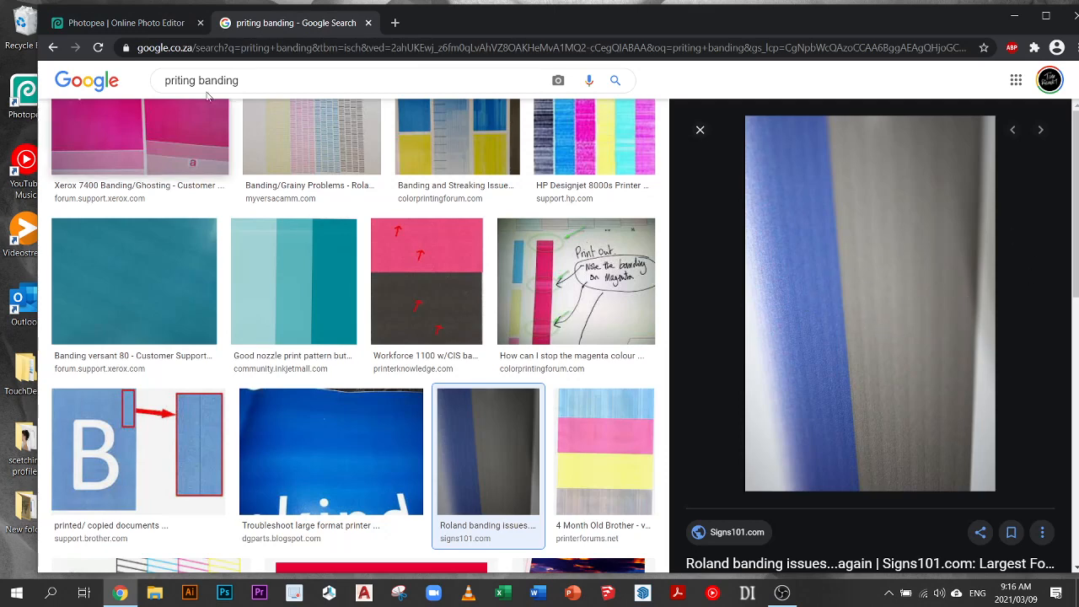
pyautogui.click(127, 23)
pyautogui.scroll(5, 487, 297)
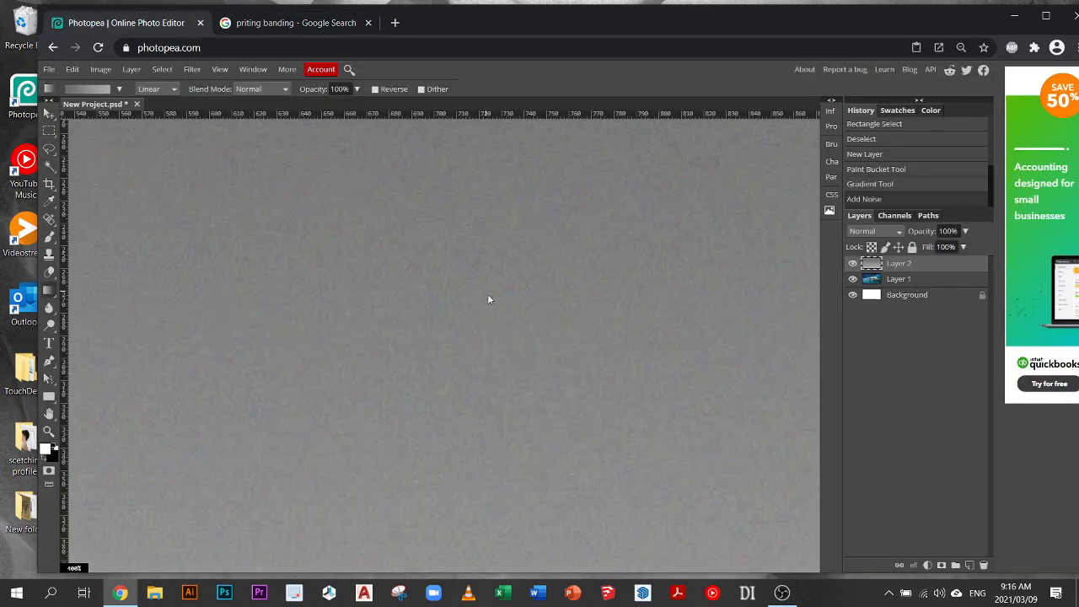
pyautogui.scroll(-5, 488, 305)
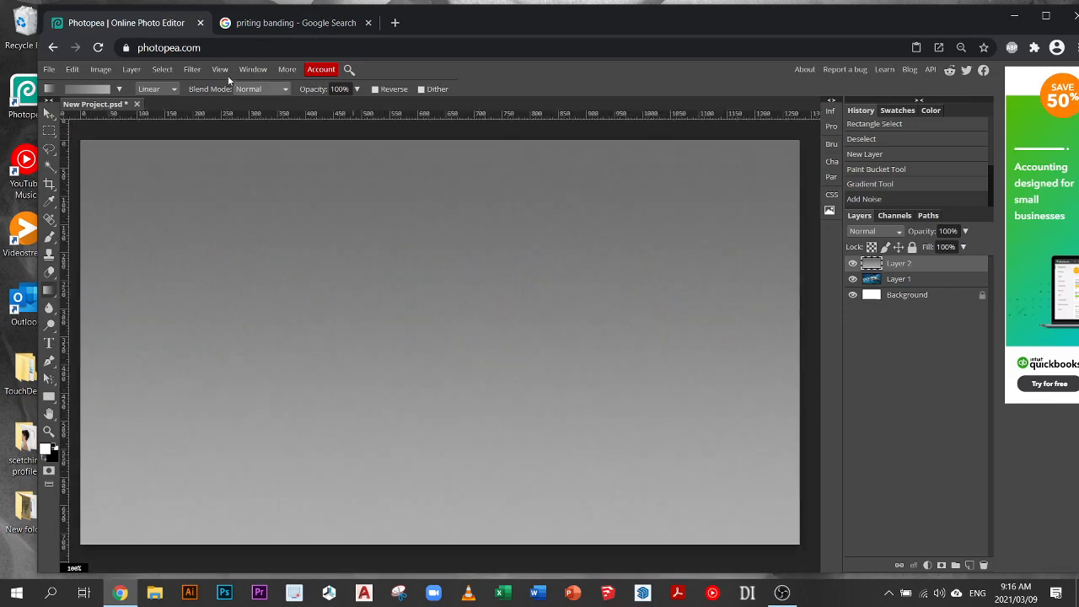
pyautogui.click(307, 24)
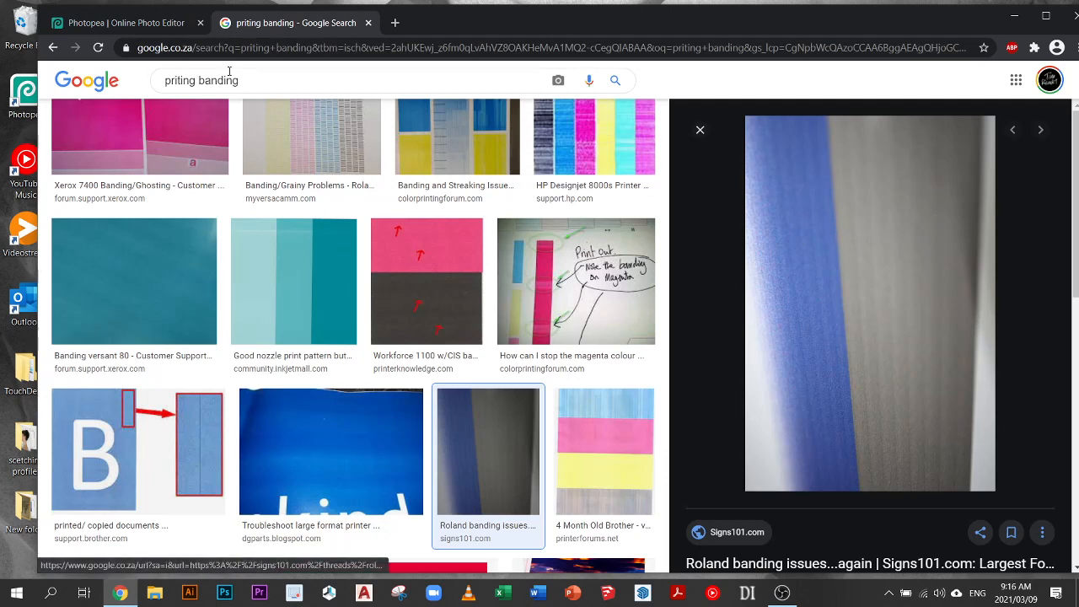
# Return to Photopea and undo the Add Noise filter on Layer 2
pyautogui.click(135, 29)
pyautogui.hotkey('ctrl', 'z')
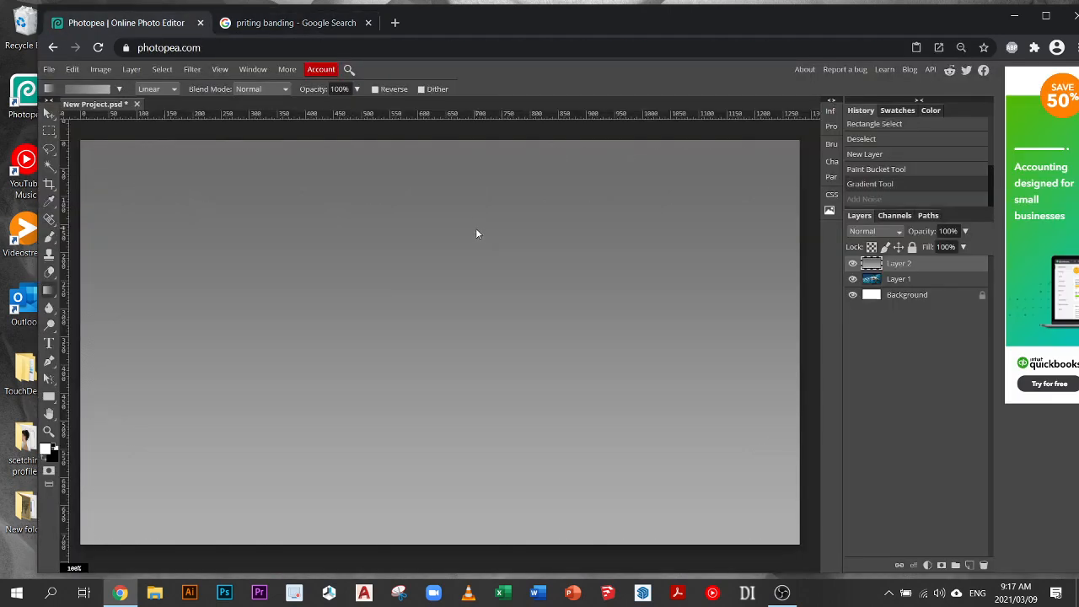
pyautogui.hotkey('ctrl', '-')
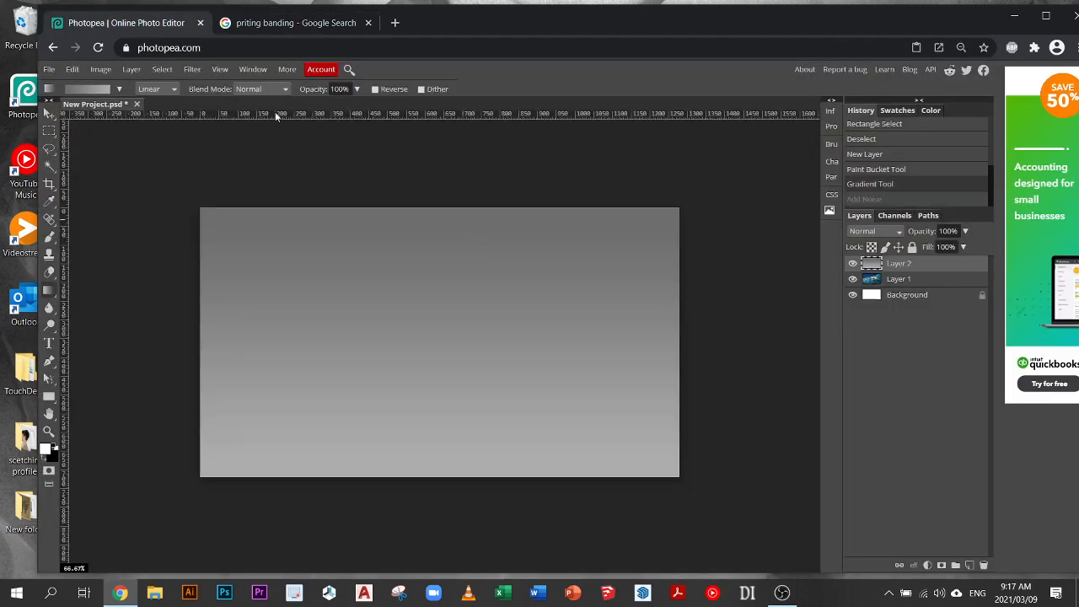
# Switch to the Google Images results and search for "cat" in place of the banding query
pyautogui.click(291, 24)
pyautogui.scroll(5, 417, 282)
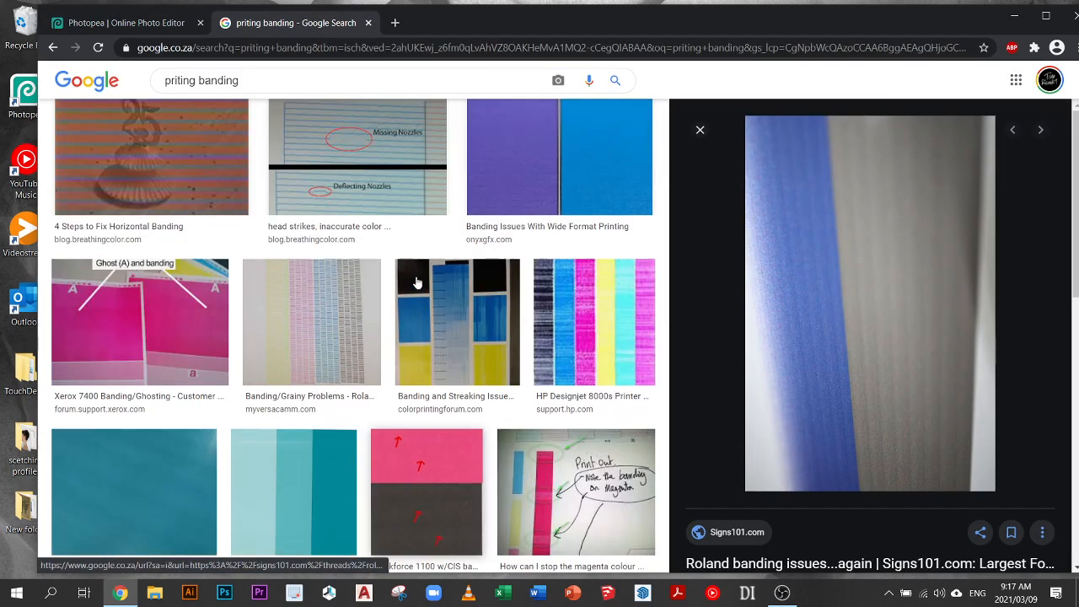
pyautogui.scroll(5, 212, 276)
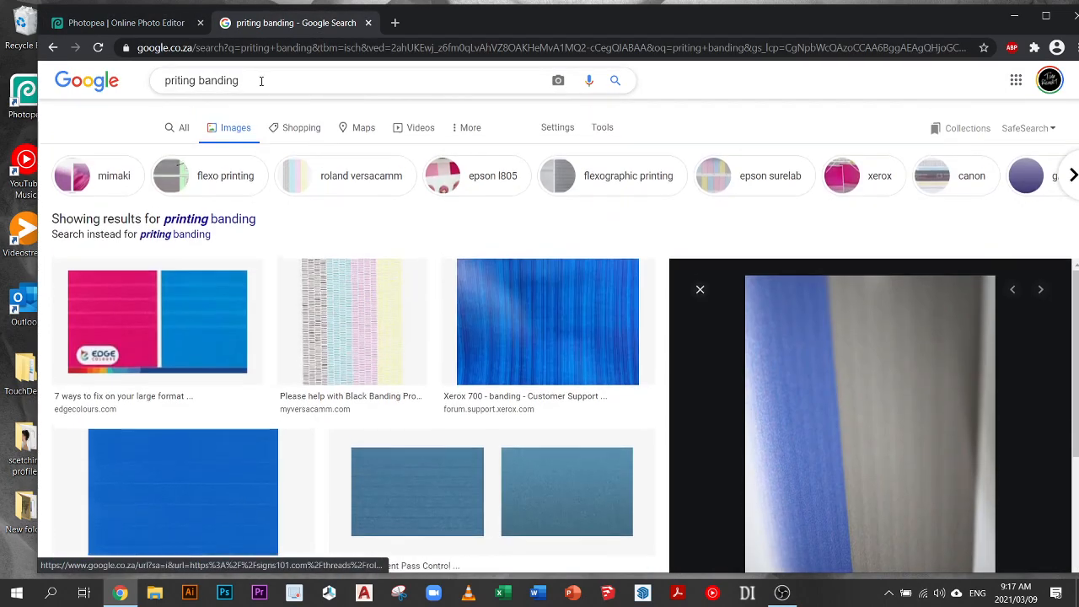
pyautogui.moveTo(241, 91); pyautogui.dragTo(160, 78)
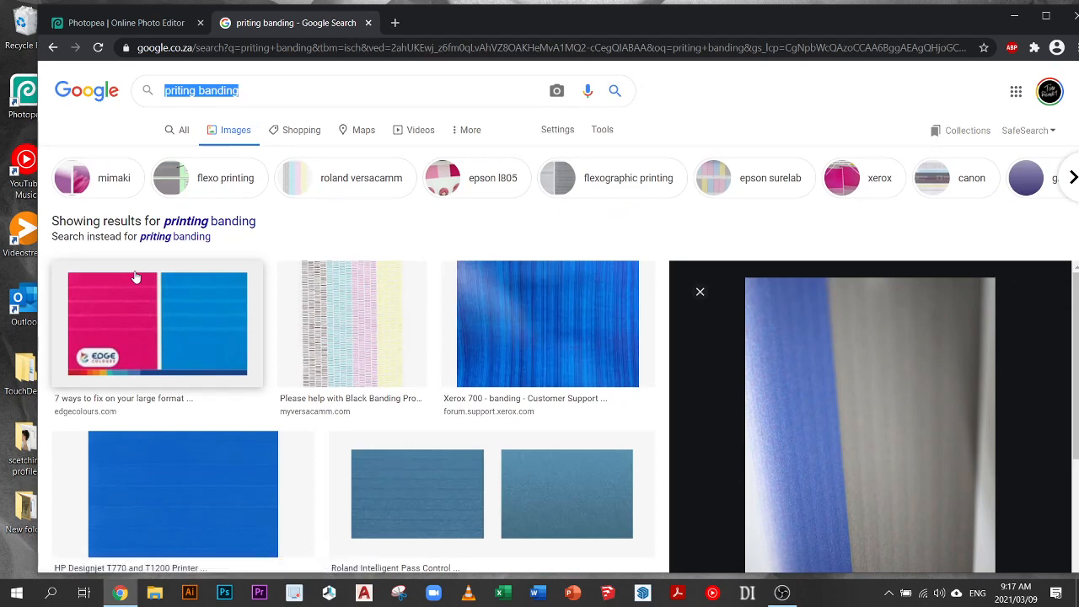
pyautogui.write('cat')
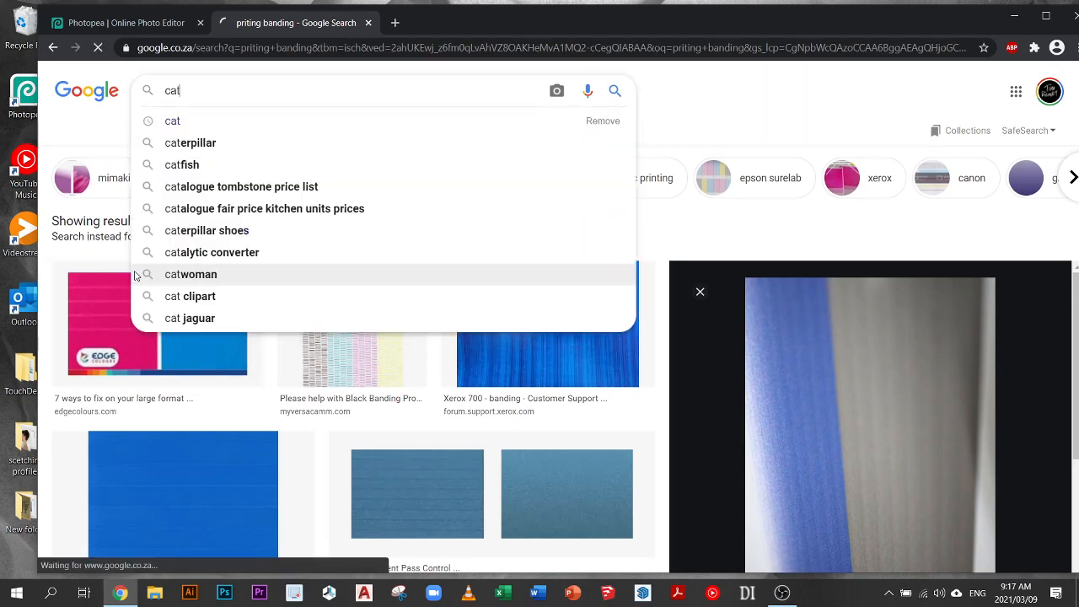
pyautogui.press('Return')
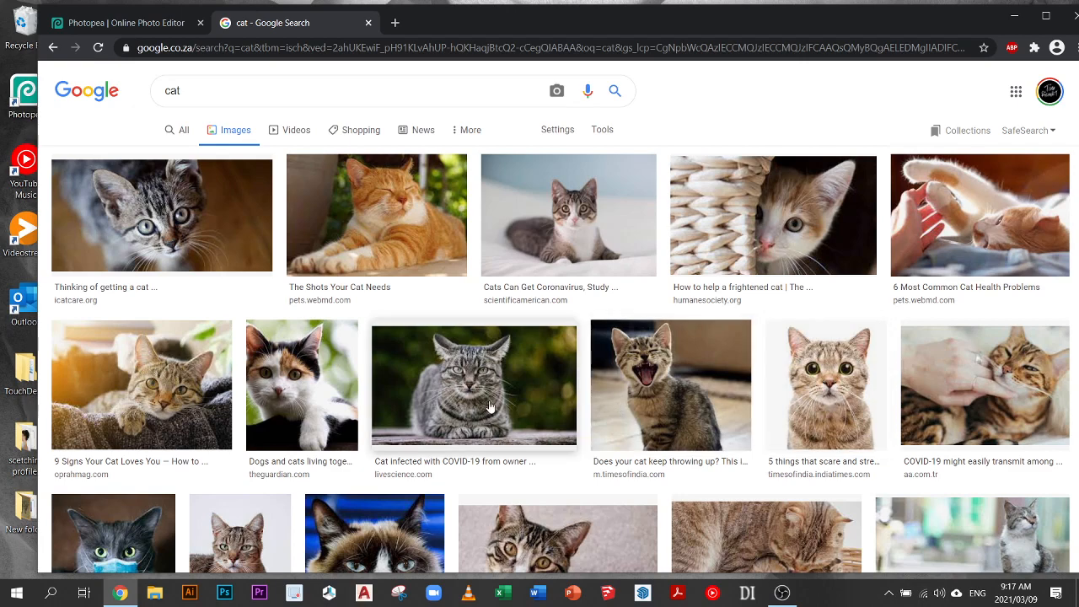
# Copy the photo of the cat wearing a blue face mask and paste it into the Photopea project as a new layer
pyautogui.click(792, 394)
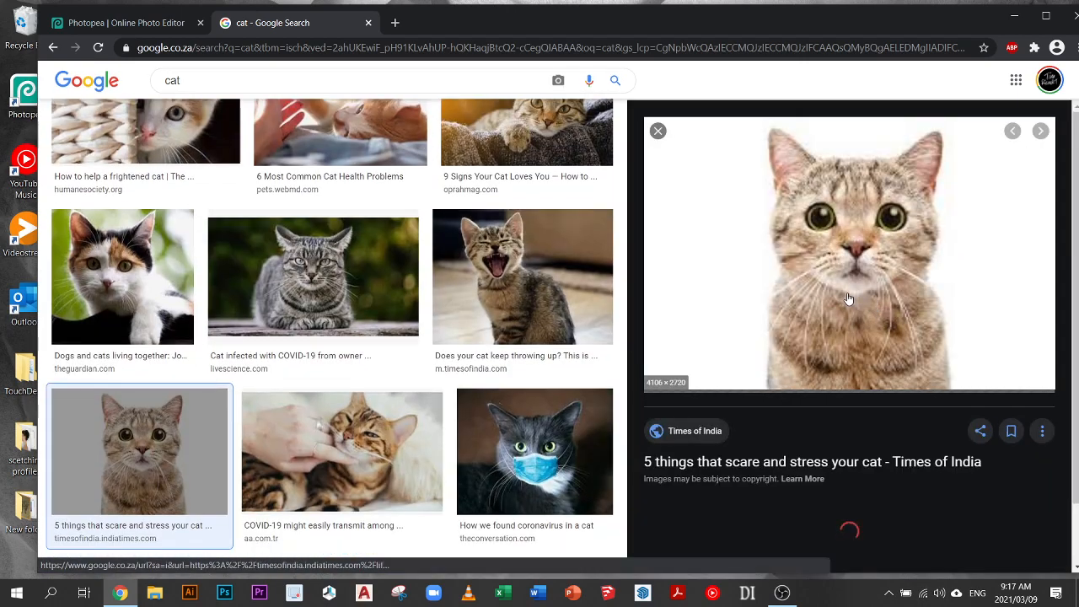
pyautogui.click(523, 427)
pyautogui.rightClick(822, 362)
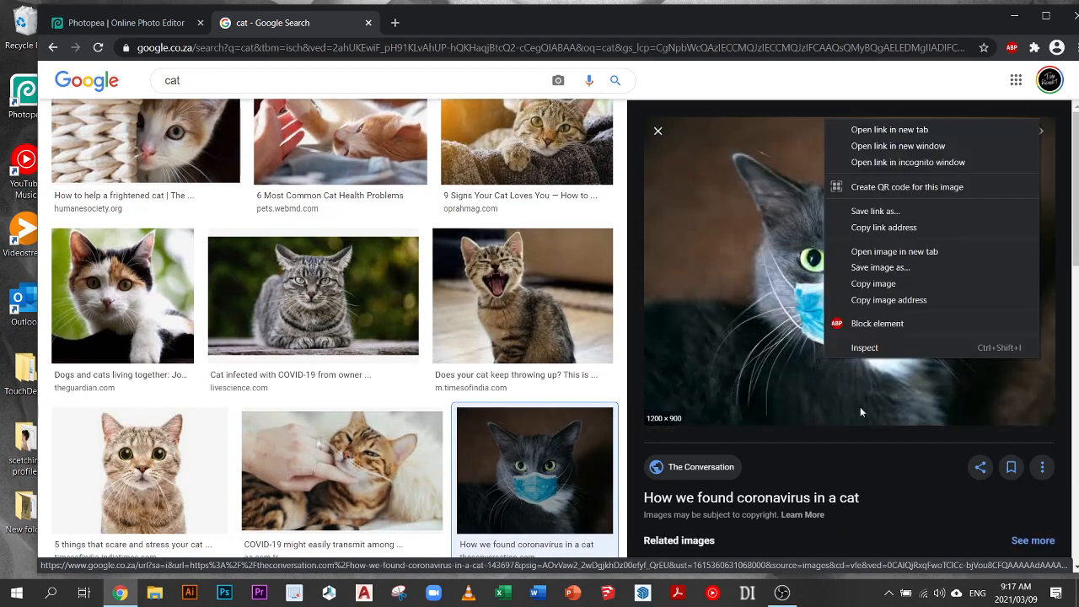
pyautogui.click(855, 287)
pyautogui.click(125, 24)
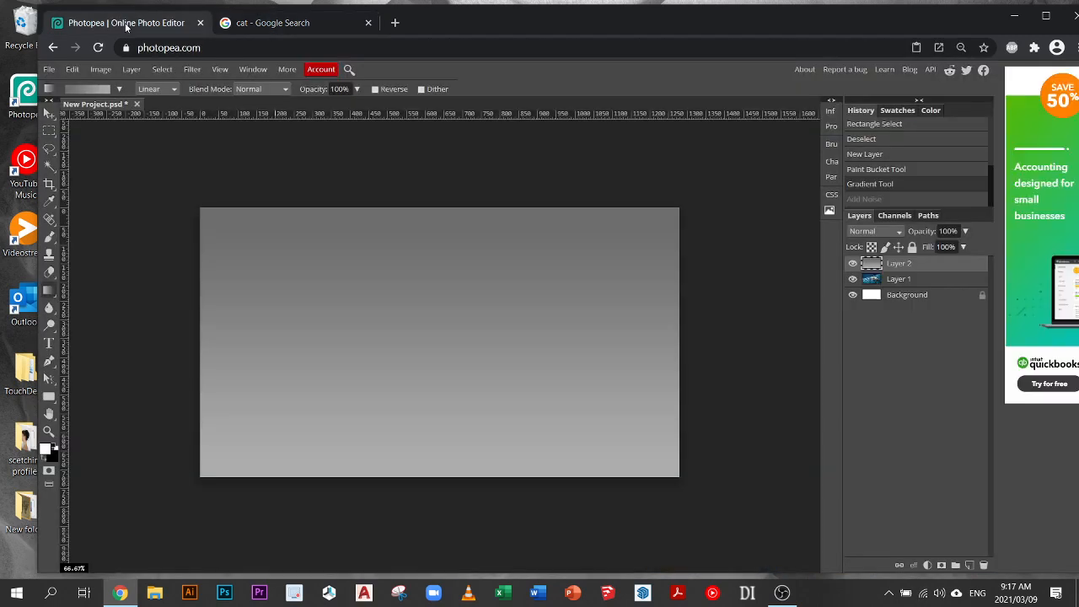
pyautogui.hotkey('ctrl', 'v')
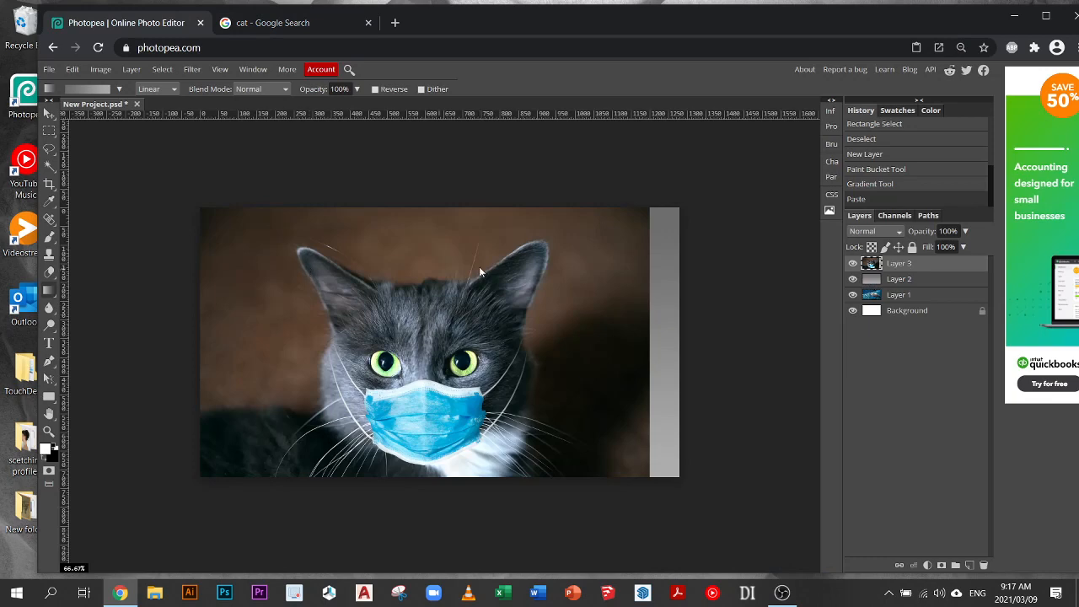
# With the Move tool's transform controls enabled, shrink the pasted cat photo to 7.75% and place it near the middle of the canvas
pyautogui.hotkey('ctrl', 't')
pyautogui.click(536, 23)
pyautogui.click(51, 111)
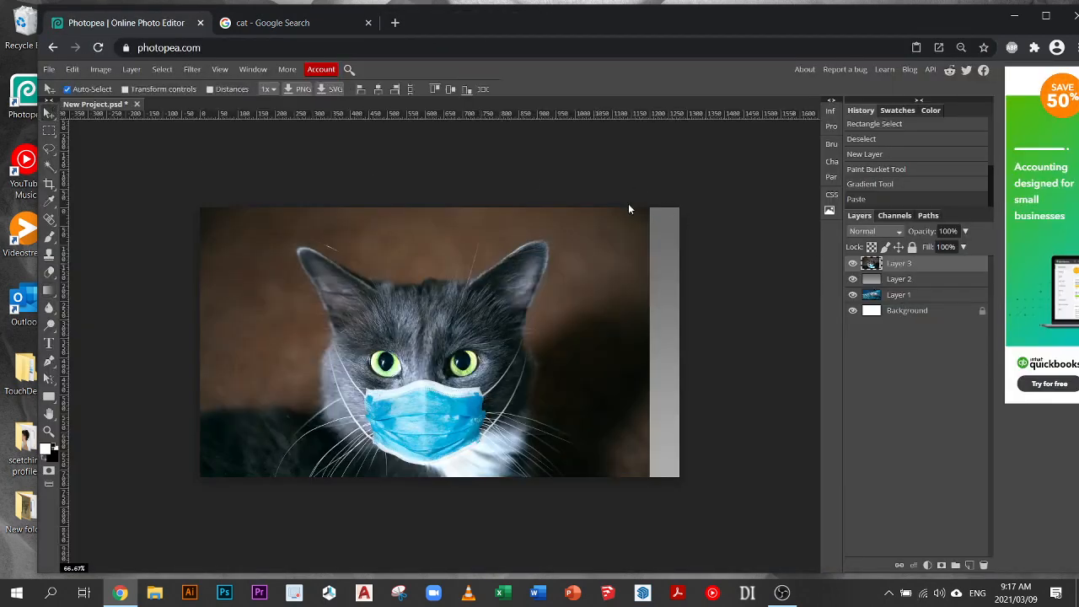
pyautogui.click(161, 90)
pyautogui.moveTo(649, 208)
pyautogui.mouseDown()
pyautogui.moveTo(250, 495)
pyautogui.moveTo(700, 217)
pyautogui.moveTo(646, 201)
pyautogui.moveTo(266, 479)
pyautogui.moveTo(229, 531)
pyautogui.moveTo(354, 379)
pyautogui.mouseUp()
pyautogui.click(638, 222)
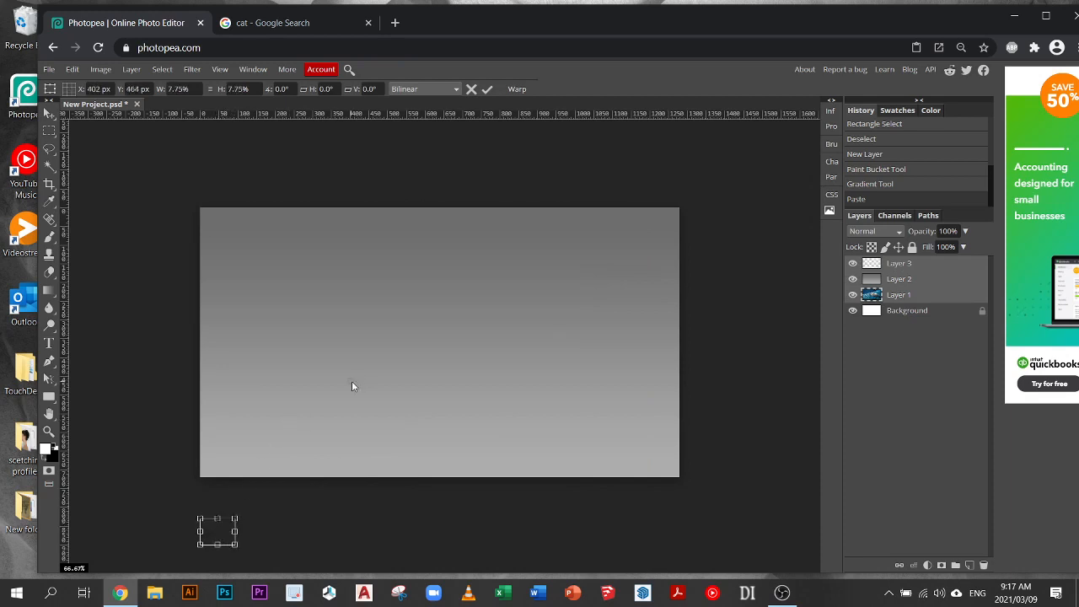
pyautogui.moveTo(222, 534); pyautogui.dragTo(402, 321)
pyautogui.press('Return')
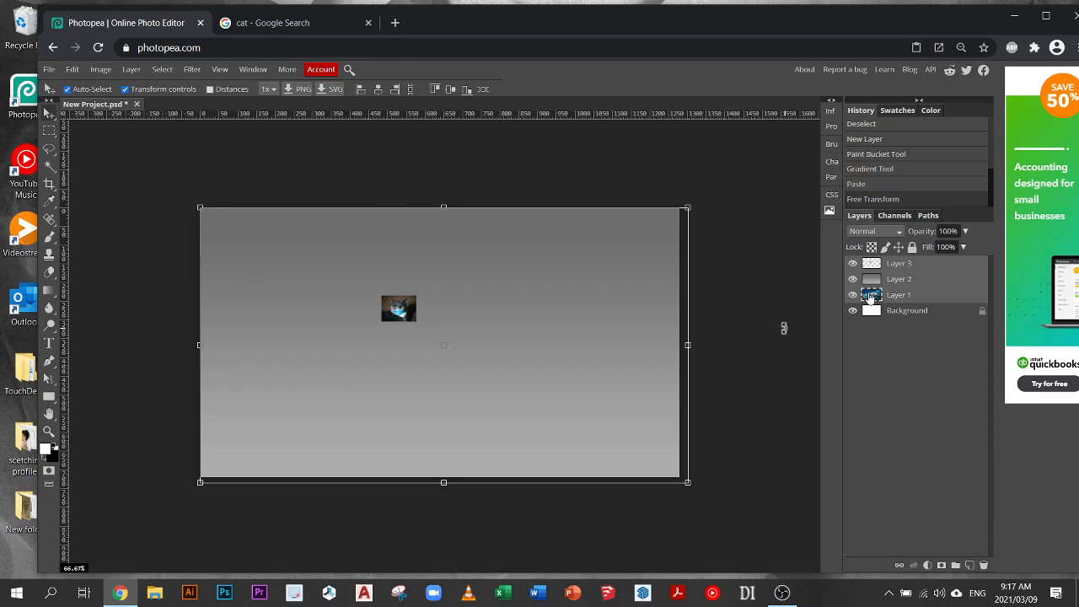
# Move the dolphin layer, Layer 1, to the top of the layer stack and hide it
pyautogui.moveTo(873, 294); pyautogui.dragTo(884, 263)
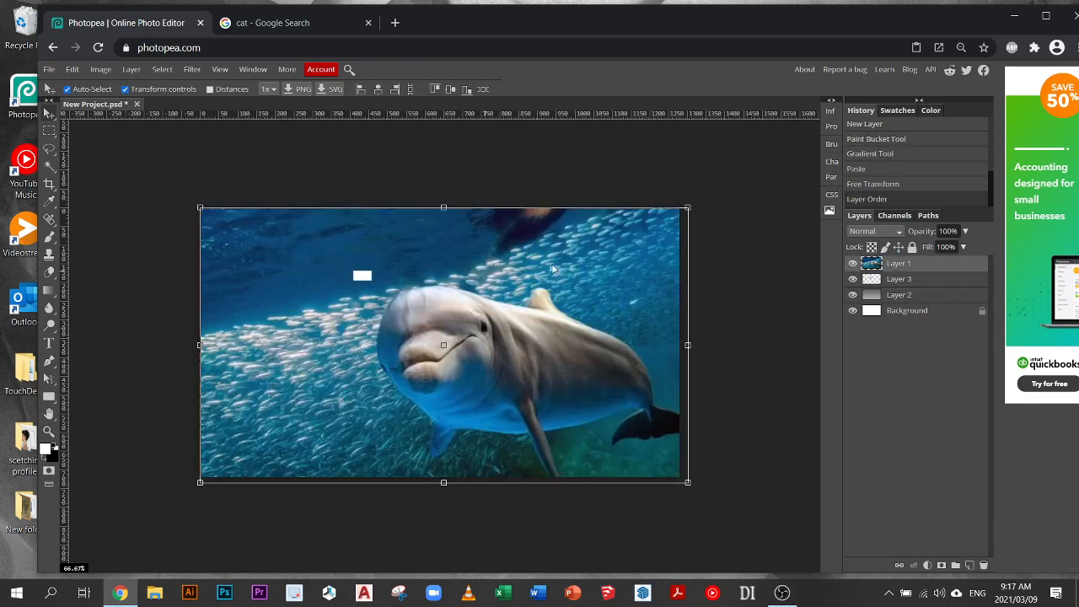
pyautogui.click(852, 263)
# Enlarge the small cat photo on Layer 3 to about 844% and position it over the gradient within the canvas
pyautogui.click(876, 281)
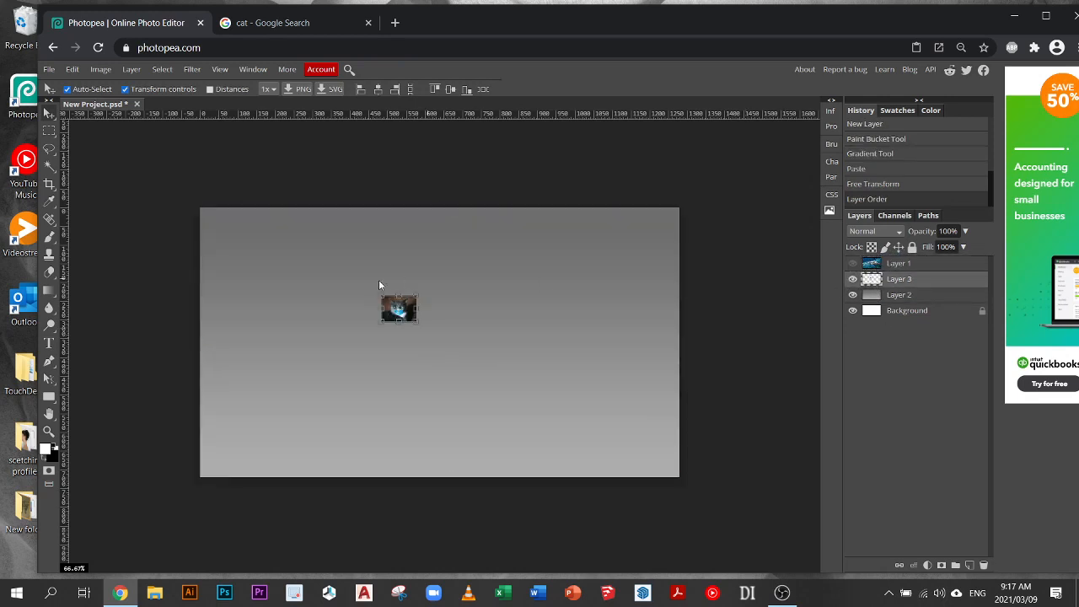
pyautogui.moveTo(416, 295); pyautogui.dragTo(675, 101)
pyautogui.moveTo(459, 306); pyautogui.dragTo(369, 408)
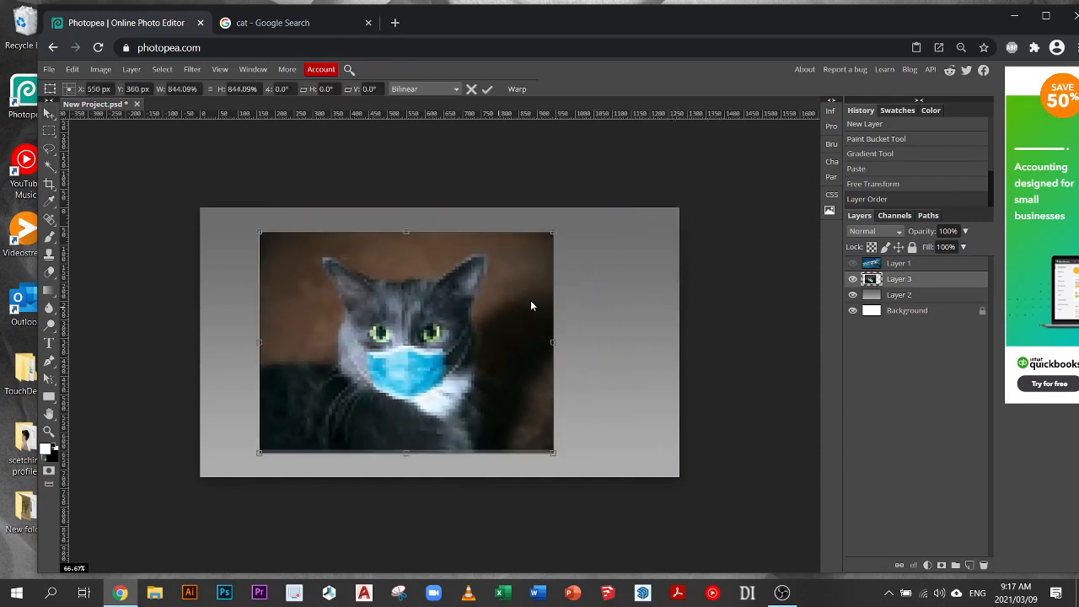
pyautogui.press('Return')
# Switch to the Rectangle Select tool, deselect, and examine the enlarged cat's edges and pixels both close up and as a whole
pyautogui.scroll(2, 446, 319)
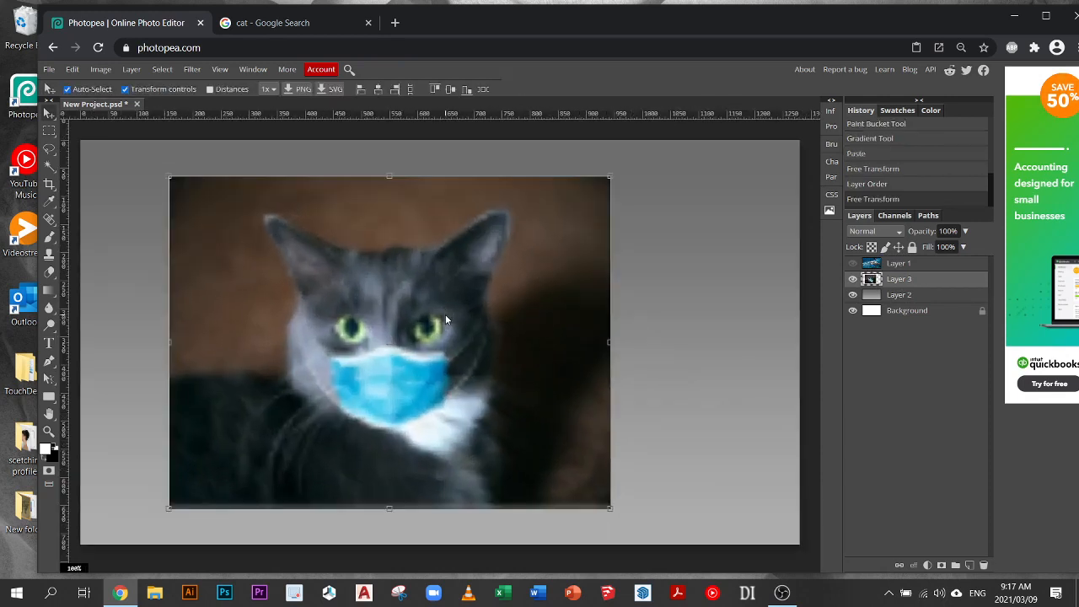
pyautogui.scroll(-1, 445, 315)
pyautogui.click(49, 131)
pyautogui.click(220, 144)
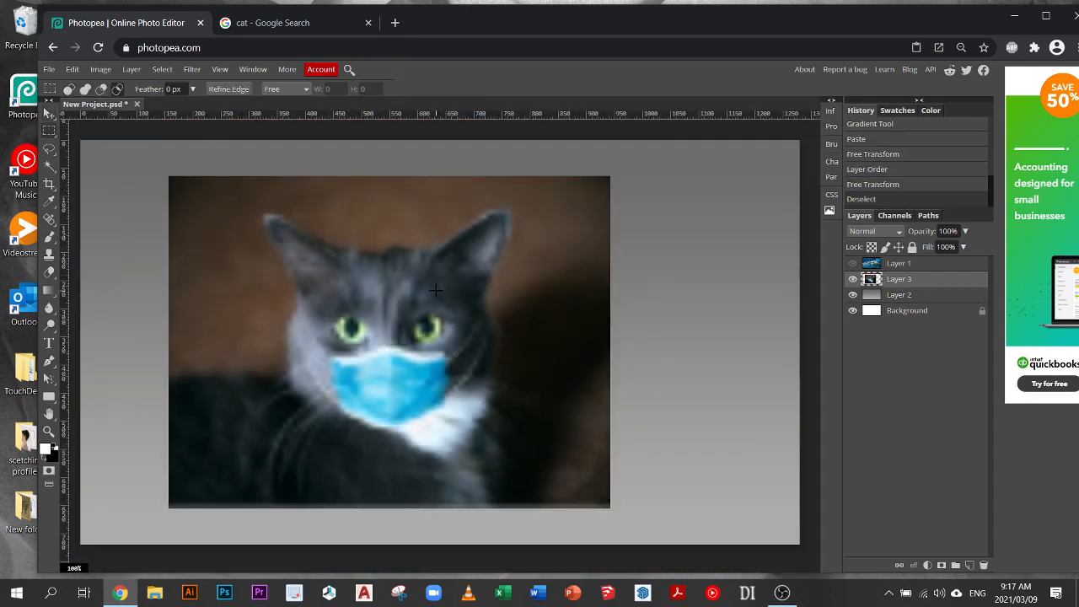
pyautogui.scroll(1, 436, 290)
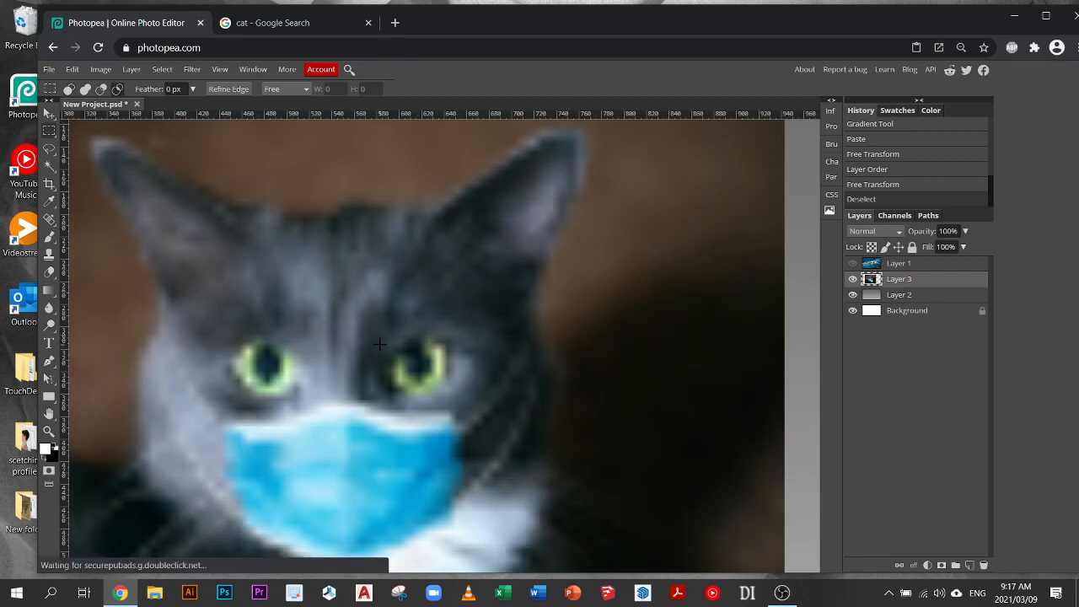
pyautogui.scroll(-1, 407, 373)
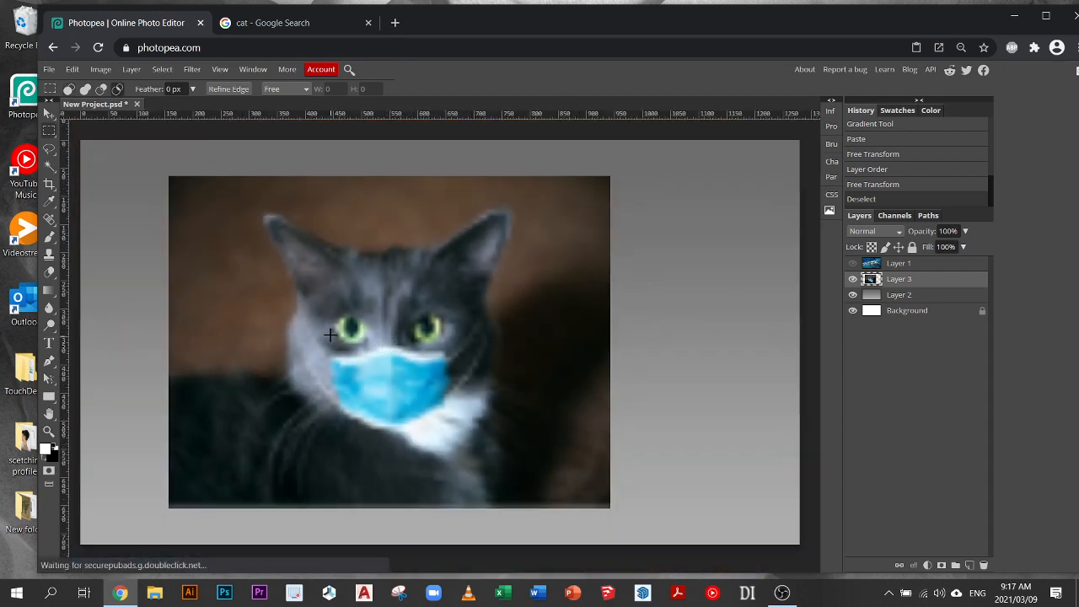
pyautogui.scroll(1, 330, 335)
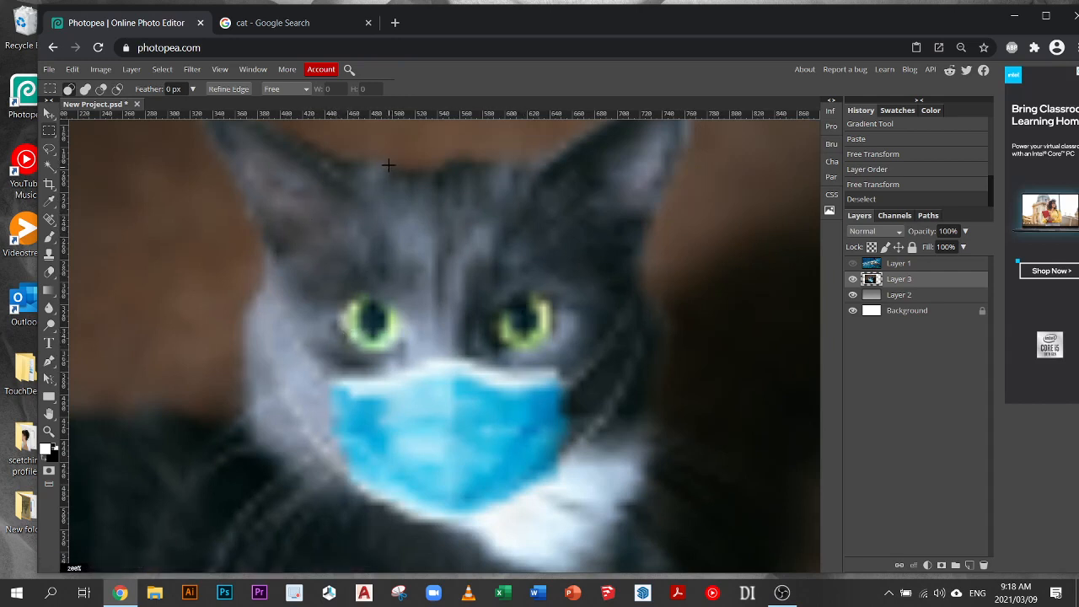
pyautogui.scroll(-1, 326, 150)
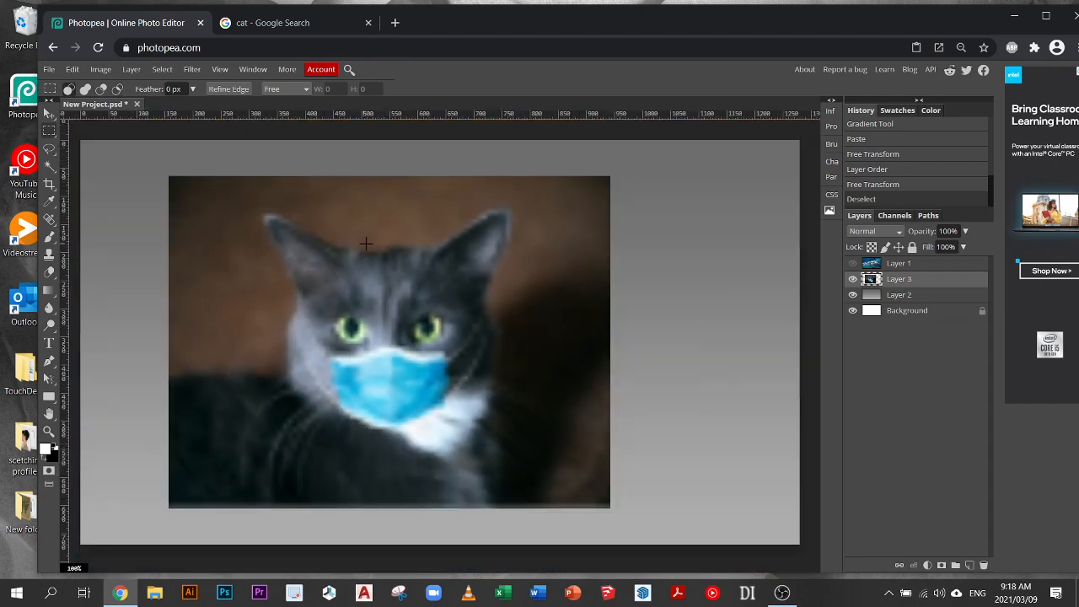
pyautogui.scroll(1, 376, 241)
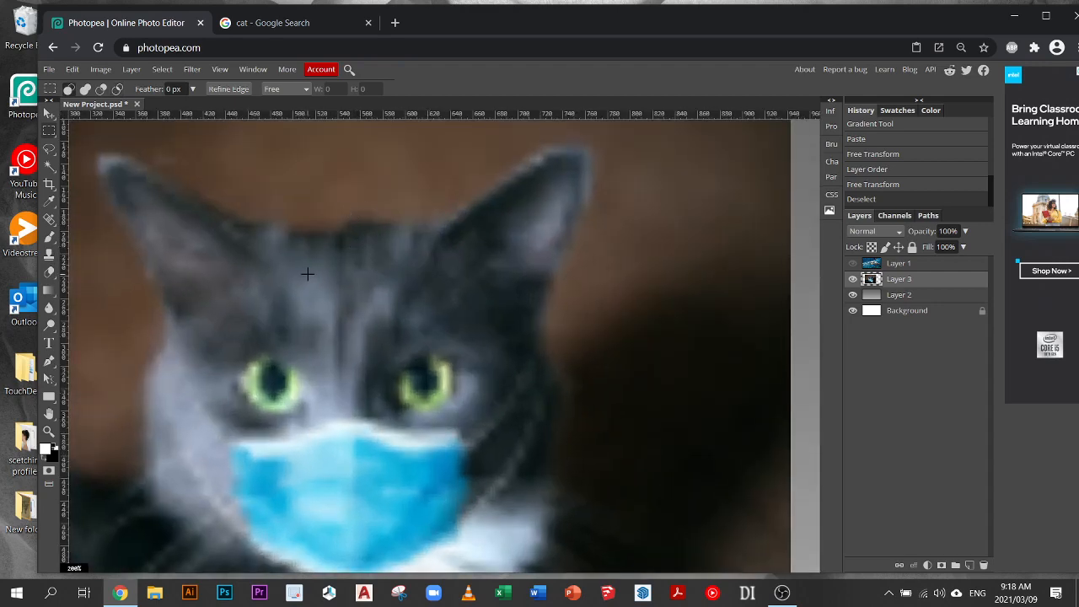
pyautogui.scroll(-1, 307, 273)
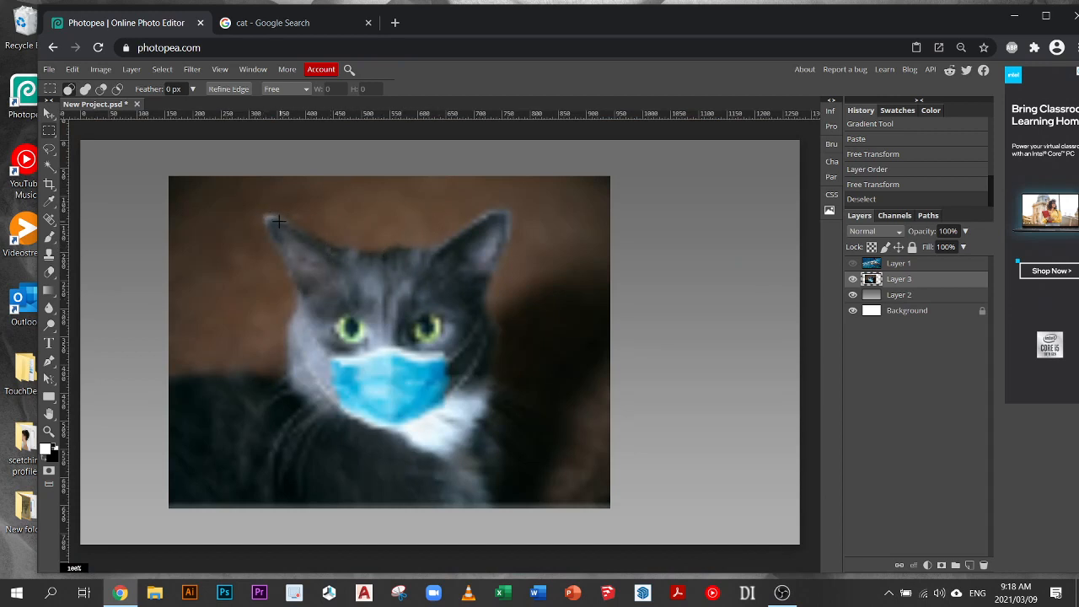
pyautogui.scroll(2, 410, 241)
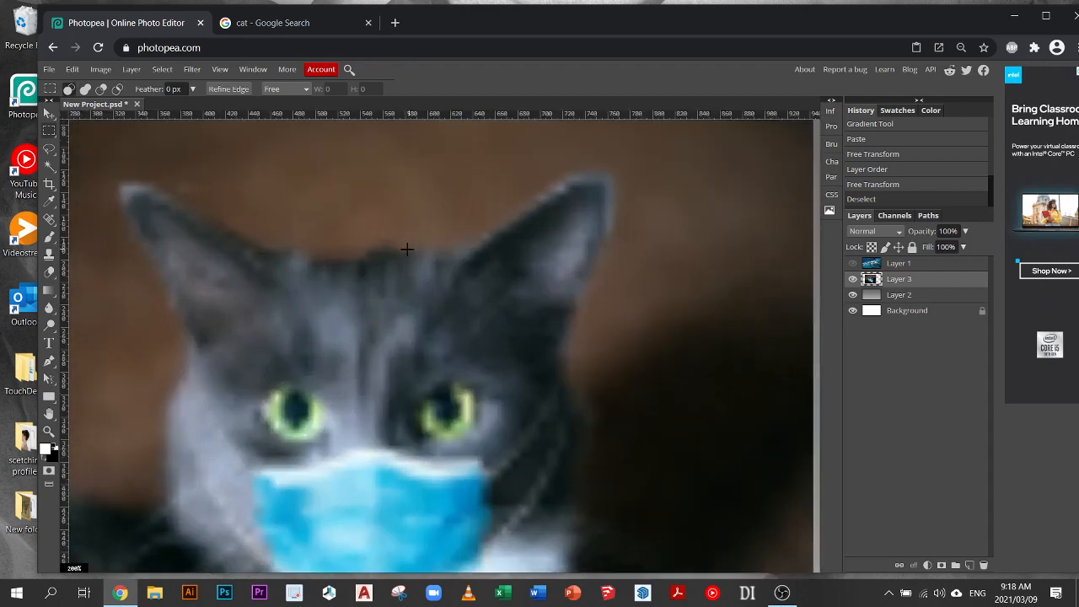
pyautogui.scroll(-2, 379, 240)
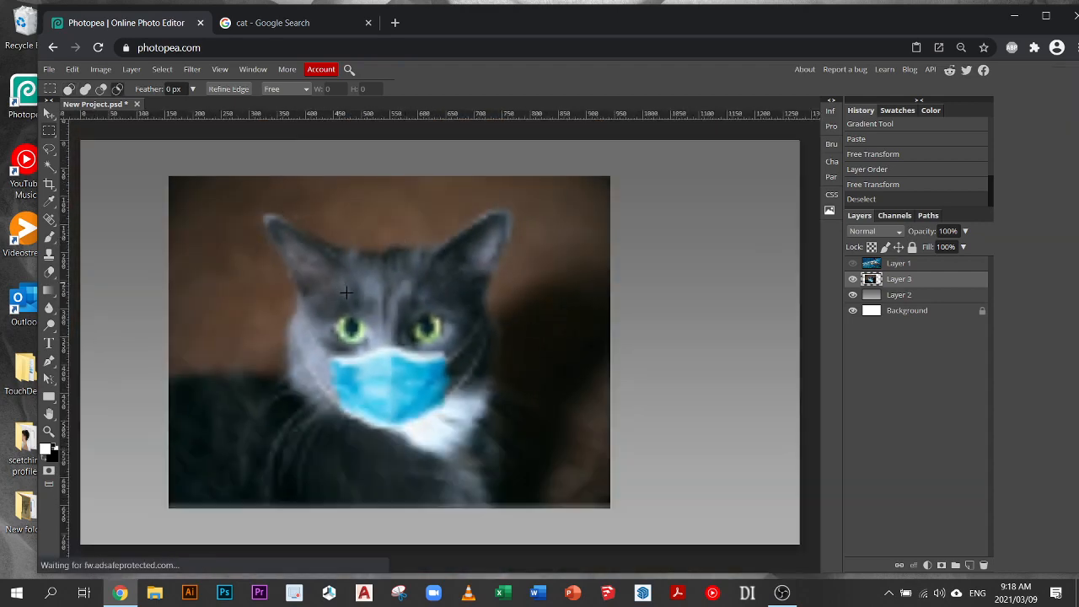
pyautogui.scroll(1, 380, 249)
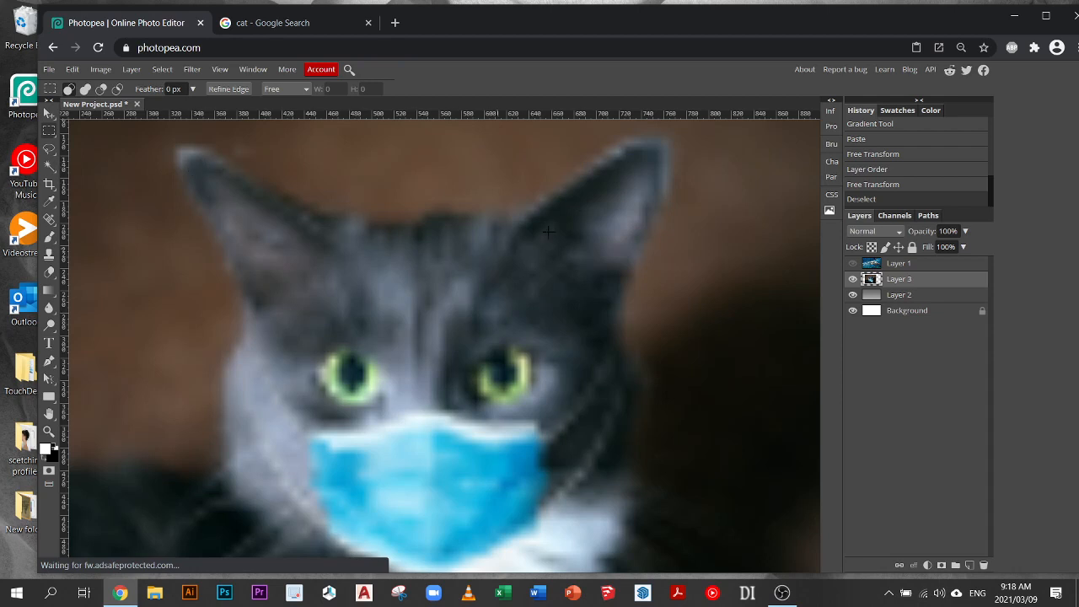
# Apply the Add Noise filter to the cat on Layer 3 with about 16% uniform noise and Monochromatic off, and view the whole photo
pyautogui.click(193, 70)
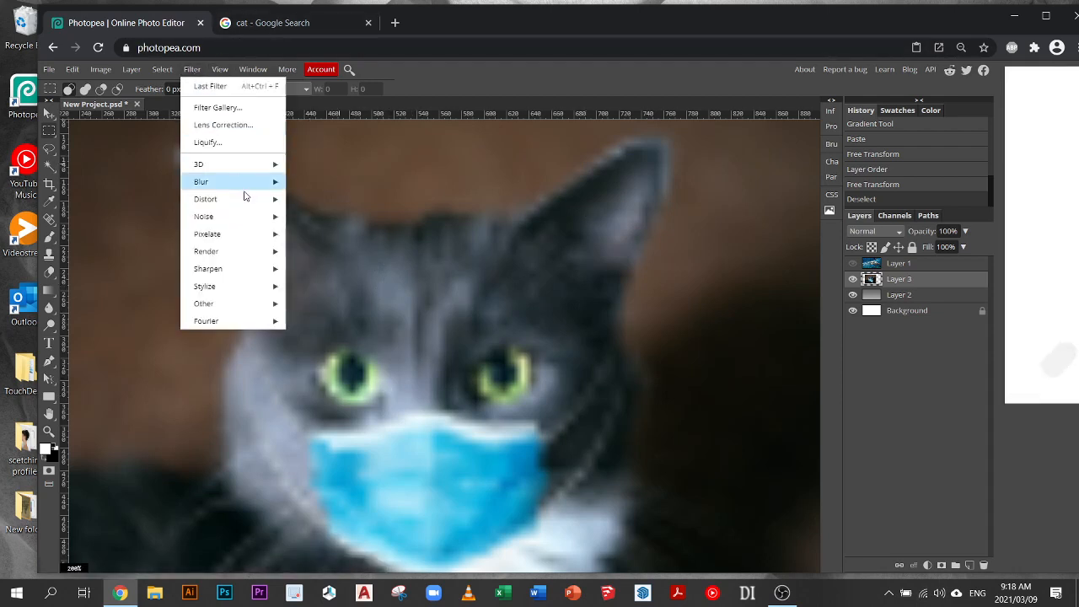
pyautogui.moveTo(235, 218)
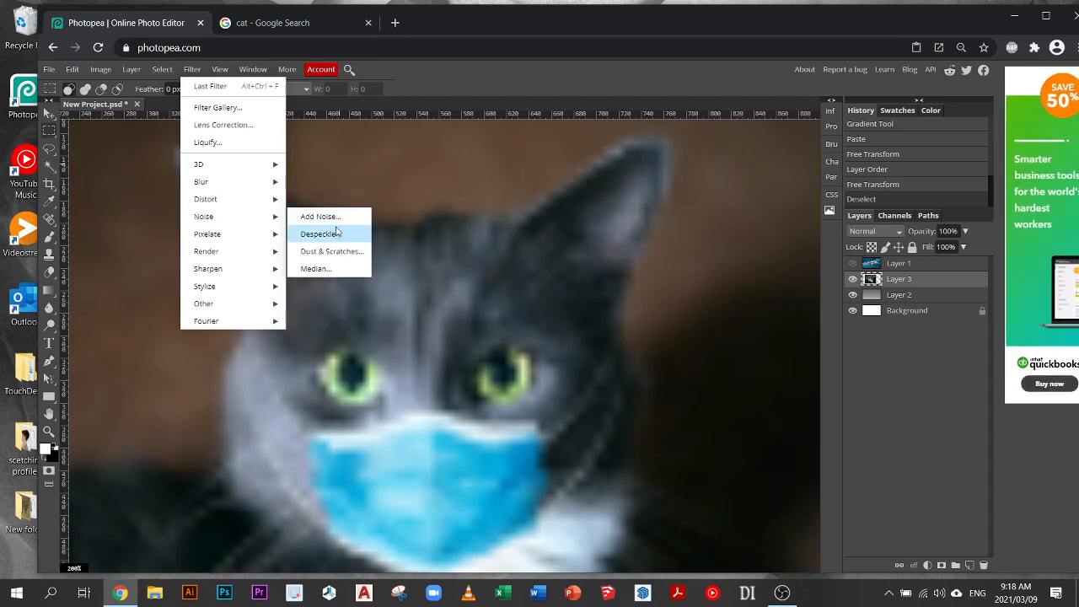
pyautogui.click(337, 216)
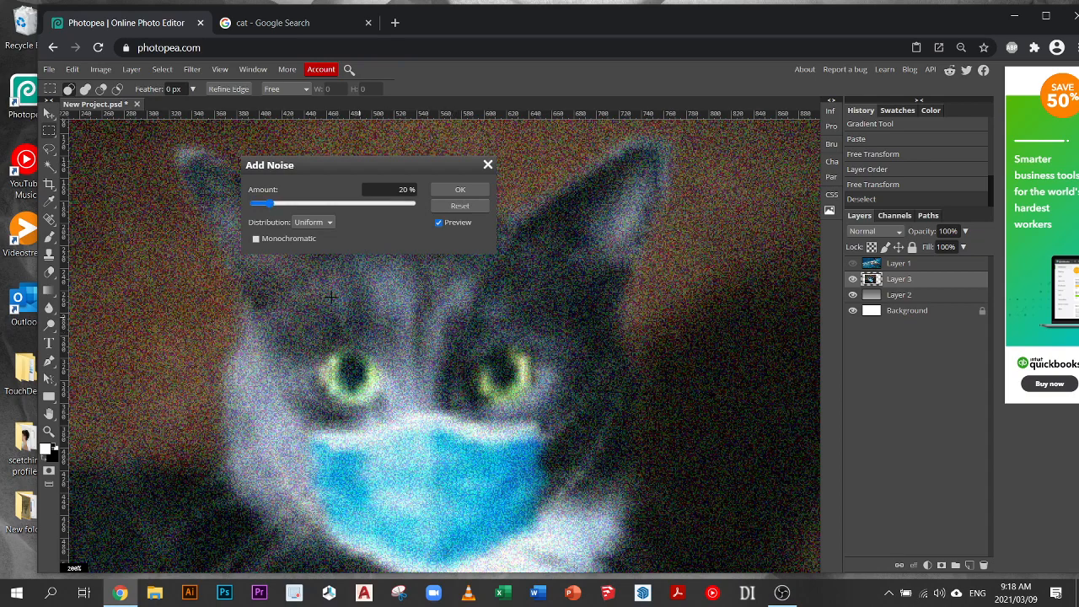
pyautogui.click(255, 240)
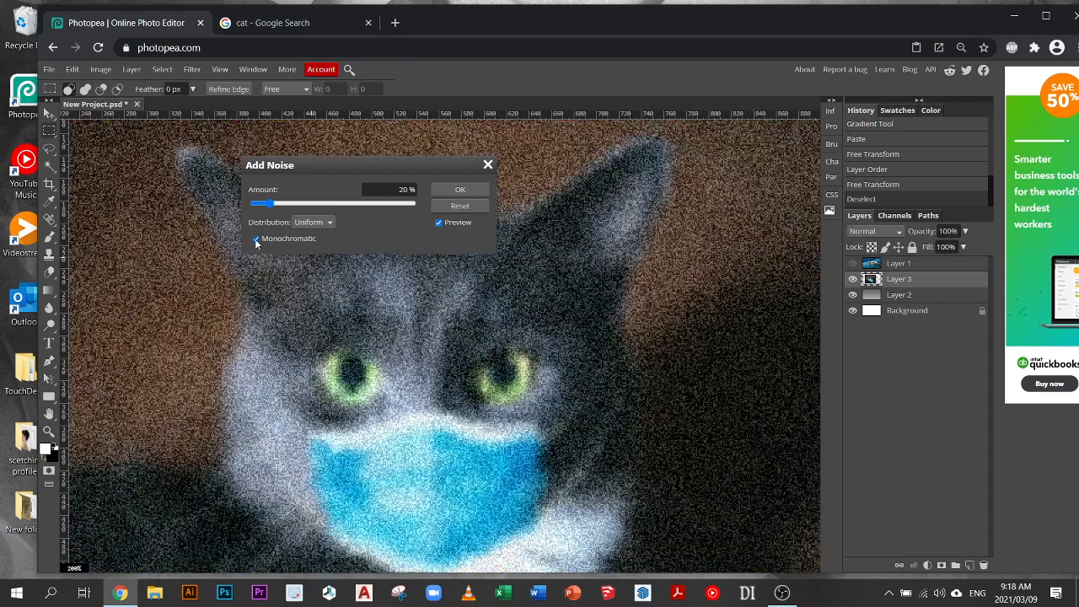
pyautogui.click(256, 239)
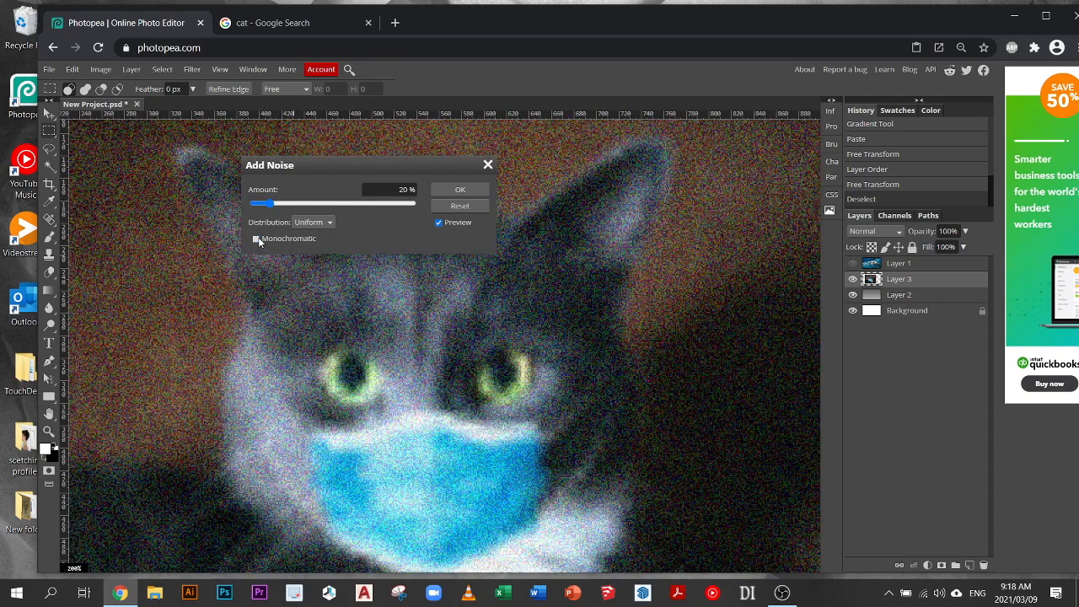
pyautogui.moveTo(266, 205); pyautogui.dragTo(259, 208)
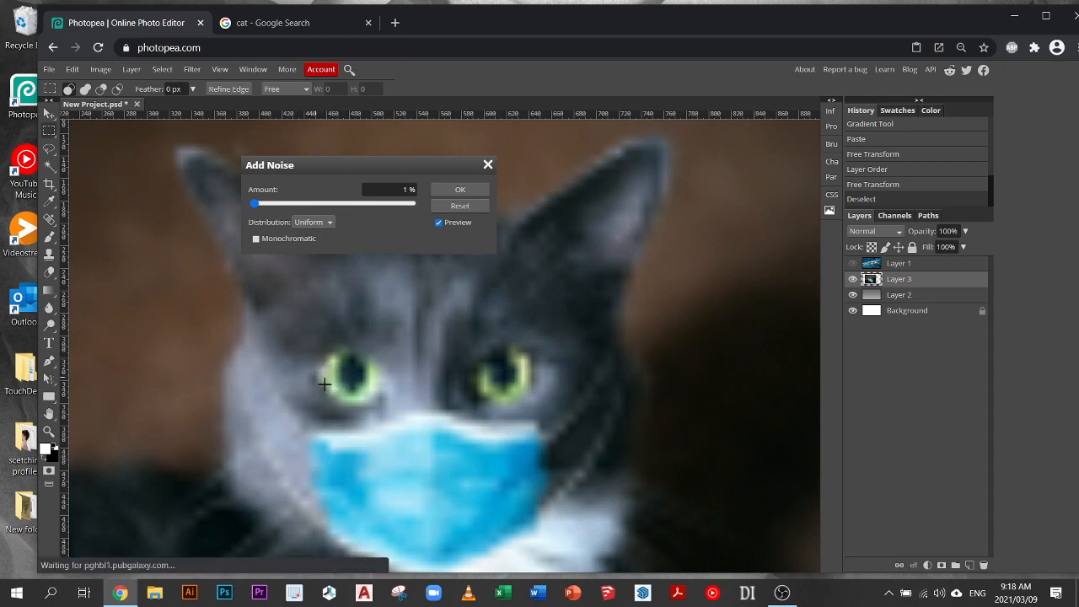
pyautogui.moveTo(254, 204); pyautogui.dragTo(267, 206)
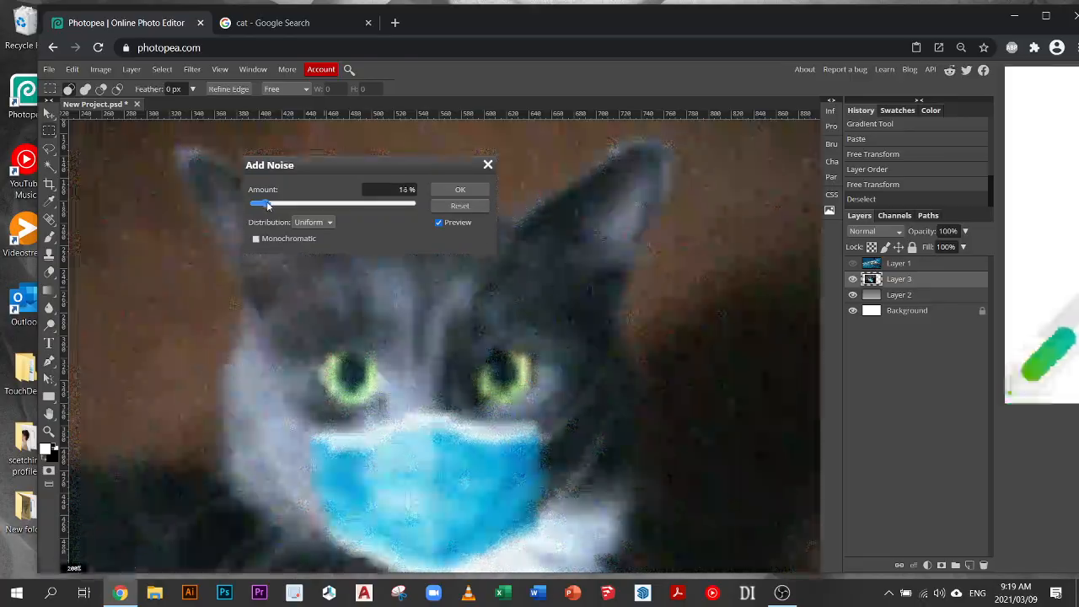
pyautogui.click(477, 191)
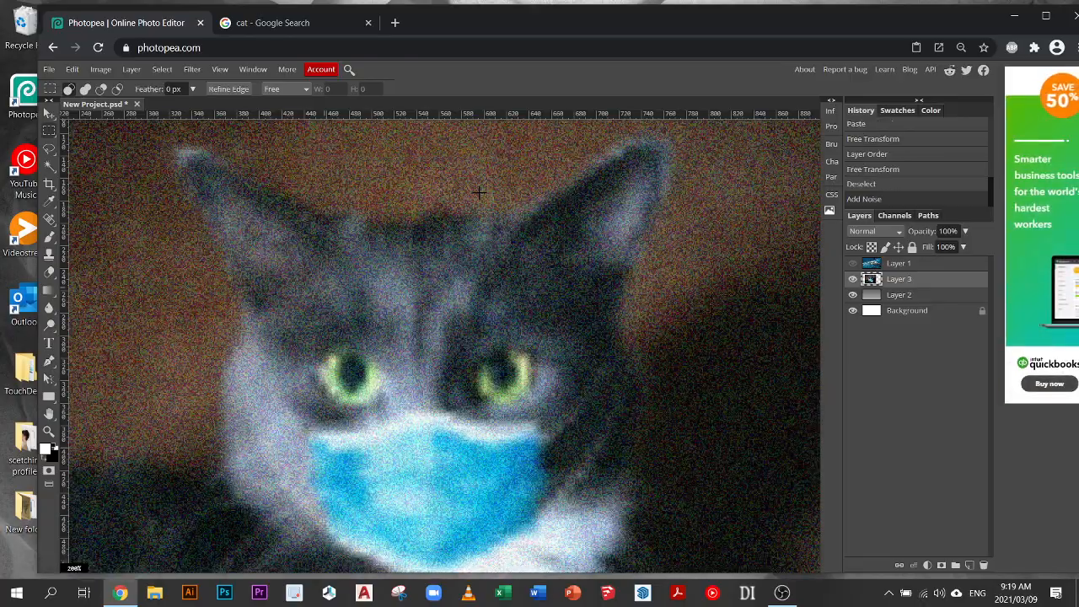
pyautogui.scroll(-2, 478, 192)
pyautogui.scroll(1, 479, 303)
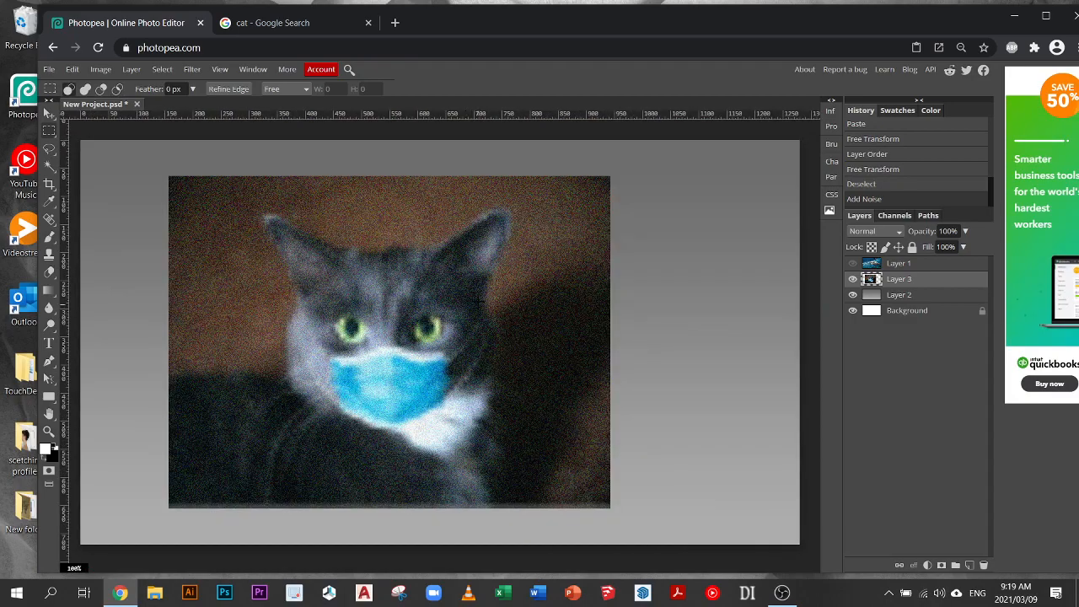
# Examine the noise on the enlarged cat close up and as a whole, and compare it with the original photo in the Google image results
pyautogui.scroll(1, 479, 301)
pyautogui.scroll(-1, 304, 279)
pyautogui.scroll(1, 371, 261)
pyautogui.scroll(-1, 371, 261)
pyautogui.scroll(1, 387, 295)
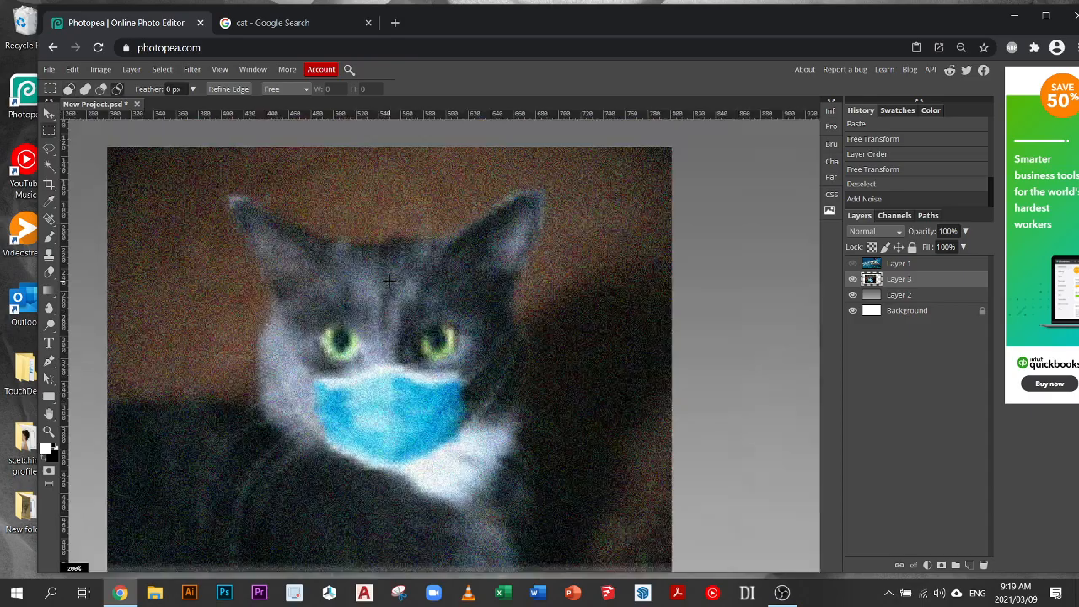
pyautogui.scroll(-1, 381, 307)
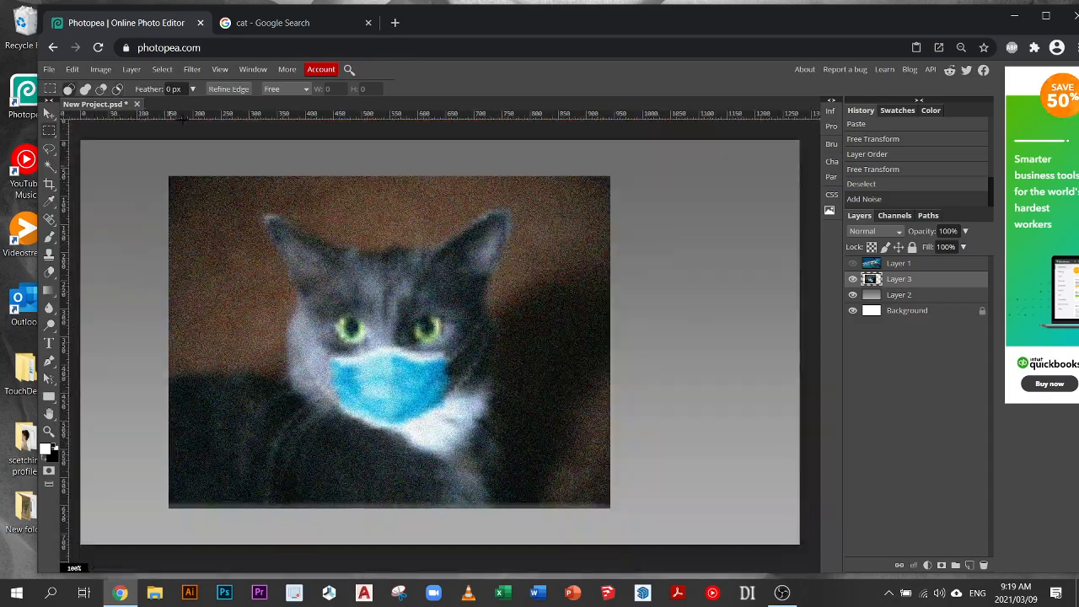
pyautogui.scroll(1, 421, 303)
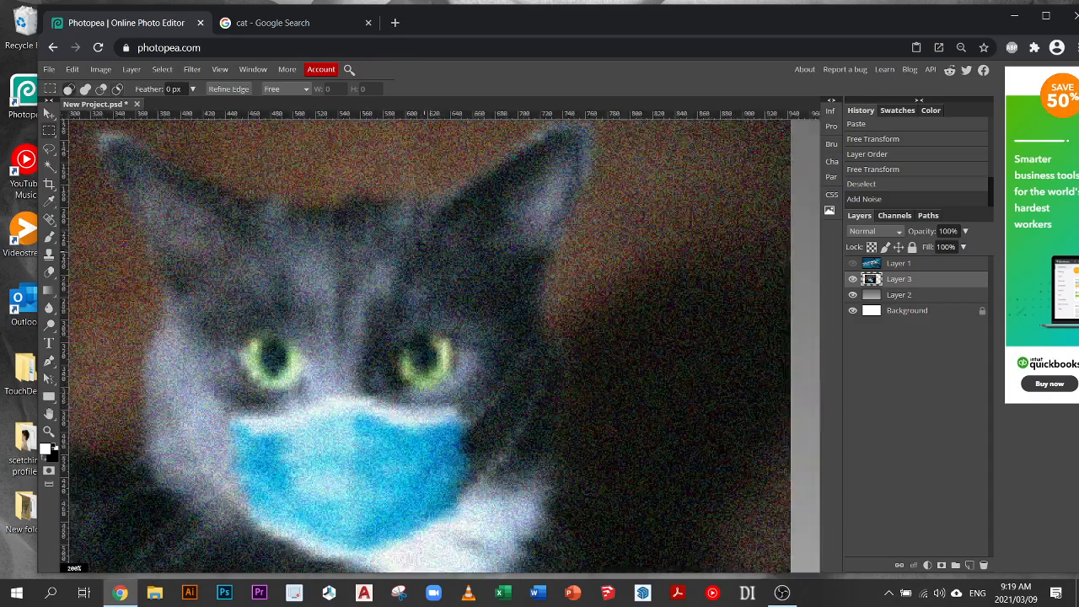
pyautogui.scroll(-1, 421, 303)
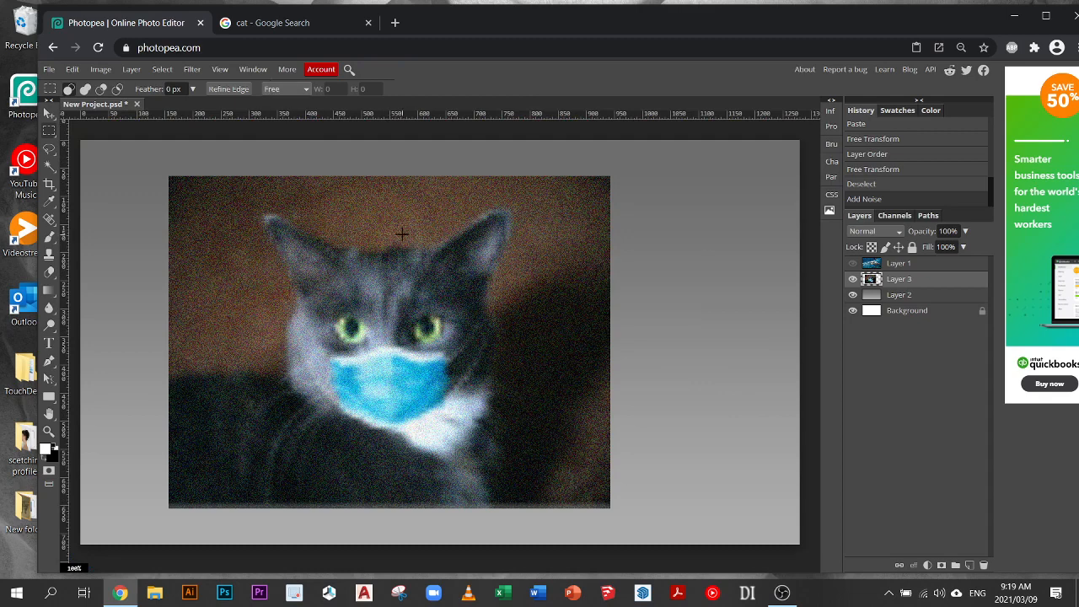
pyautogui.click(265, 27)
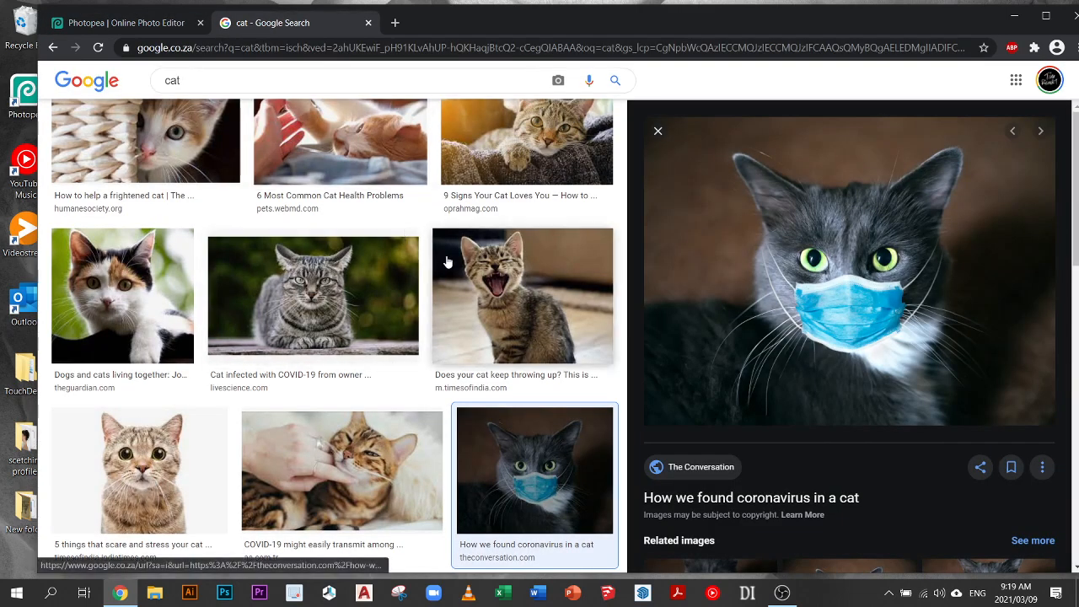
pyautogui.click(141, 28)
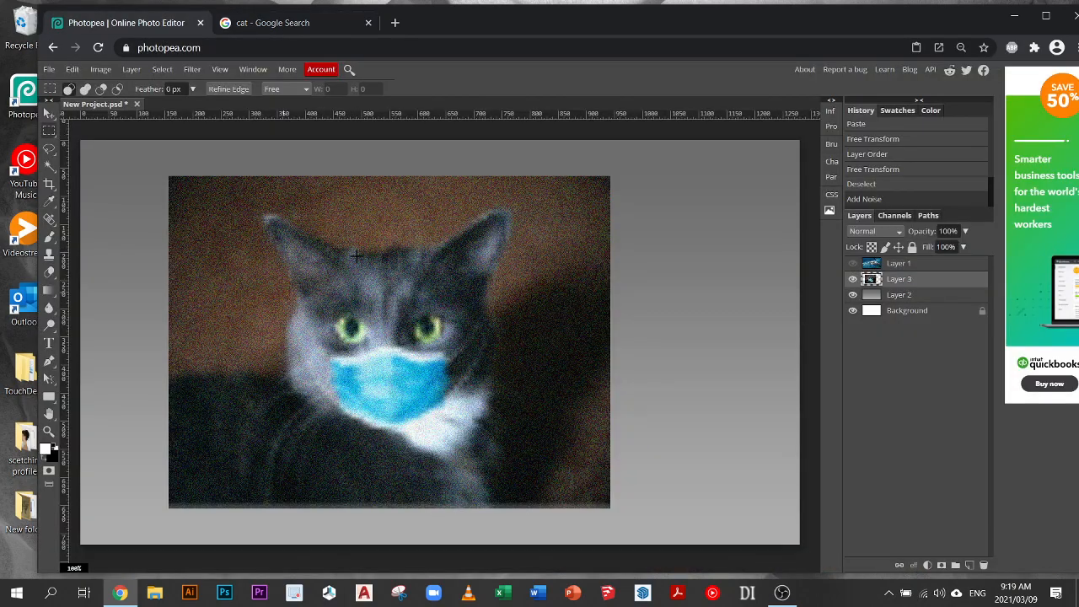
pyautogui.scroll(2, 265, 319)
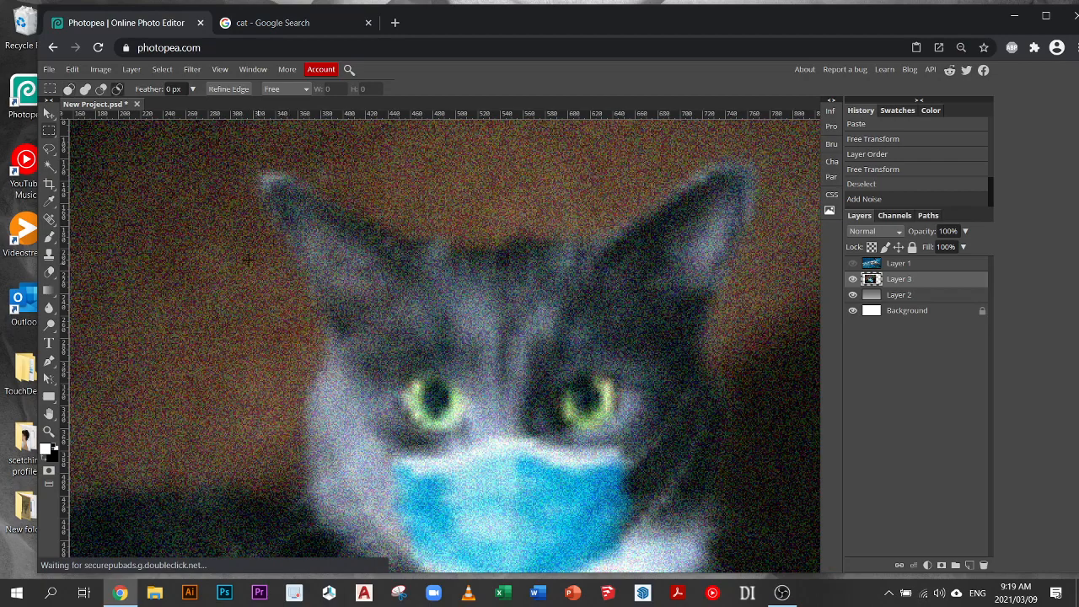
pyautogui.hotkey('ctrl', '0')
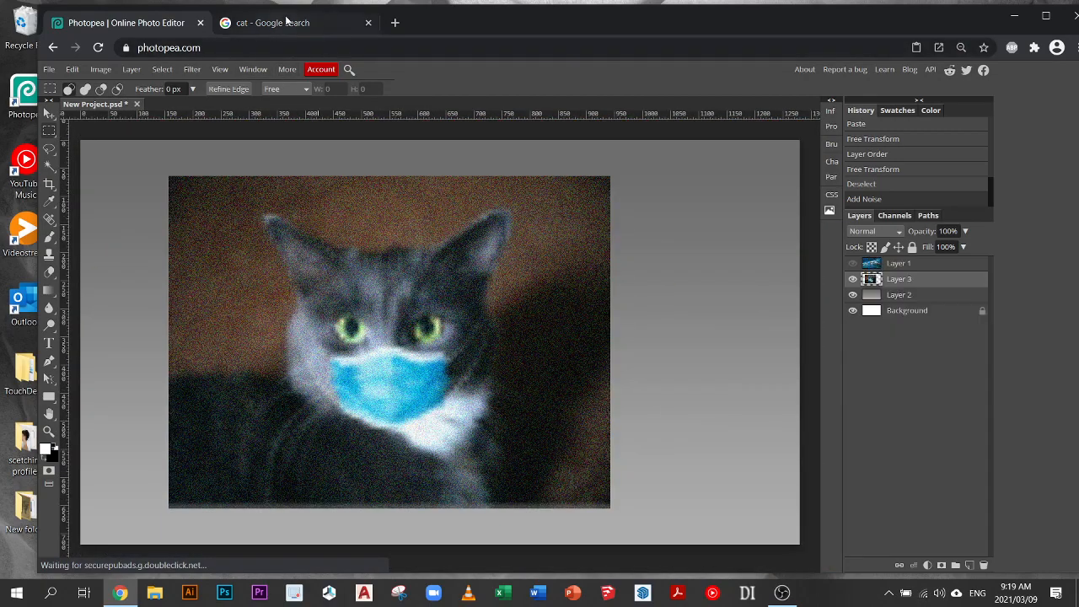
# Copy the full-size masked cat photo from the Google image results and paste it into the Photopea project as a new layer
pyautogui.click(291, 22)
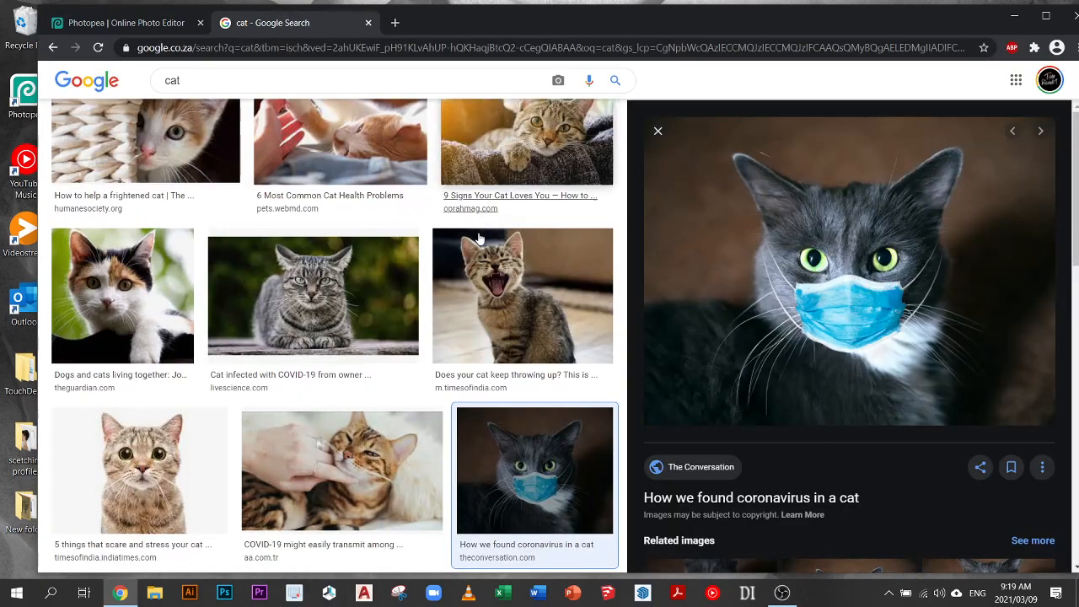
pyautogui.scroll(-2, 479, 426)
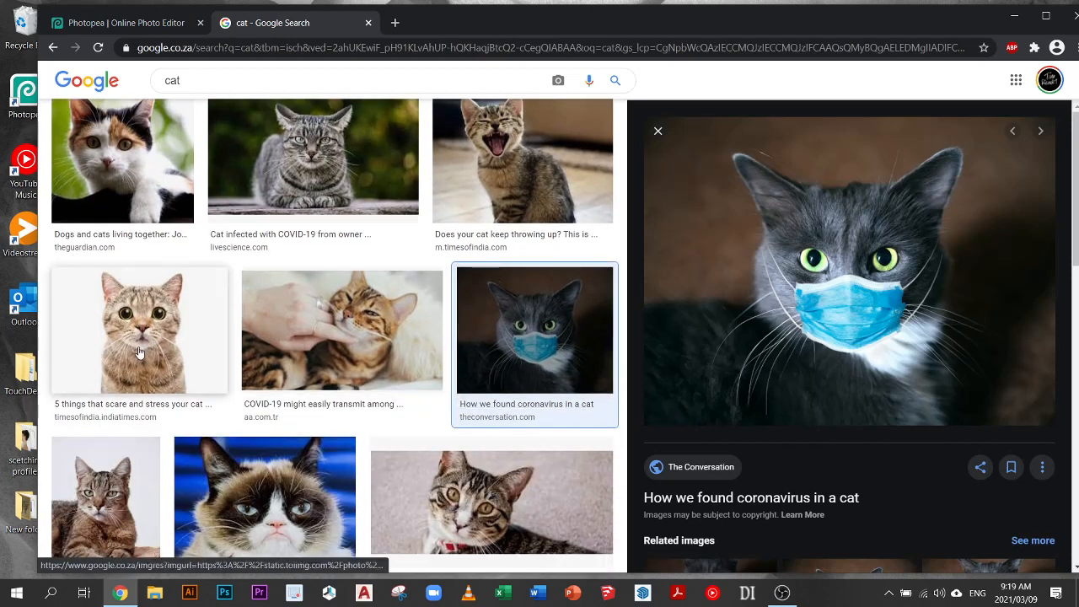
pyautogui.rightClick(898, 244)
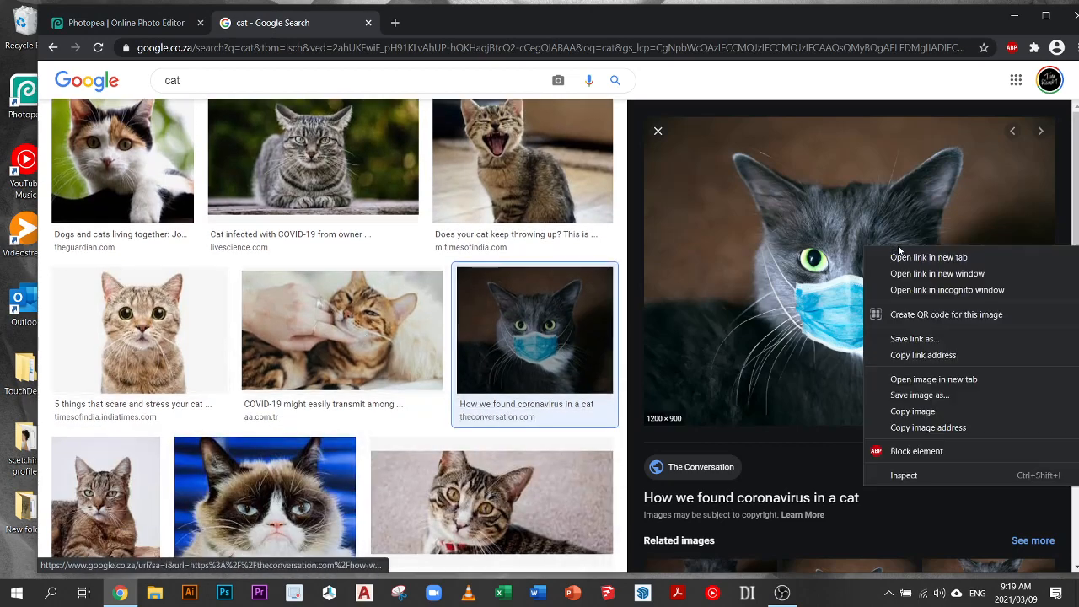
pyautogui.click(913, 412)
pyautogui.click(173, 24)
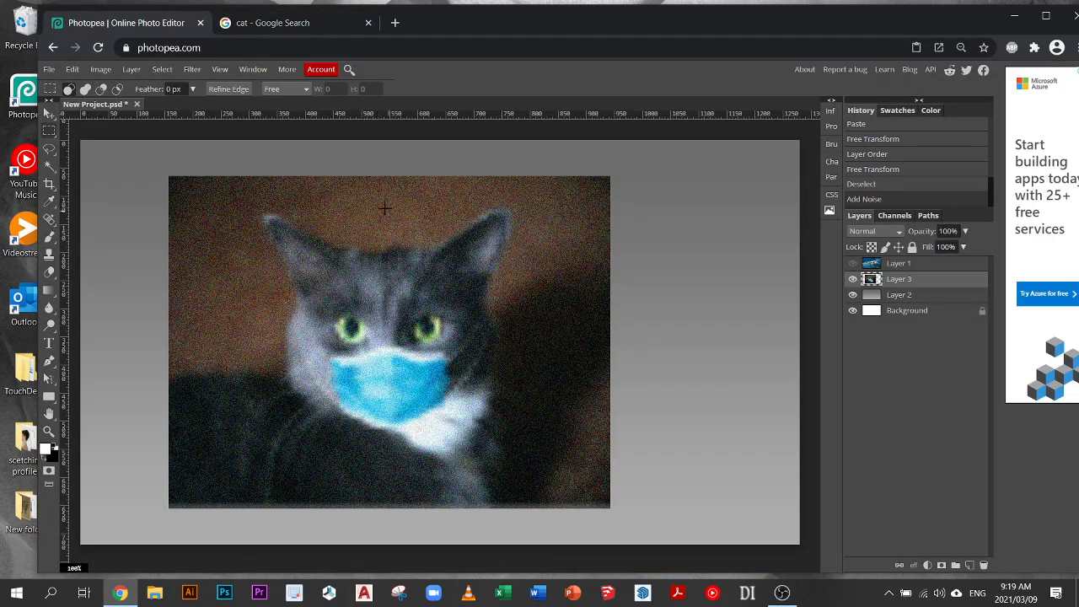
pyautogui.hotkey('ctrl', 'v')
# Lasso loosely around the sharp cat's head, copy it onto its own layer, and hide the full pasted photo beneath it
pyautogui.click(49, 148)
pyautogui.moveTo(339, 250)
pyautogui.mouseDown()
pyautogui.moveTo(220, 271)
pyautogui.moveTo(232, 392)
pyautogui.moveTo(612, 339)
pyautogui.moveTo(573, 134)
pyautogui.moveTo(320, 201)
pyautogui.mouseUp()
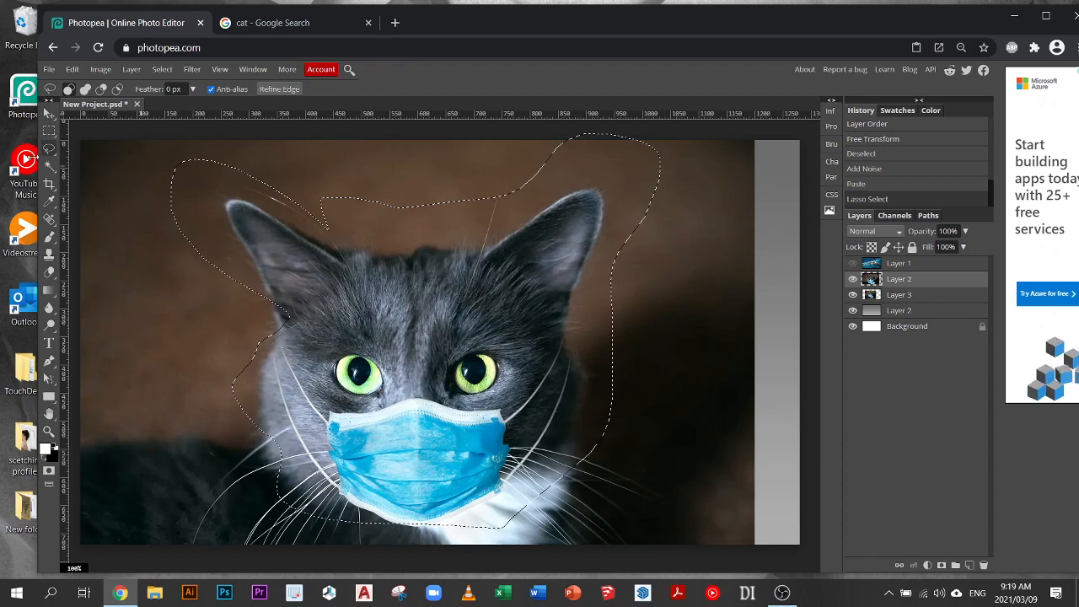
pyautogui.hotkey('ctrl', 'c')
pyautogui.hotkey('ctrl', 'v')
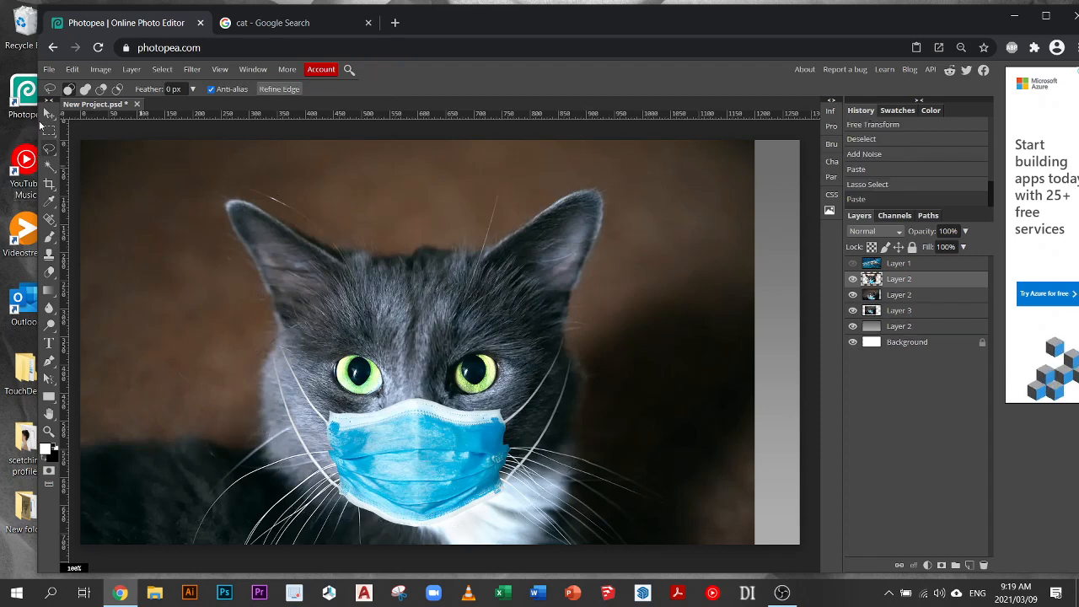
pyautogui.click(850, 295)
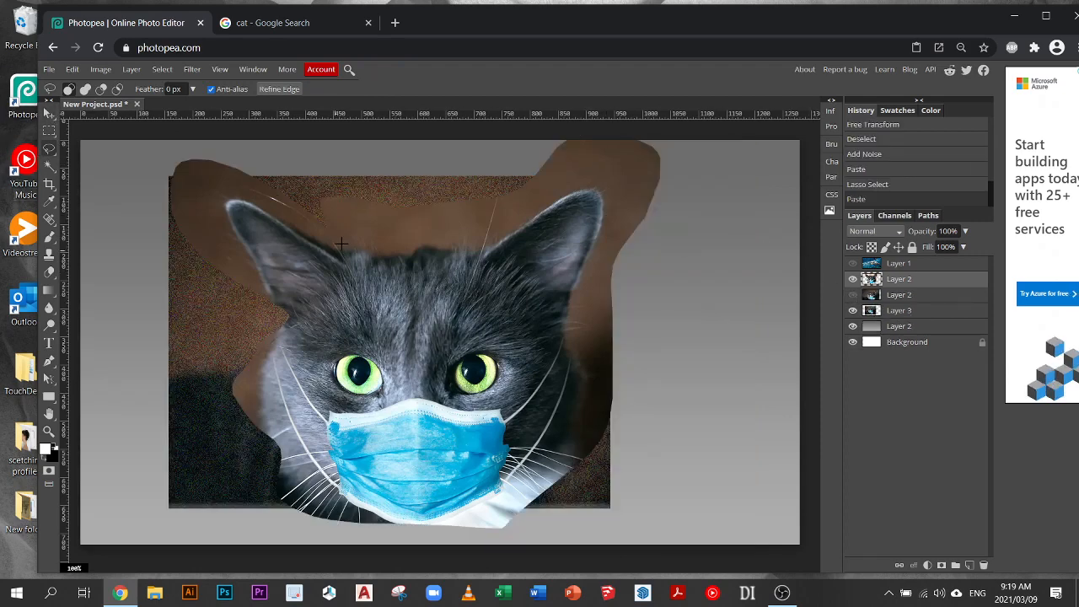
# Switch to the Move tool, deselect, and shift the cut-out cat head down and to the right over the noisy cat photo
pyautogui.moveTo(364, 274); pyautogui.dragTo(426, 296)
pyautogui.click(49, 112)
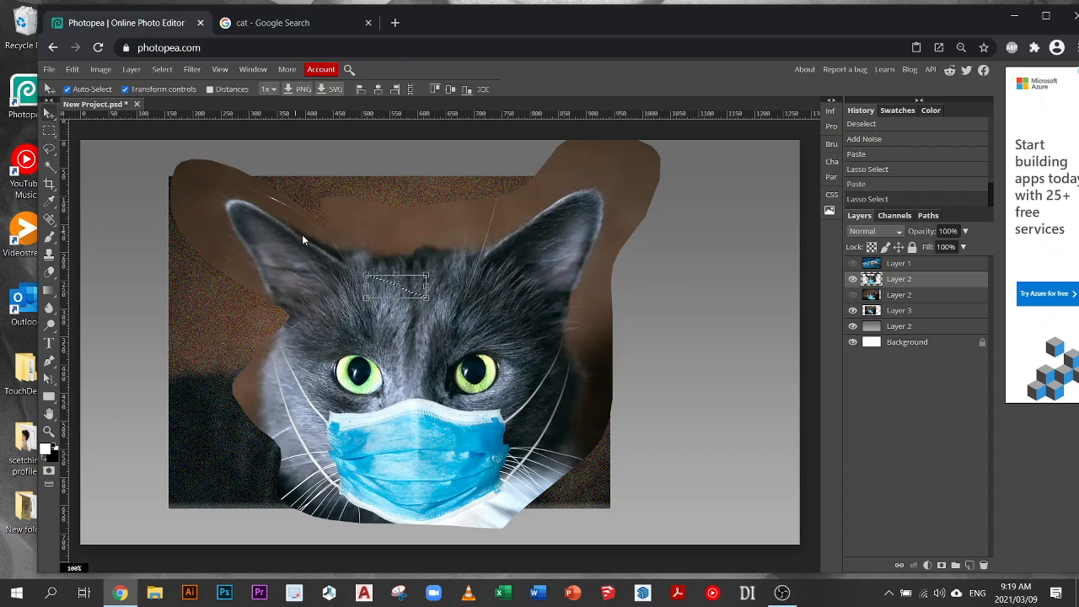
pyautogui.moveTo(302, 240); pyautogui.dragTo(324, 250)
pyautogui.hotkey('ctrl', 'd')
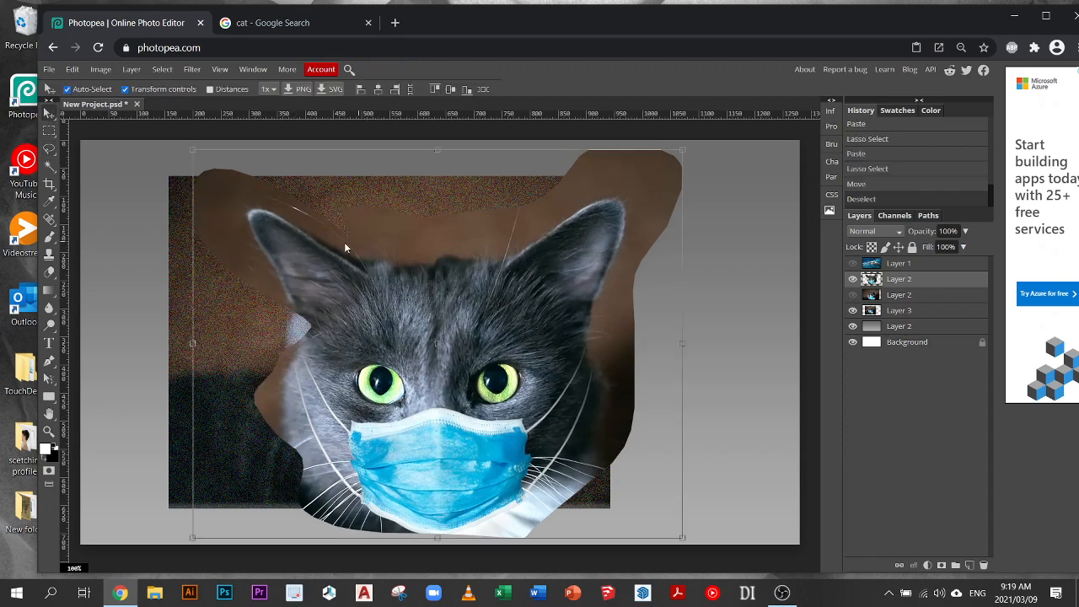
pyautogui.moveTo(273, 223); pyautogui.dragTo(264, 254)
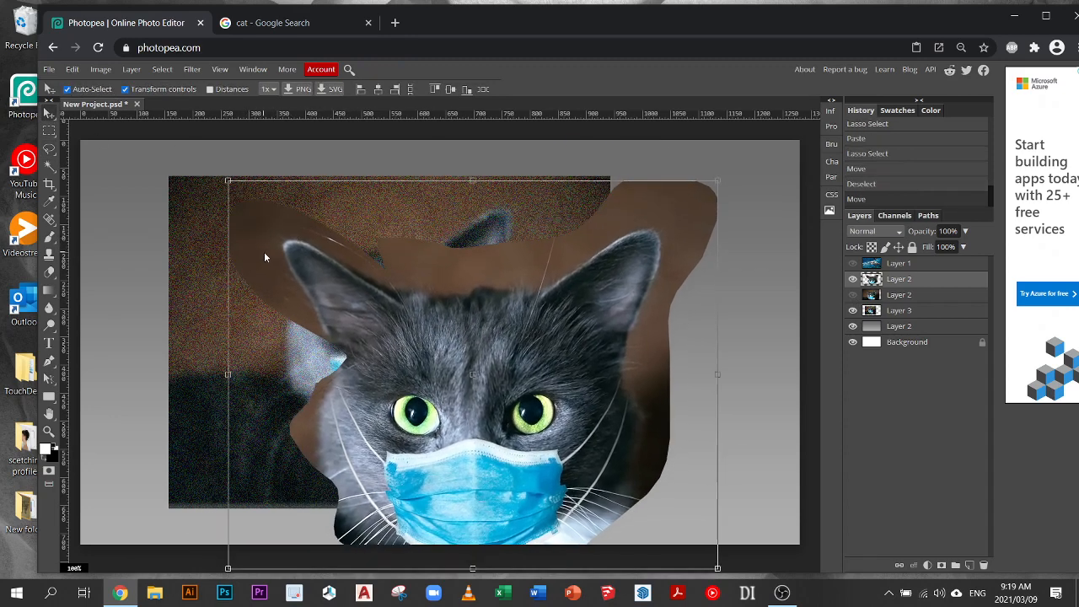
pyautogui.scroll(3, 225, 216)
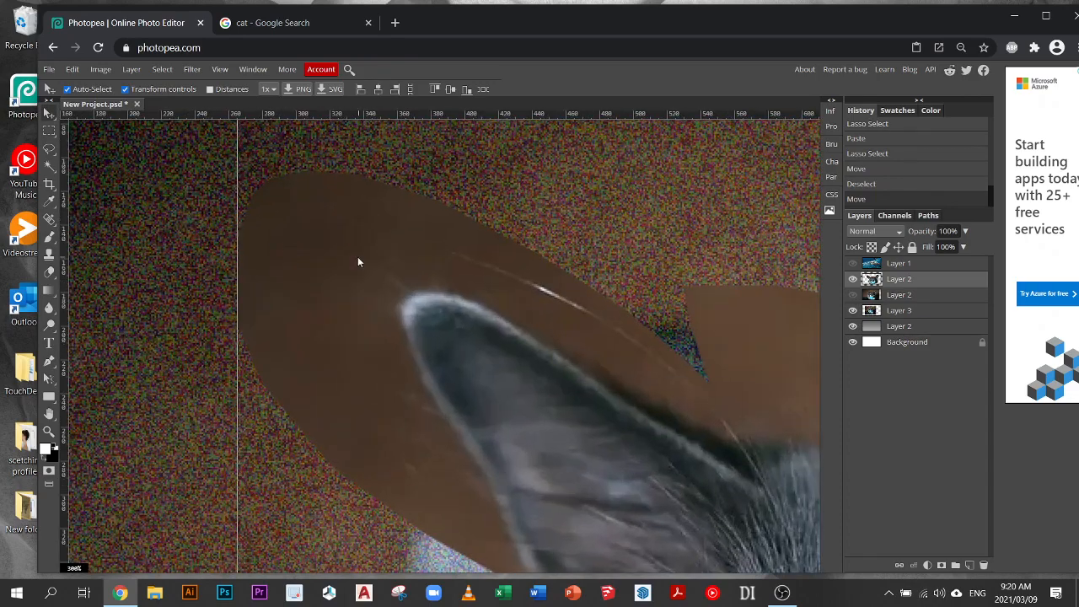
# Apply the Blur filter to the hidden Layer 2 directly above Layer 3
pyautogui.click(49, 148)
pyautogui.scroll(-1, 505, 215)
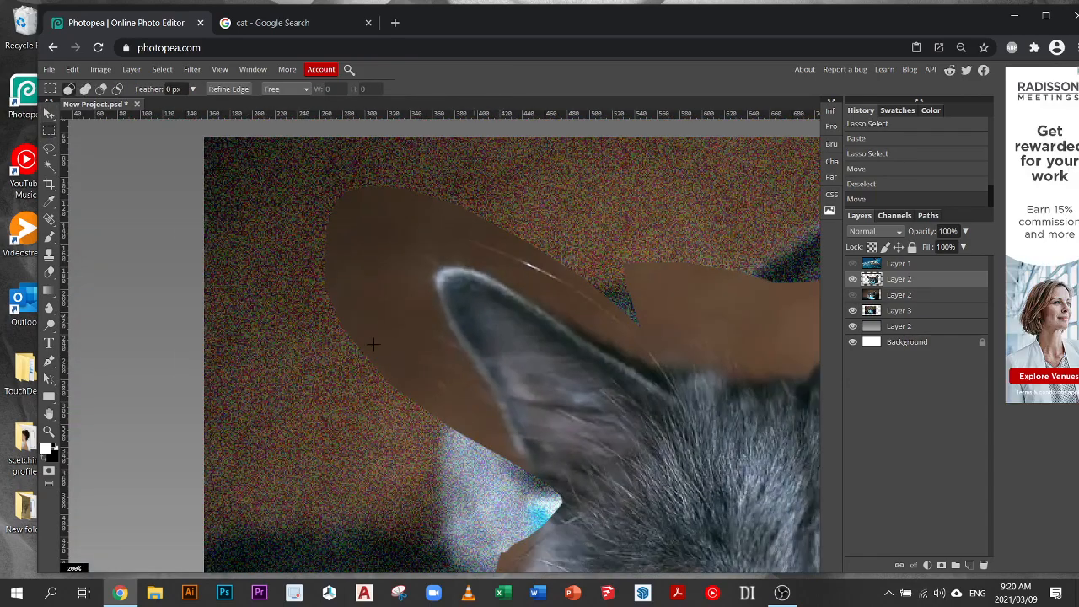
pyautogui.click(869, 298)
pyautogui.click(193, 69)
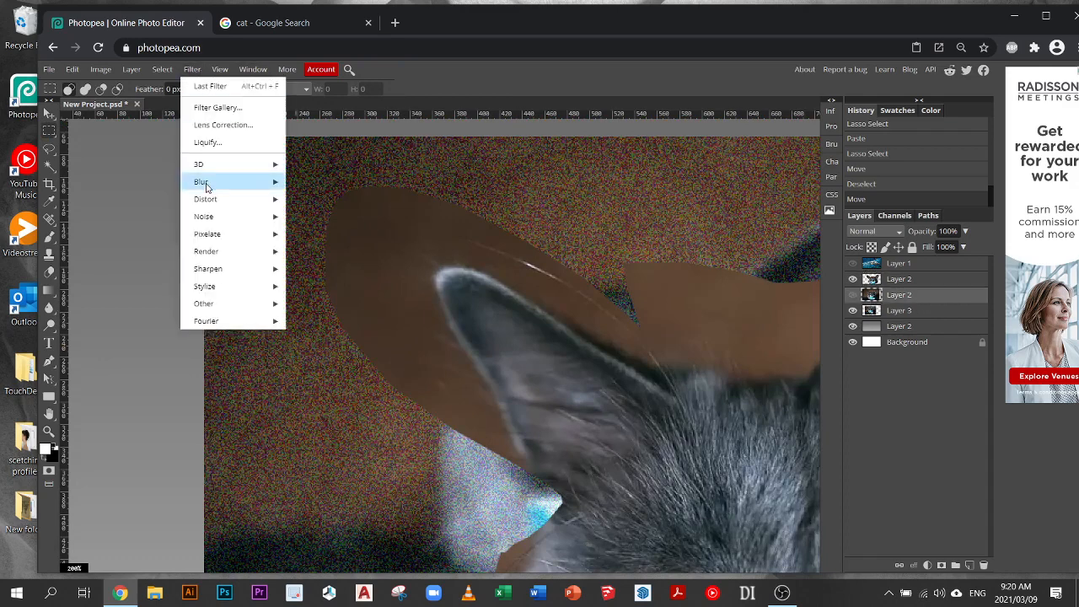
pyautogui.moveTo(268, 184)
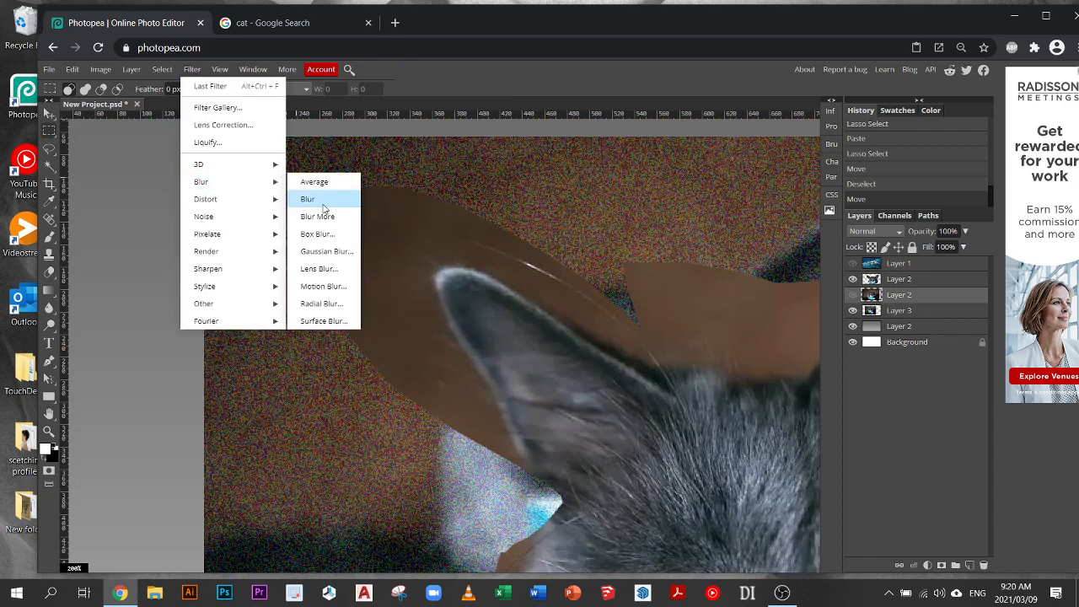
pyautogui.click(309, 199)
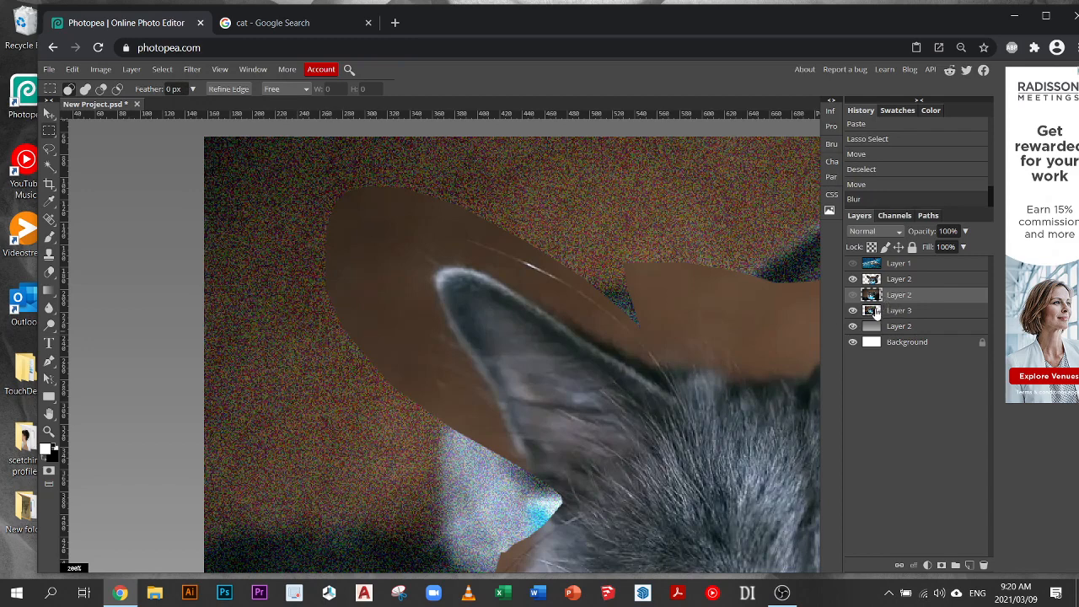
# Apply the Blur filter to Layer 3, the background cat photo
pyautogui.click(857, 311)
pyautogui.click(192, 69)
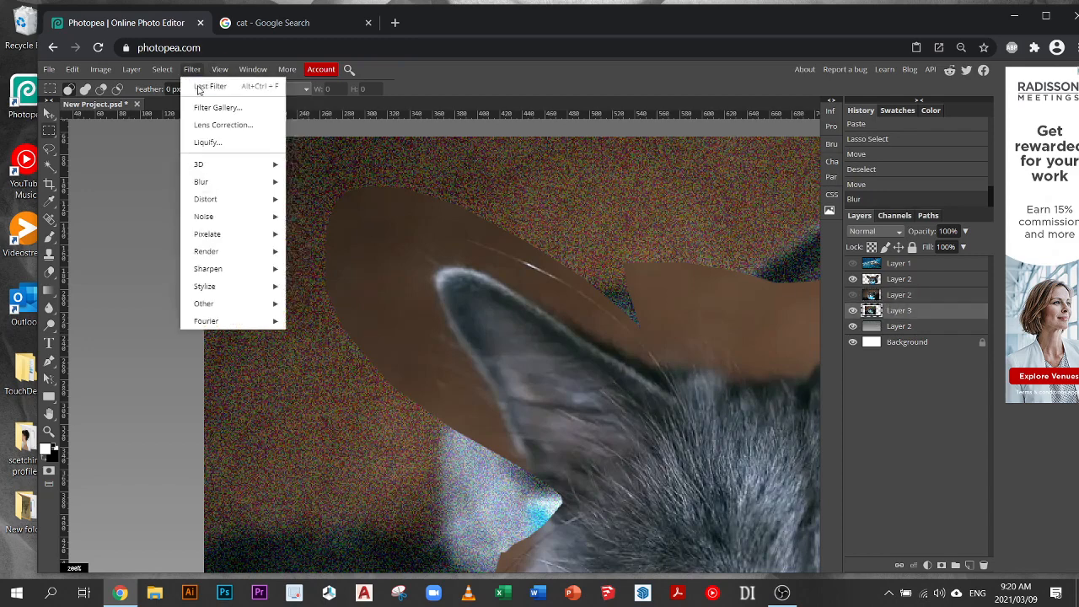
pyautogui.moveTo(207, 185)
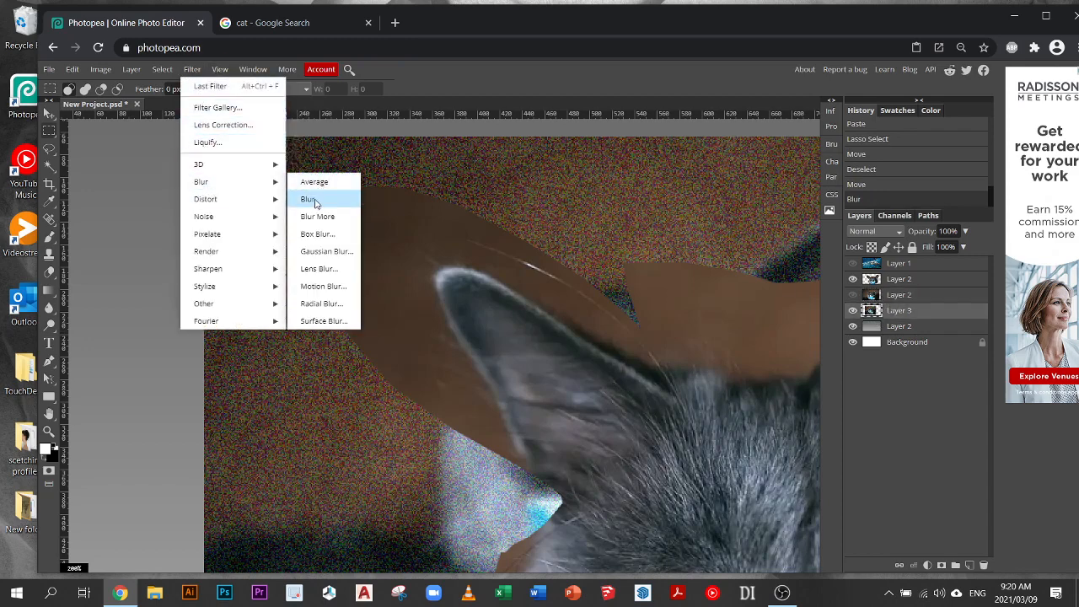
pyautogui.click(313, 198)
pyautogui.scroll(-4, 372, 255)
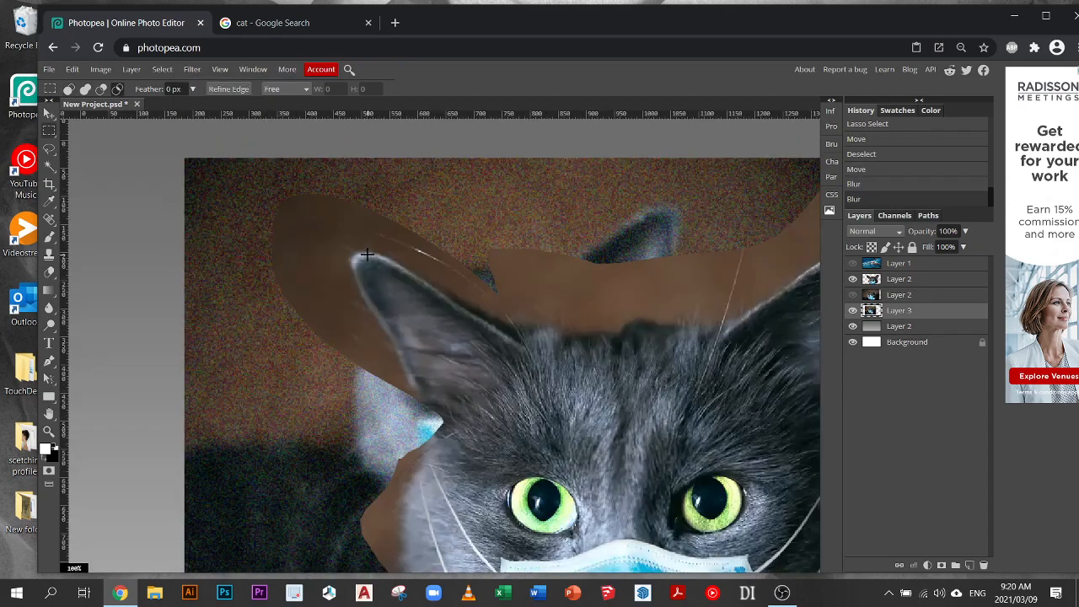
pyautogui.scroll(4, 251, 220)
pyautogui.moveTo(187, 190); pyautogui.dragTo(273, 368)
pyautogui.click(207, 223)
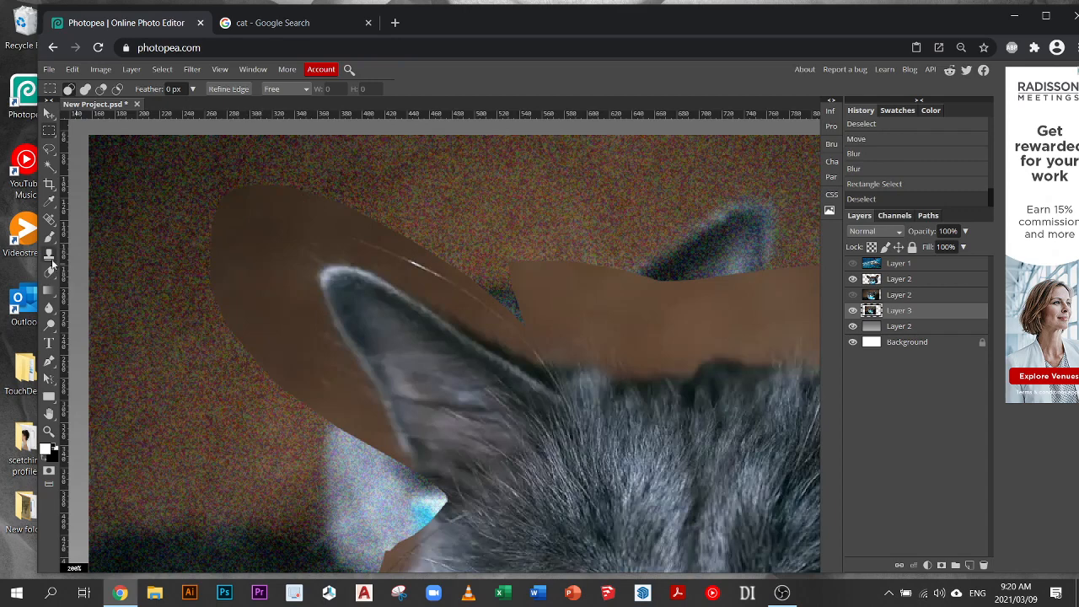
# Set the eraser to 46 px, try a stroke along the ear cutout's edge on Layer 3, and undo it
pyautogui.click(50, 272)
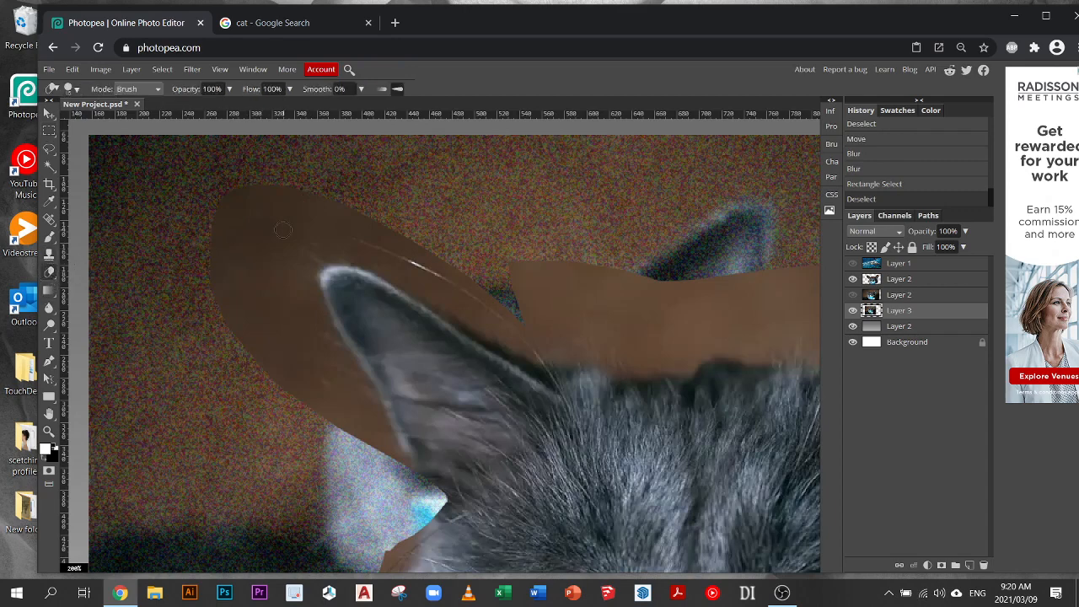
pyautogui.rightClick(226, 233)
pyautogui.moveTo(318, 284)
pyautogui.mouseDown()
pyautogui.moveTo(214, 279)
pyautogui.moveTo(280, 257)
pyautogui.mouseUp()
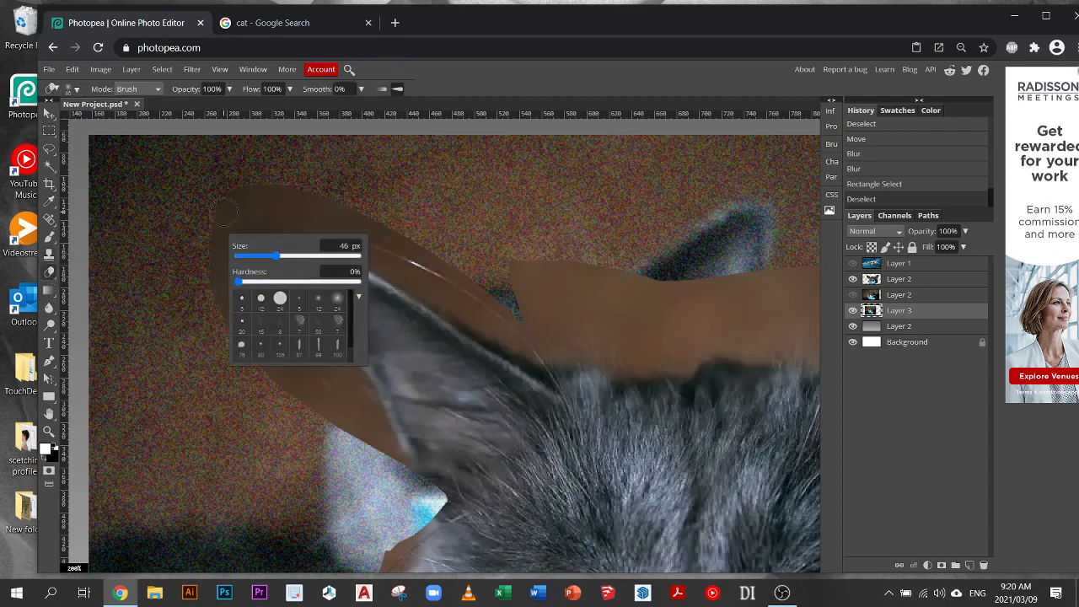
pyautogui.moveTo(232, 183); pyautogui.dragTo(206, 274)
pyautogui.hotkey('ctrl', 'z')
# Try erasing the cutout's brown edge on the upper Layer 2, and undo the stroke
pyautogui.click(872, 279)
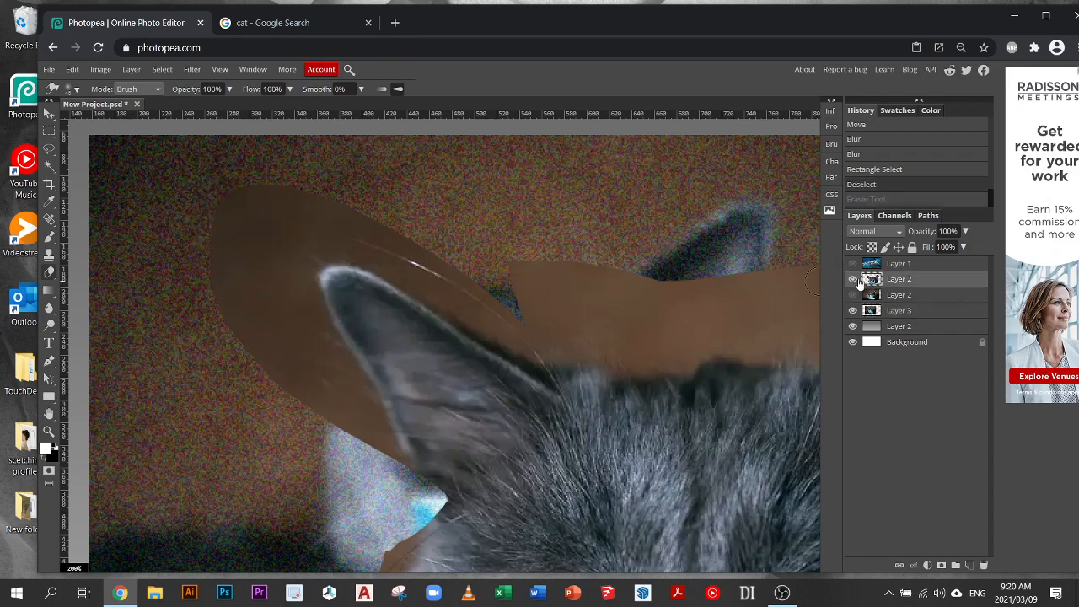
pyautogui.moveTo(244, 214)
pyautogui.mouseDown()
pyautogui.moveTo(214, 273)
pyautogui.moveTo(235, 337)
pyautogui.moveTo(219, 255)
pyautogui.moveTo(248, 173)
pyautogui.mouseUp()
pyautogui.hotkey('ctrl', 'z')
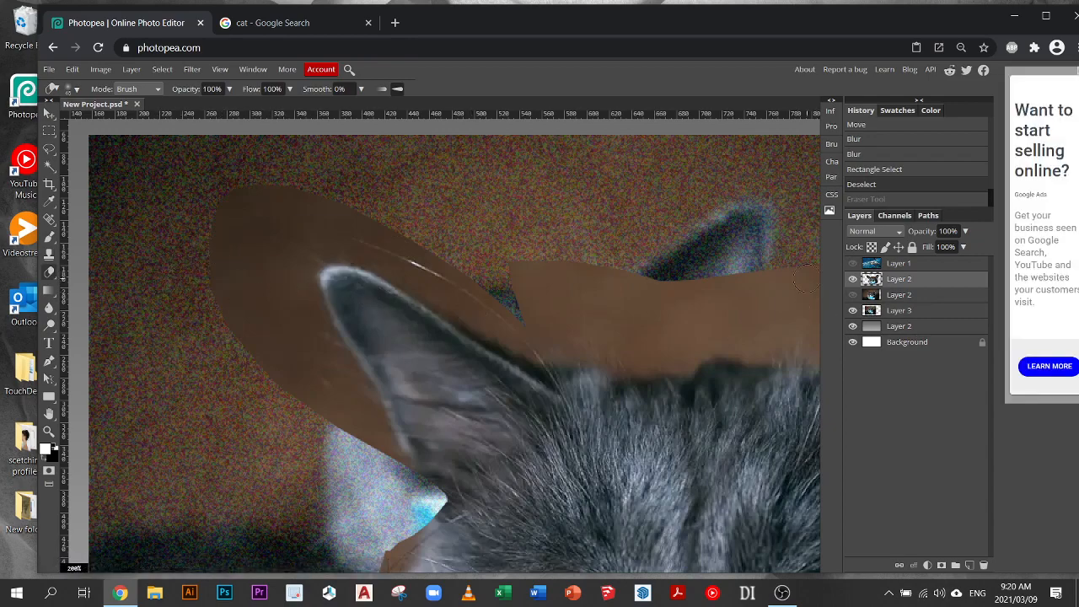
pyautogui.click(870, 313)
pyautogui.click(192, 69)
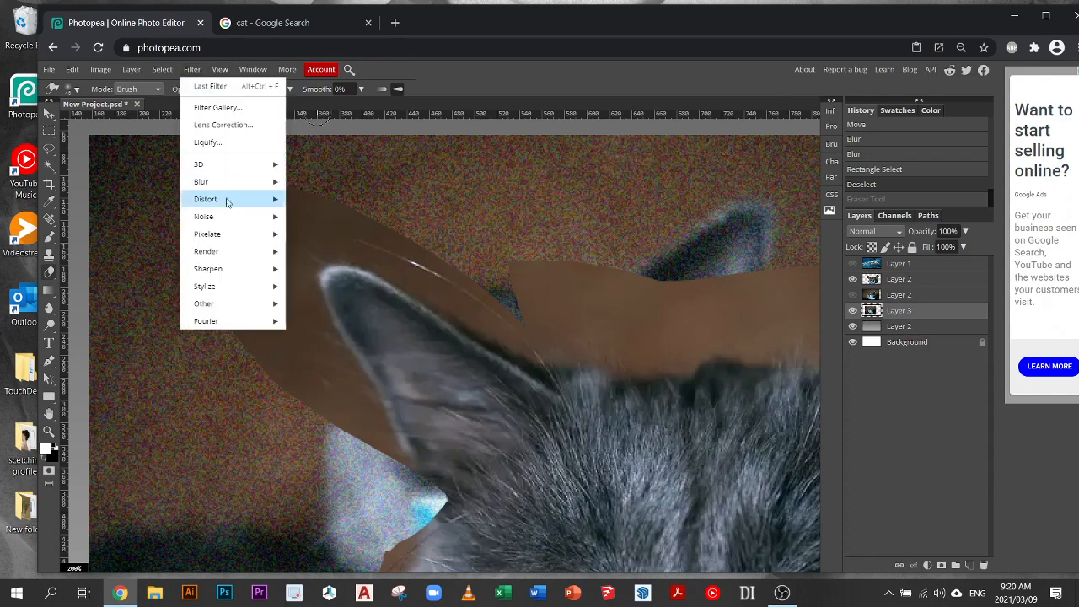
pyautogui.moveTo(215, 224)
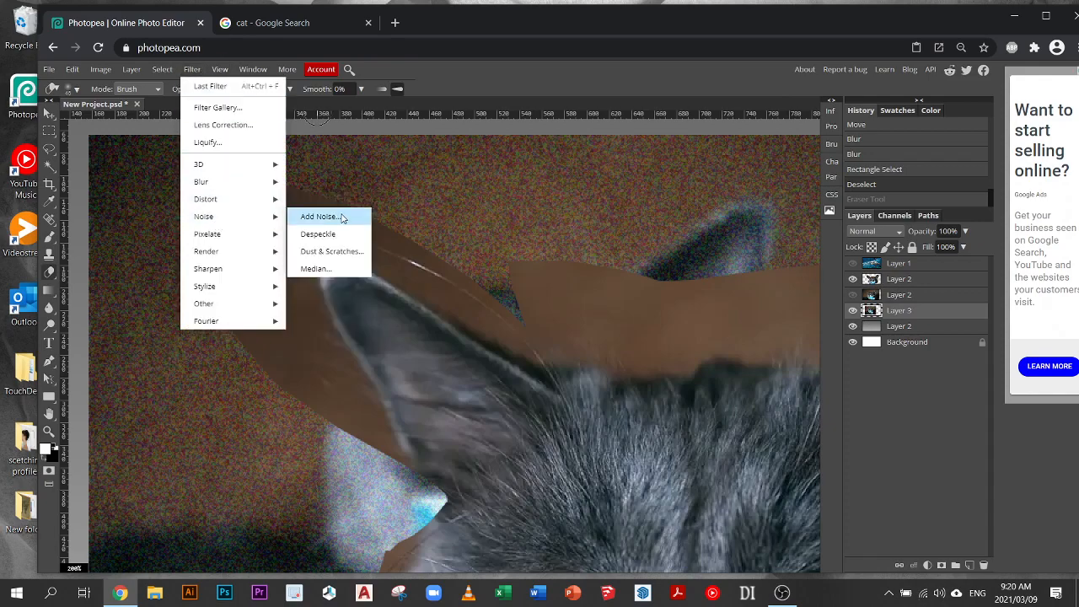
pyautogui.click(342, 218)
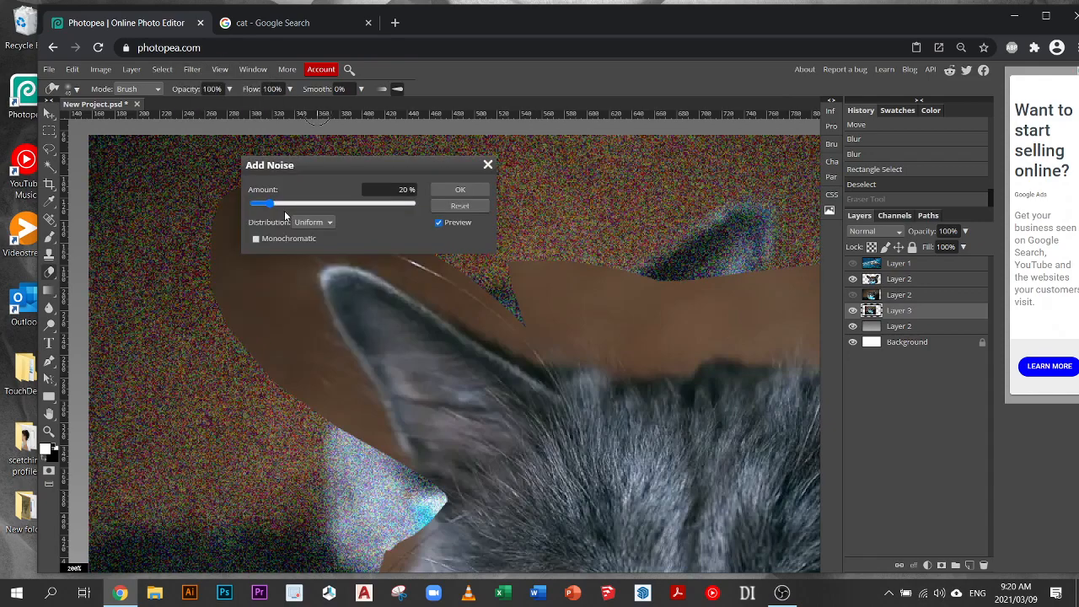
pyautogui.click(487, 165)
# Add 20% noise with uniform distribution to the cat cutout on the upper Layer 2
pyautogui.click(874, 281)
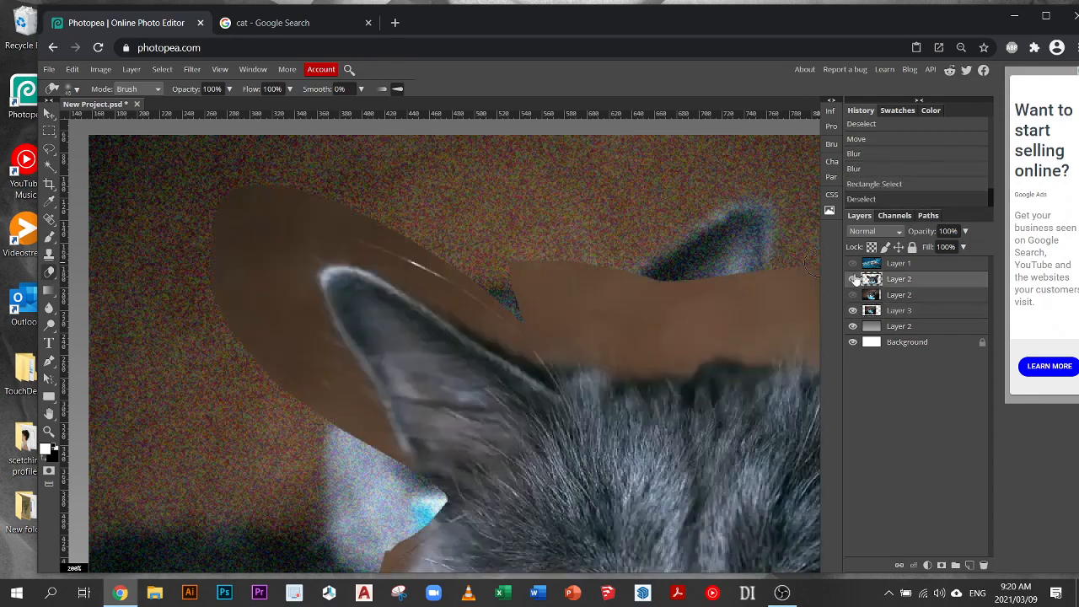
pyautogui.click(192, 69)
pyautogui.moveTo(270, 216)
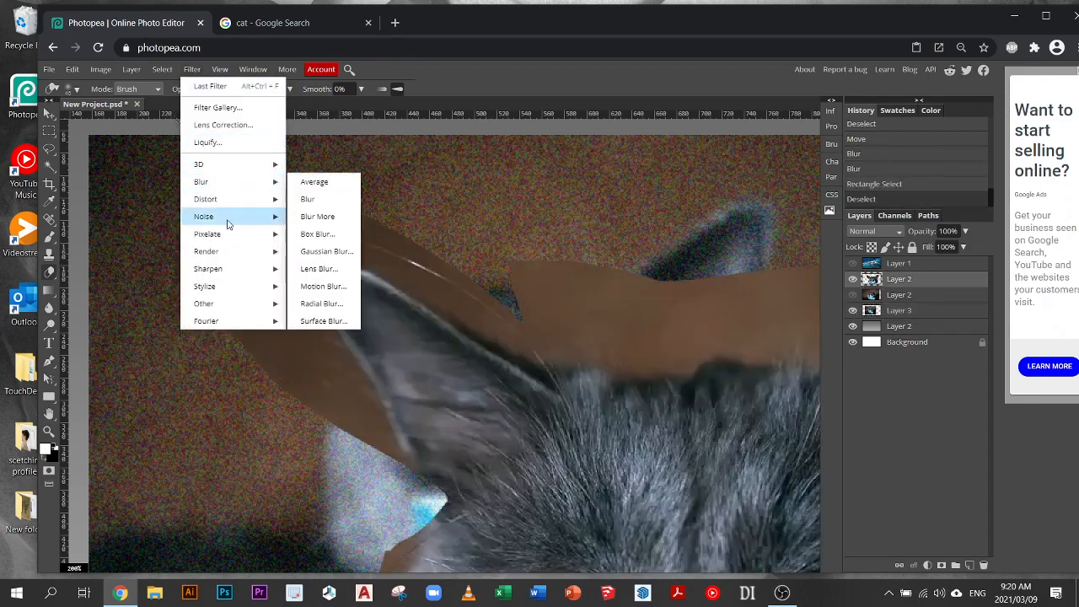
pyautogui.click(321, 219)
pyautogui.moveTo(341, 168); pyautogui.dragTo(560, 167)
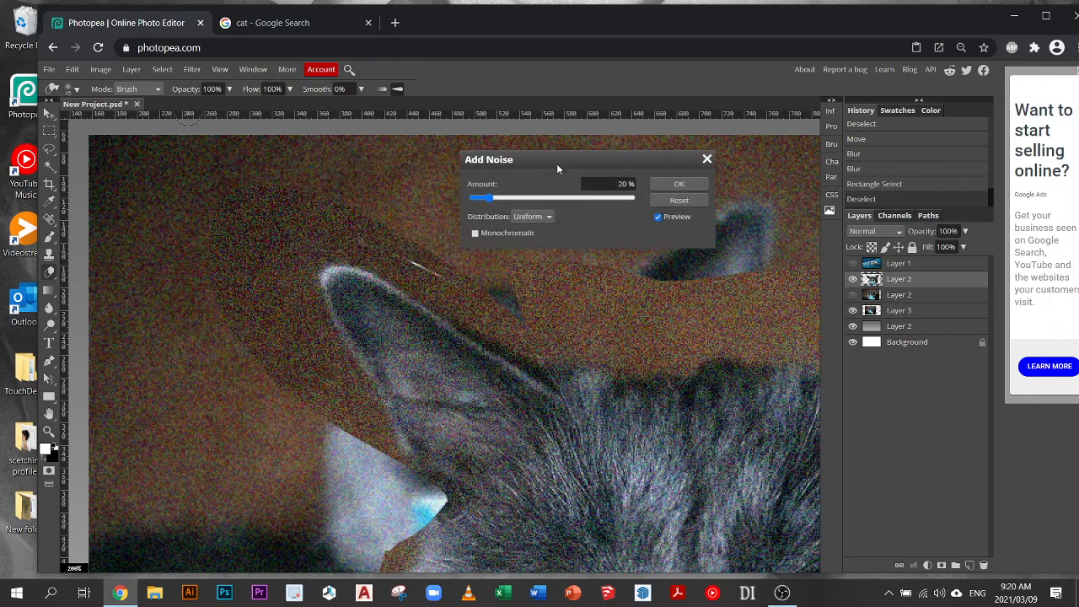
pyautogui.moveTo(506, 199)
pyautogui.mouseDown()
pyautogui.moveTo(482, 200)
pyautogui.moveTo(491, 201)
pyautogui.mouseUp()
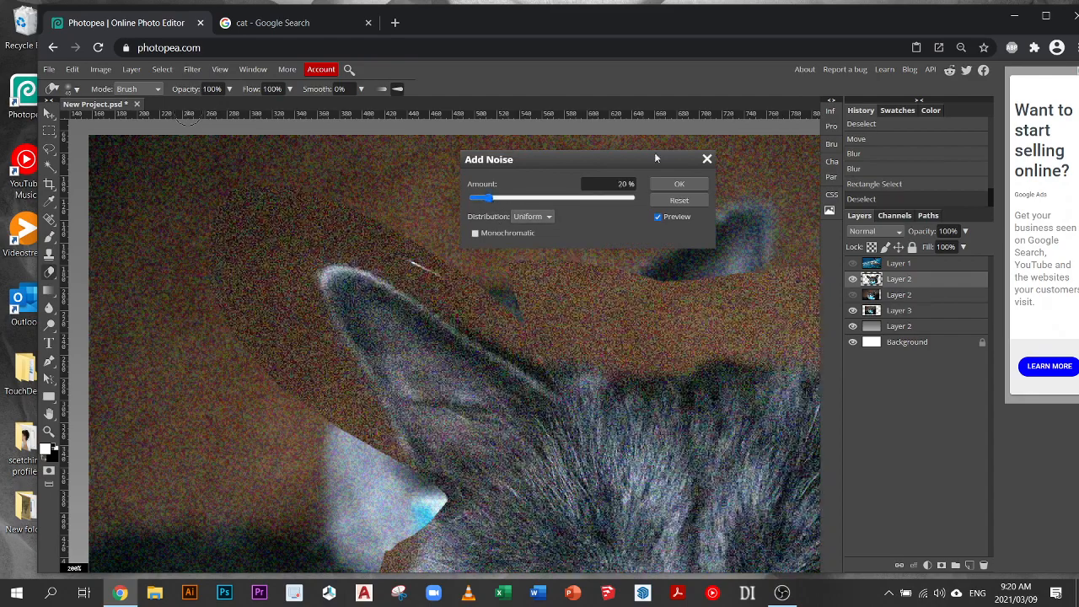
pyautogui.click(678, 184)
pyautogui.scroll(-1, 340, 211)
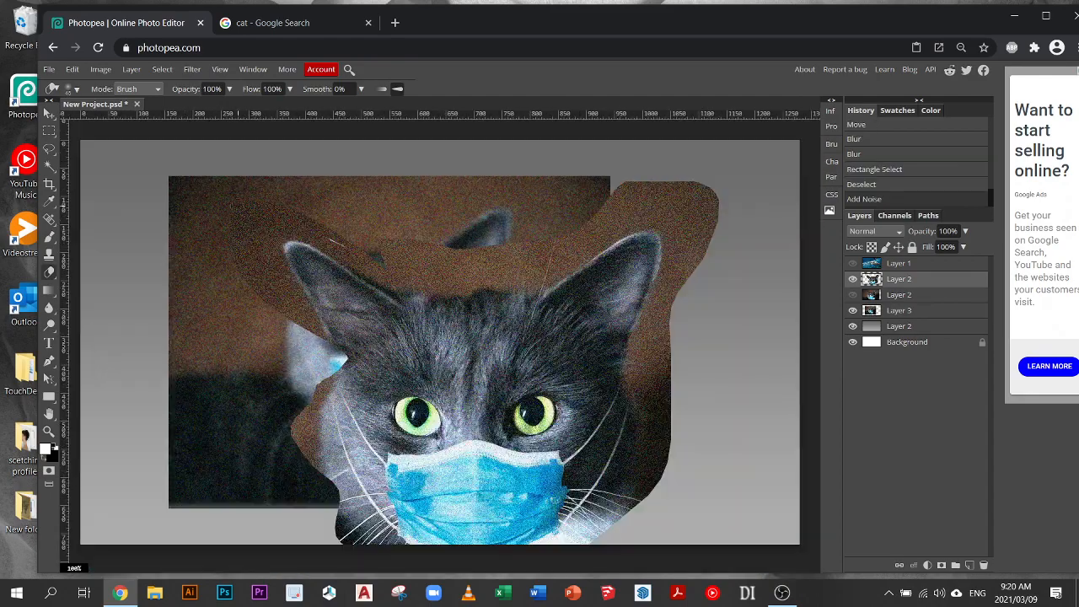
# Try an eraser stroke beside the cat's ear, and undo both the stroke and the added noise
pyautogui.moveTo(243, 209); pyautogui.dragTo(267, 207)
pyautogui.hotkey('ctrl', 'z')
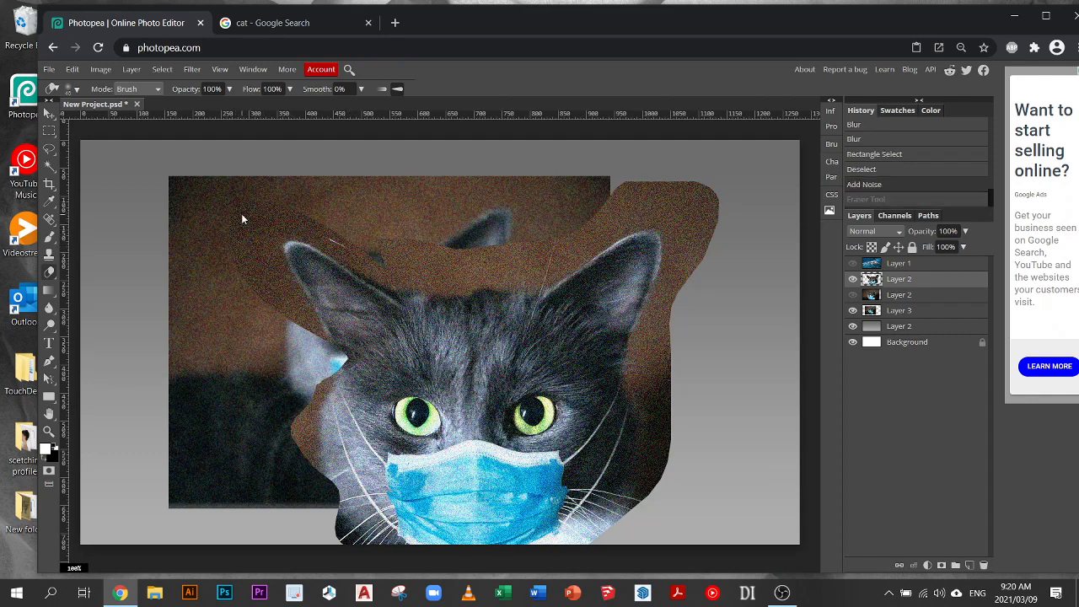
# Show the dolphin photo on Layer 1 and delete all layers between it and Background
pyautogui.click(852, 279)
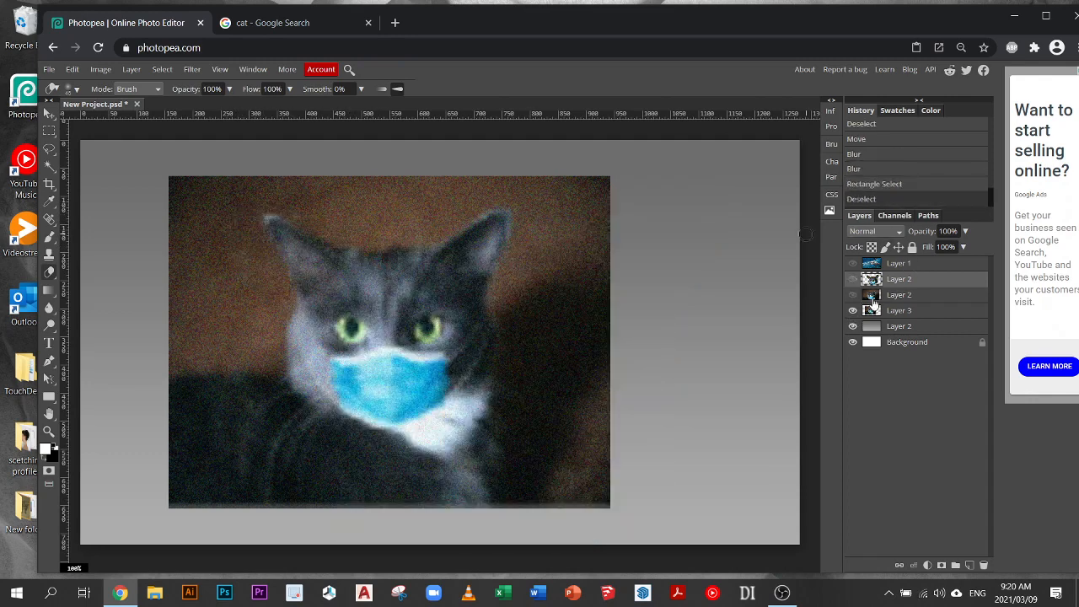
pyautogui.click(852, 263)
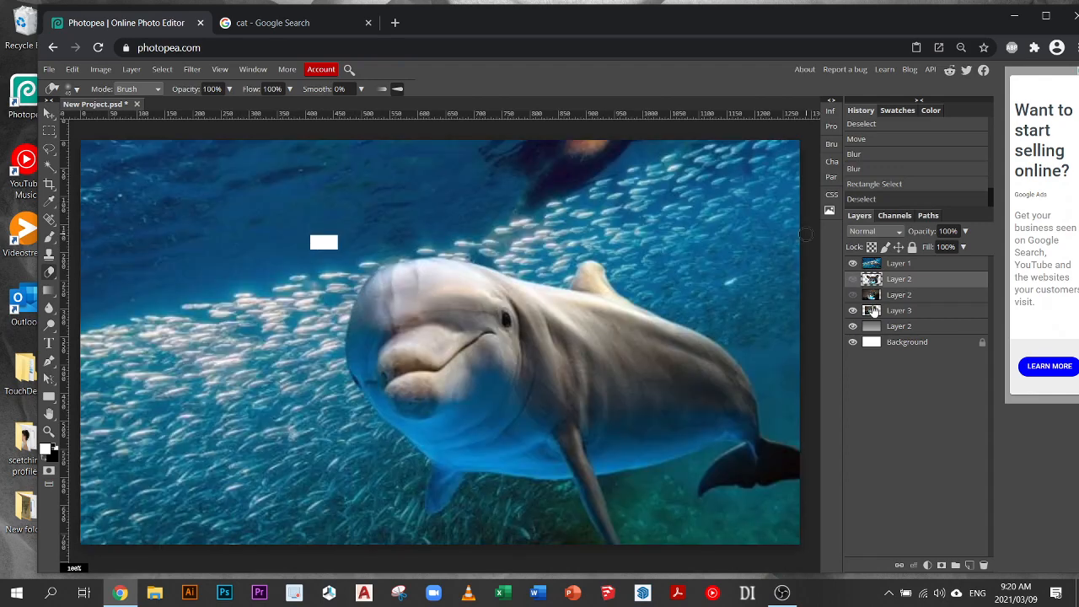
pyautogui.keyDown('shift'); pyautogui.click(873, 327); pyautogui.keyUp('shift')
pyautogui.moveTo(873, 327); pyautogui.dragTo(1005, 453)
pyautogui.moveTo(989, 560); pyautogui.dragTo(982, 565)
pyautogui.click(192, 69)
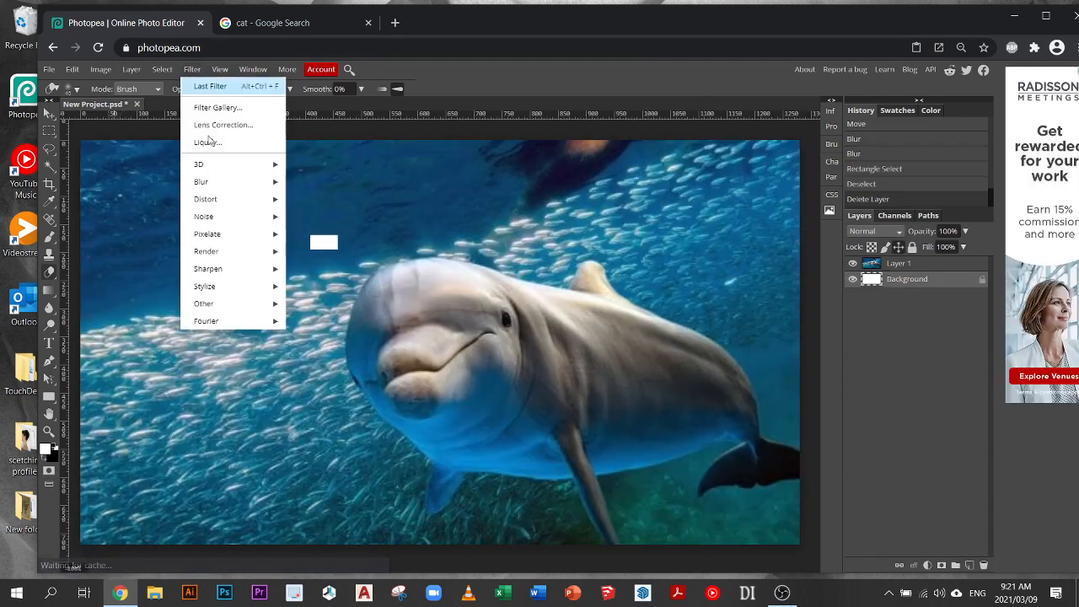
pyautogui.moveTo(210, 216)
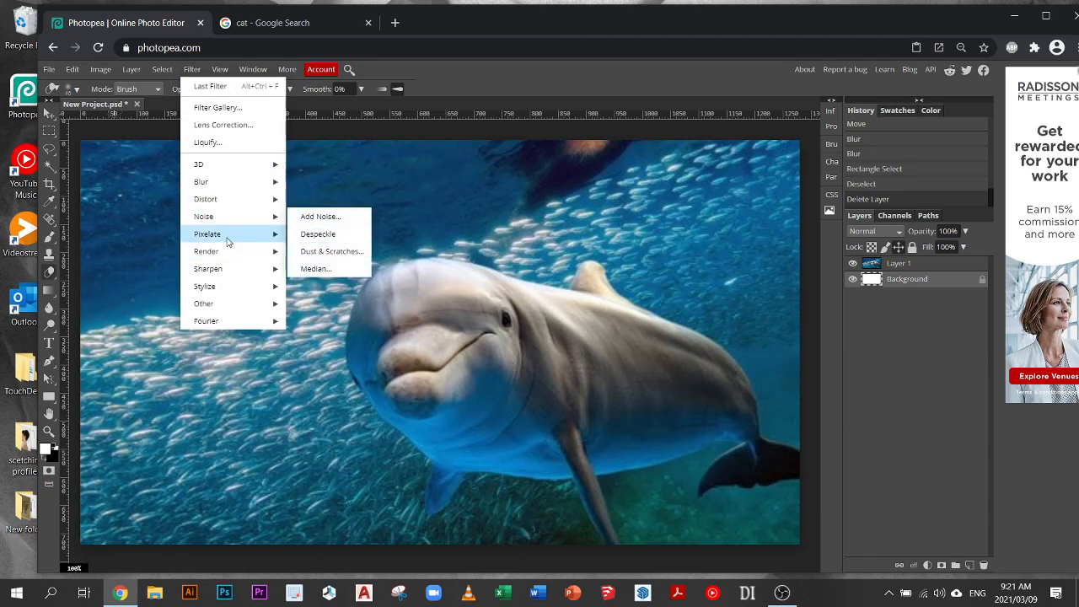
pyautogui.moveTo(227, 242)
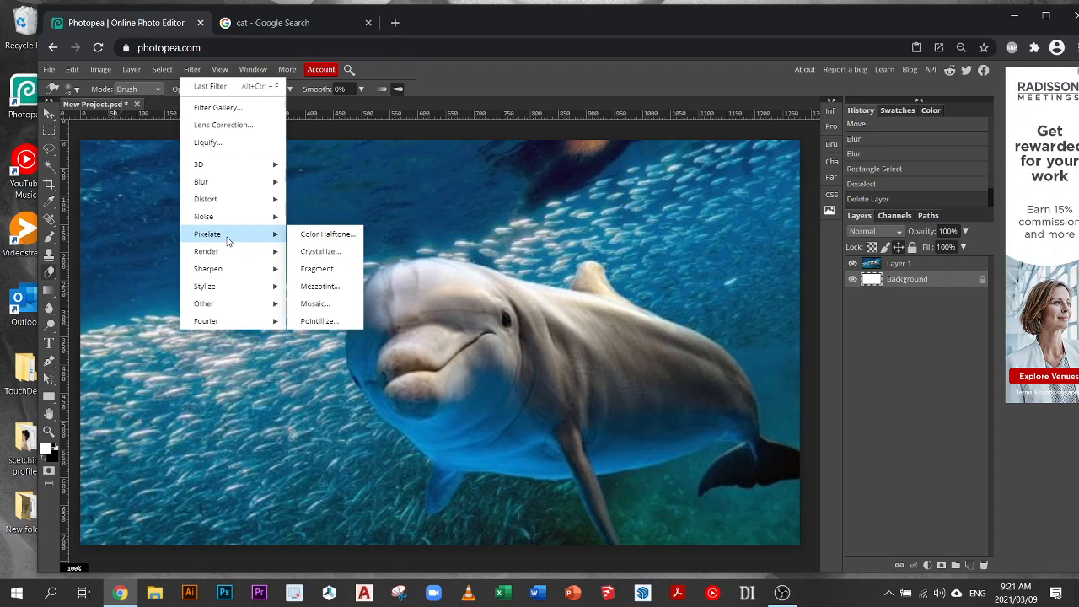
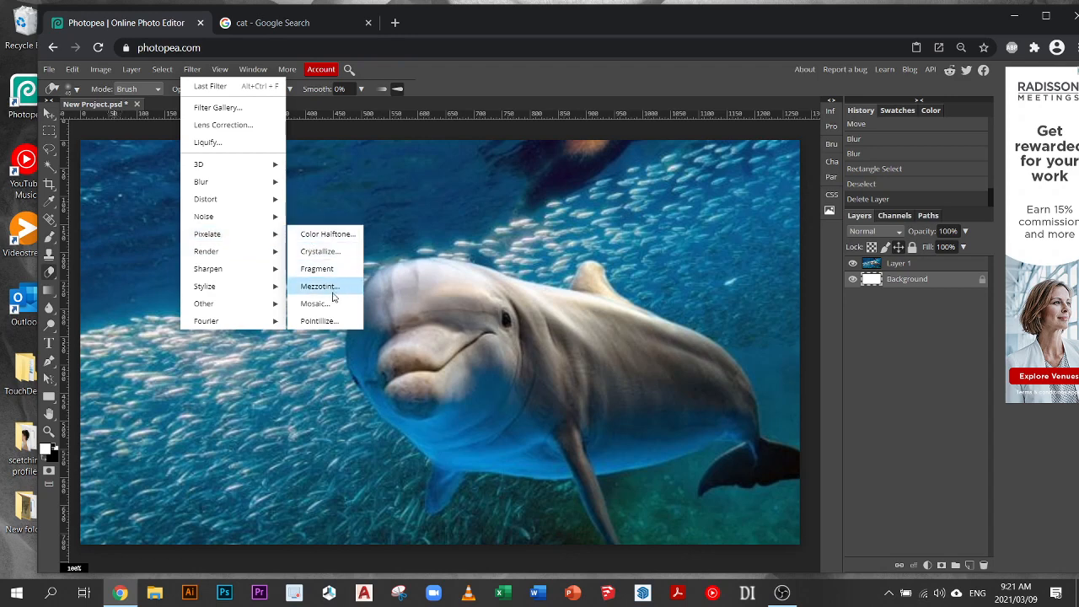
pyautogui.click(327, 302)
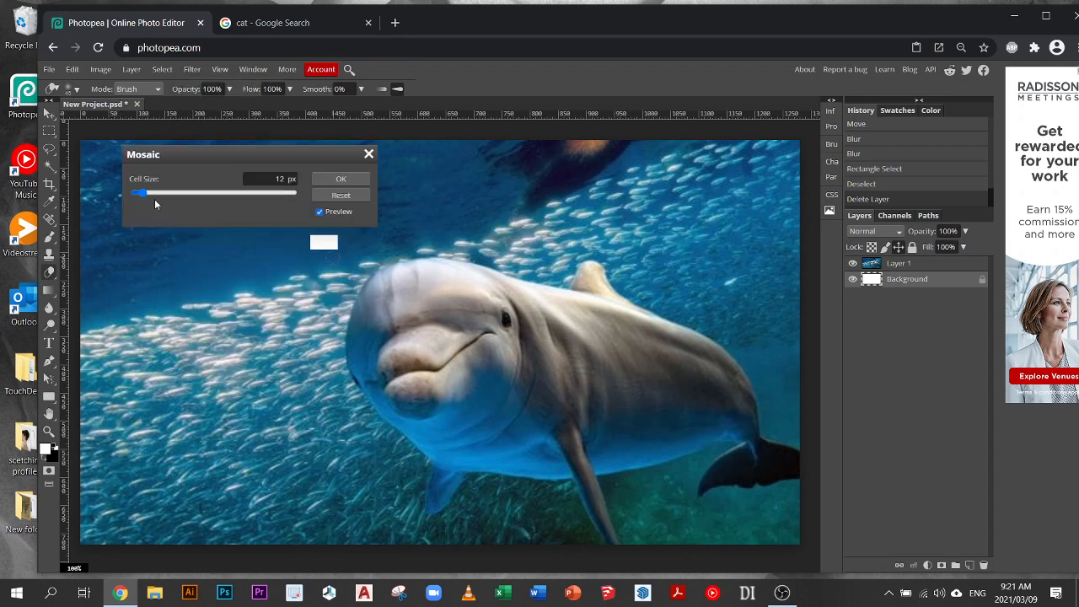
pyautogui.moveTo(155, 195); pyautogui.dragTo(193, 193)
pyautogui.press('Escape')
# Preview the Mosaic filter on Layer 1 with a cell size of 21 px, and cancel it
pyautogui.click(898, 263)
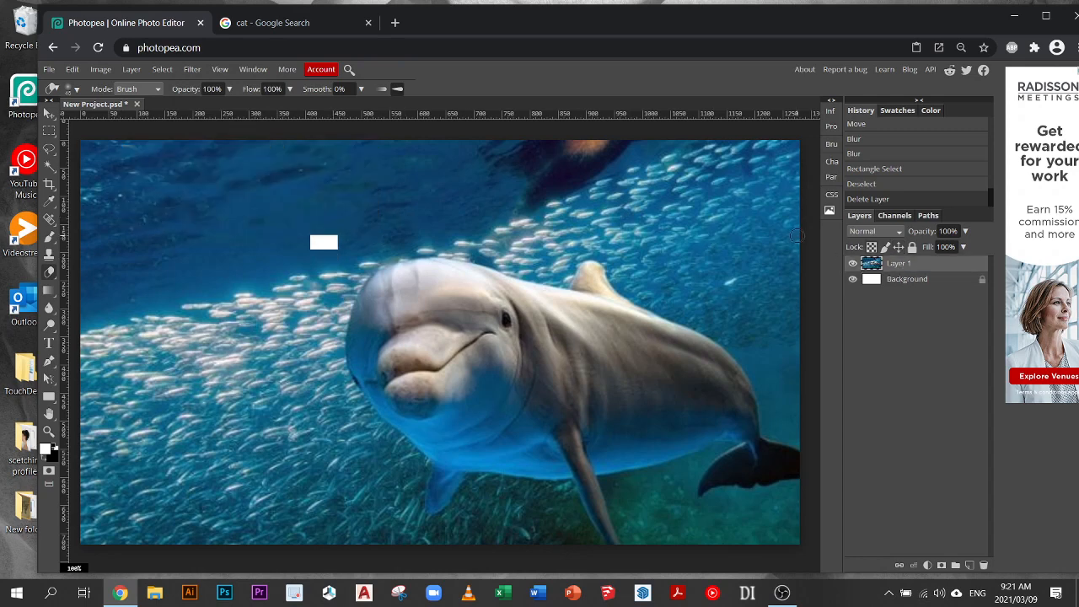
pyautogui.click(194, 70)
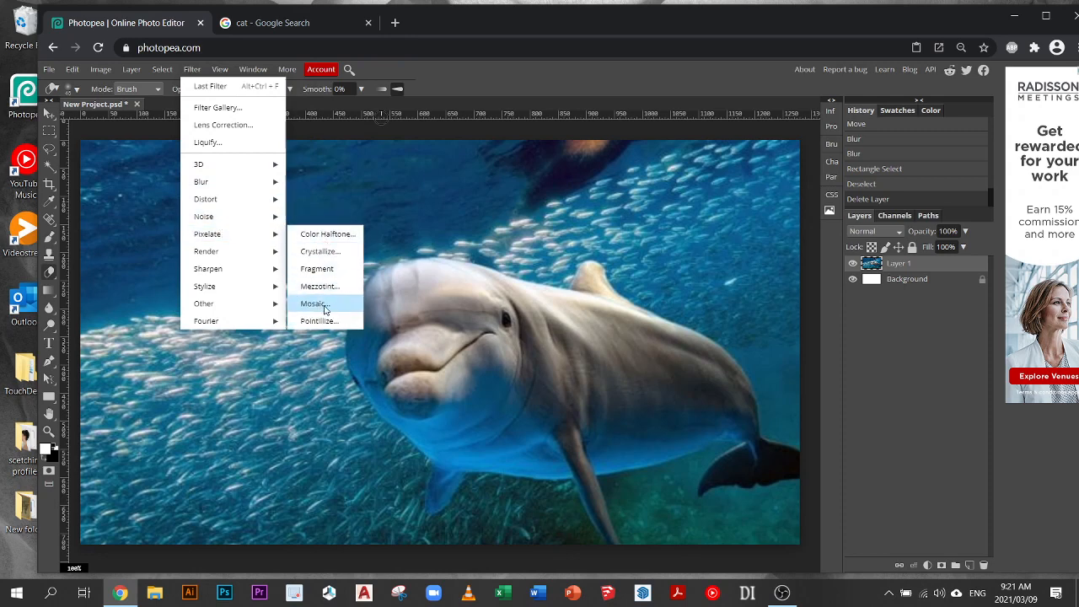
pyautogui.click(316, 303)
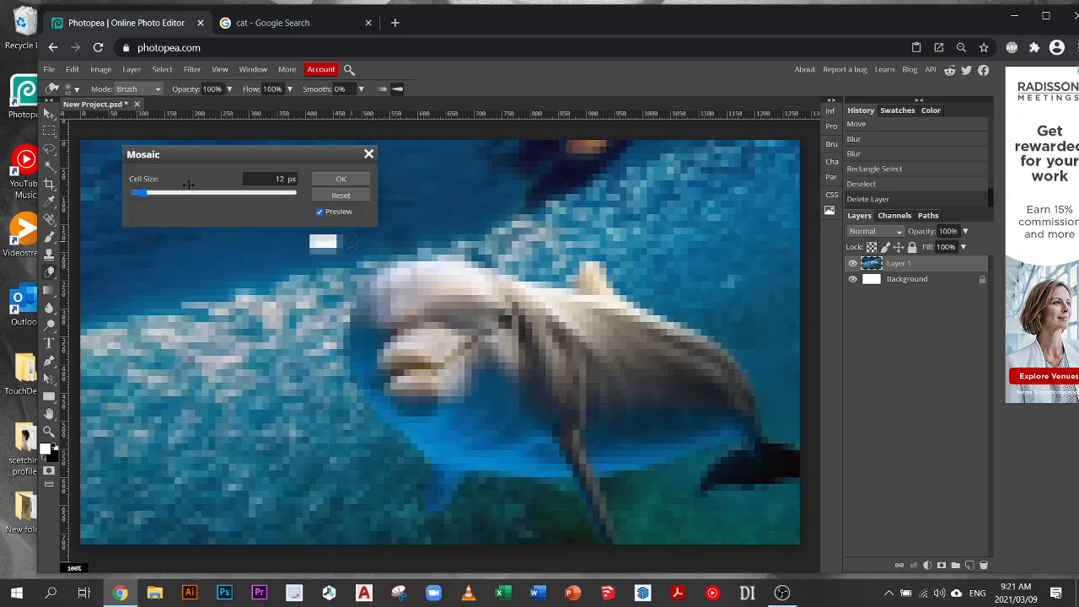
pyautogui.moveTo(143, 193); pyautogui.dragTo(151, 196)
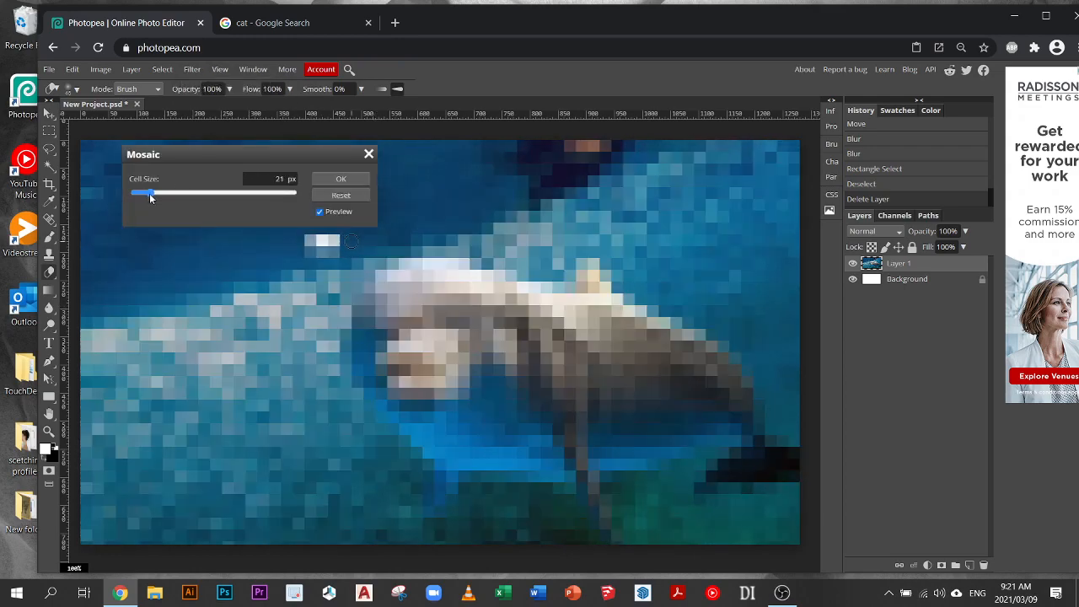
pyautogui.click(369, 153)
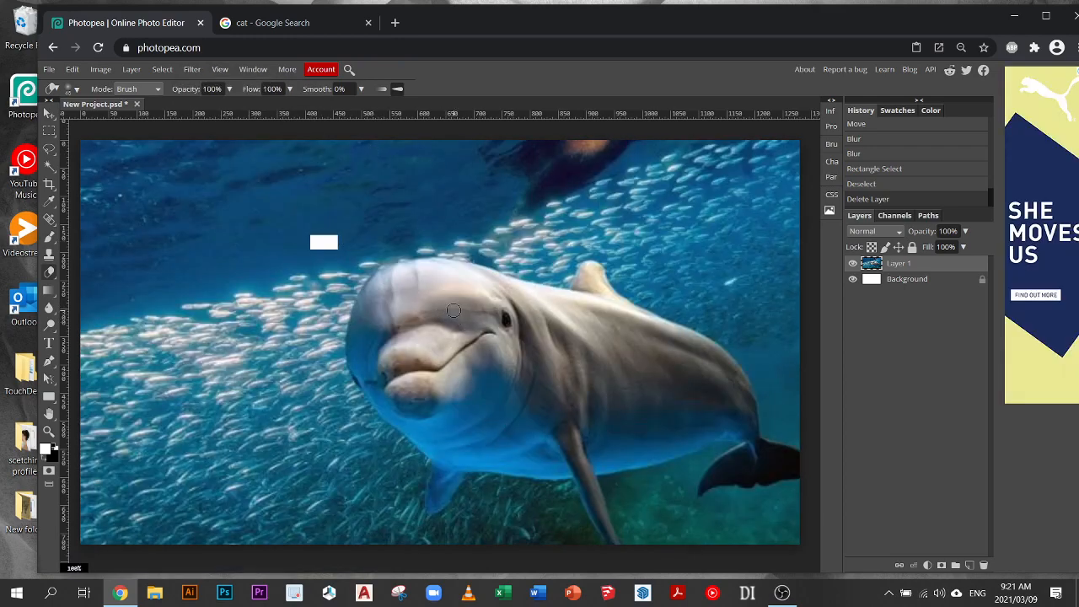
# Make a rectangular selection around the dolphin's tail and rear underside on Layer 1
pyautogui.click(49, 131)
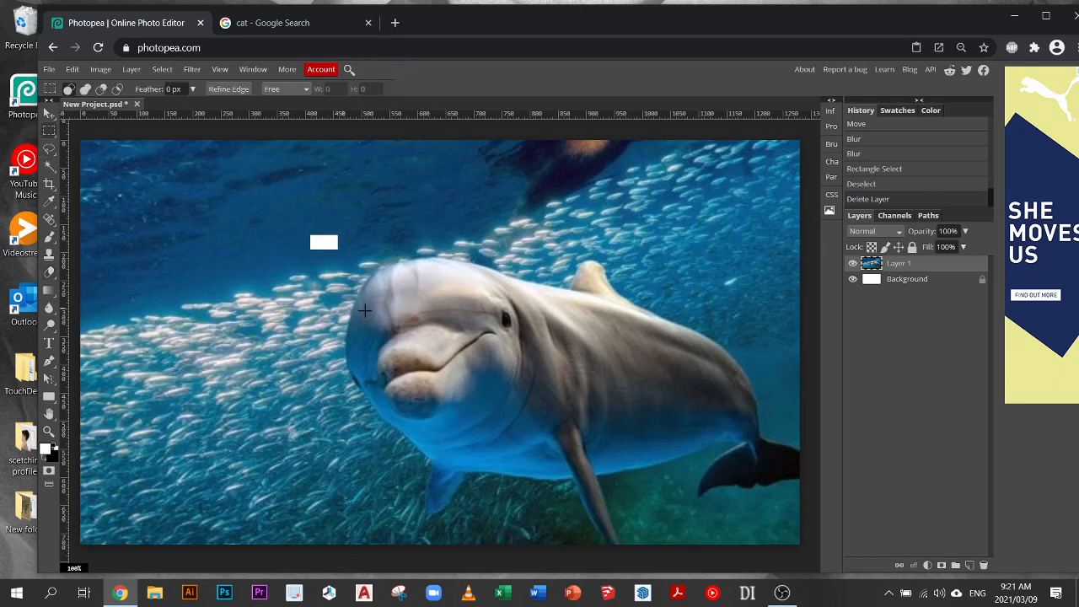
pyautogui.scroll(2, 412, 317)
pyautogui.scroll(-2, 413, 317)
pyautogui.moveTo(603, 396); pyautogui.dragTo(785, 490)
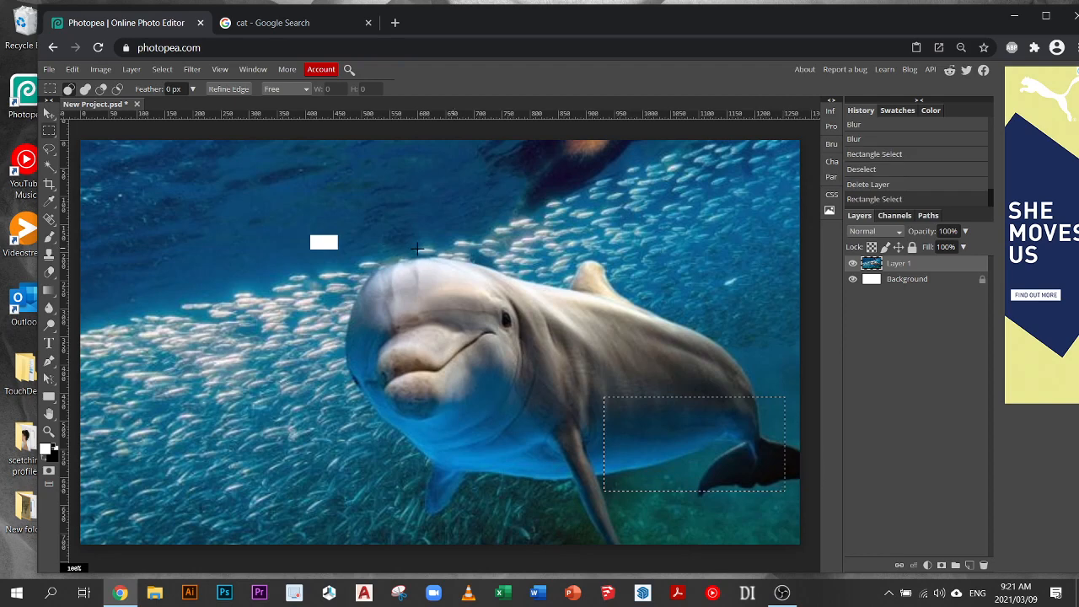
# Apply the Mosaic filter with an enlarged cell size to the selected tail area, deselect, and undo both changes
pyautogui.click(192, 69)
pyautogui.moveTo(231, 215)
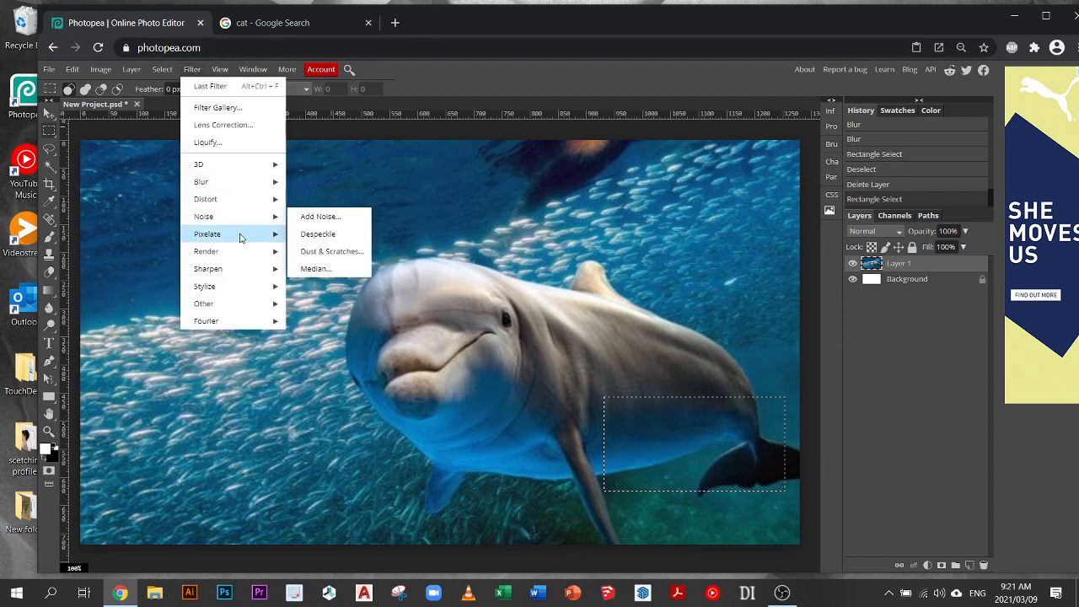
pyautogui.moveTo(236, 234)
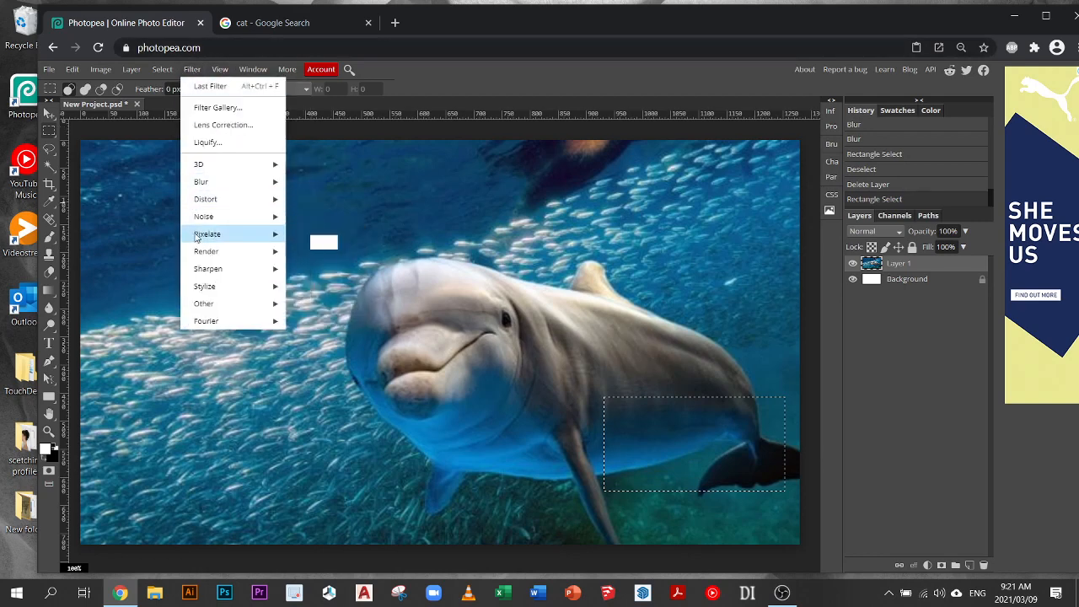
pyautogui.click(330, 300)
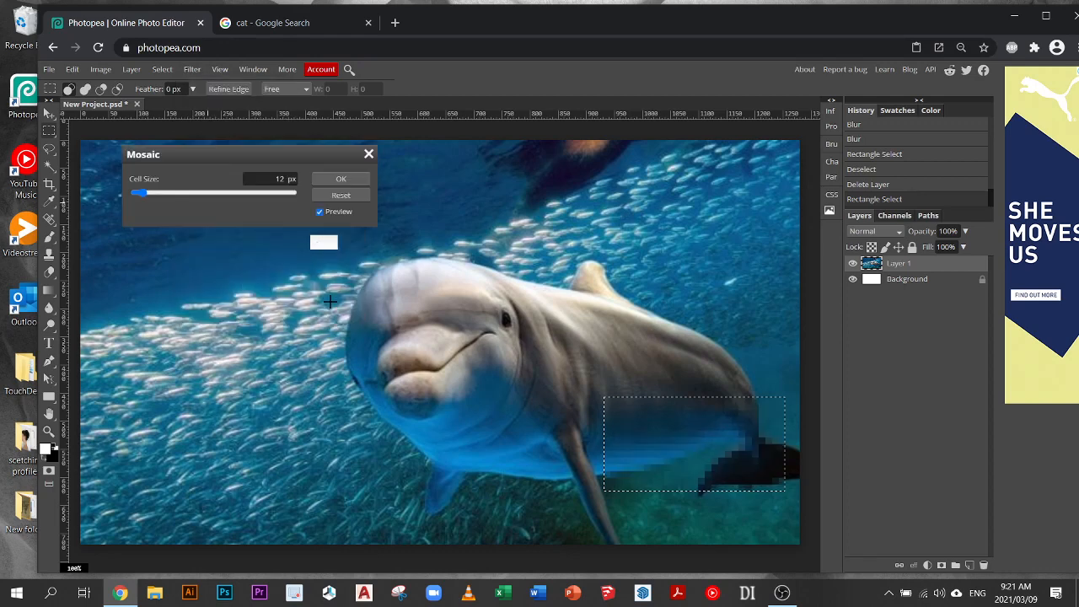
pyautogui.moveTo(140, 192); pyautogui.dragTo(164, 194)
pyautogui.click(335, 179)
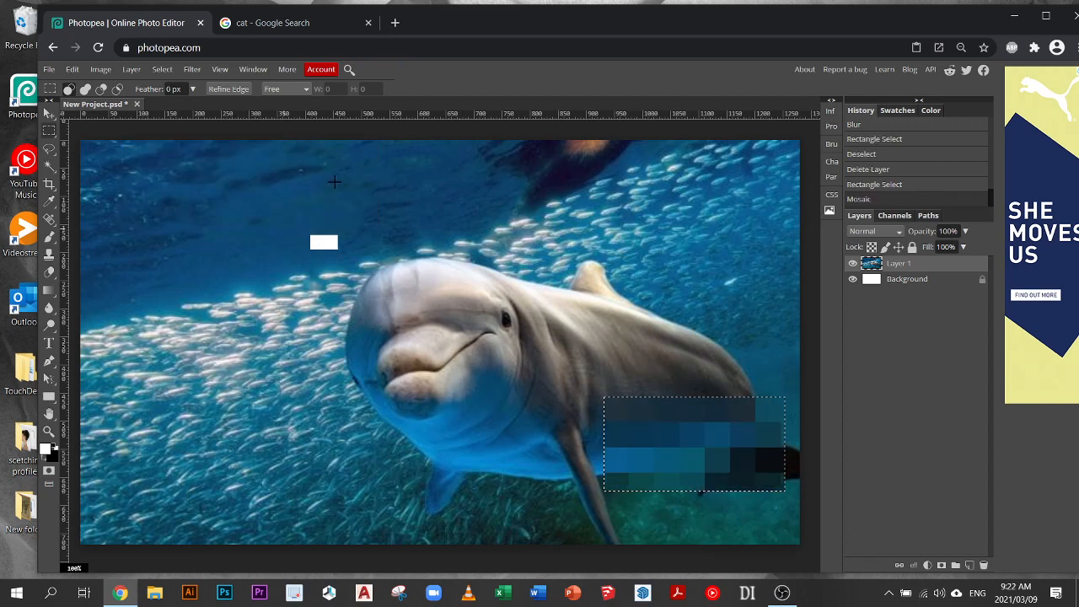
pyautogui.hotkey('ctrl', 'd')
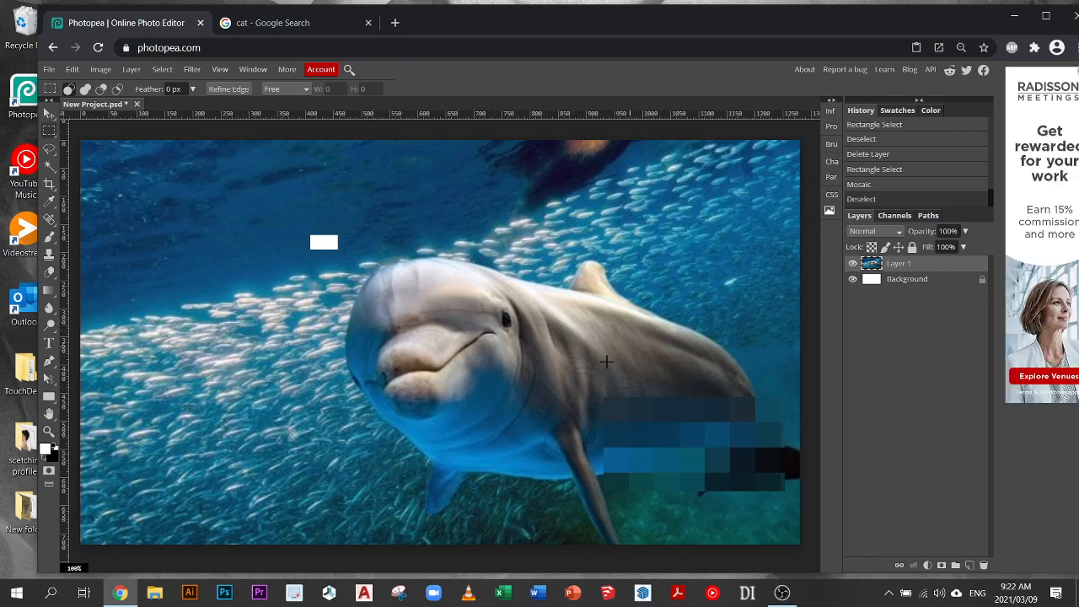
pyautogui.hotkey('ctrl', 'z')
pyautogui.hotkey('ctrl', 'z')
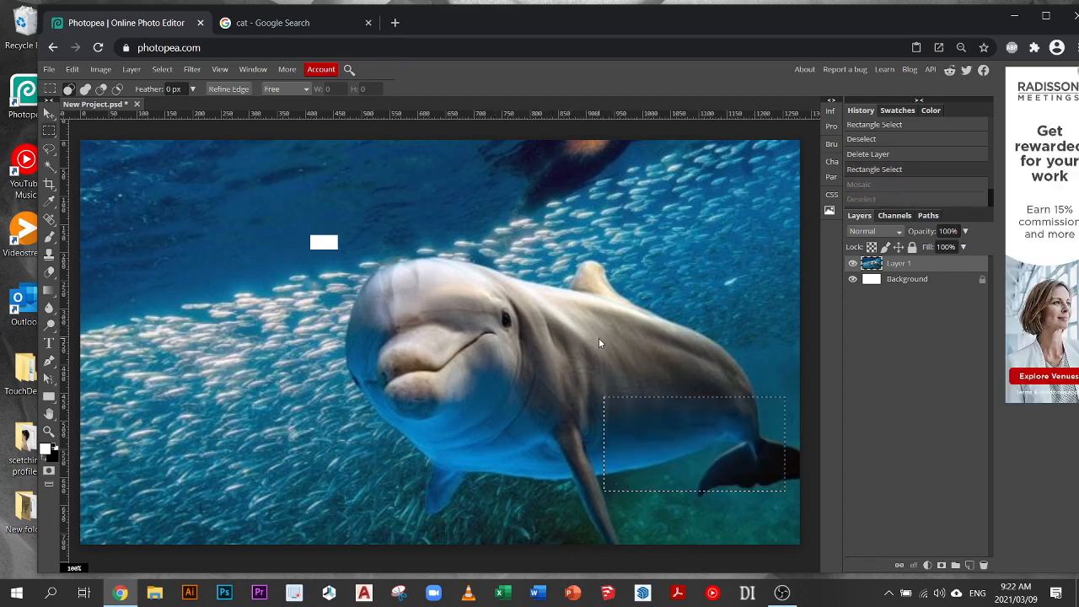
# Select a small rectangle around the dolphin's eye, preview the Mosaic filter on it, cancel the filter, and clear the selection
pyautogui.moveTo(487, 299); pyautogui.dragTo(529, 341)
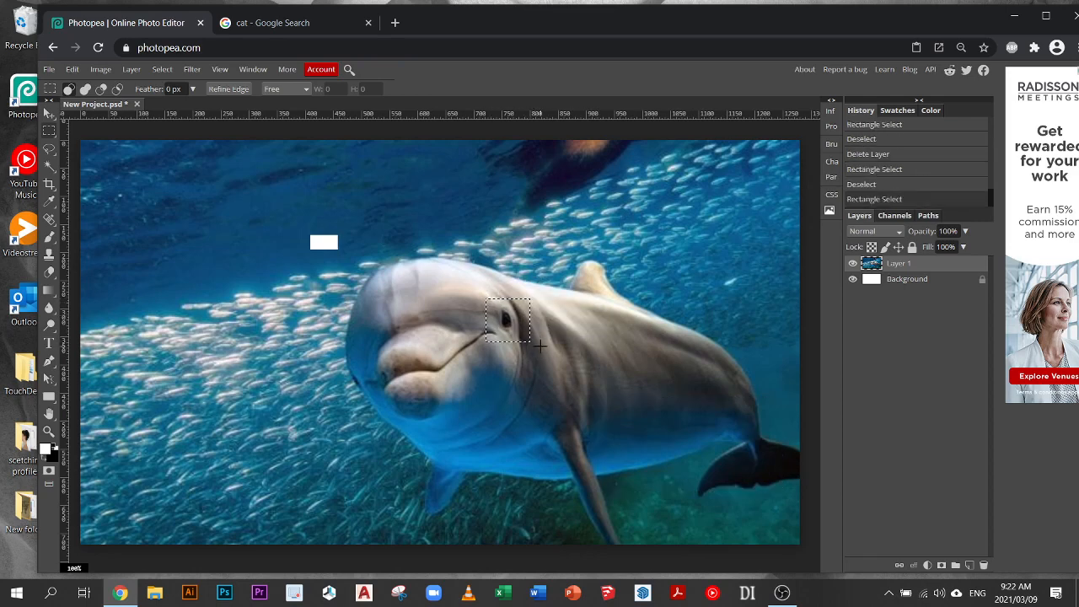
pyautogui.click(203, 73)
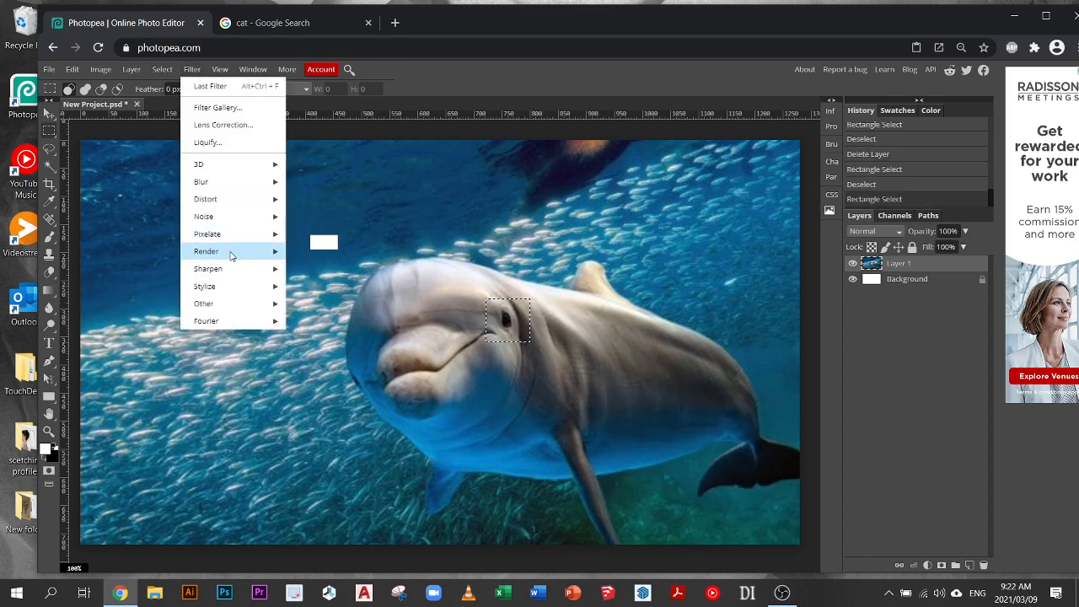
pyautogui.moveTo(235, 238)
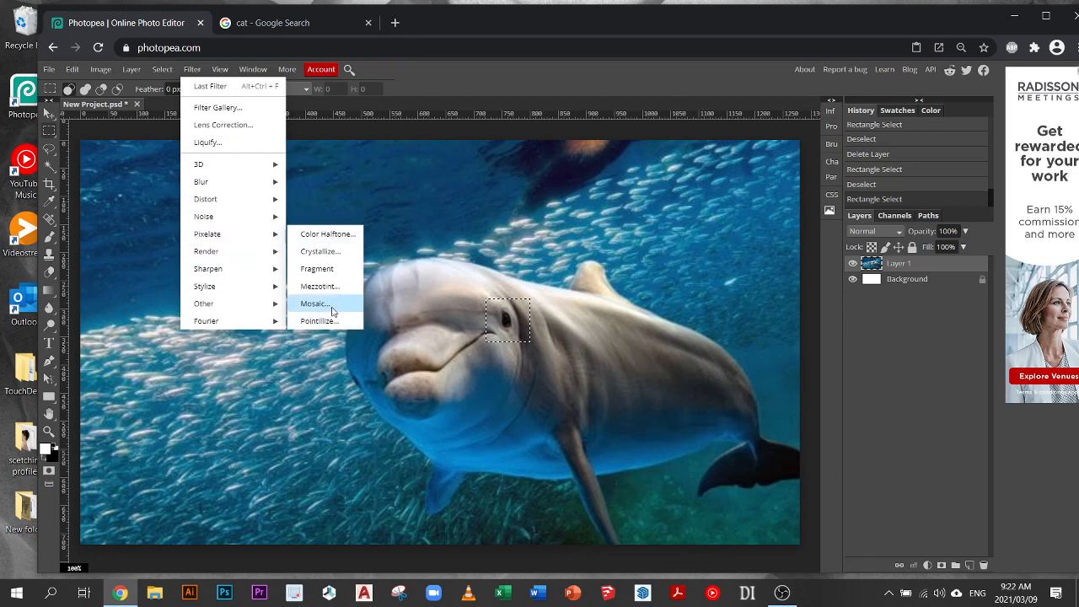
pyautogui.click(326, 304)
pyautogui.moveTo(171, 194); pyautogui.dragTo(154, 192)
pyautogui.click(369, 158)
pyautogui.click(451, 274)
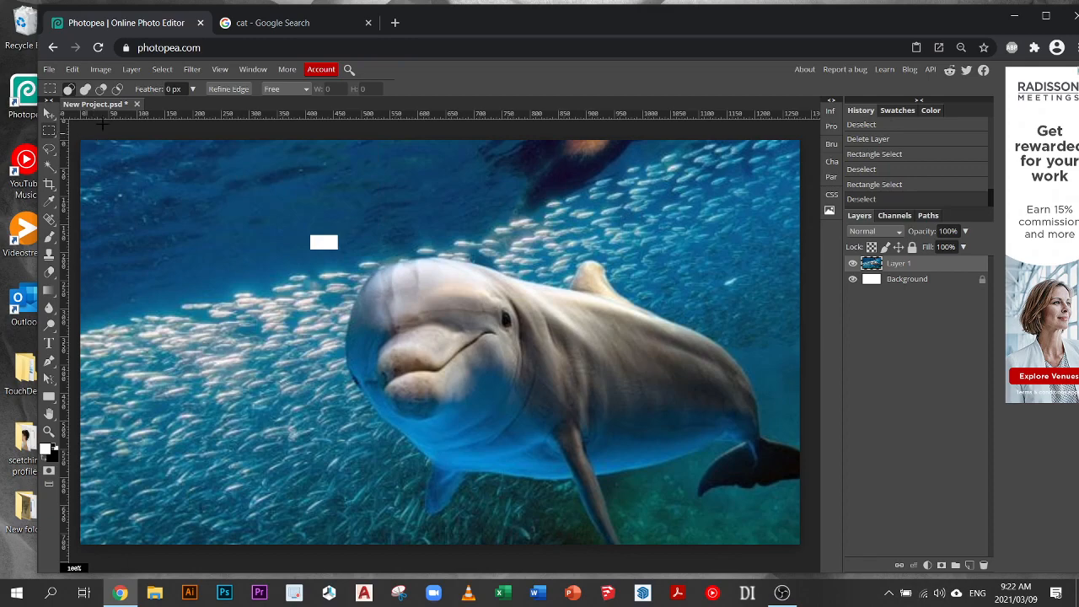
# Switch to the Google Images page and search for "abtractr background"
pyautogui.click(274, 25)
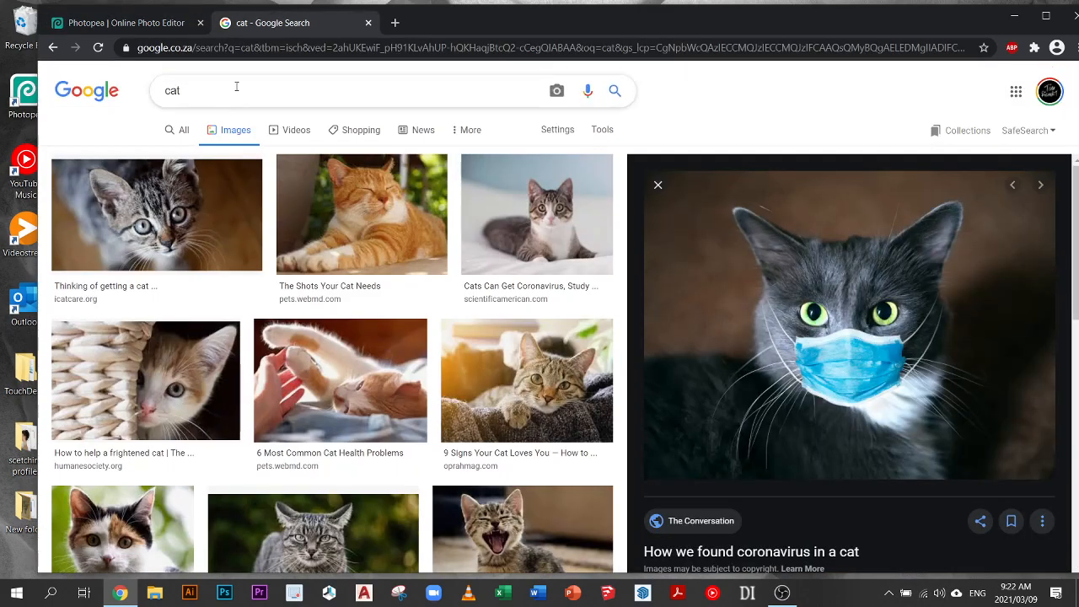
pyautogui.tripleClick(236, 87)
pyautogui.write('abtractr')
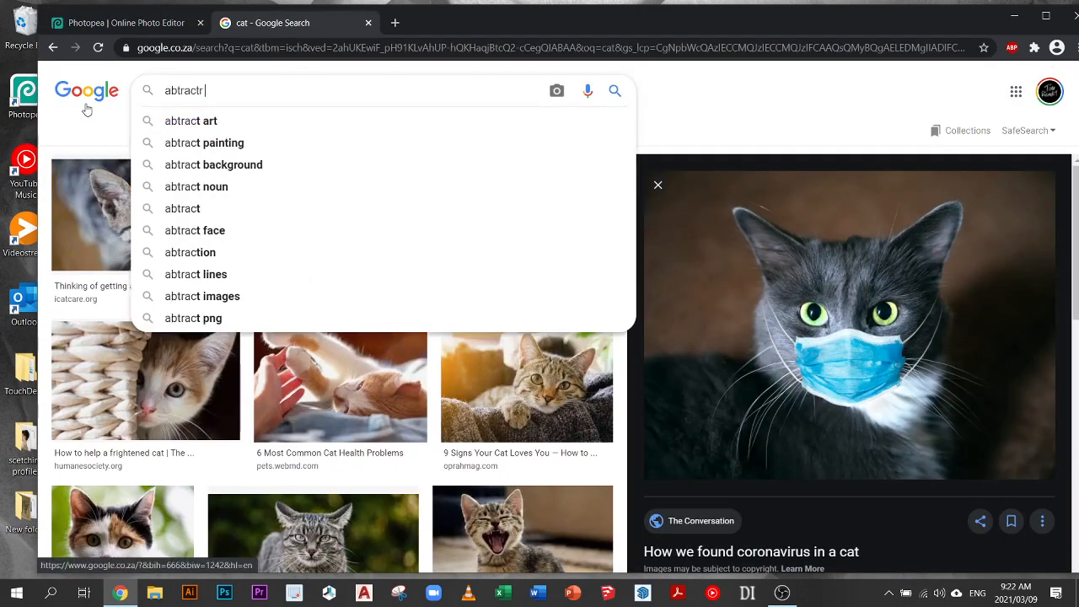
pyautogui.press('Escape')
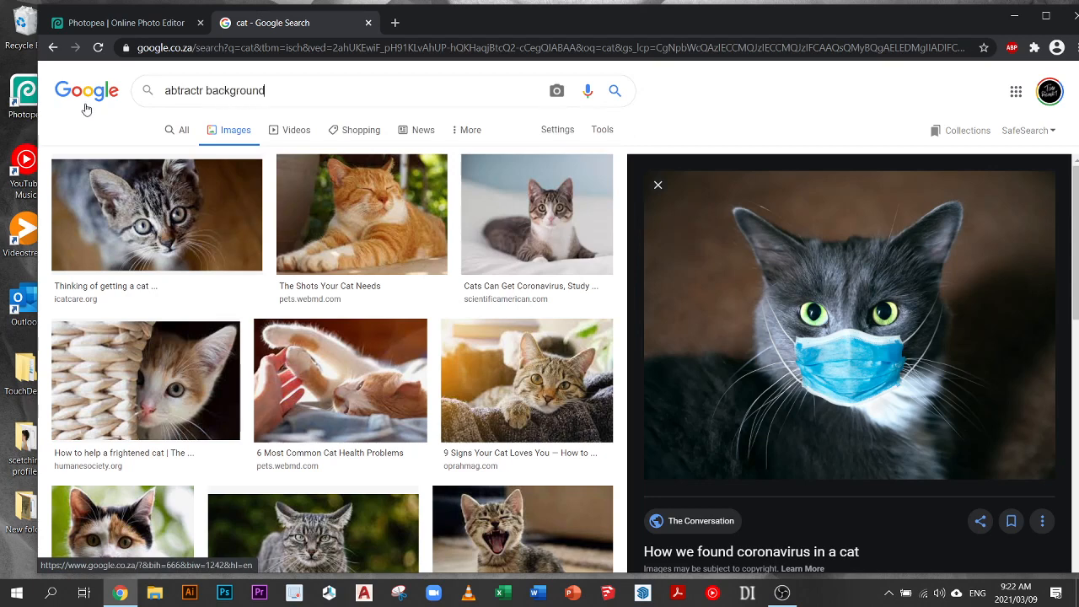
pyautogui.click(253, 90)
pyautogui.press('Return')
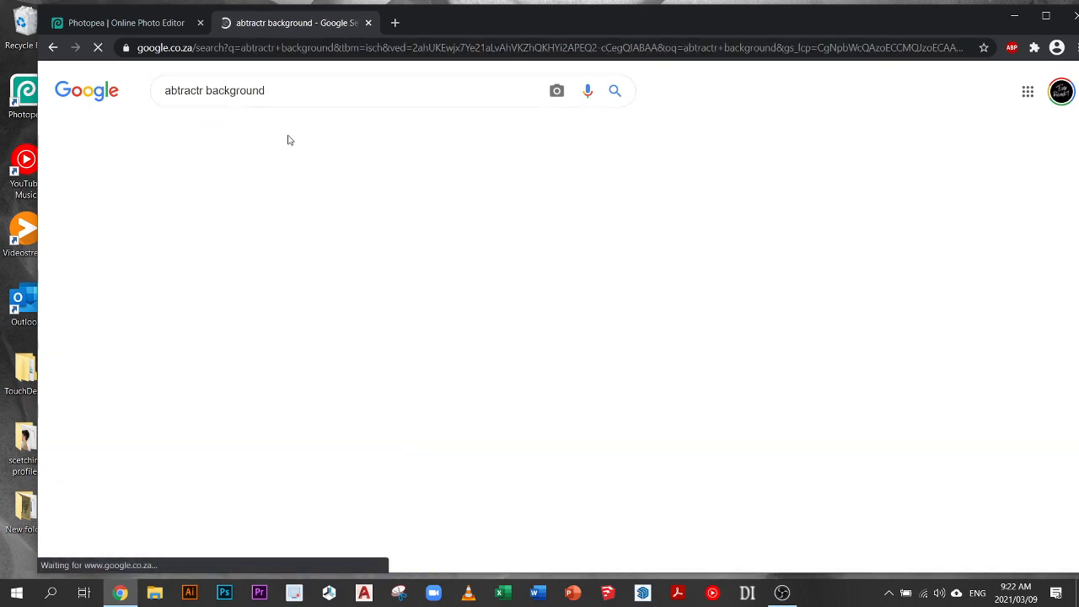
# Copy the dark blue Pngtree background with diagonal lines, and open the Liquid Abstract Background result
pyautogui.scroll(-2, 411, 258)
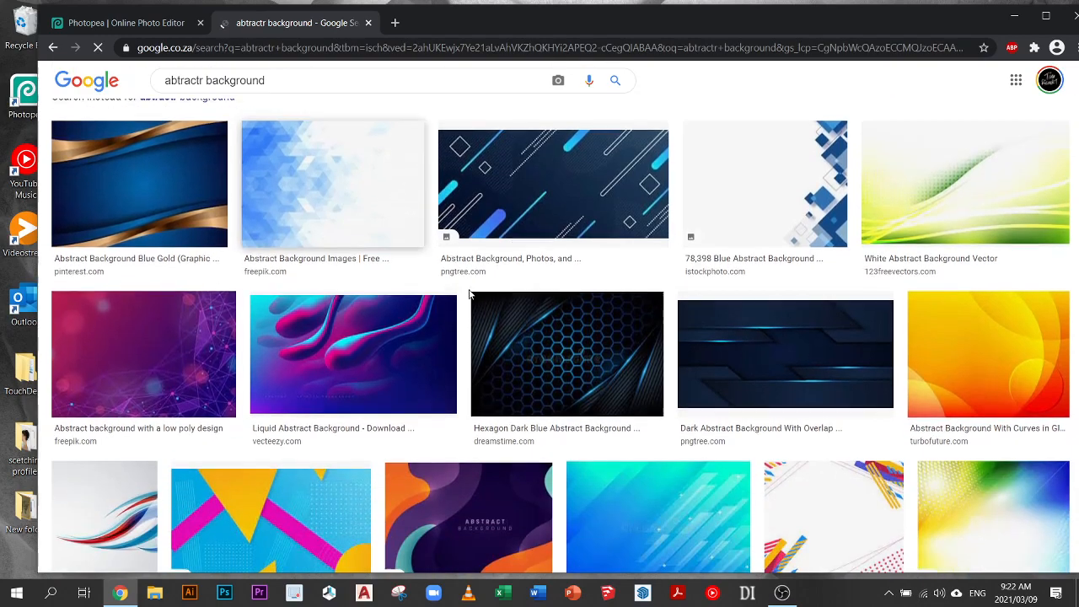
pyautogui.click(553, 191)
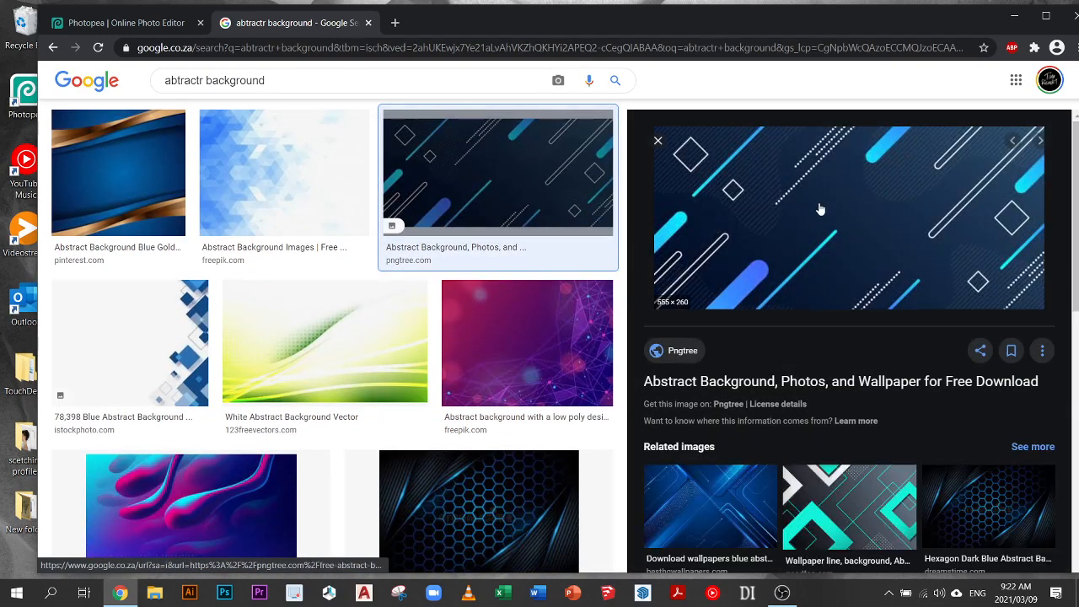
pyautogui.rightClick(838, 208)
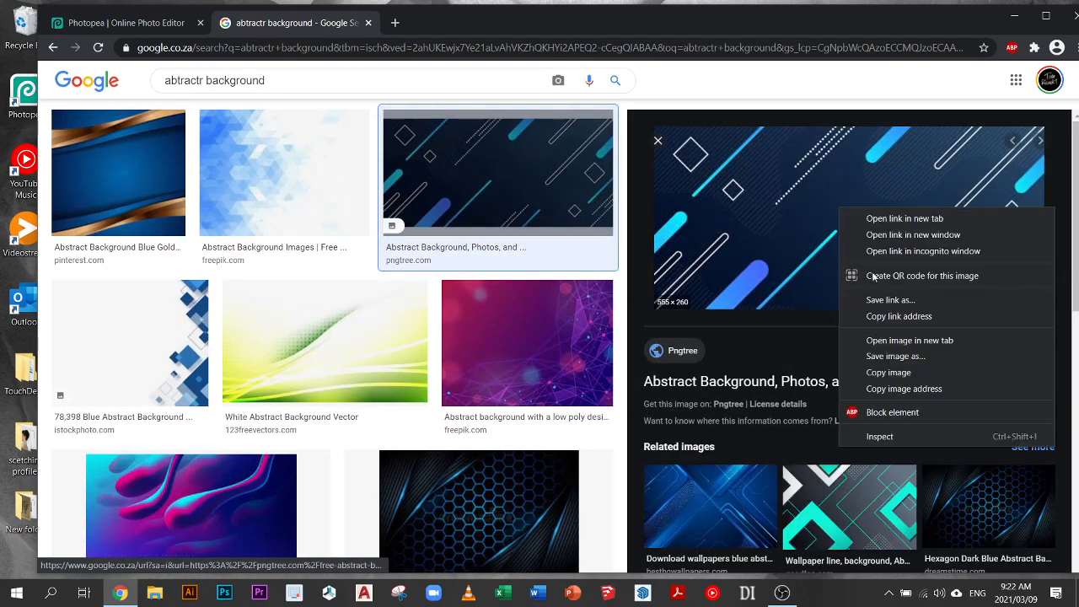
pyautogui.click(894, 378)
pyautogui.scroll(-3, 252, 312)
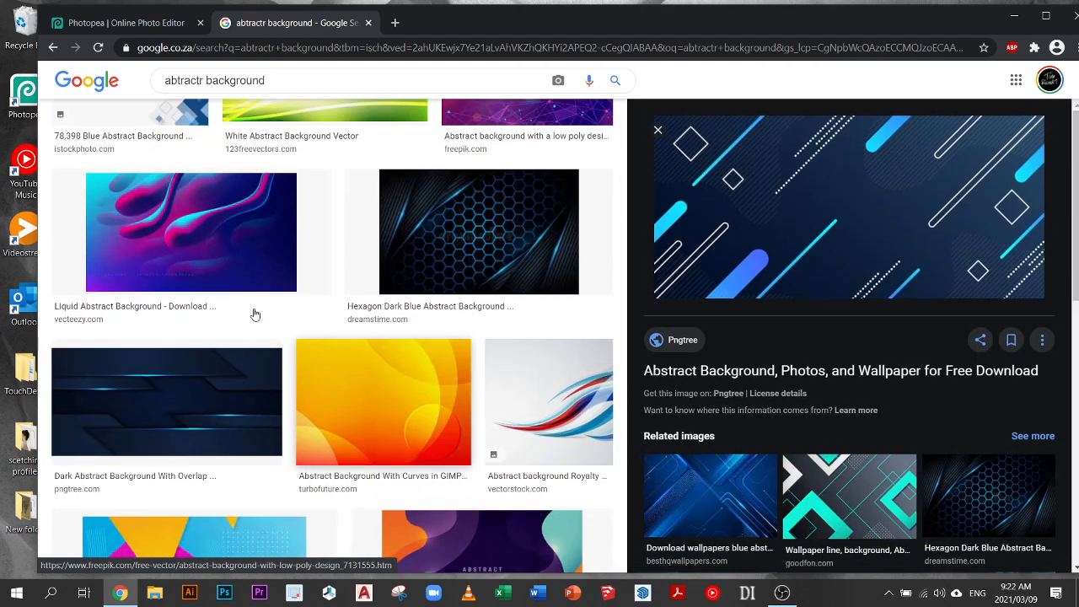
pyautogui.click(208, 275)
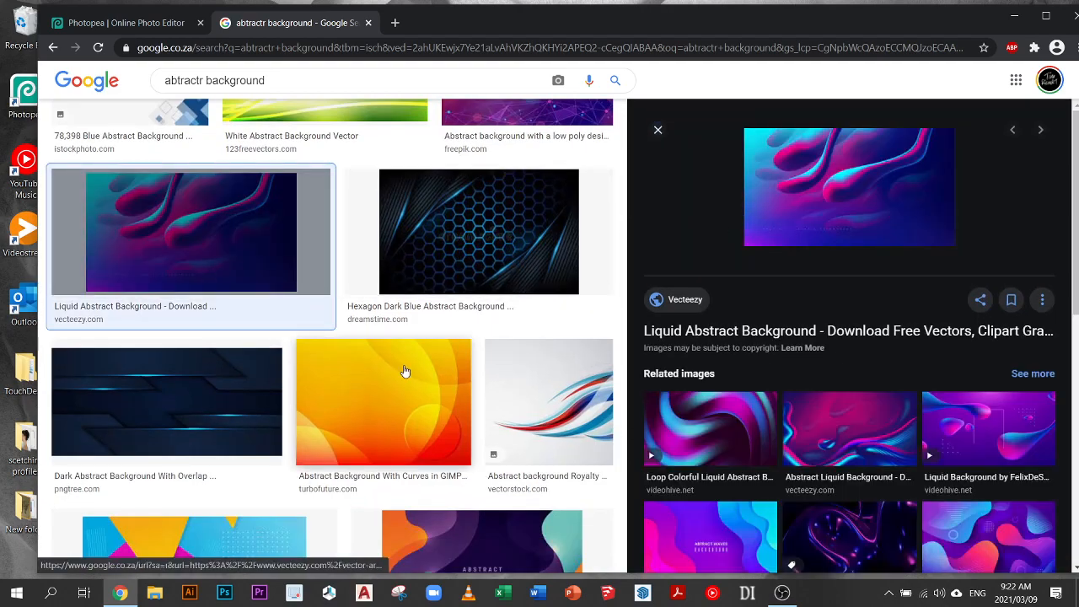
# Copy the yellow-orange curves background from TurboFuture and paste it into the dolphin project in Photopea
pyautogui.scroll(-1, 404, 372)
pyautogui.click(410, 355)
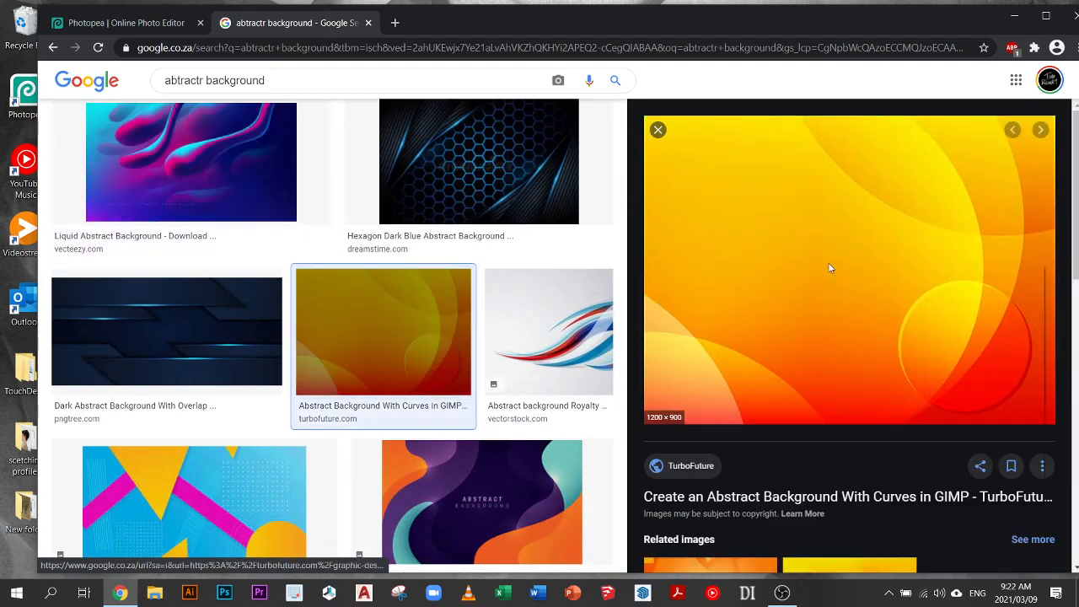
pyautogui.rightClick(827, 262)
pyautogui.click(890, 428)
pyautogui.click(160, 28)
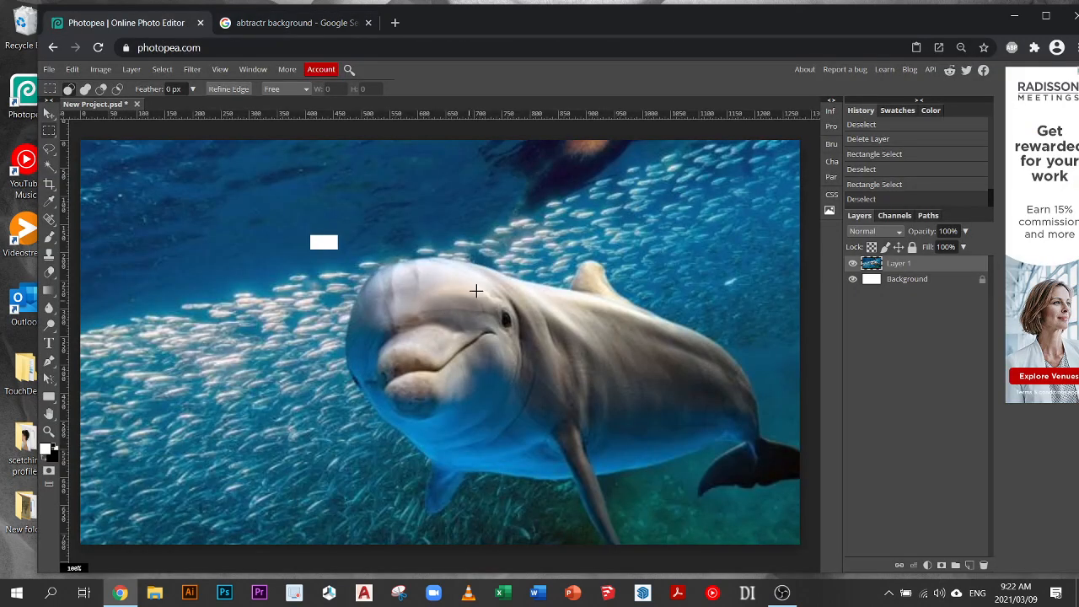
pyautogui.hotkey('ctrl', 'v')
# Enlarge the pasted yellow-orange image on Layer 2 until it covers the full canvas width
pyautogui.hotkey('ctrl', '-')
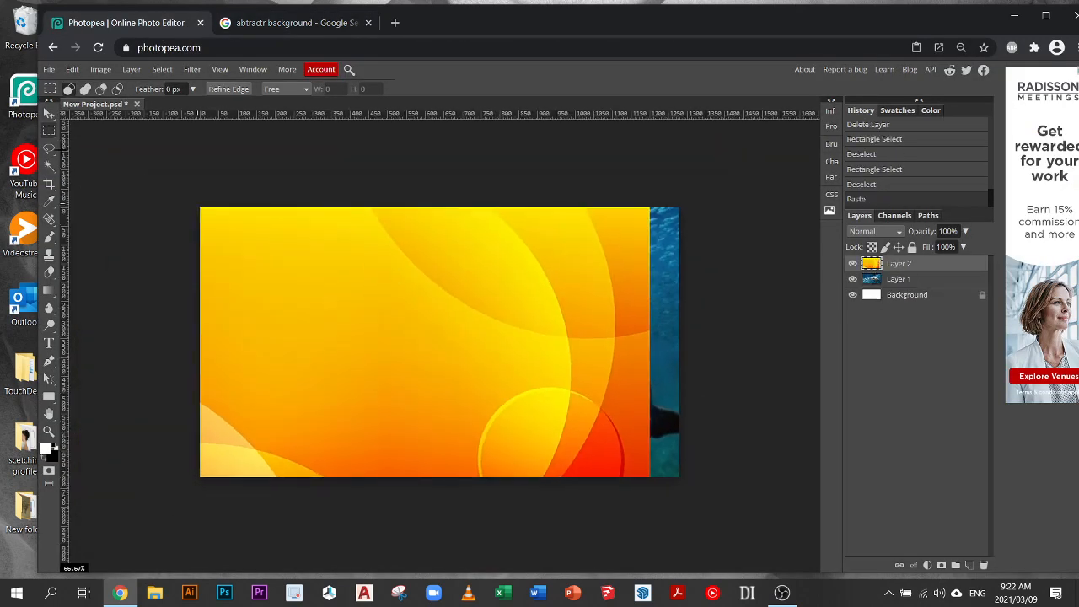
pyautogui.click(48, 113)
pyautogui.moveTo(648, 544); pyautogui.dragTo(693, 575)
pyautogui.press('Return')
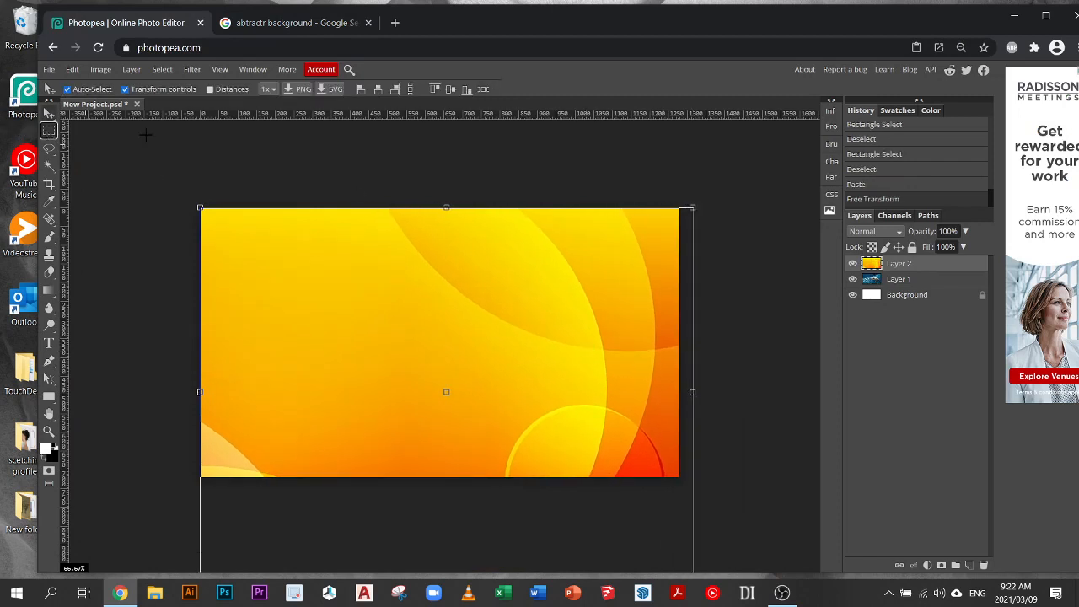
# Make a large rectangular selection in the upper-left part of the yellow-orange background
pyautogui.click(49, 130)
pyautogui.click(421, 265)
pyautogui.moveTo(233, 236); pyautogui.dragTo(433, 357)
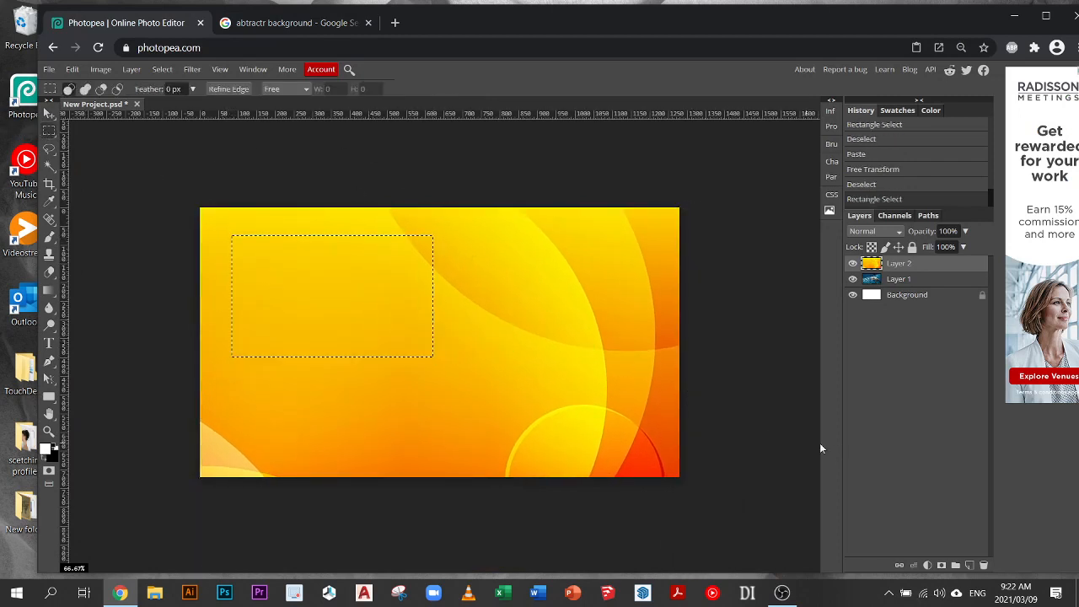
# Add a new layer, fill the rectangular selection with white using the Paint Bucket tool, and deselect
pyautogui.click(969, 565)
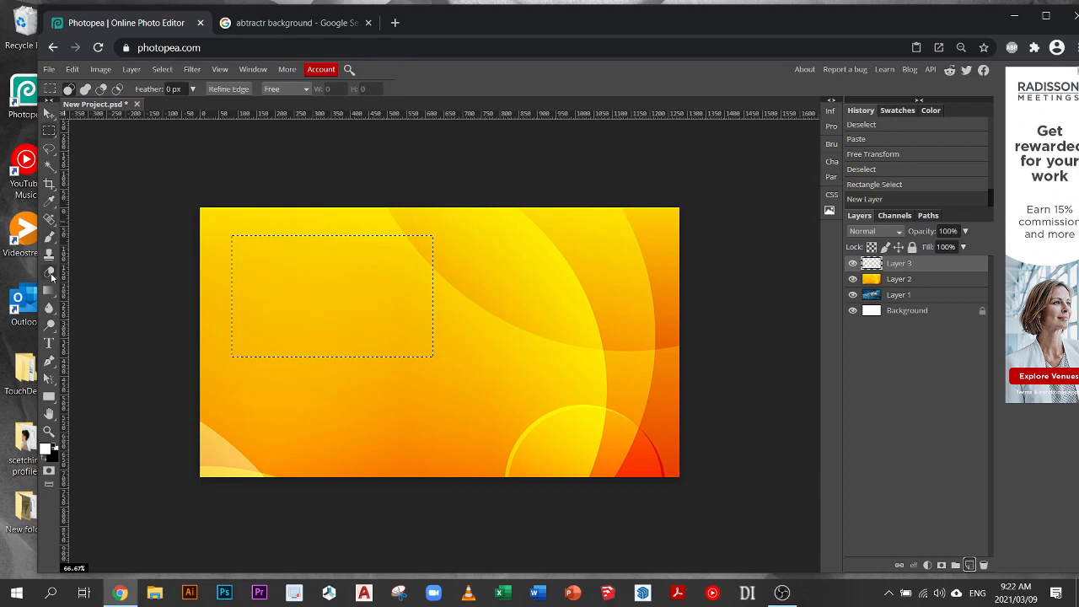
pyautogui.rightClick(50, 273)
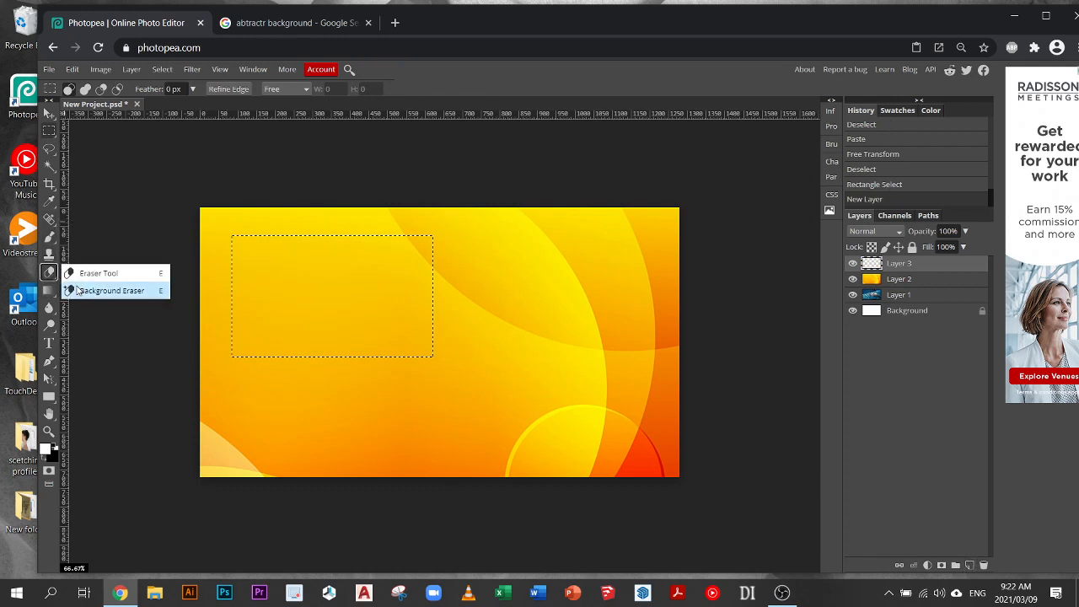
pyautogui.rightClick(49, 291)
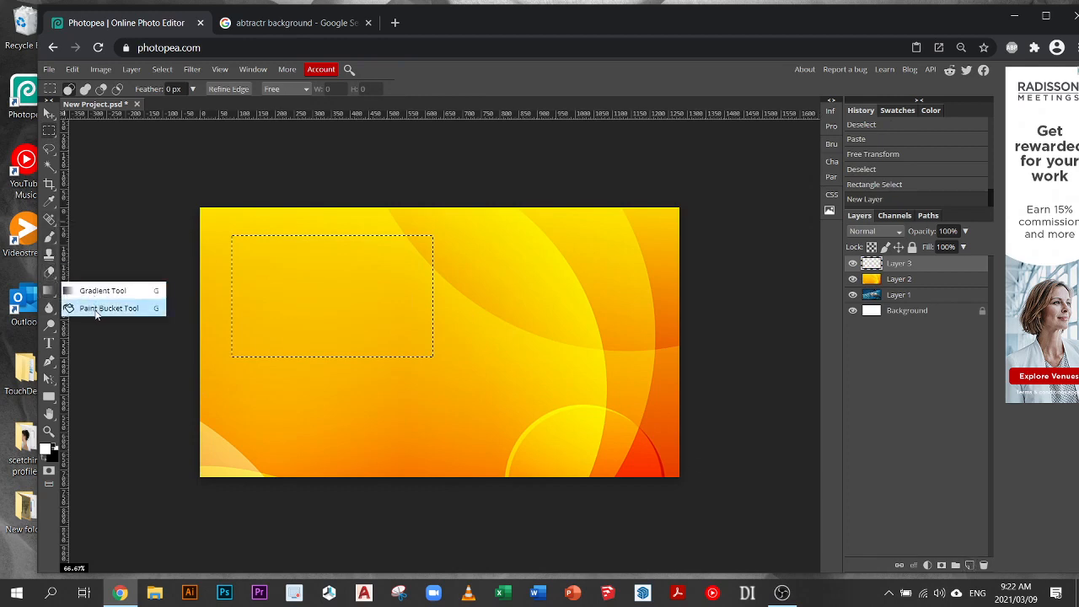
pyautogui.click(97, 308)
pyautogui.click(342, 290)
pyautogui.click(50, 129)
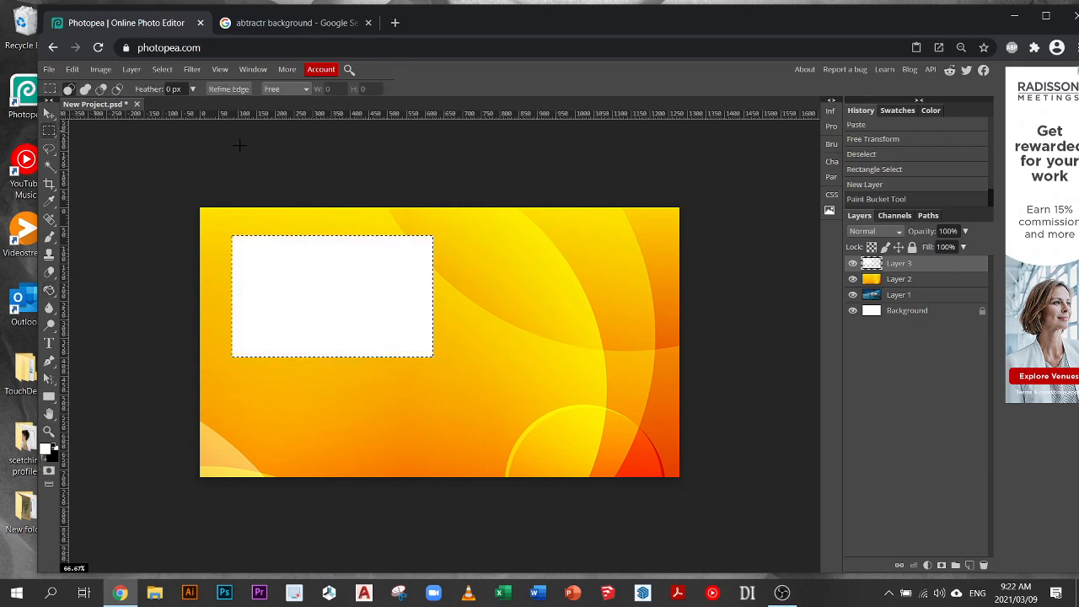
pyautogui.hotkey('ctrl', 'd')
# Preview the Mosaic filter on Layer 2 with cell sizes of 85 px and 107 px, and cancel it
pyautogui.click(872, 280)
pyautogui.click(219, 70)
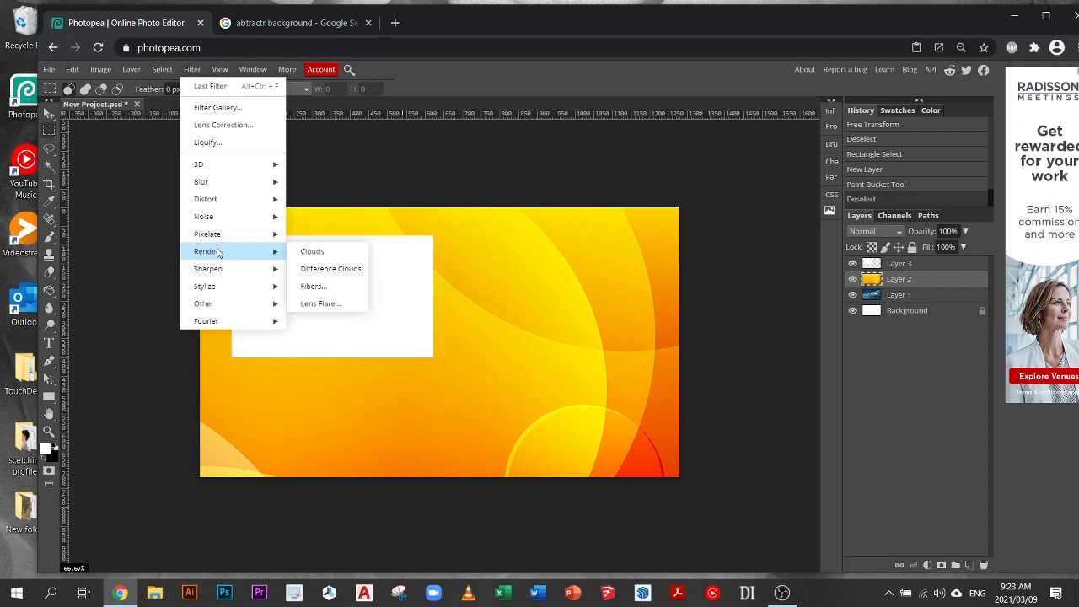
pyautogui.moveTo(212, 234)
pyautogui.click(337, 303)
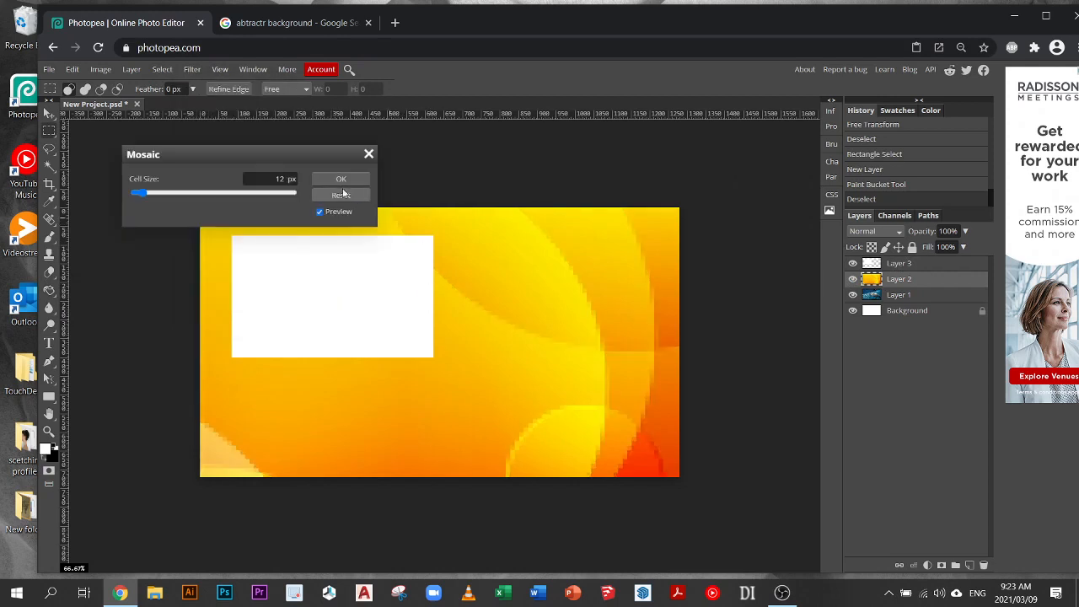
pyautogui.moveTo(211, 192)
pyautogui.mouseDown()
pyautogui.moveTo(295, 193)
pyautogui.moveTo(201, 192)
pyautogui.mouseUp()
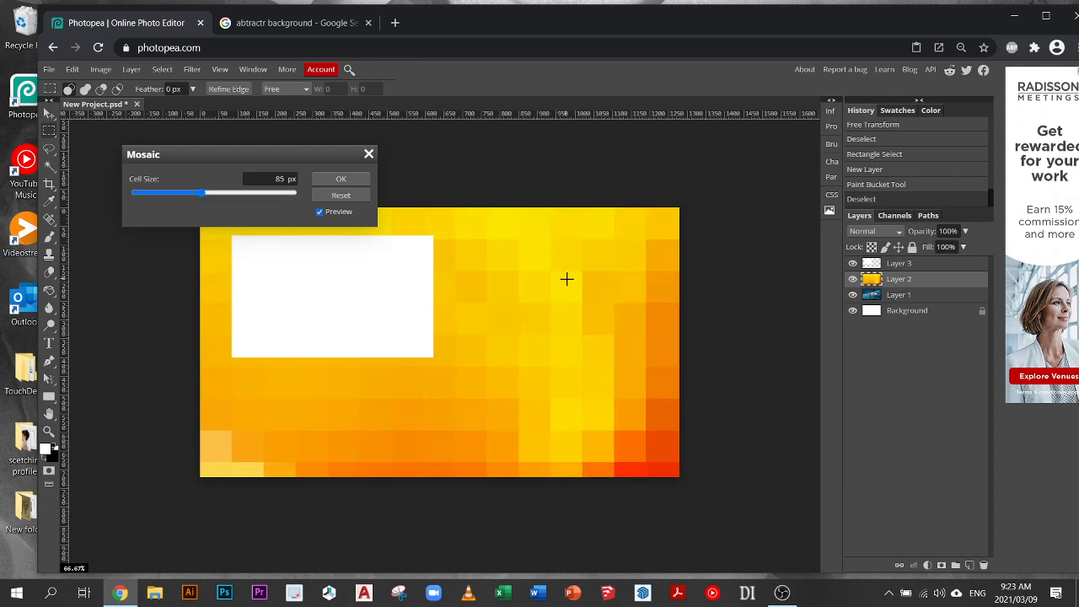
pyautogui.moveTo(209, 193); pyautogui.dragTo(220, 194)
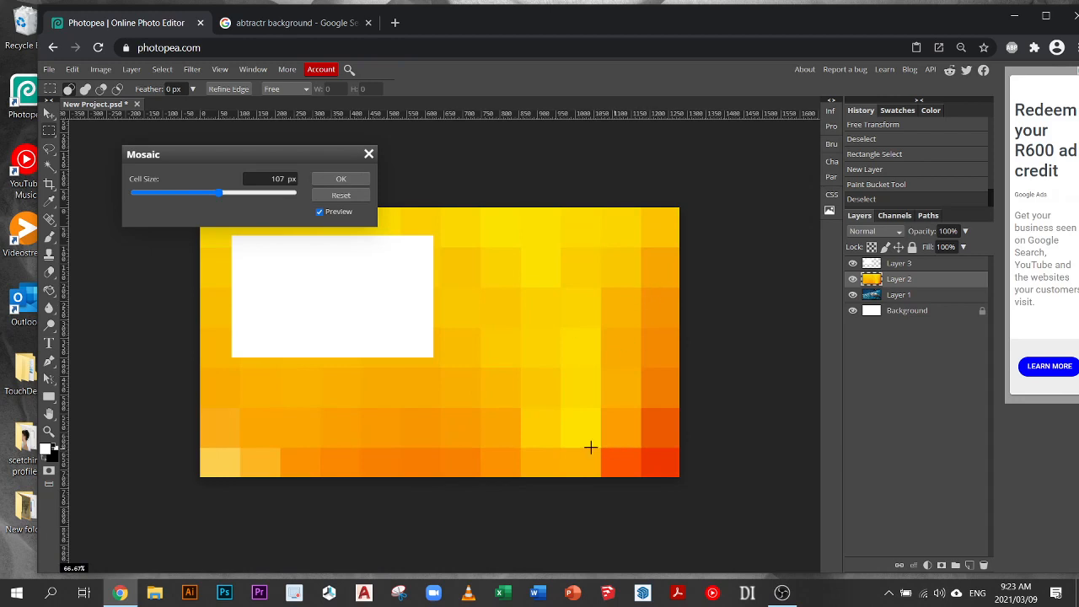
pyautogui.click(369, 155)
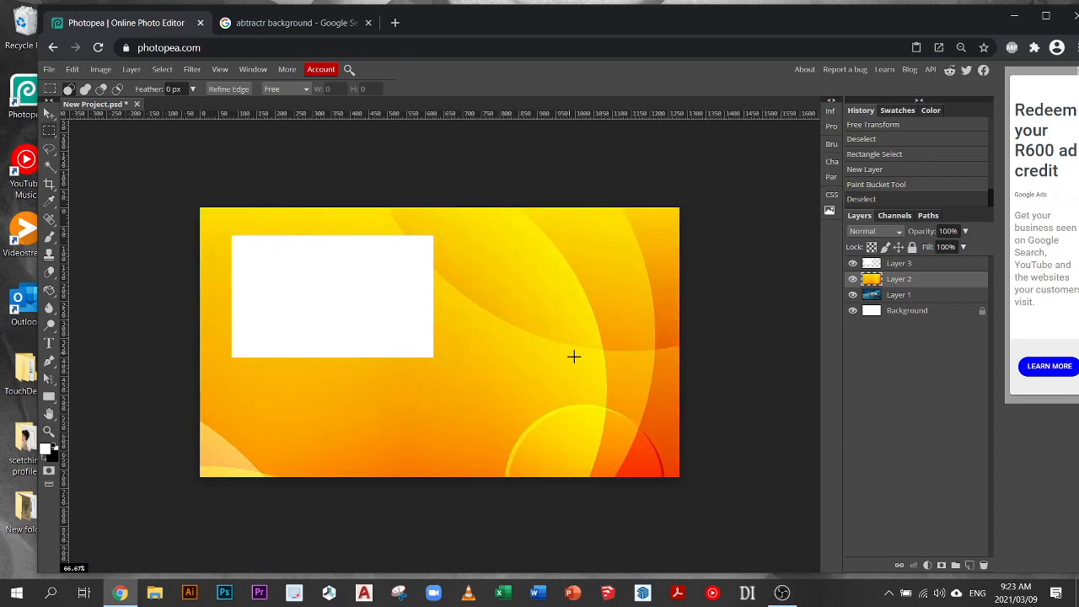
# Hide Layer 2 and Layer 3, and apply the Fragment filter to Layer 2
pyautogui.click(852, 278)
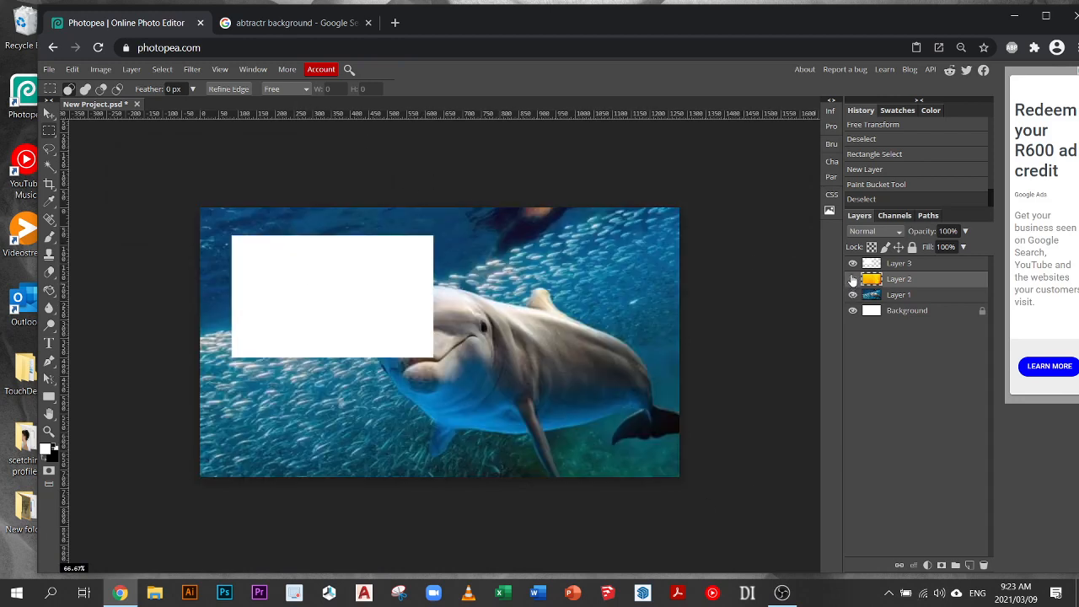
pyautogui.click(852, 263)
pyautogui.hotkey('ctrl', '1')
pyautogui.click(192, 69)
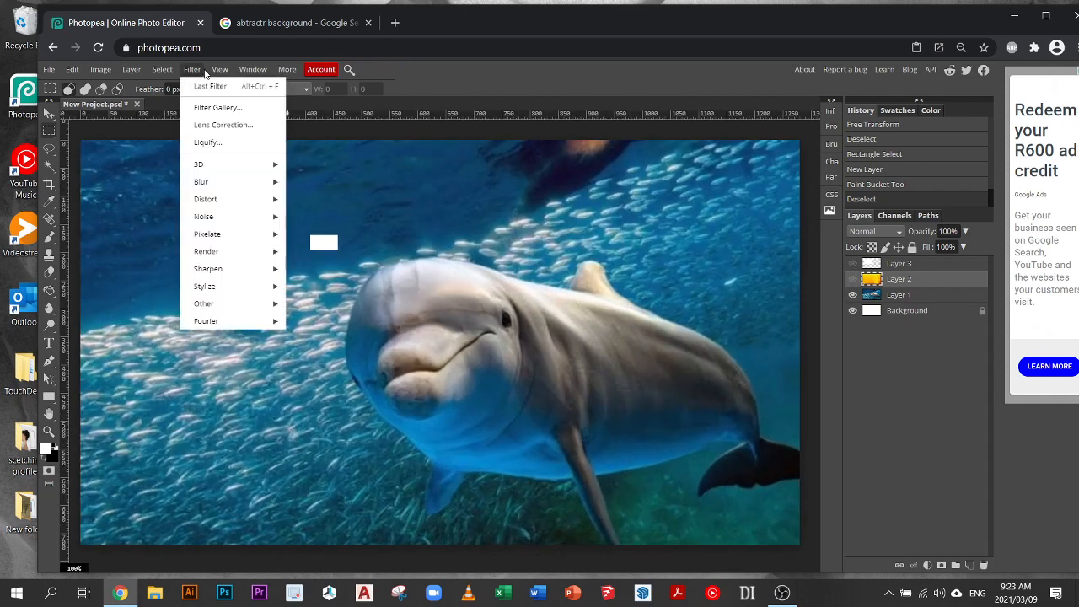
pyautogui.moveTo(211, 240)
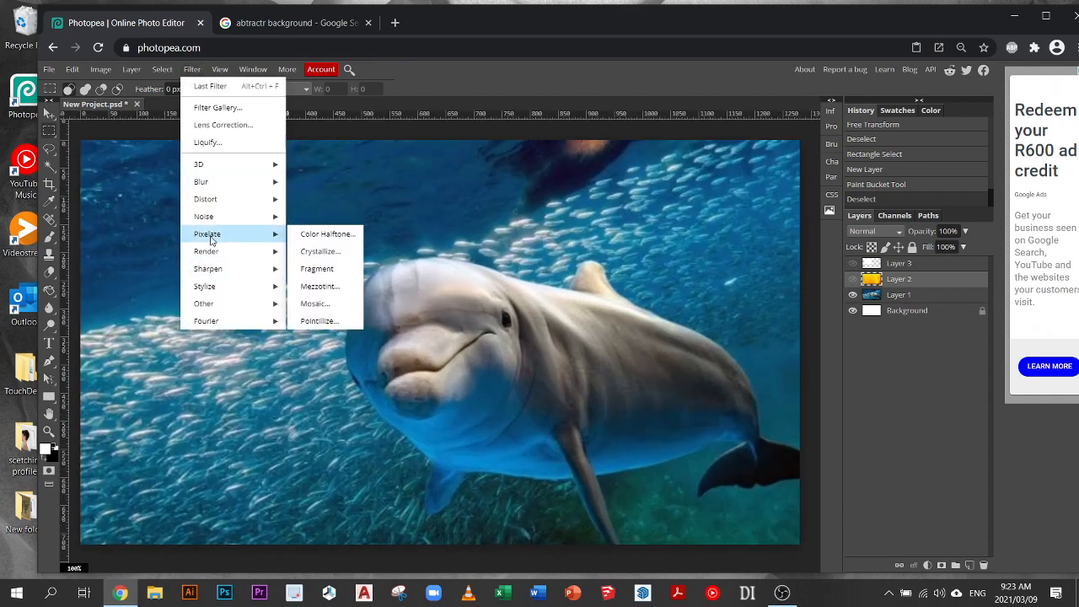
pyautogui.click(329, 268)
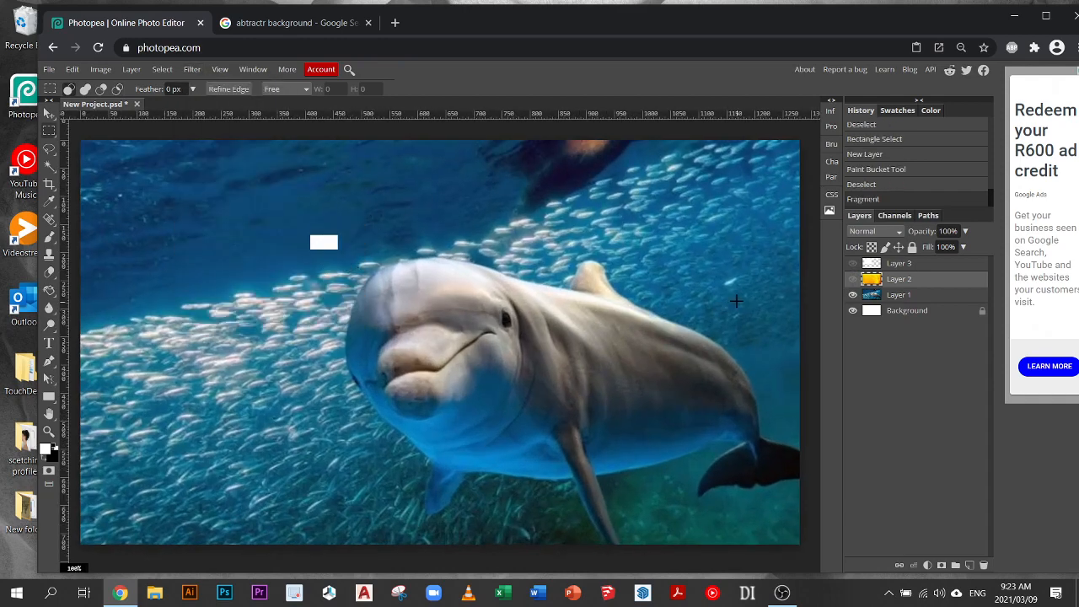
# Apply the Fragment filter to the dolphin picture on Layer 1, inspect it up close, and undo it
pyautogui.click(868, 295)
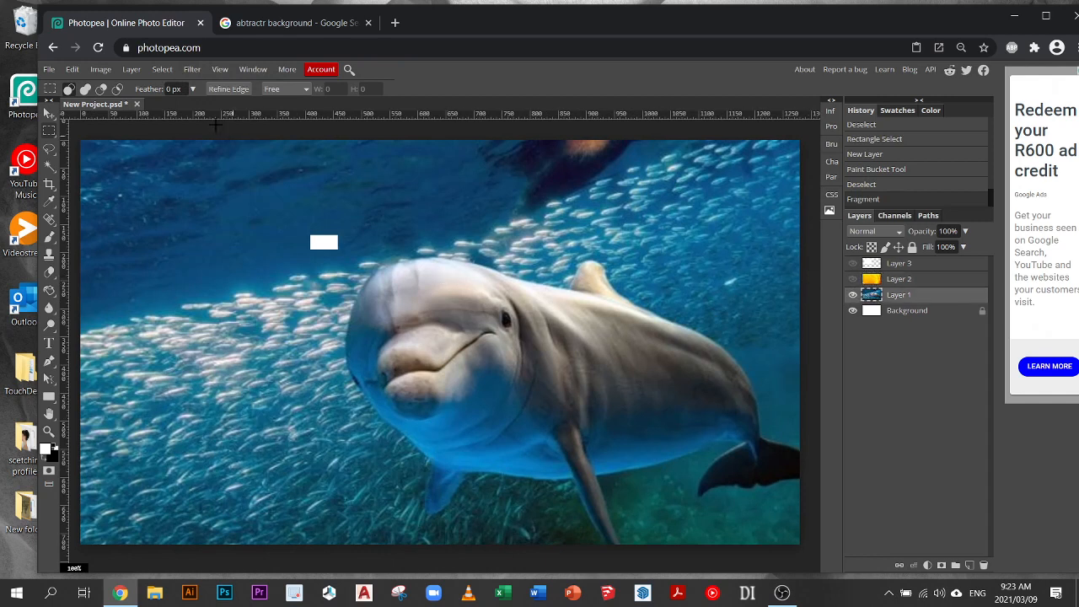
pyautogui.click(192, 69)
pyautogui.moveTo(250, 233)
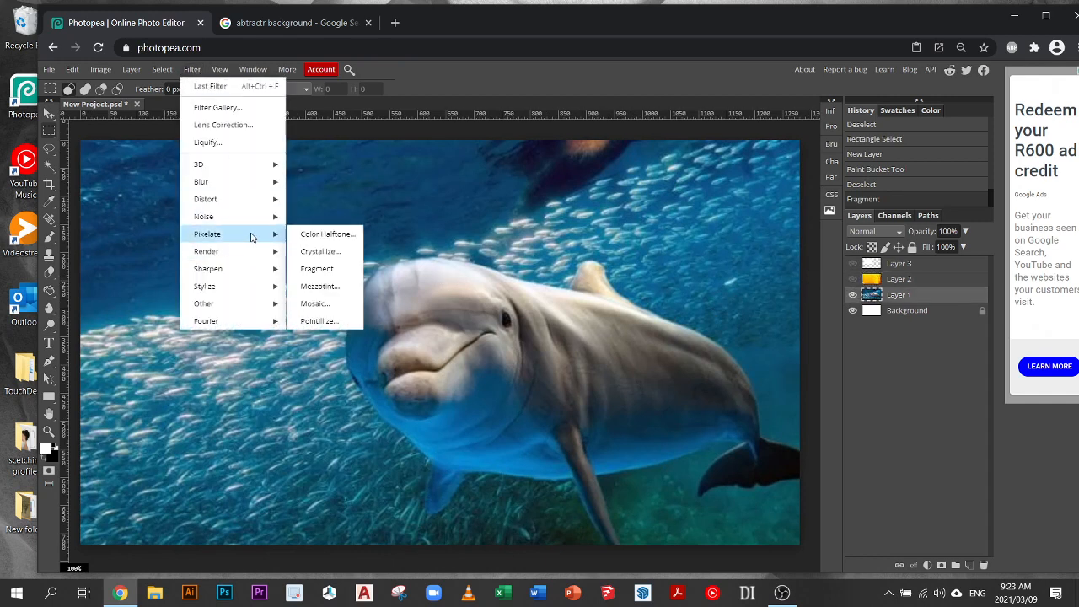
pyautogui.click(332, 269)
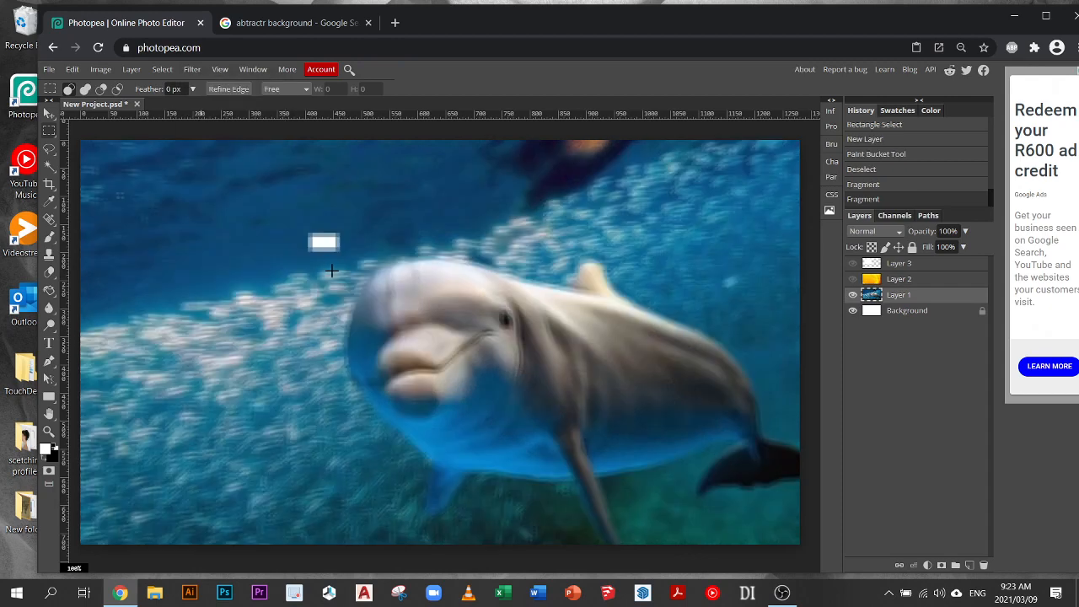
pyautogui.scroll(3, 446, 305)
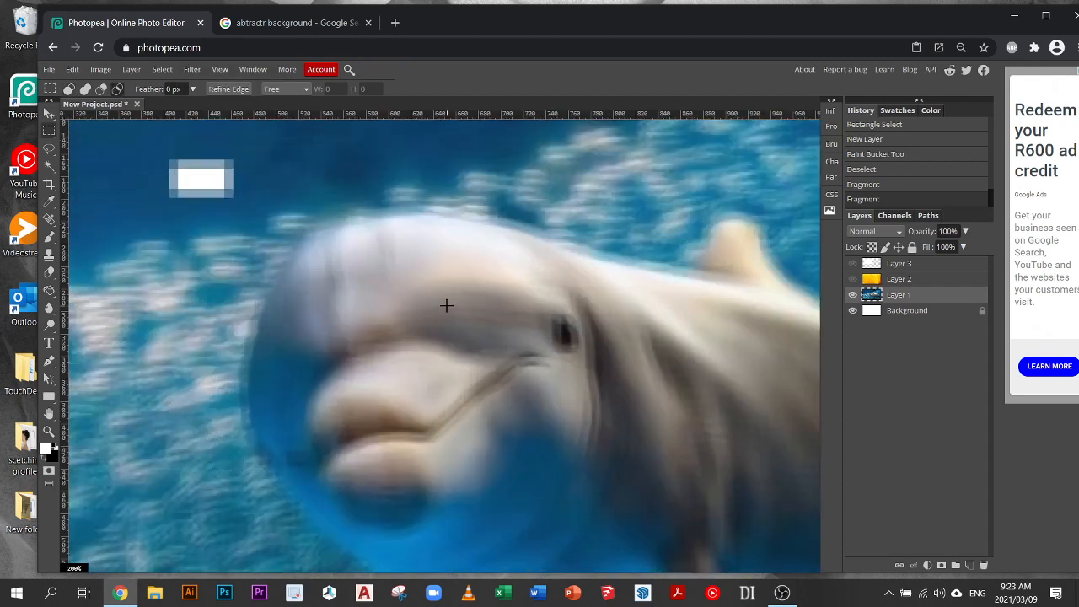
pyautogui.scroll(-3, 446, 305)
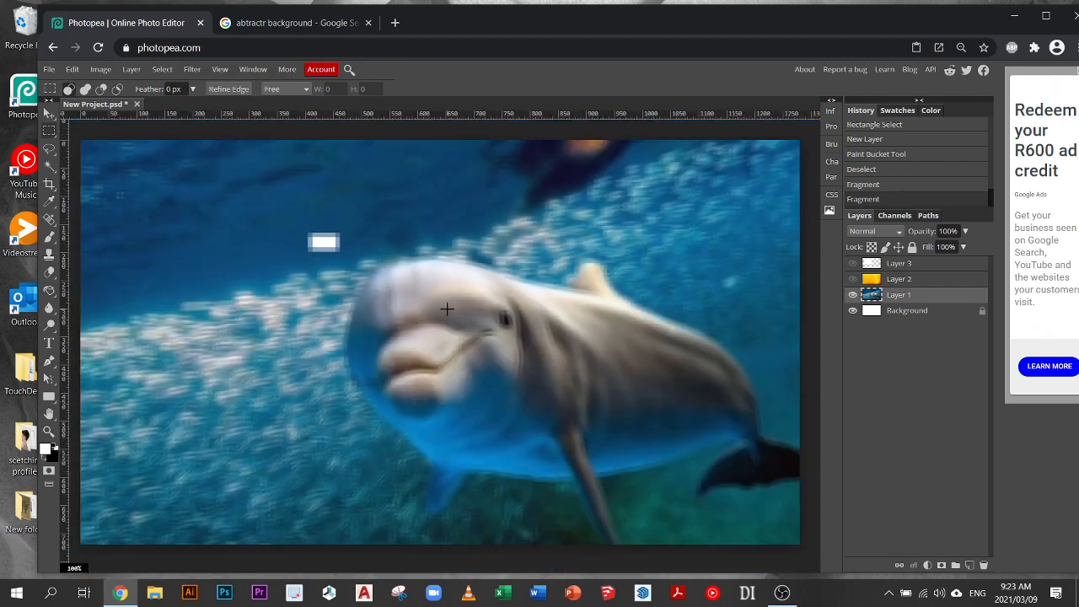
pyautogui.hotkey('ctrl', 'z')
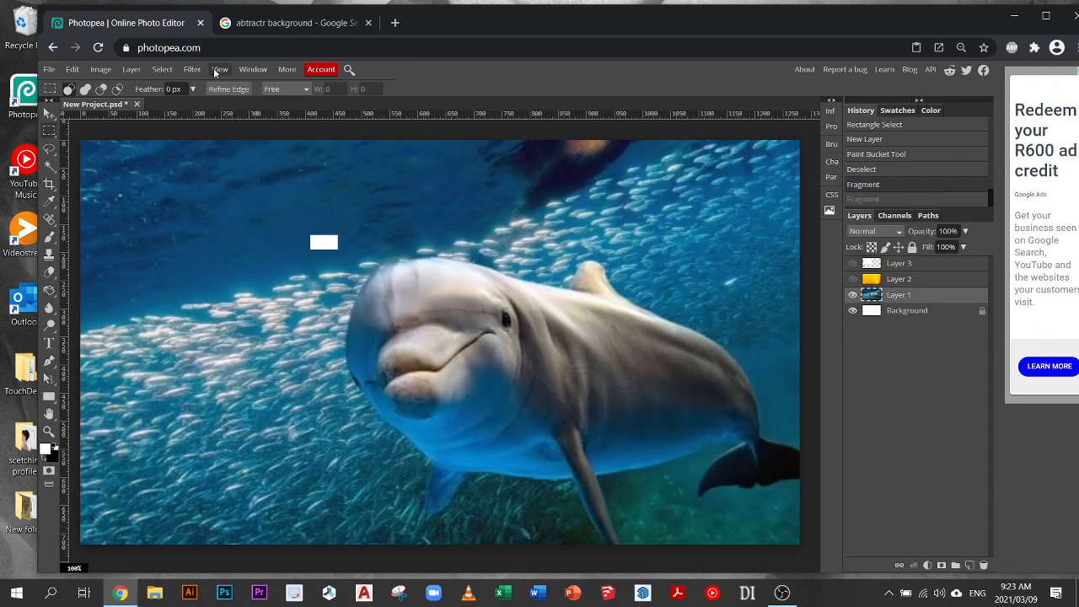
# Preview the Crystallize filter on Layer 1 with cell sizes of 19, 66, 47, 53 and 55 px, and cancel it
pyautogui.click(192, 69)
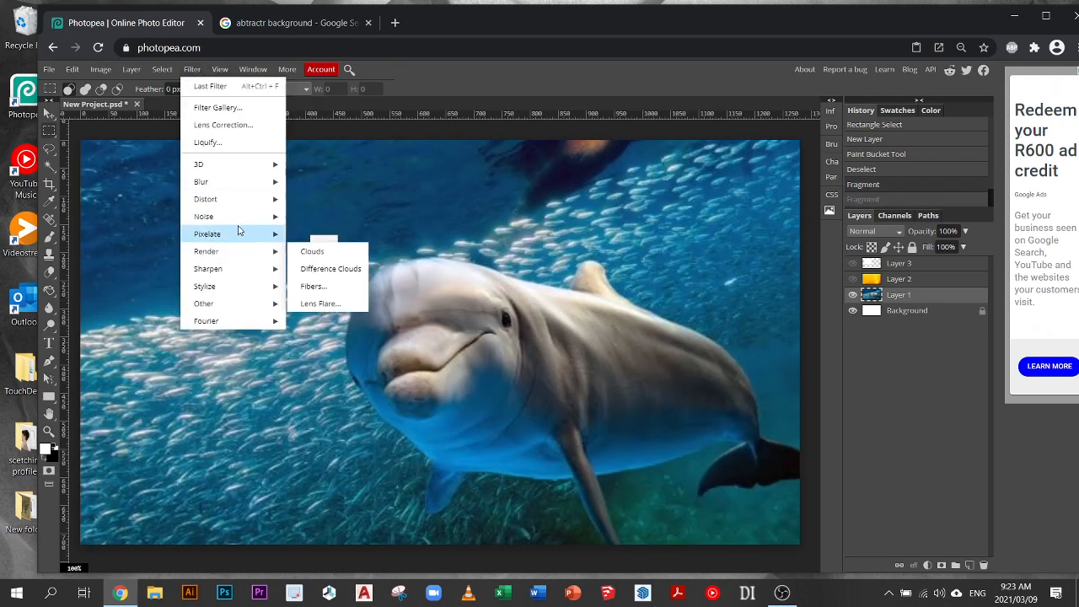
pyautogui.click(319, 252)
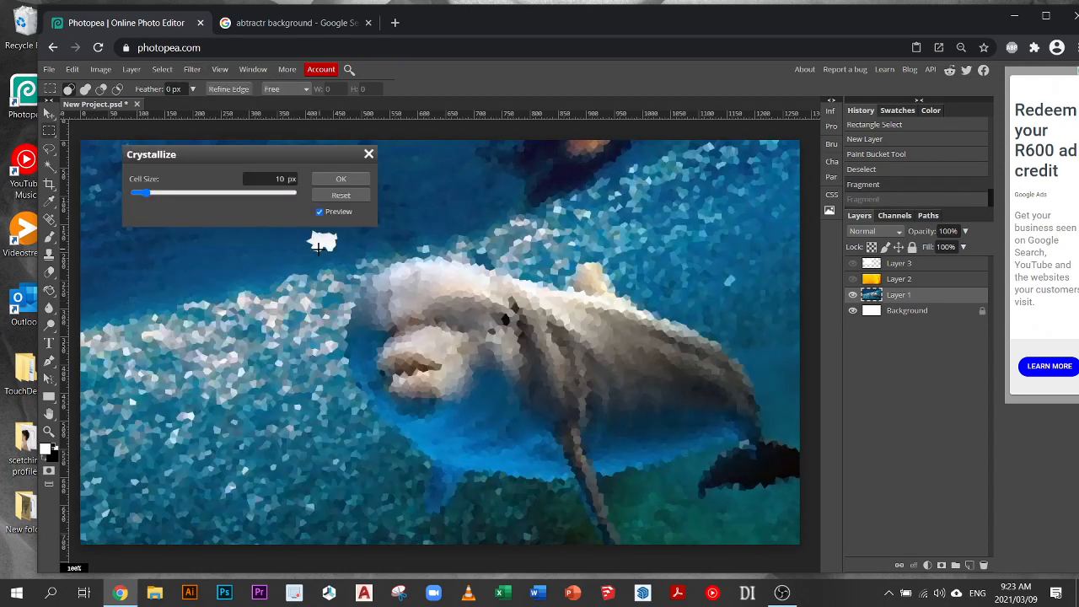
pyautogui.click(162, 193)
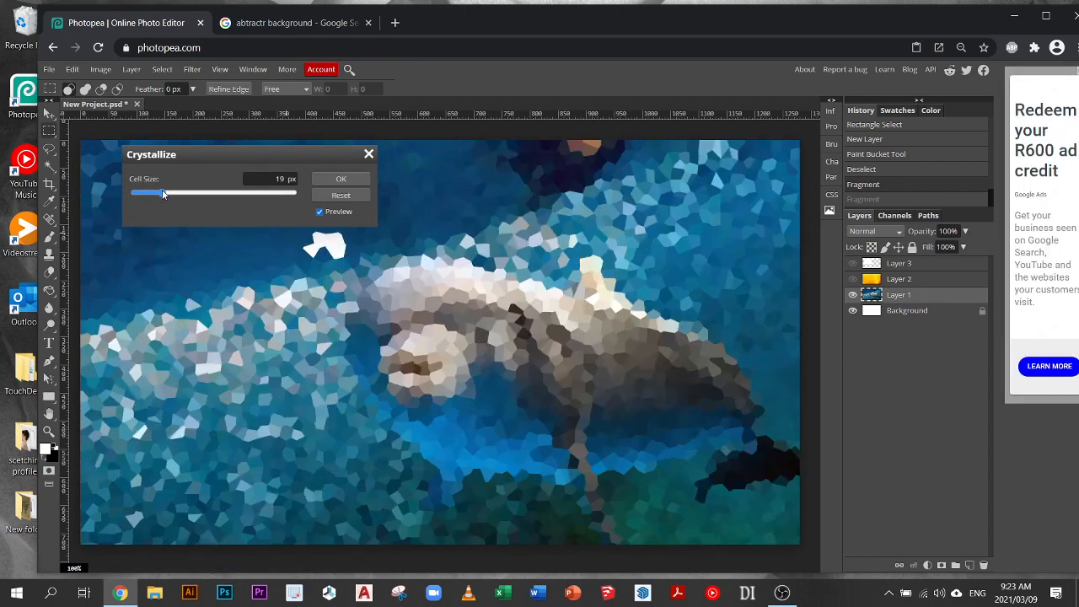
pyautogui.moveTo(163, 193); pyautogui.dragTo(237, 194)
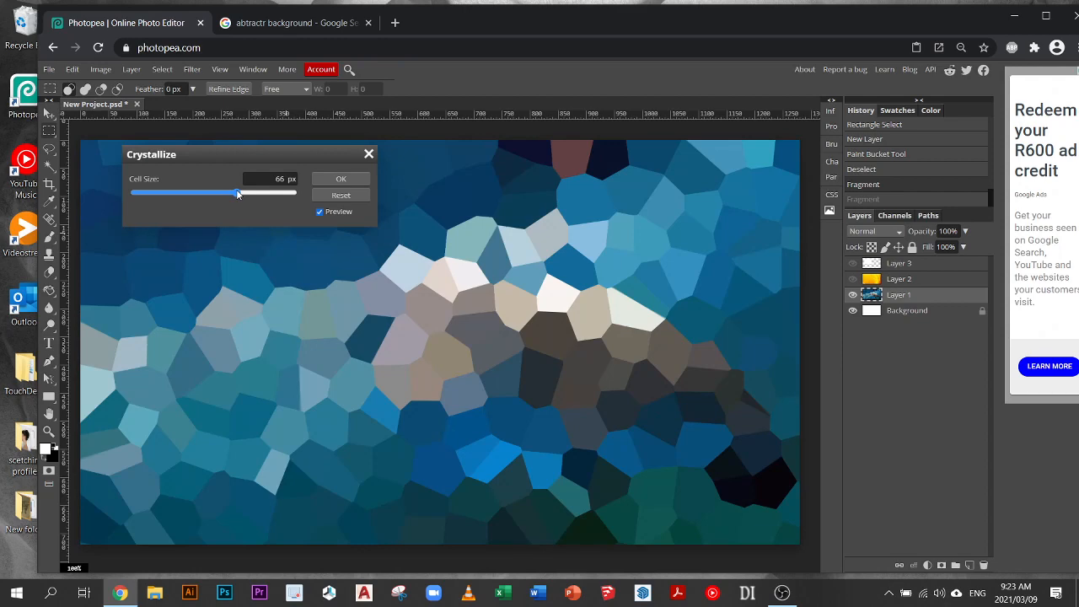
pyautogui.moveTo(237, 193); pyautogui.dragTo(205, 192)
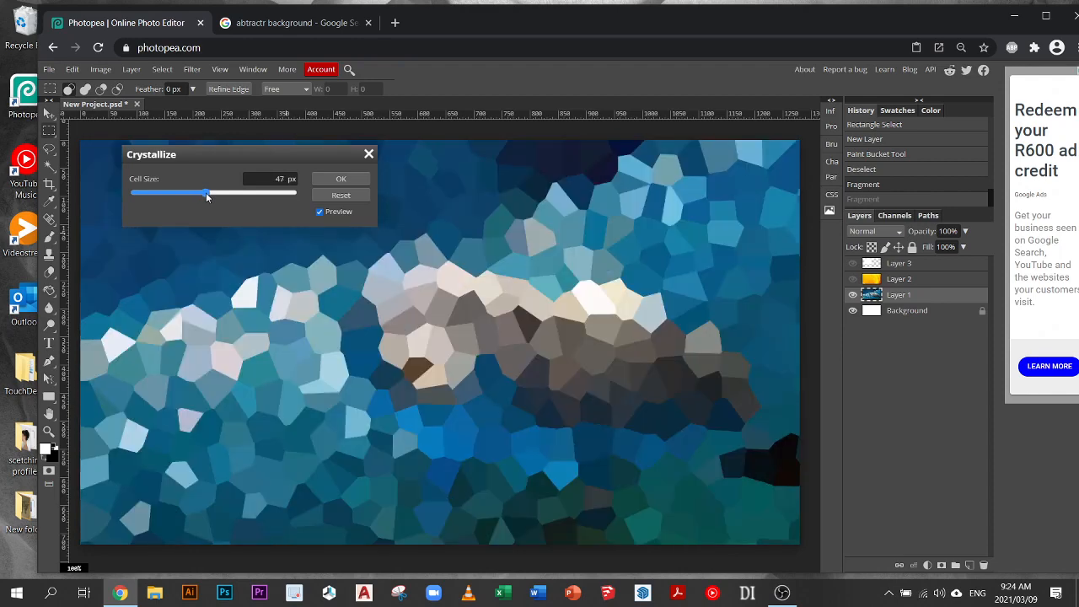
pyautogui.moveTo(206, 192); pyautogui.dragTo(215, 192)
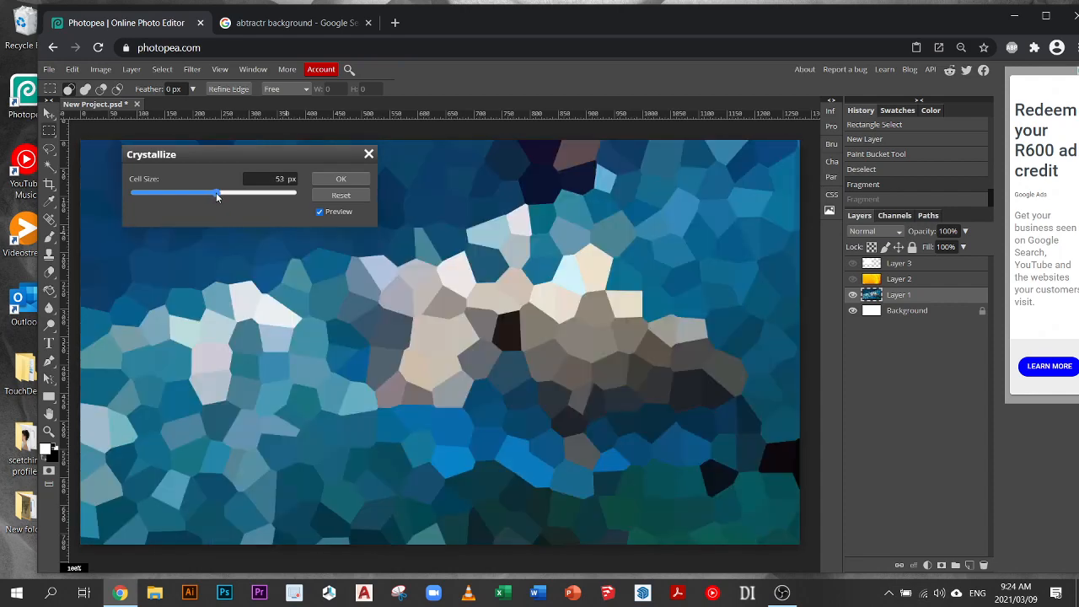
pyautogui.moveTo(216, 192); pyautogui.dragTo(219, 191)
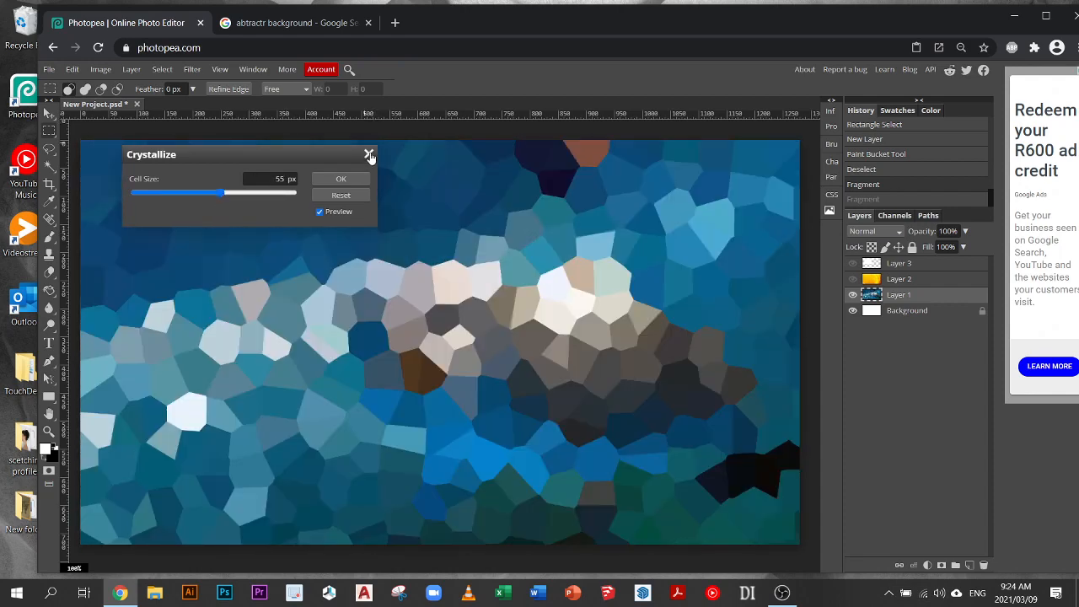
pyautogui.click(368, 153)
pyautogui.click(191, 69)
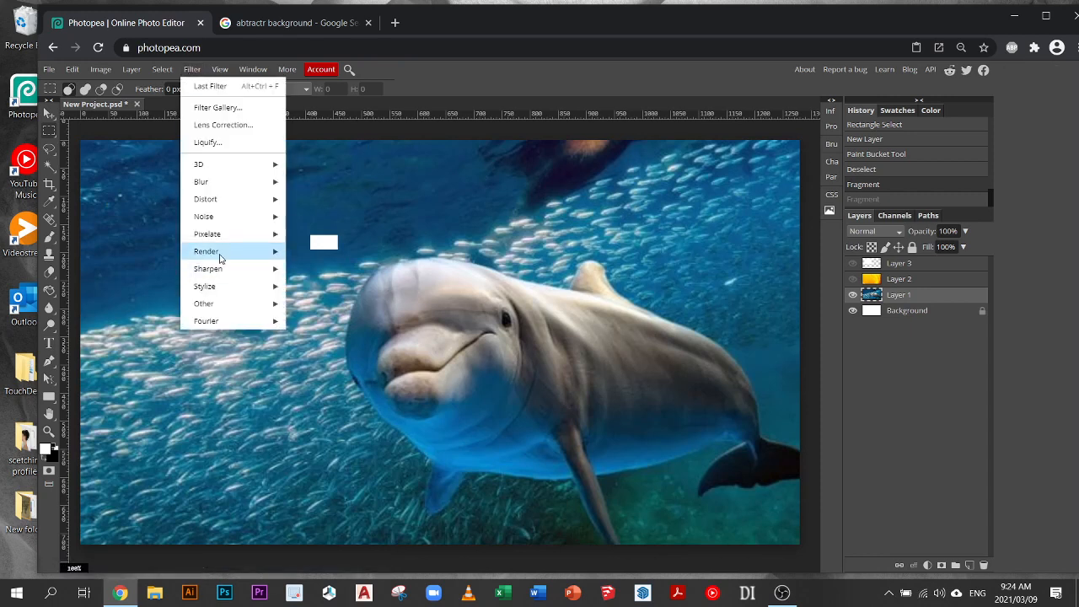
pyautogui.moveTo(231, 271)
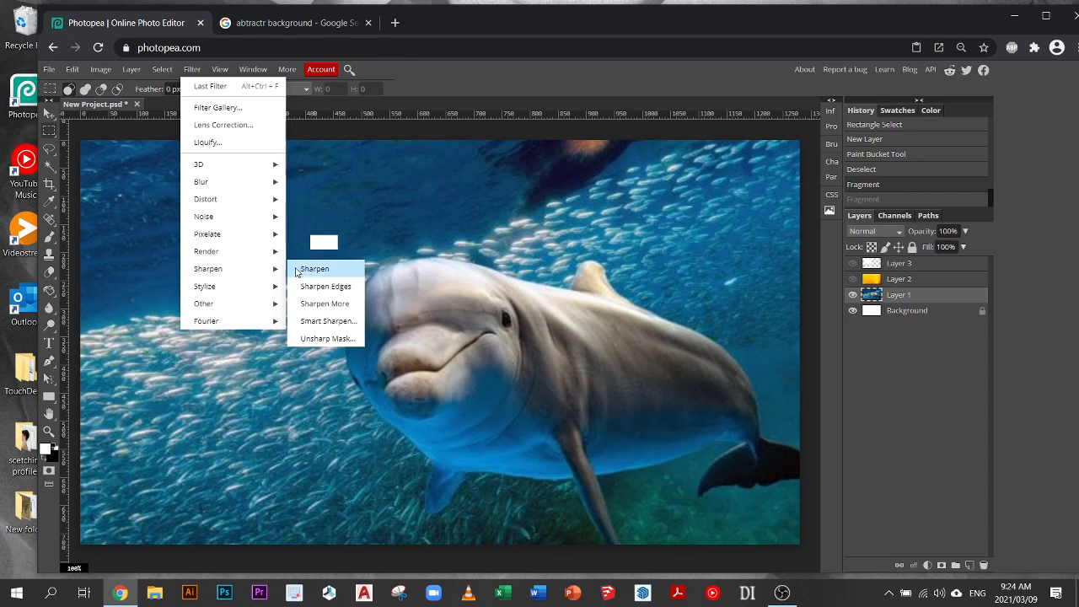
pyautogui.rightClick(50, 310)
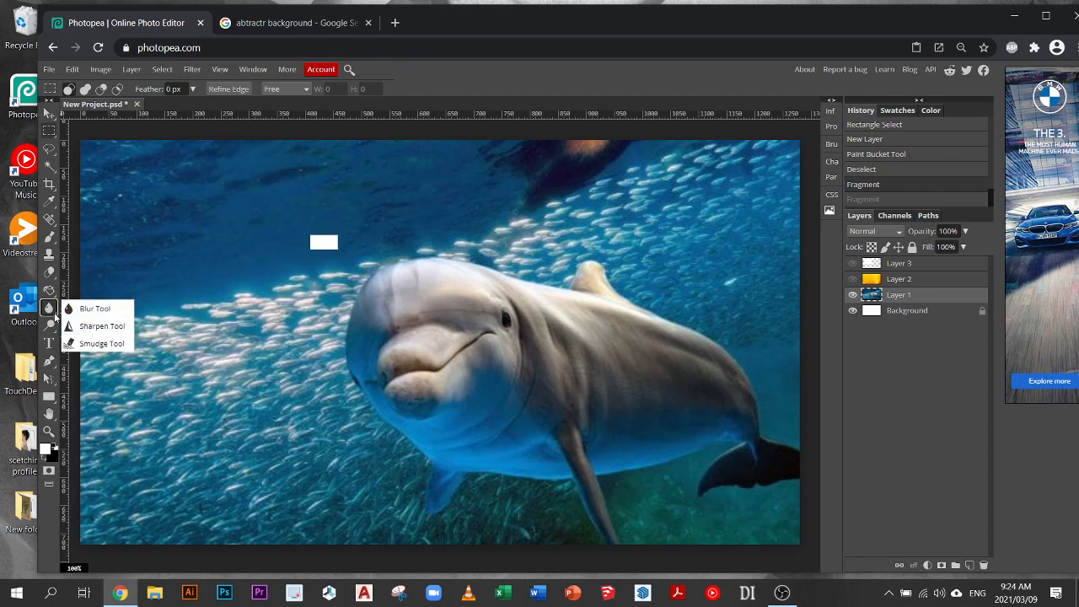
pyautogui.click(94, 325)
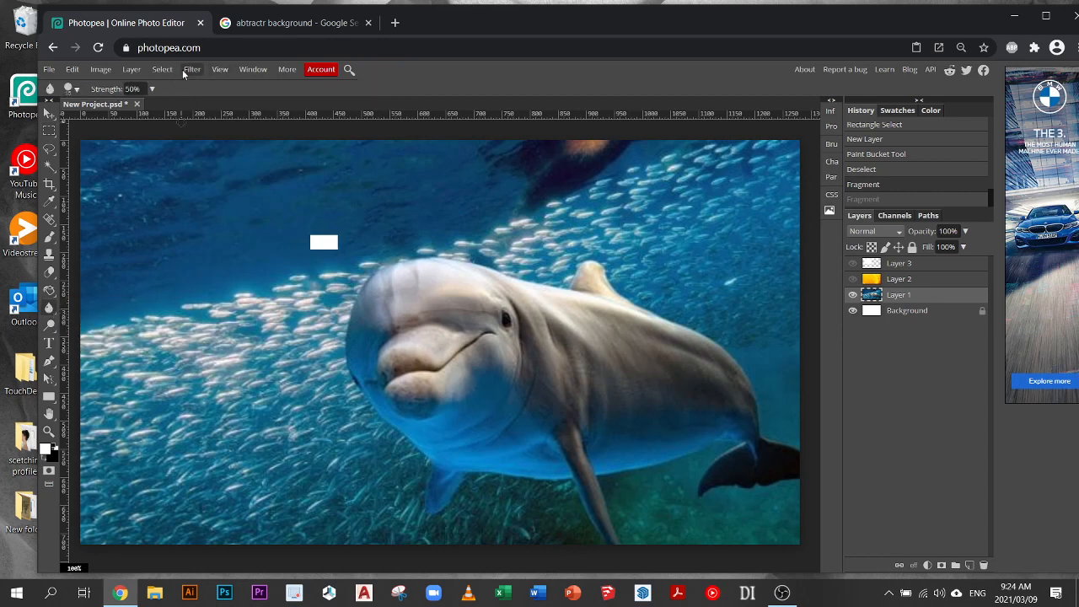
pyautogui.click(47, 132)
pyautogui.moveTo(313, 239); pyautogui.dragTo(566, 414)
pyautogui.click(649, 261)
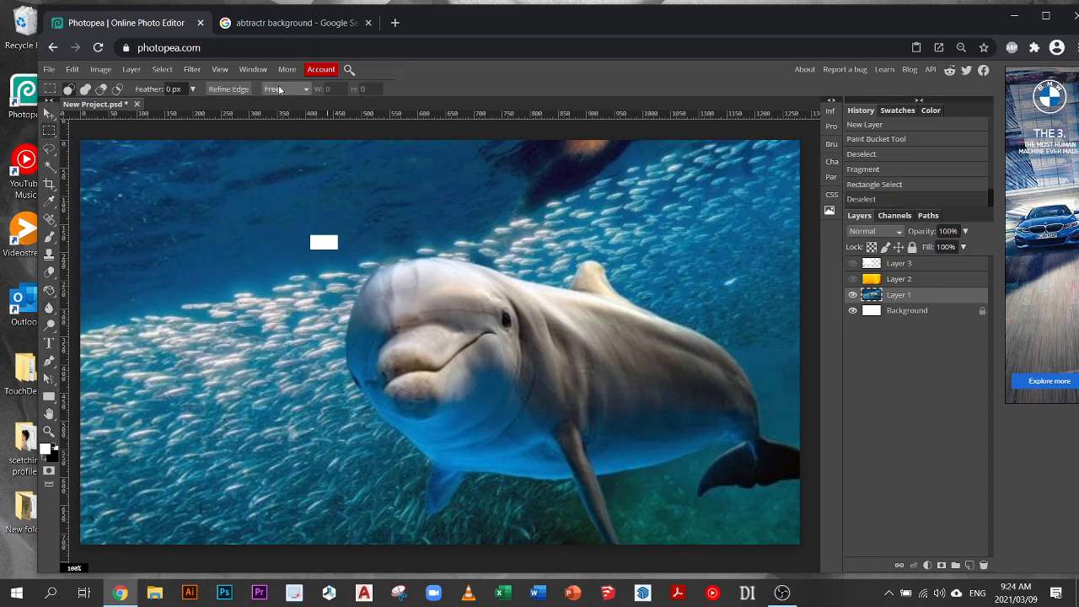
# Apply the Sharpen filter to the dolphin picture on Layer 1 and inspect the head up close
pyautogui.click(192, 69)
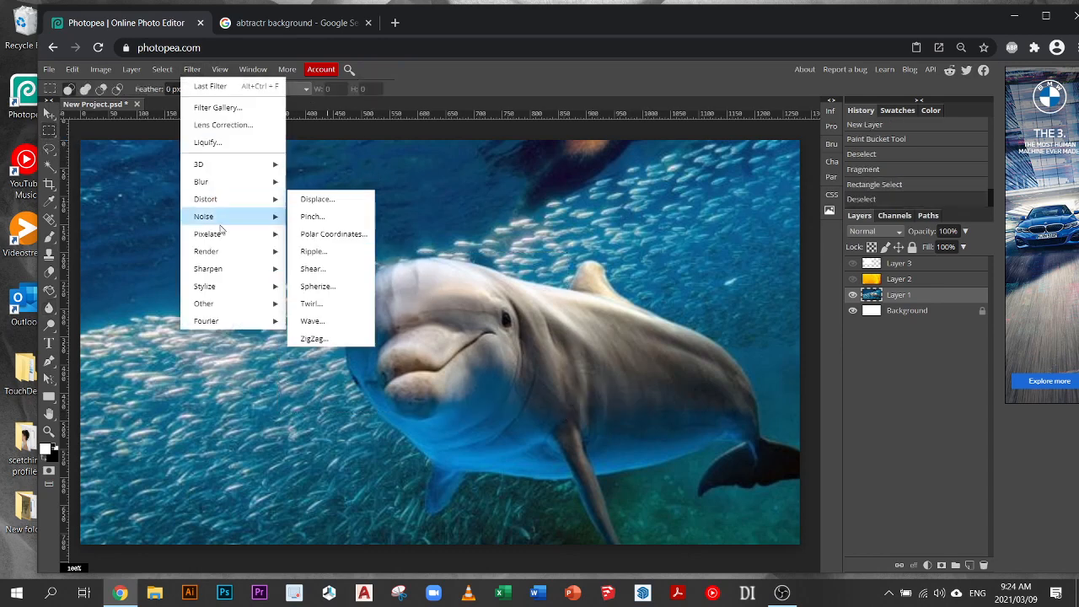
pyautogui.moveTo(231, 269)
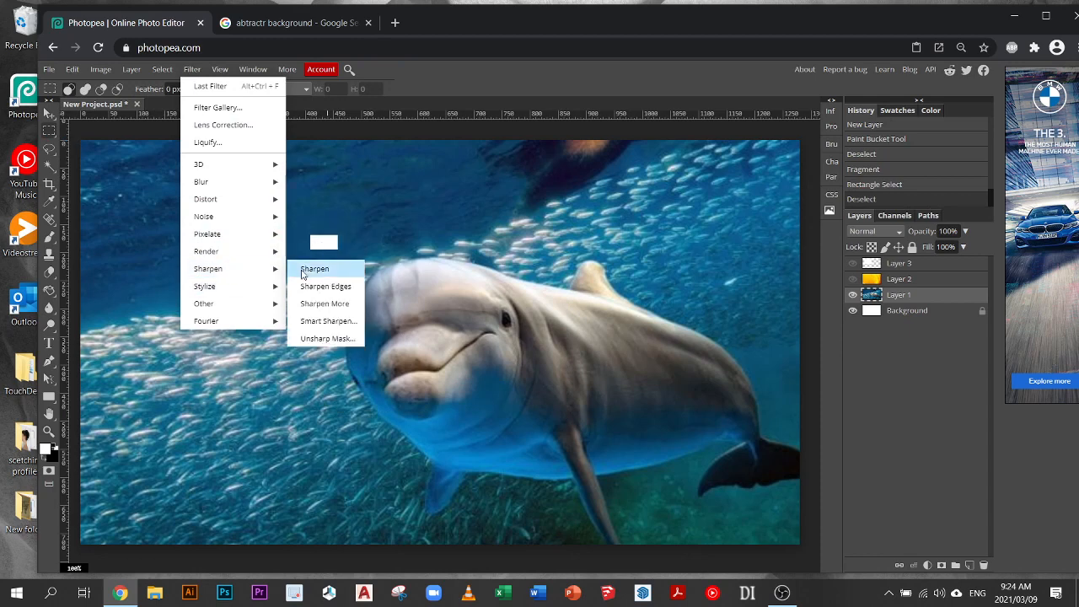
pyautogui.click(314, 269)
pyautogui.scroll(3, 490, 344)
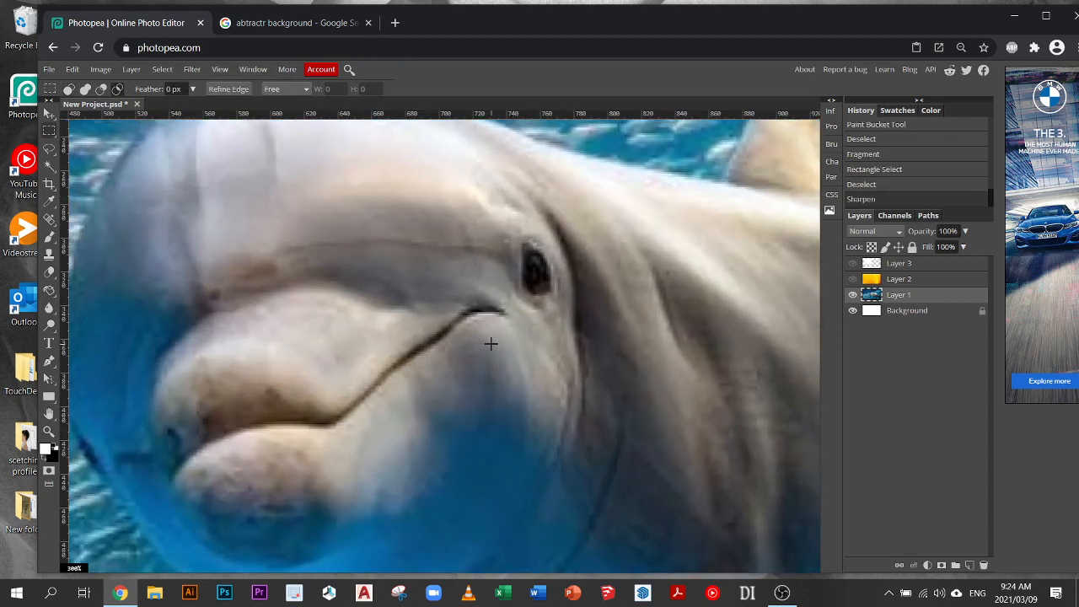
# Apply the Sharpen Edges filter to Layer 1, and undo both sharpening filters
pyautogui.click(190, 70)
pyautogui.moveTo(260, 276)
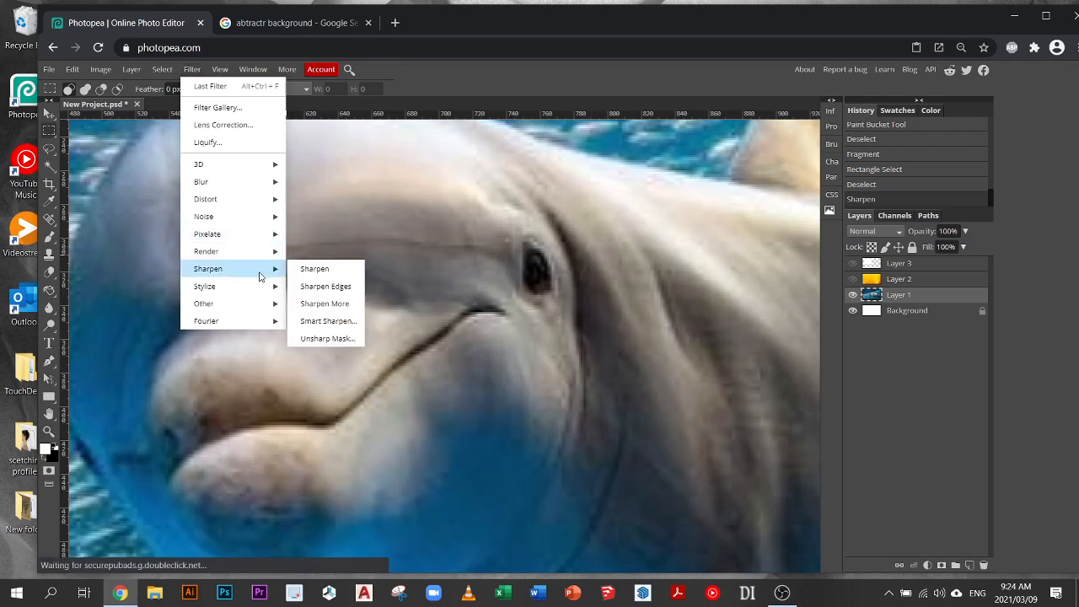
pyautogui.click(326, 286)
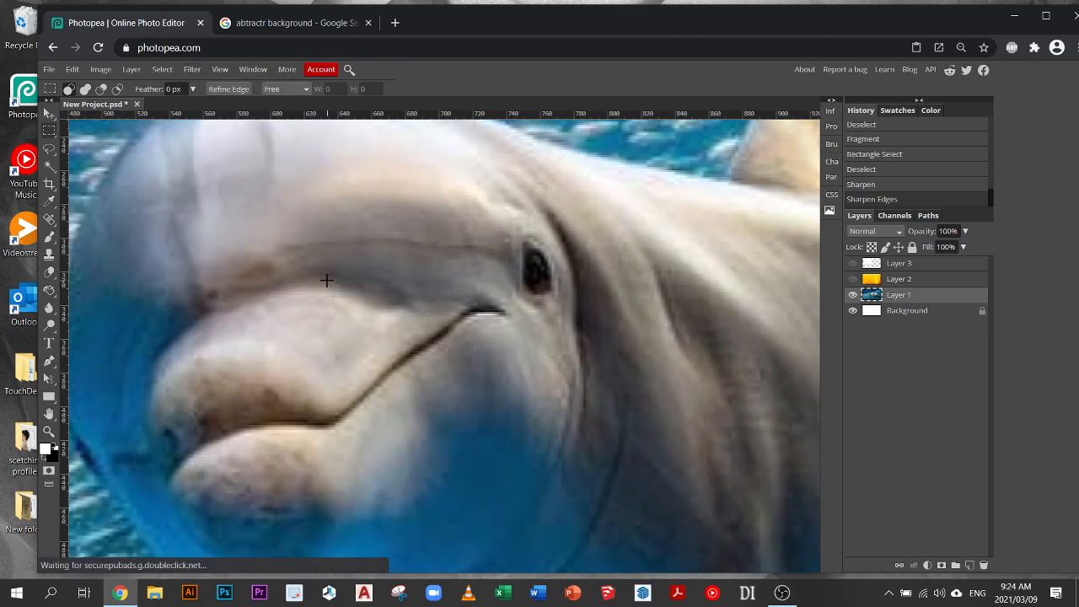
pyautogui.scroll(-2, 375, 294)
pyautogui.hotkey('ctrl', 'z')
pyautogui.hotkey('ctrl', 'z')
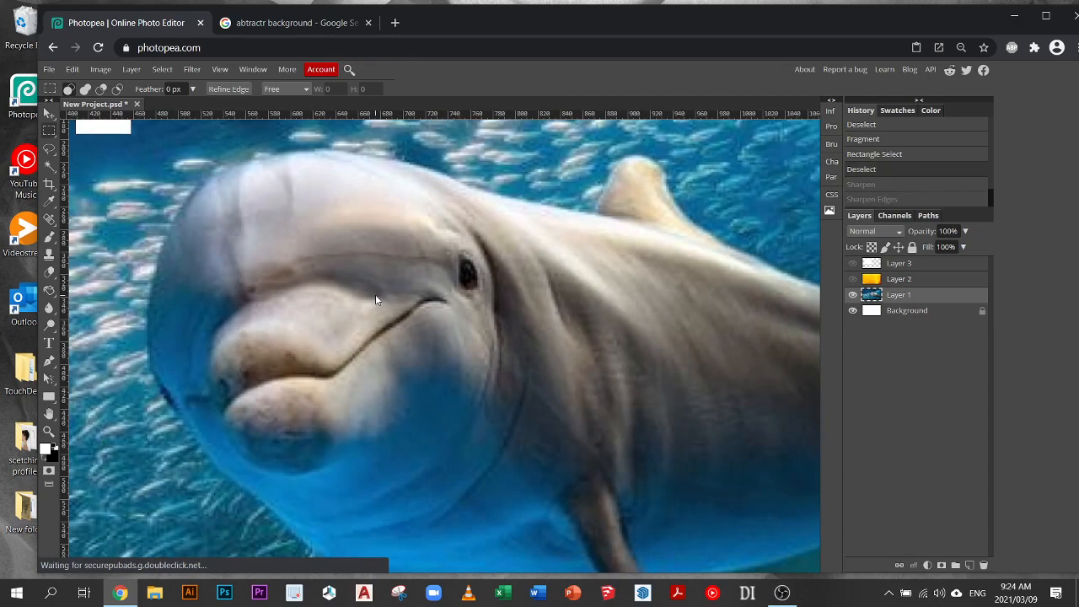
# Examine the edges around the dolphin's mouth and eye up close in the unsharpened picture
pyautogui.scroll(-3, 375, 294)
pyautogui.scroll(5, 450, 301)
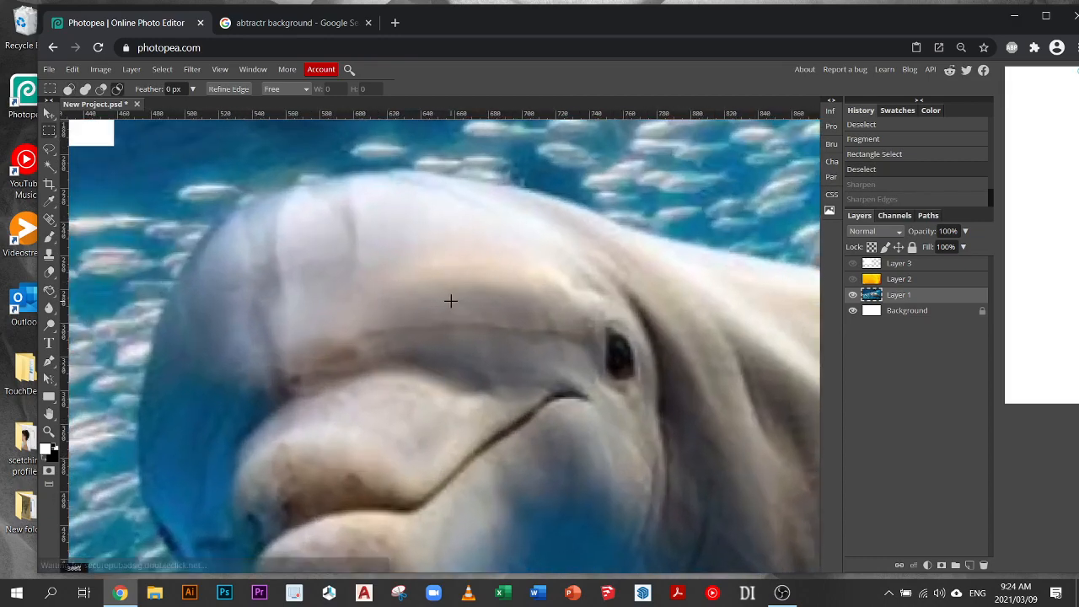
pyautogui.scroll(-3, 450, 301)
pyautogui.scroll(4, 410, 298)
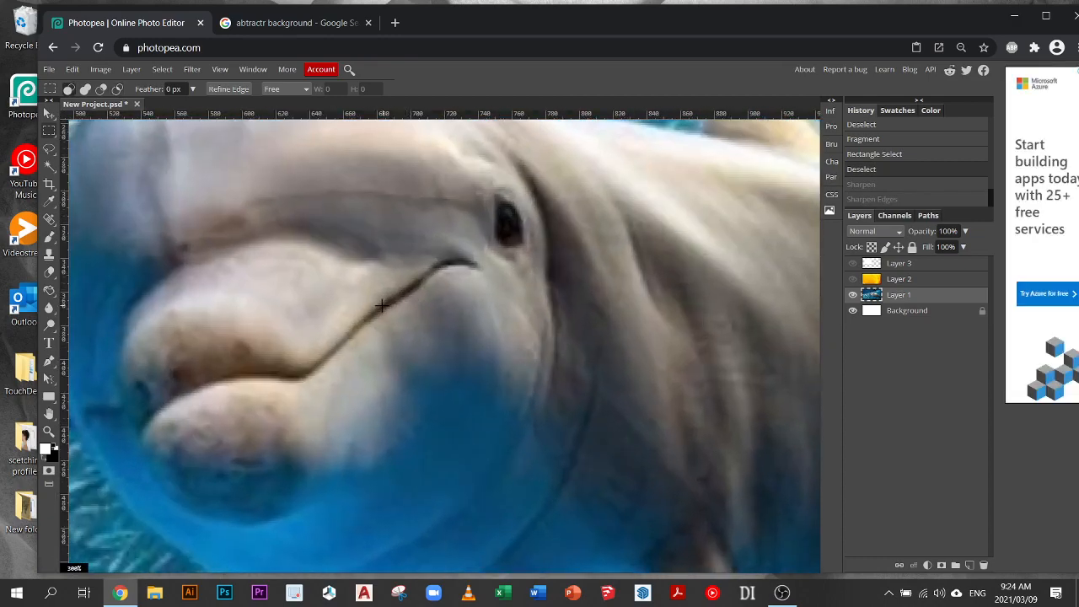
pyautogui.scroll(2, 379, 305)
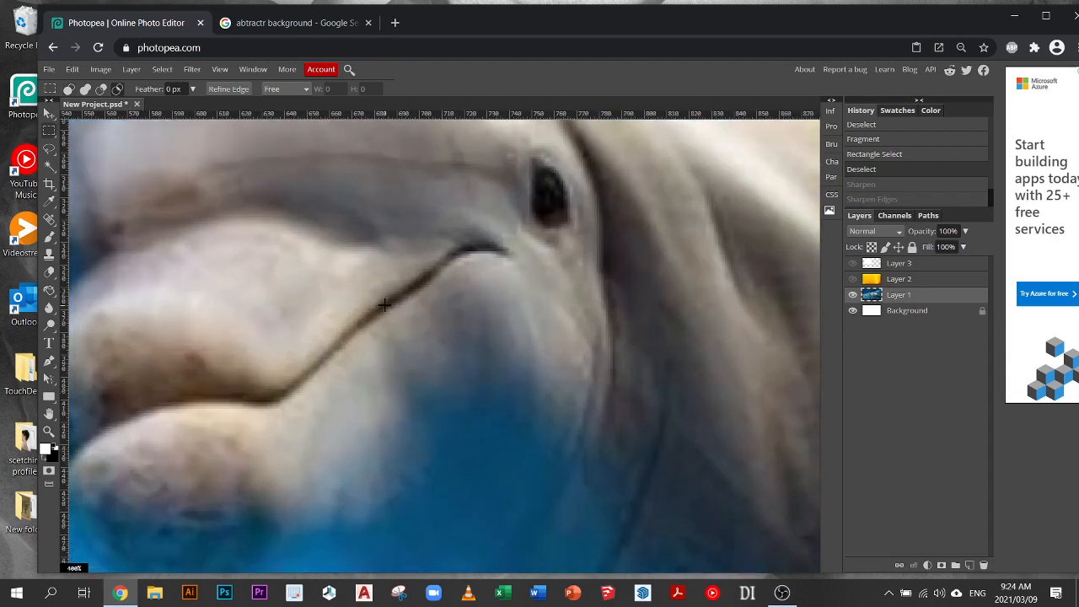
pyautogui.moveTo(348, 322); pyautogui.dragTo(335, 344)
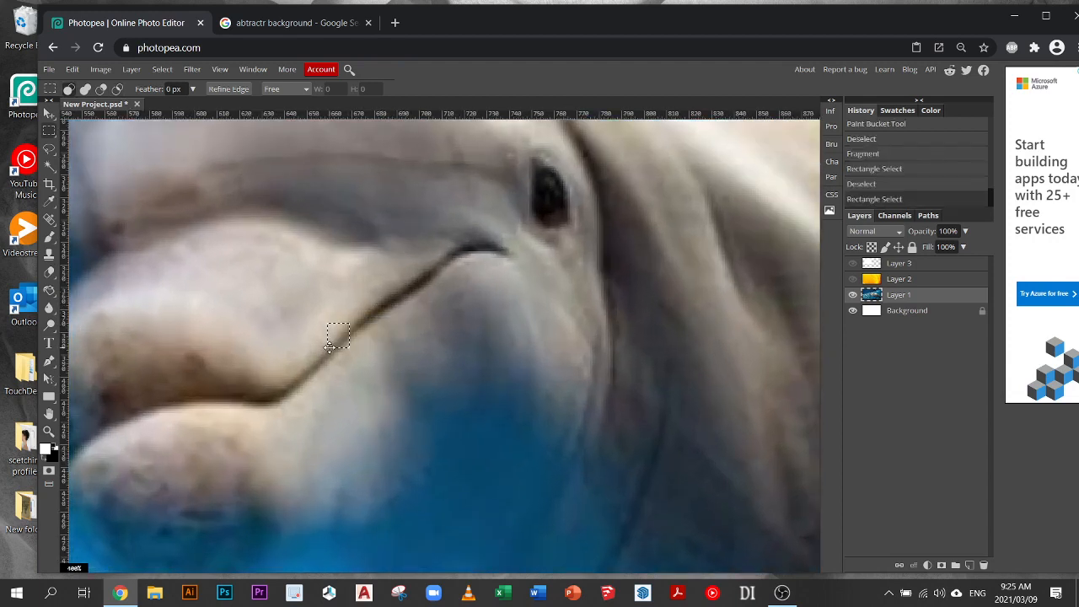
pyautogui.click(340, 320)
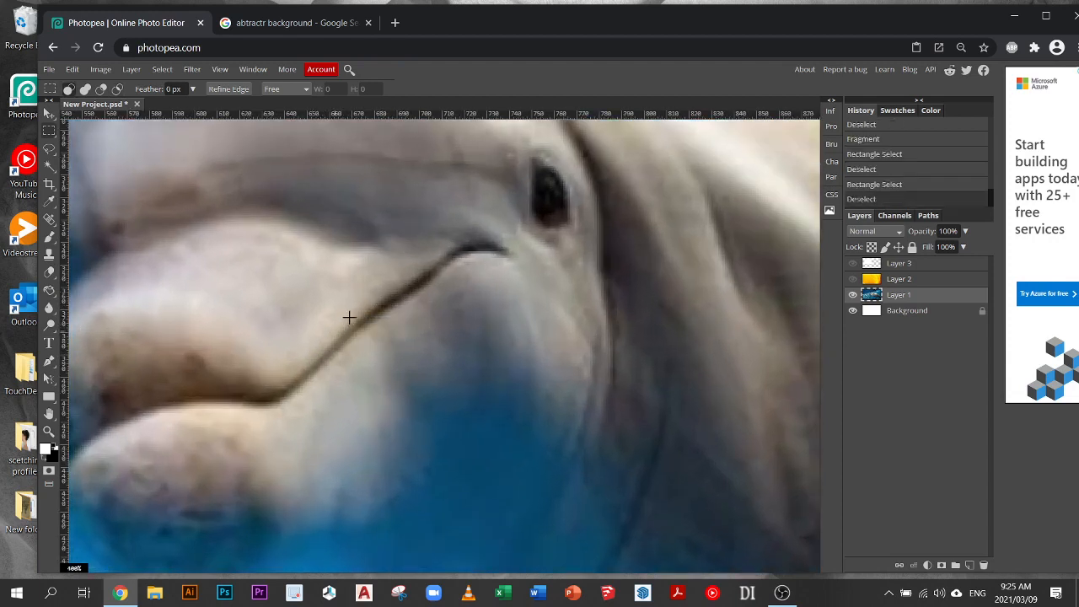
# Preview the Unsharp Mask filter on Layer 1 with an amount of 140 % and a radius of 4.5 px, and cancel it
pyautogui.scroll(1, 344, 330)
pyautogui.click(192, 70)
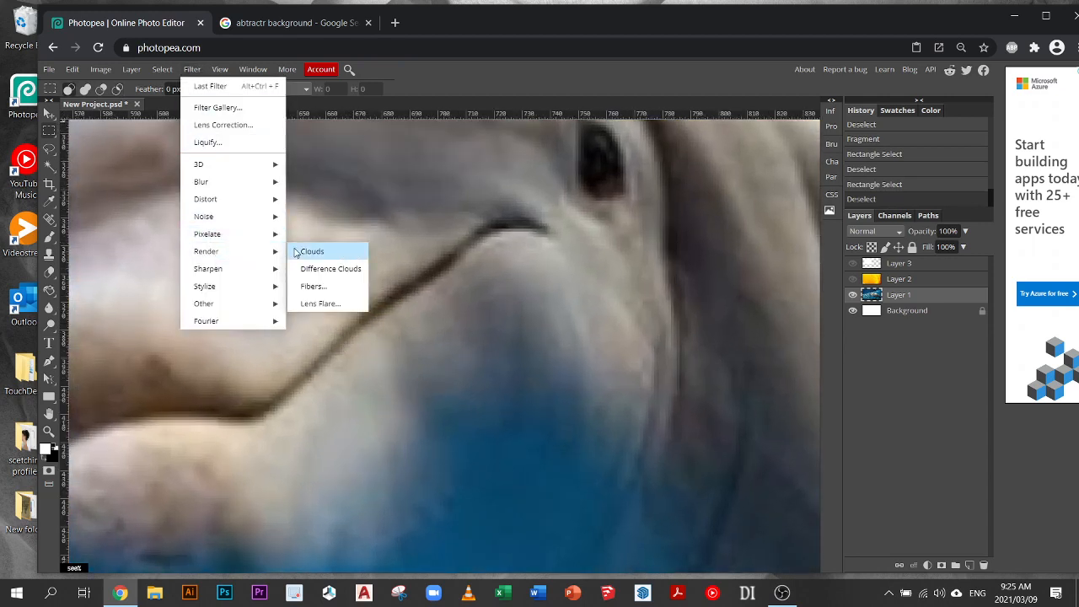
pyautogui.moveTo(245, 268)
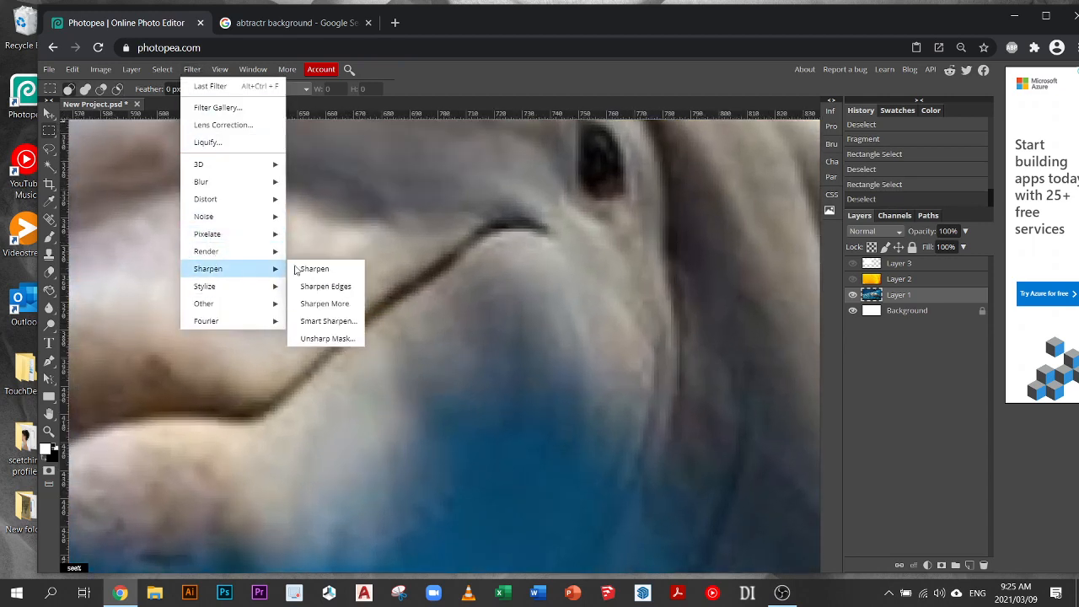
pyautogui.click(329, 338)
pyautogui.moveTo(276, 161); pyautogui.dragTo(781, 254)
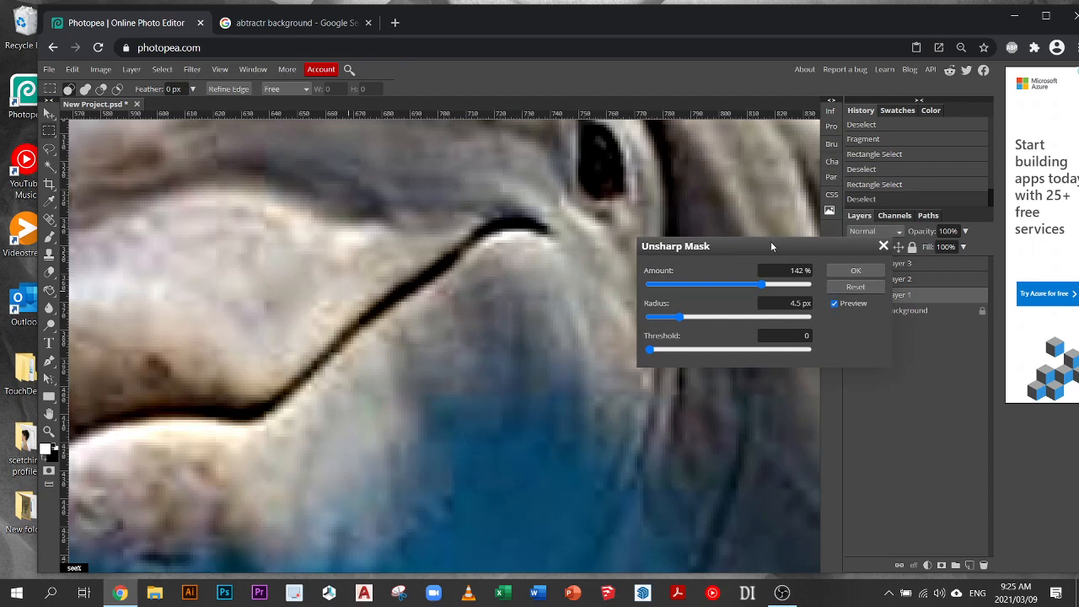
pyautogui.moveTo(753, 288)
pyautogui.mouseDown()
pyautogui.moveTo(664, 286)
pyautogui.moveTo(745, 277)
pyautogui.moveTo(653, 282)
pyautogui.moveTo(761, 283)
pyautogui.mouseUp()
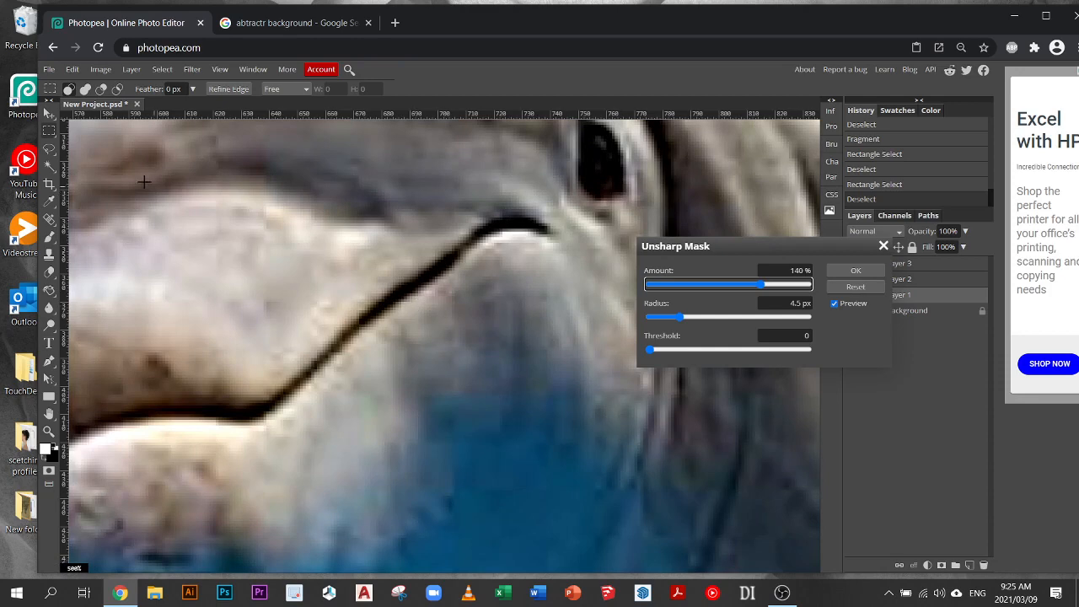
pyautogui.click(880, 266)
# Preview Unsharp Mask on the whole dolphin head in Layer 1, lowering the amount to 1 %
pyautogui.scroll(-10, 623, 277)
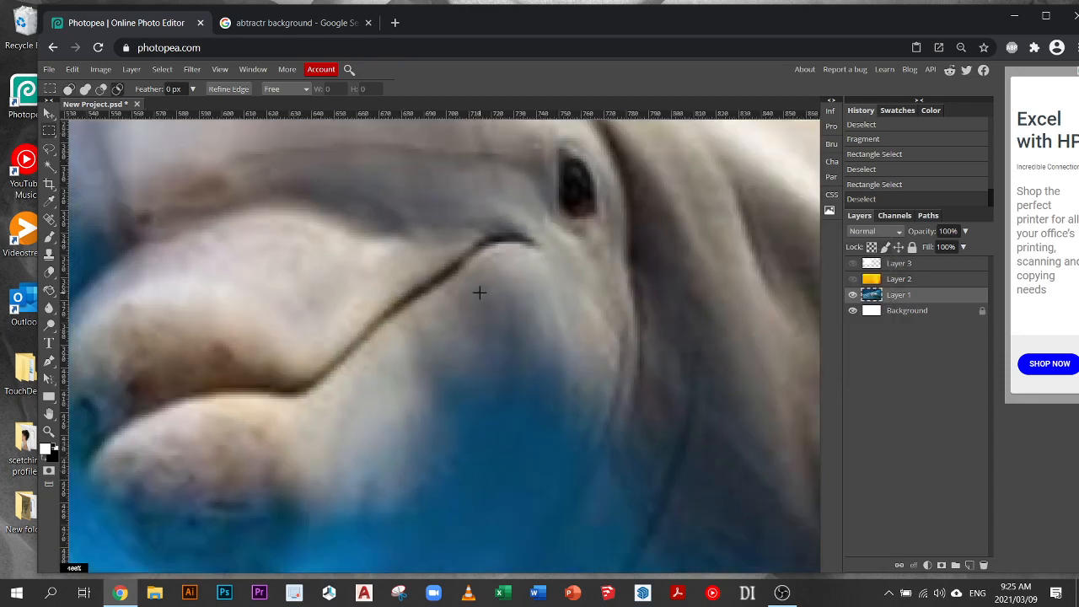
pyautogui.scroll(2, 462, 303)
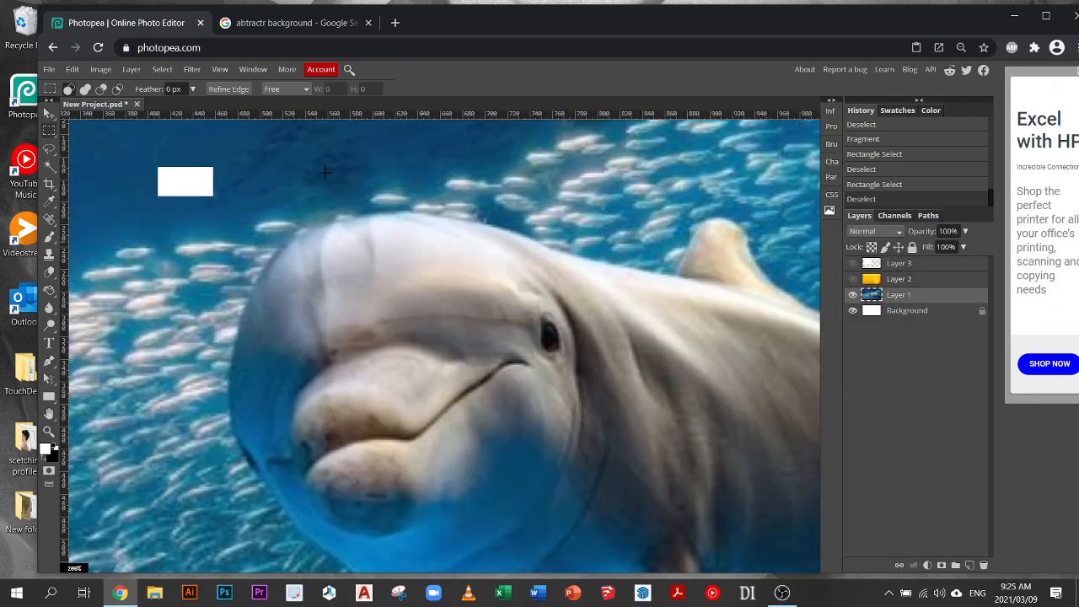
pyautogui.scroll(-1, 458, 294)
pyautogui.click(192, 69)
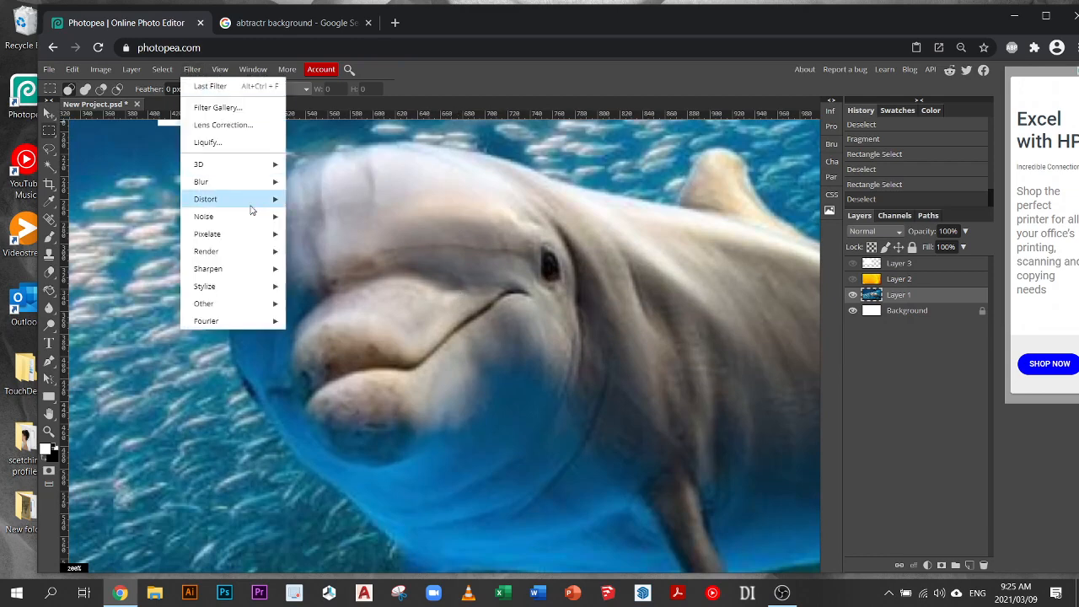
pyautogui.moveTo(253, 268)
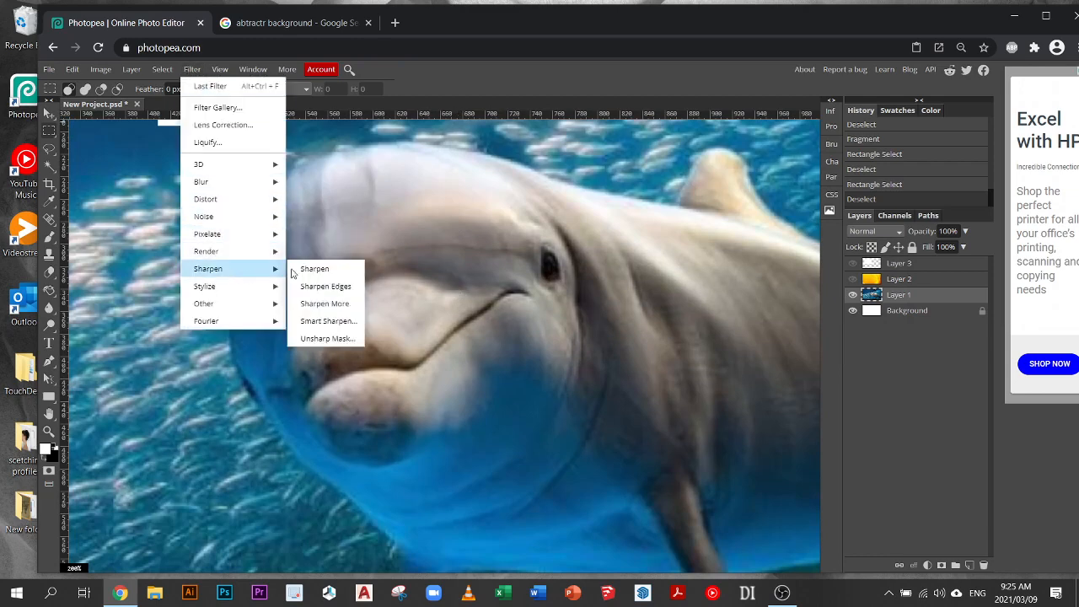
pyautogui.click(328, 339)
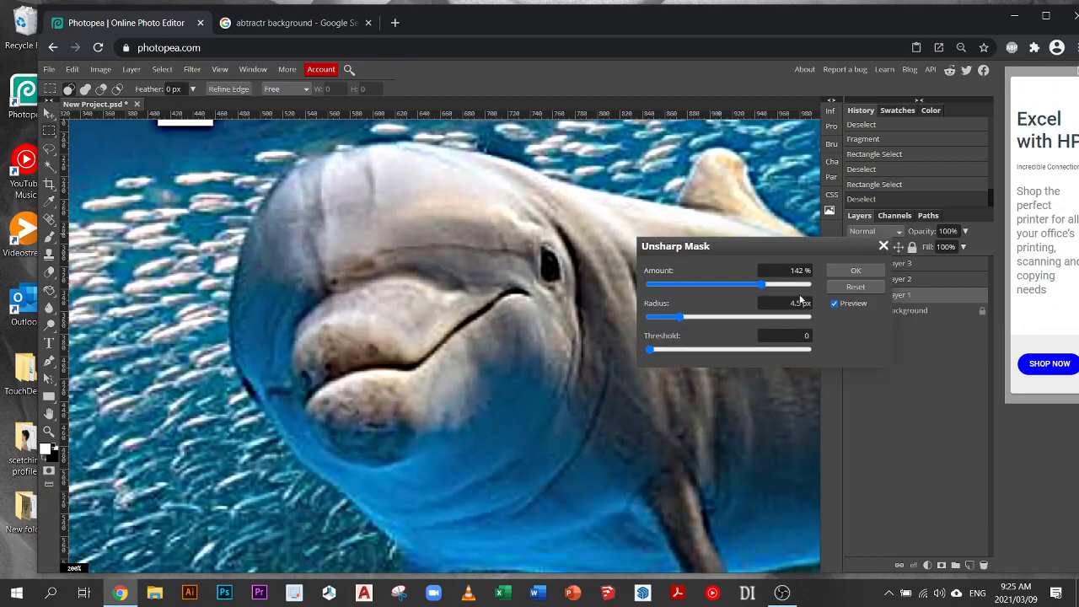
pyautogui.moveTo(756, 284); pyautogui.dragTo(644, 286)
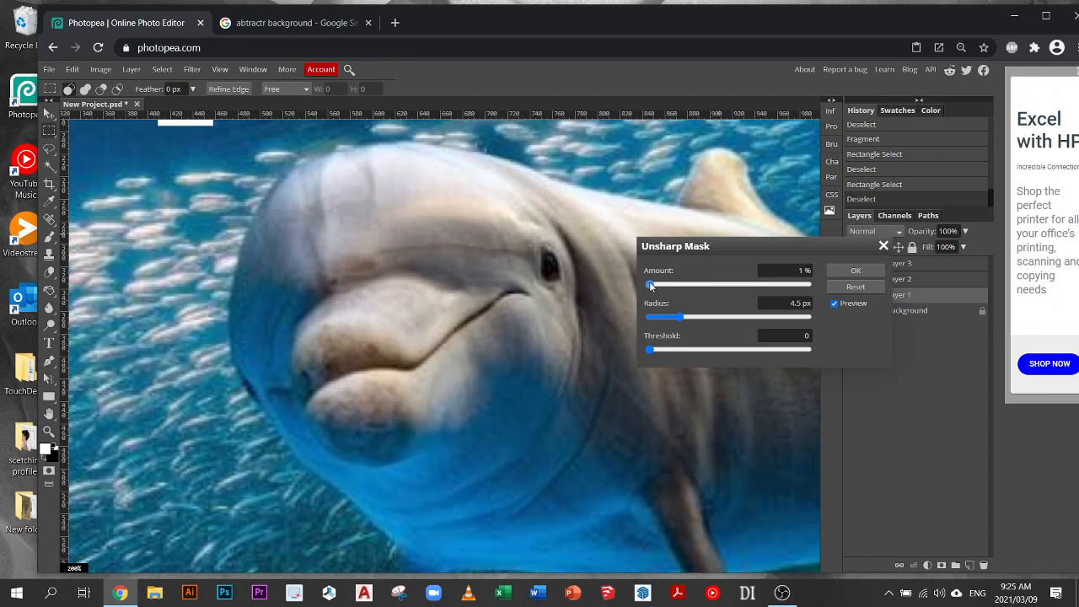
# Raise the Unsharp Mask preview to a 10.0 px radius with amounts of 99 and 116 %, keep the threshold at 0, and cancel the filter
pyautogui.moveTo(651, 286); pyautogui.dragTo(720, 285)
pyautogui.moveTo(679, 319)
pyautogui.mouseDown()
pyautogui.moveTo(742, 314)
pyautogui.moveTo(680, 316)
pyautogui.mouseUp()
pyautogui.moveTo(654, 353)
pyautogui.mouseDown()
pyautogui.moveTo(671, 352)
pyautogui.moveTo(640, 350)
pyautogui.mouseUp()
pyautogui.moveTo(685, 317); pyautogui.dragTo(691, 321)
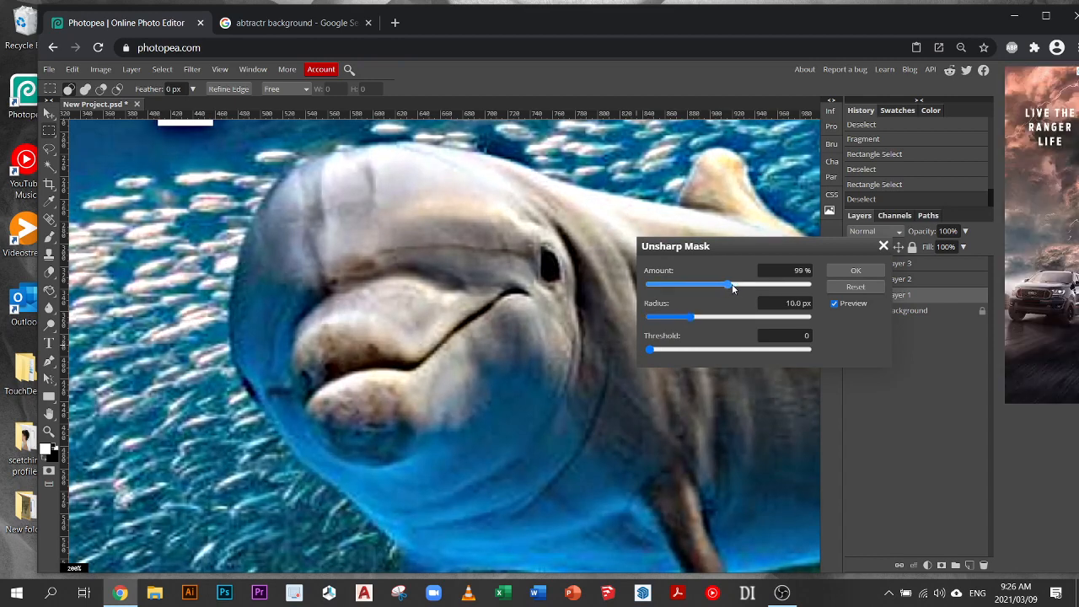
pyautogui.moveTo(725, 284); pyautogui.dragTo(741, 287)
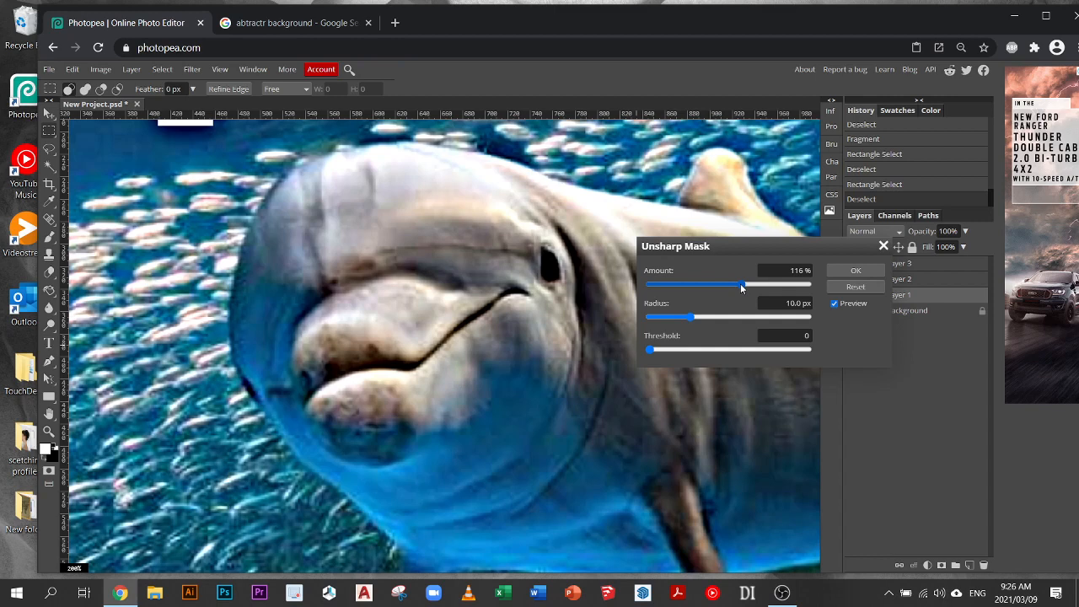
pyautogui.click(883, 246)
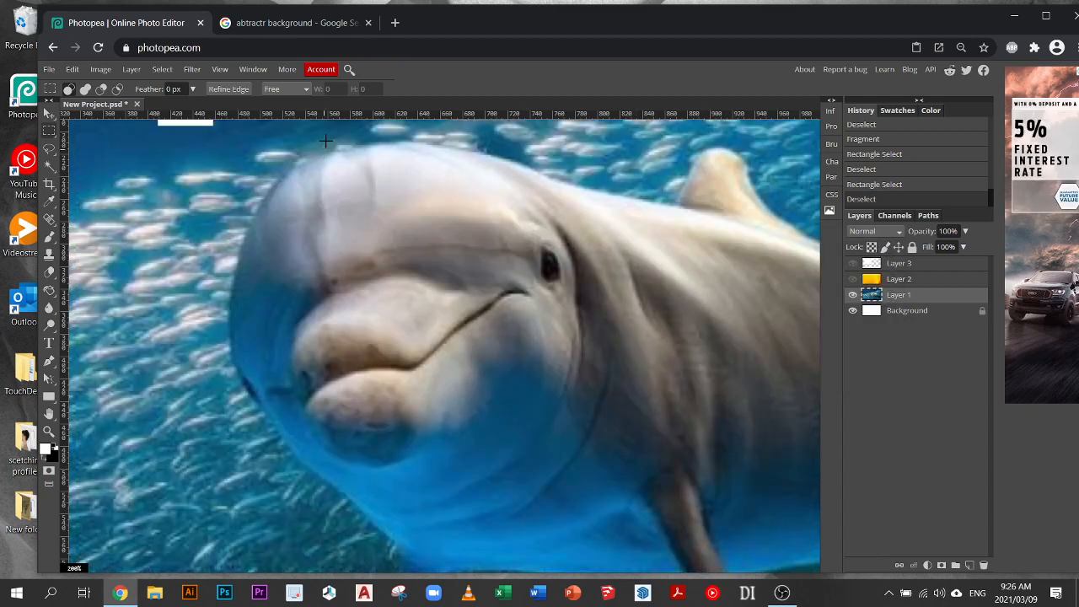
# Search Google Images for "interior photography"
pyautogui.click(315, 18)
pyautogui.scroll(10, 364, 166)
pyautogui.tripleClick(145, 91)
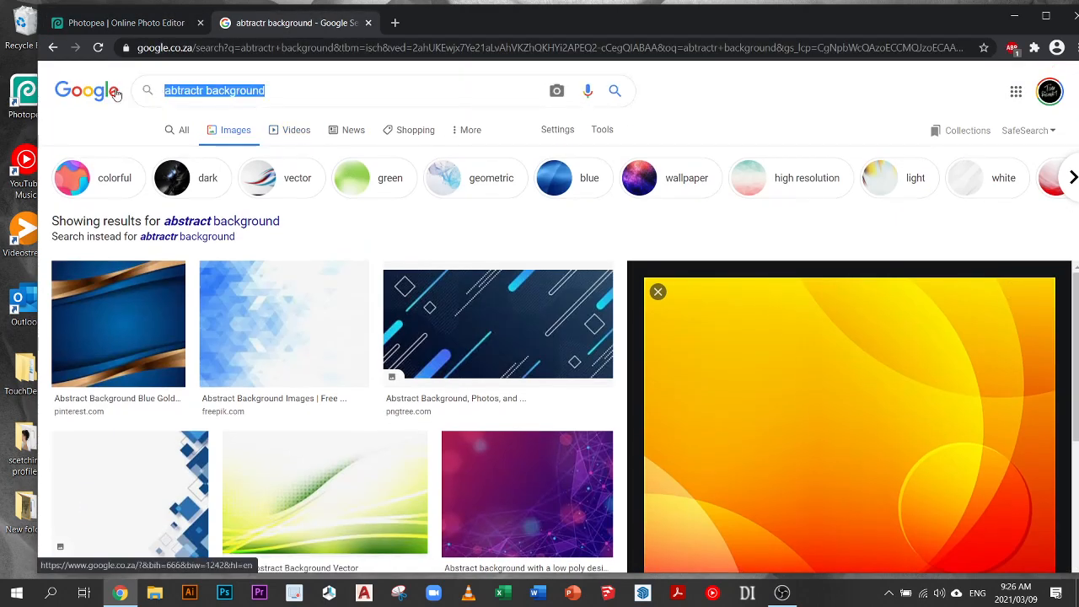
pyautogui.write('interior')
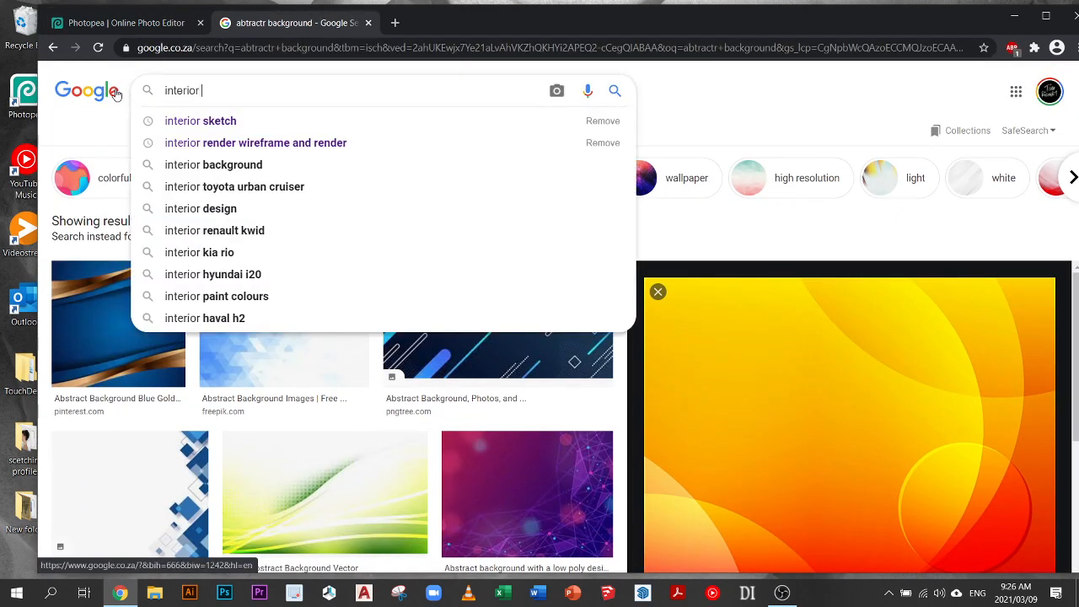
pyautogui.write(' photo')
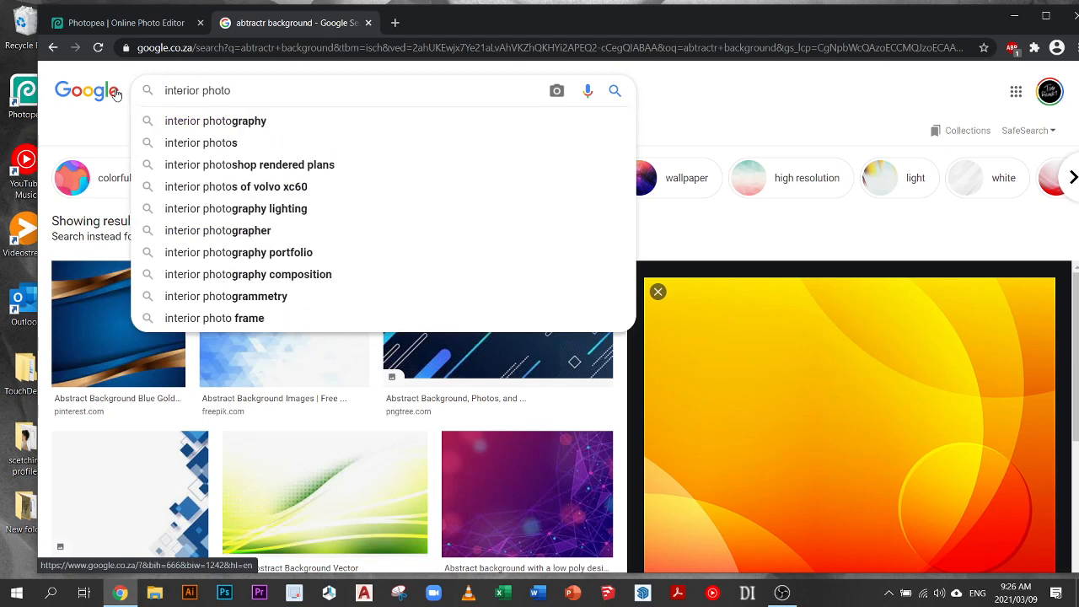
pyautogui.press('Down')
pyautogui.press('Return')
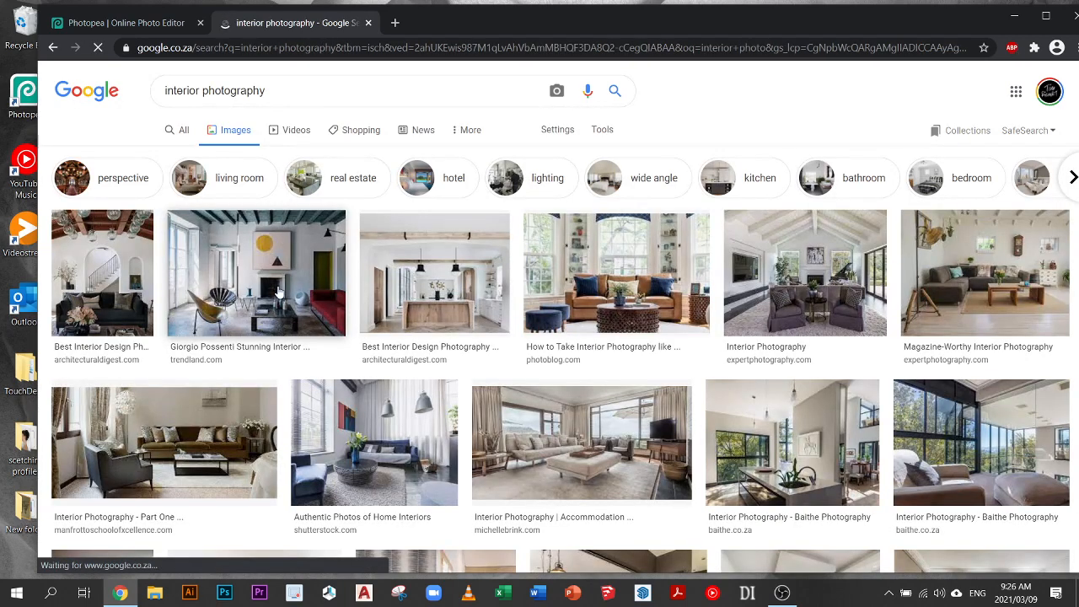
# Copy the Northlandscapes green room picture with the brown wall art and cactus, and paste it into the Photopea project above Layer 1
pyautogui.scroll(-5, 282, 295)
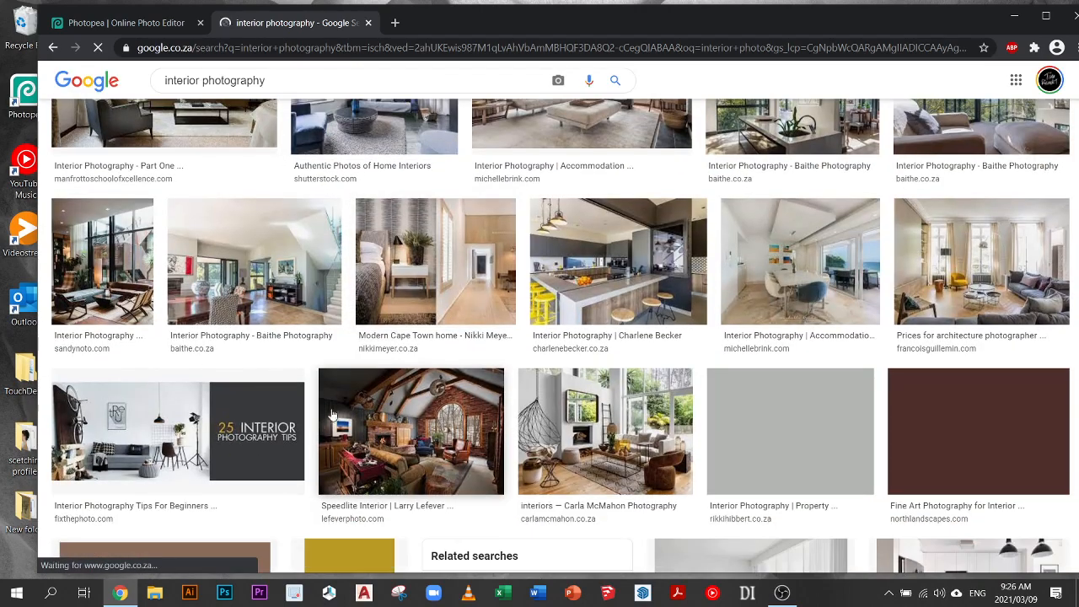
pyautogui.scroll(-3, 285, 298)
pyautogui.click(910, 222)
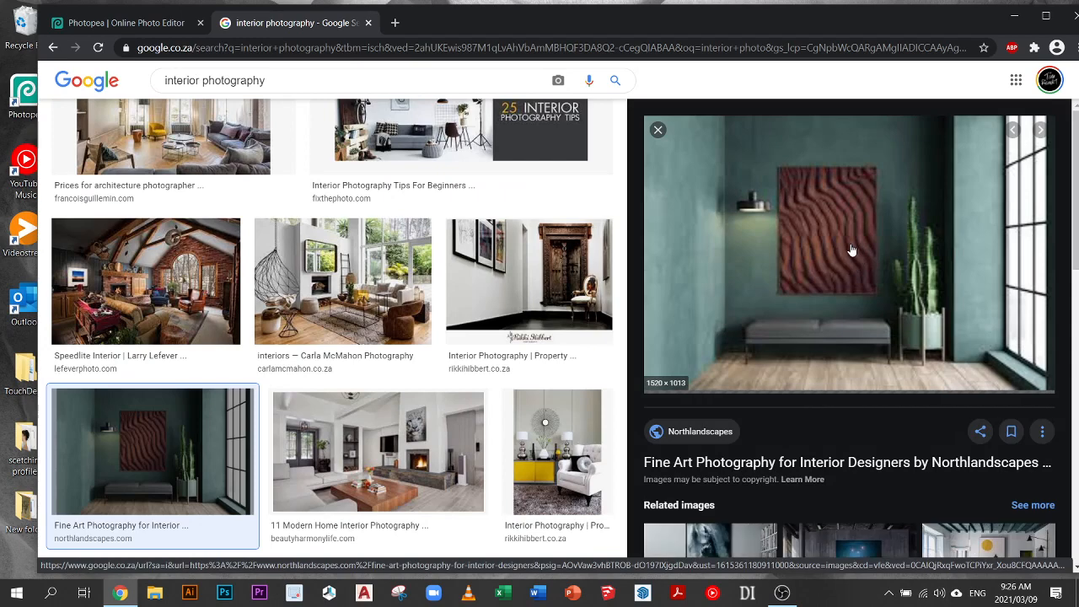
pyautogui.rightClick(851, 250)
pyautogui.click(902, 414)
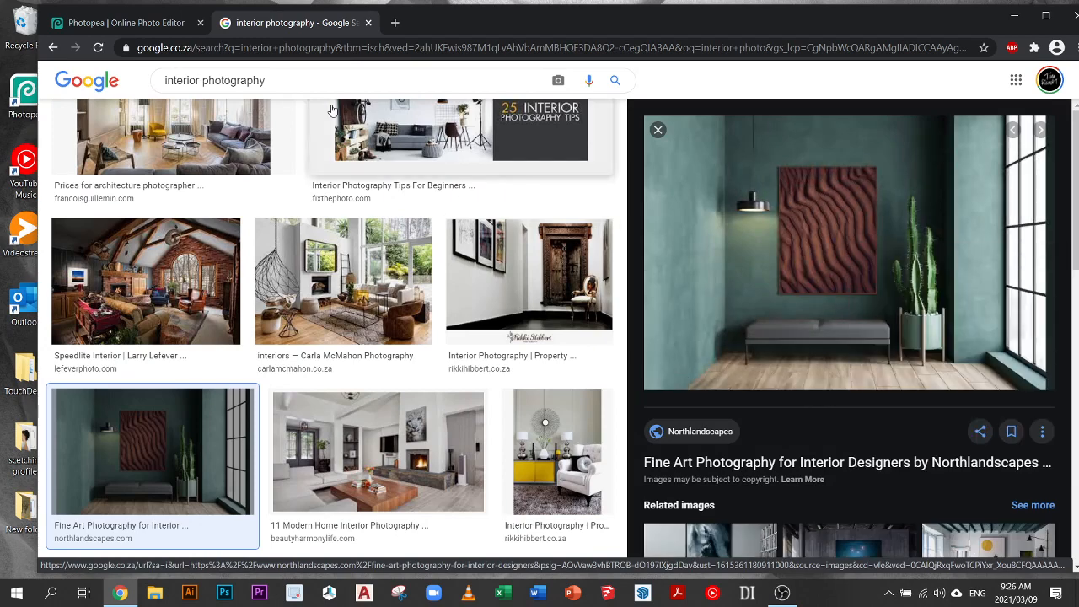
pyautogui.click(143, 23)
pyautogui.hotkey('ctrl', 'v')
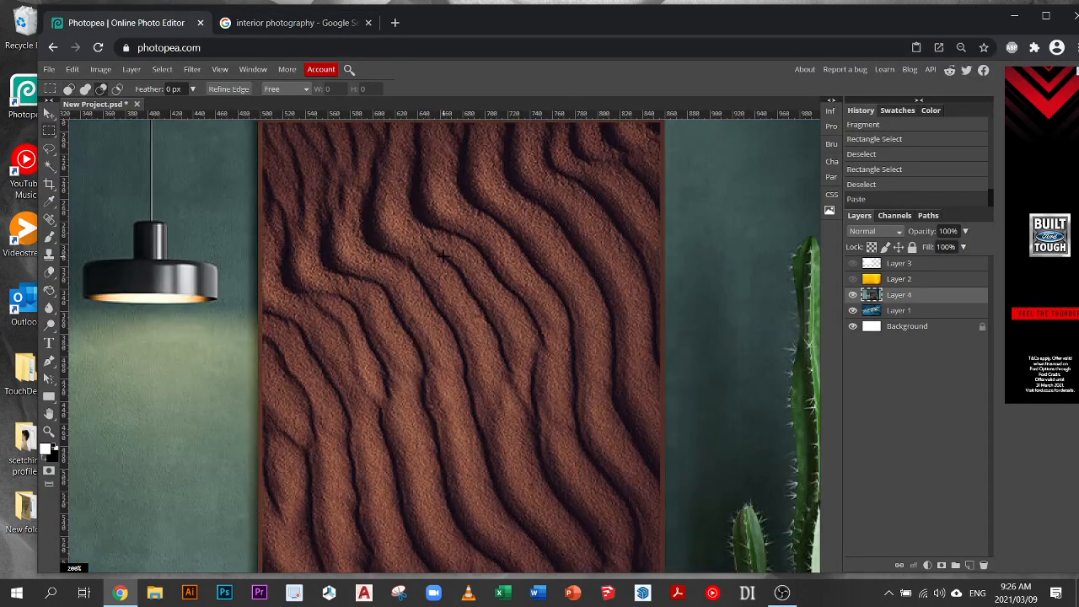
# Preview the Unsharp Mask filter on the pasted room picture with amounts of 71, 13 and 192 %
pyautogui.scroll(-2, 446, 260)
pyautogui.scroll(1, 478, 282)
pyautogui.click(193, 69)
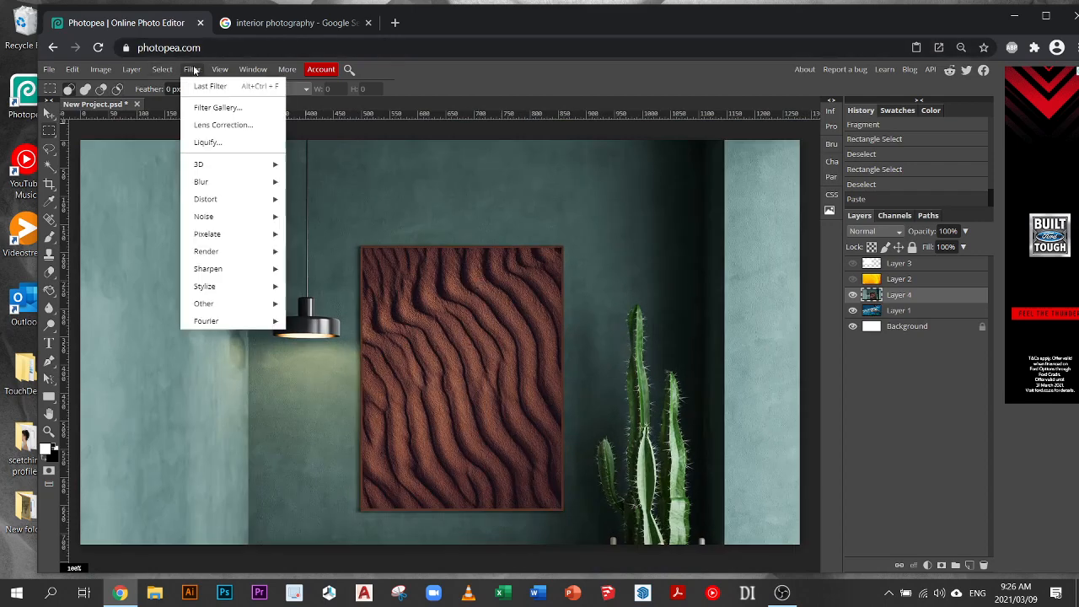
pyautogui.moveTo(237, 267)
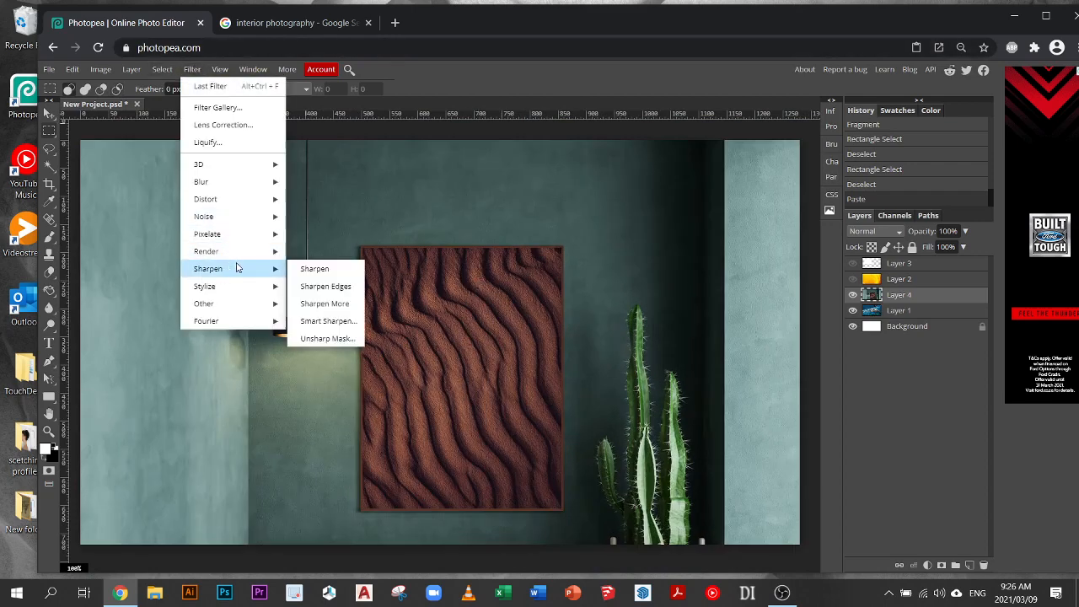
pyautogui.click(323, 339)
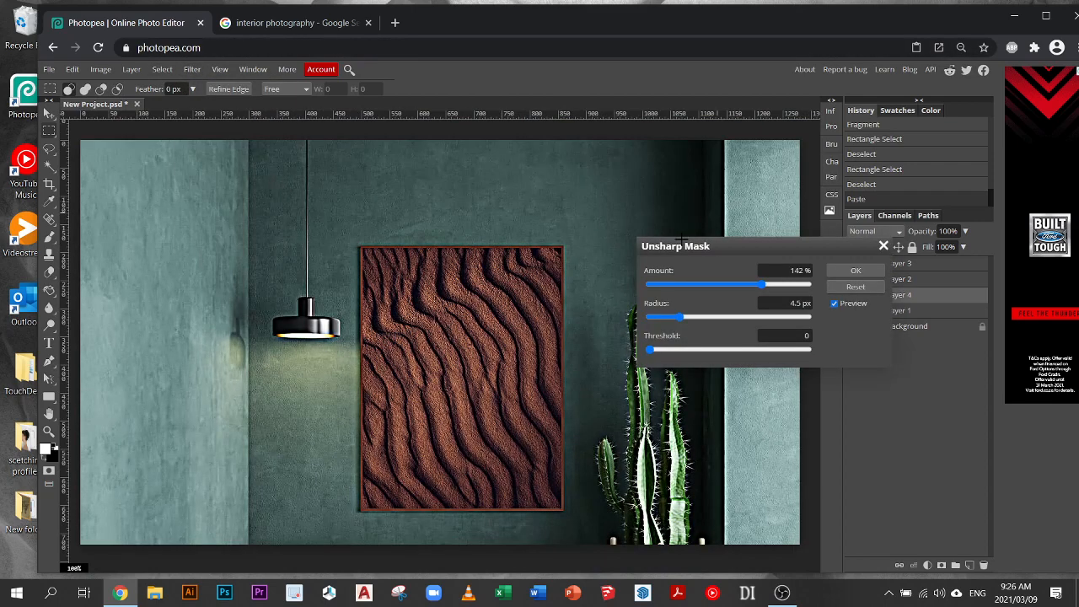
pyautogui.moveTo(758, 284); pyautogui.dragTo(706, 289)
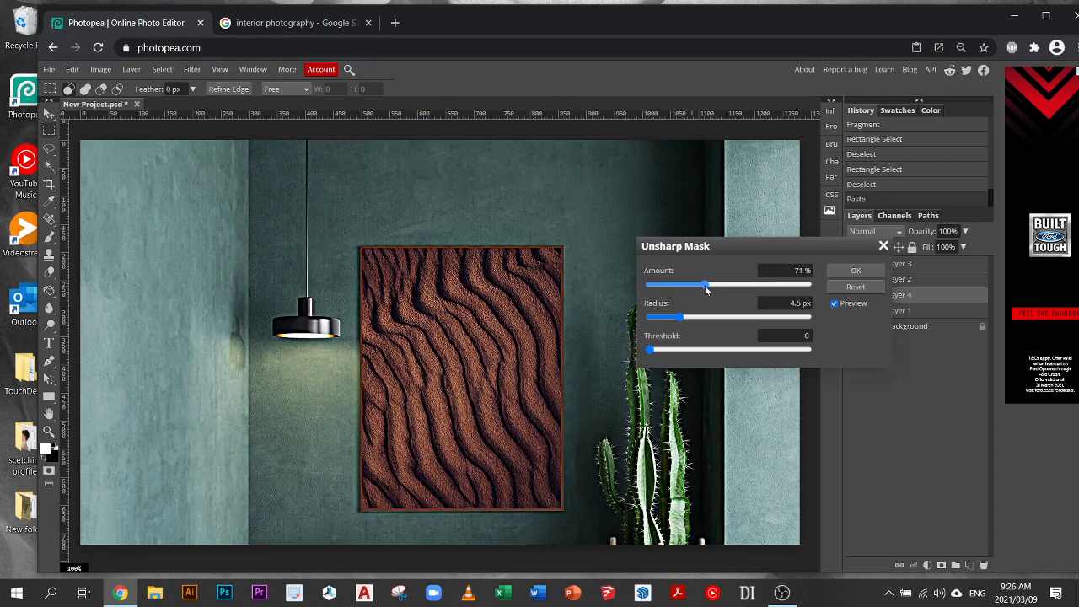
pyautogui.click(662, 290)
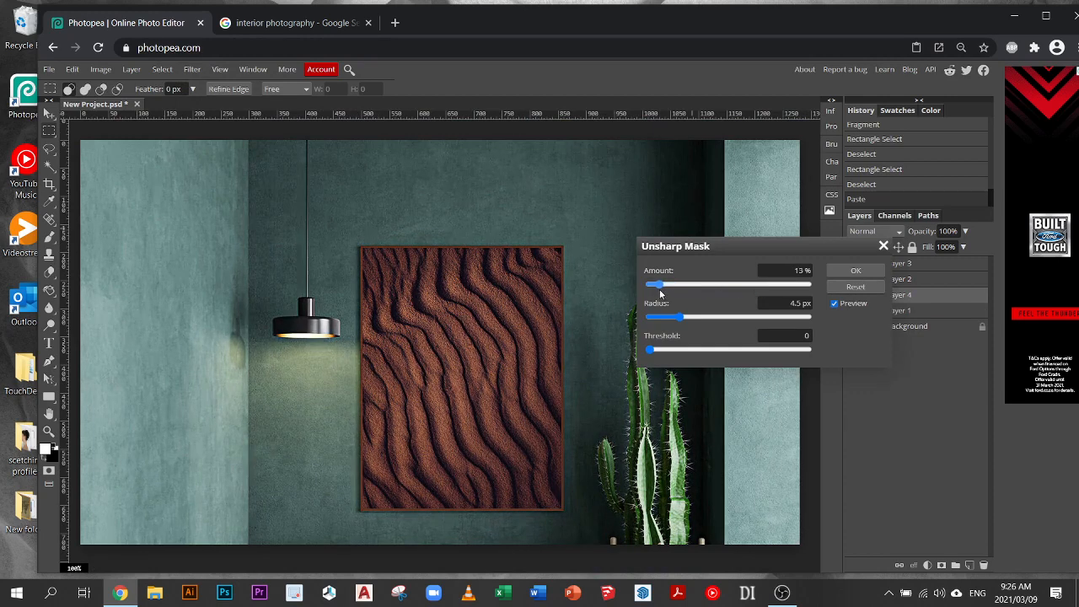
pyautogui.moveTo(668, 292); pyautogui.dragTo(803, 287)
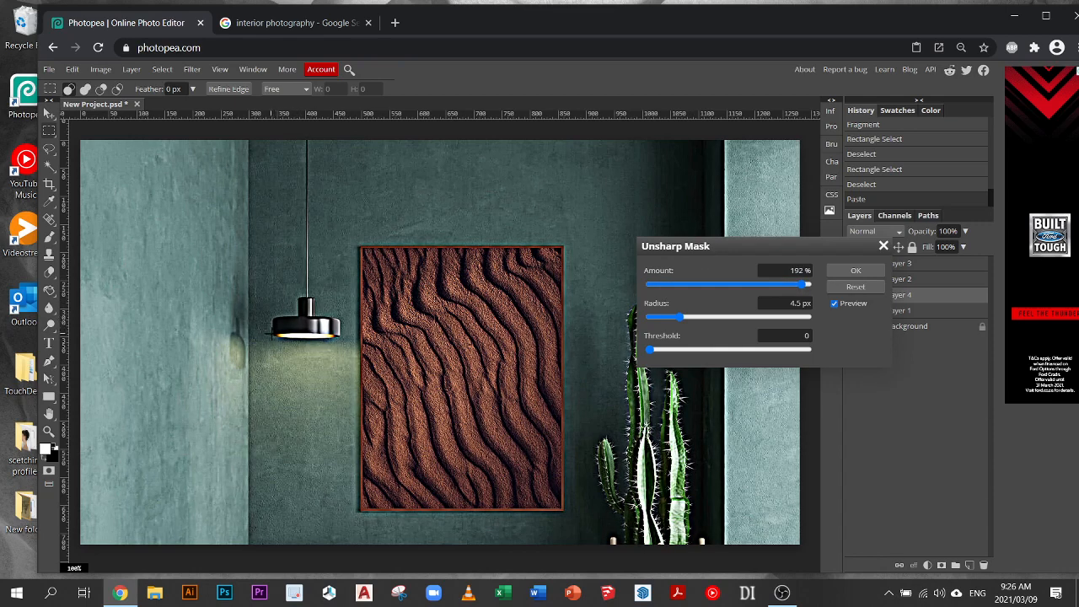
# Preview Unsharp Mask radii of 17, 15, 9.6, 20 and 57 px and an amount of 162 %, vary the threshold, and cancel the filter
pyautogui.moveTo(680, 316); pyautogui.dragTo(707, 320)
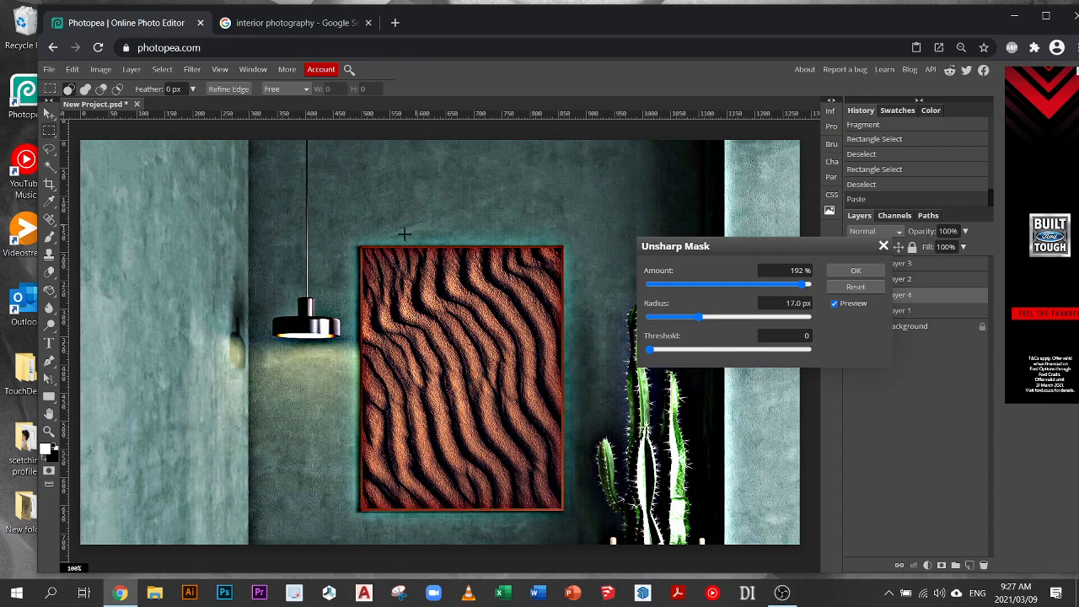
pyautogui.moveTo(703, 316); pyautogui.dragTo(697, 316)
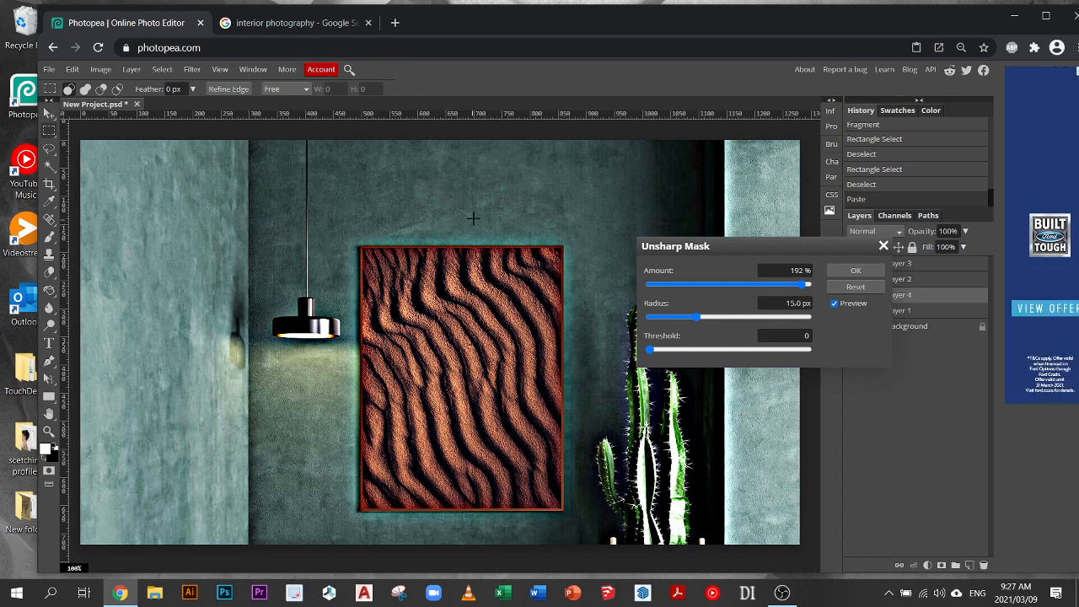
pyautogui.moveTo(690, 323)
pyautogui.mouseDown()
pyautogui.moveTo(674, 323)
pyautogui.moveTo(689, 318)
pyautogui.mouseUp()
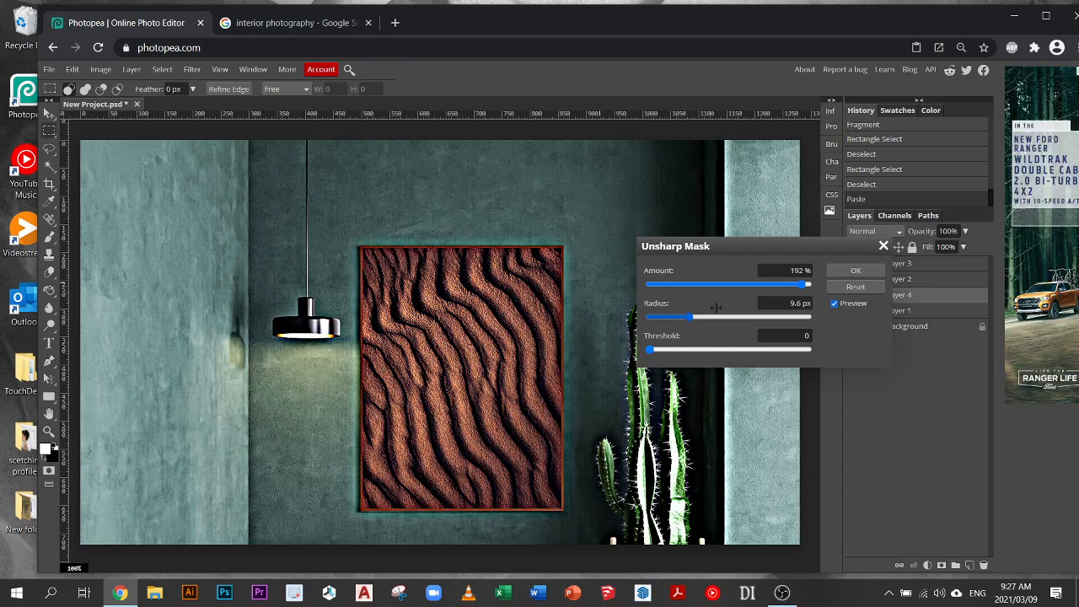
pyautogui.moveTo(691, 321); pyautogui.dragTo(702, 317)
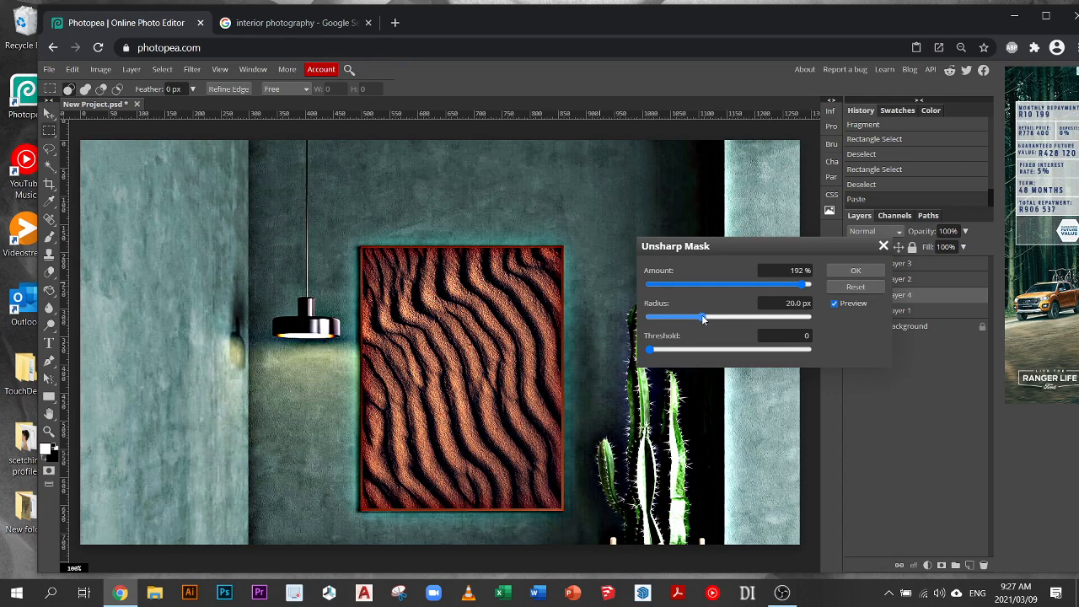
pyautogui.moveTo(702, 315)
pyautogui.mouseDown()
pyautogui.moveTo(716, 286)
pyautogui.moveTo(704, 286)
pyautogui.moveTo(776, 286)
pyautogui.moveTo(755, 319)
pyautogui.moveTo(723, 318)
pyautogui.mouseUp()
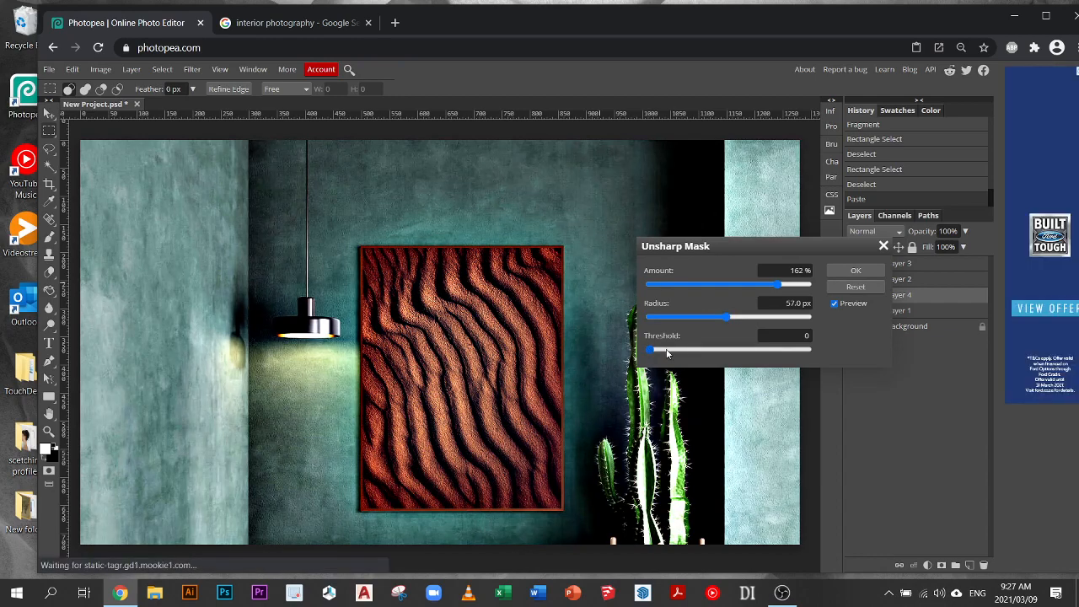
pyautogui.moveTo(667, 353); pyautogui.dragTo(698, 350)
pyautogui.moveTo(738, 318); pyautogui.dragTo(745, 317)
pyautogui.click(883, 246)
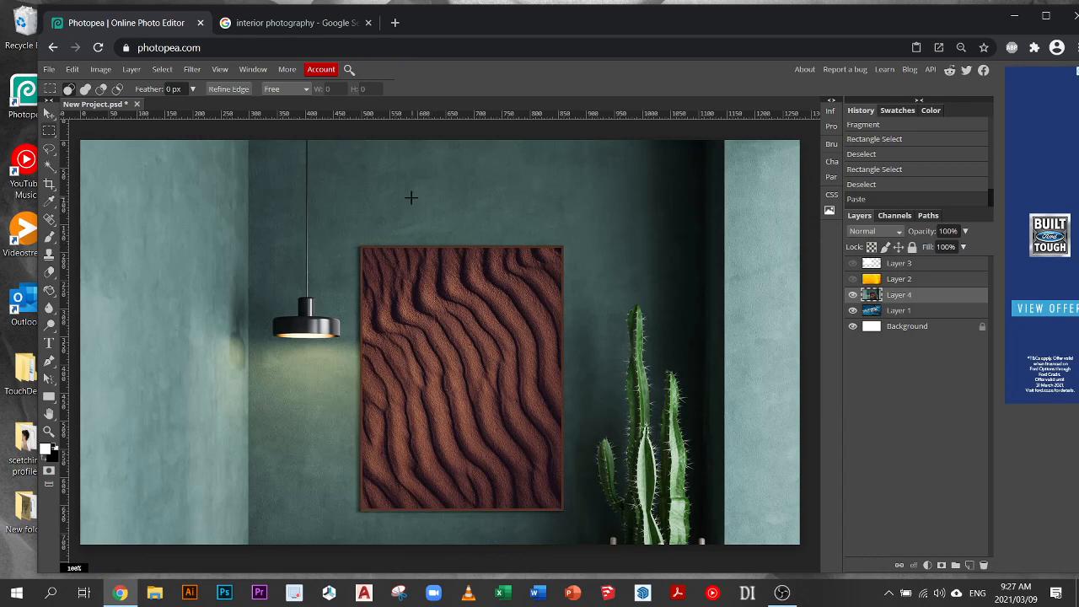
pyautogui.click(188, 69)
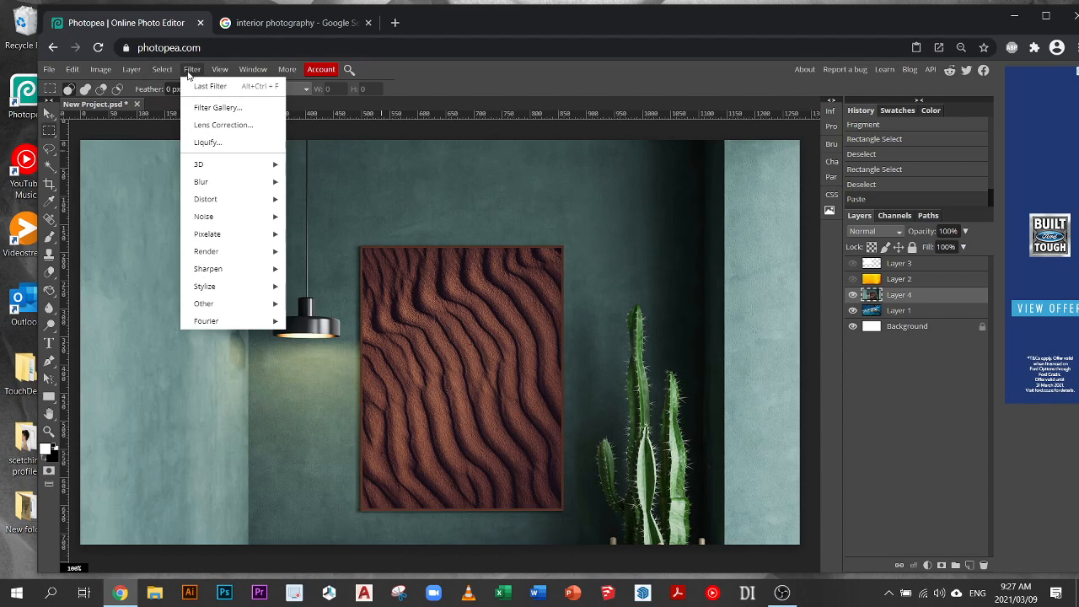
pyautogui.moveTo(249, 308)
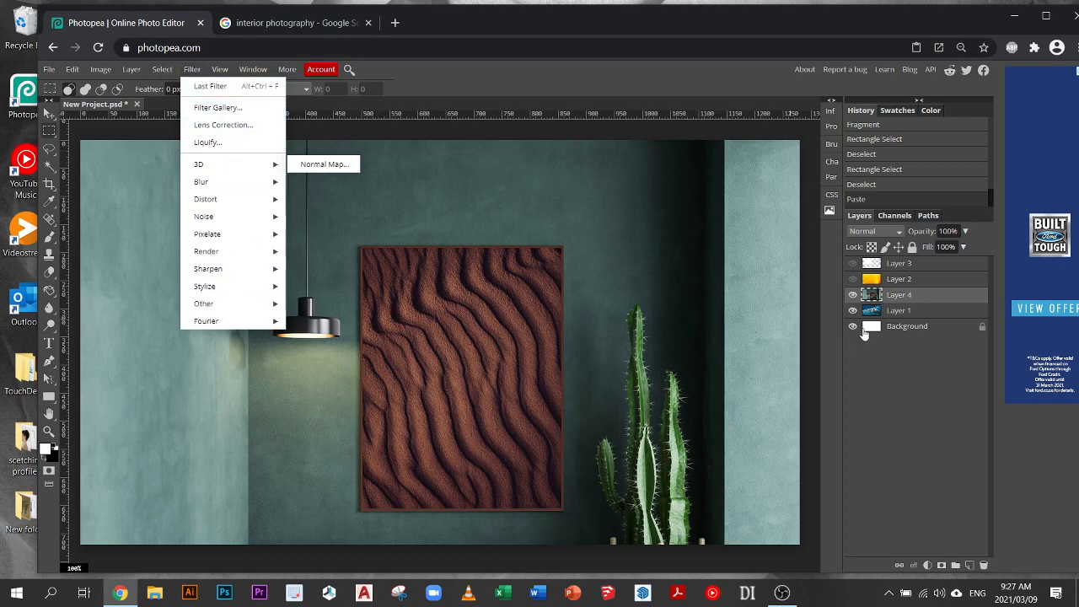
# Hide the pasted room picture on Layer 4, select the dolphin picture on Layer 1 and open the Filter Gallery for it
pyautogui.click(852, 294)
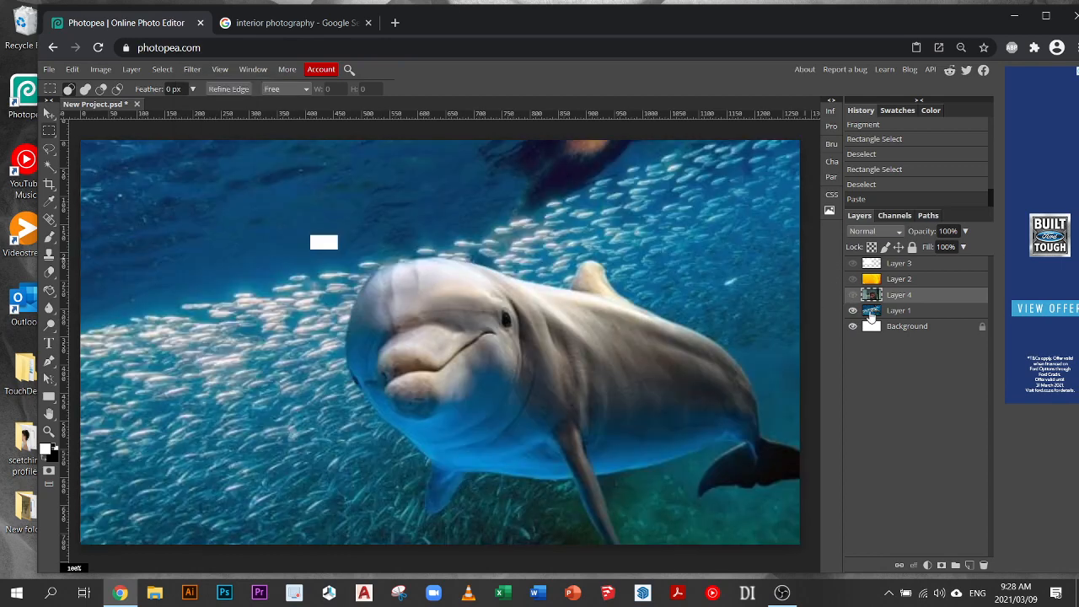
pyautogui.click(872, 312)
pyautogui.click(192, 69)
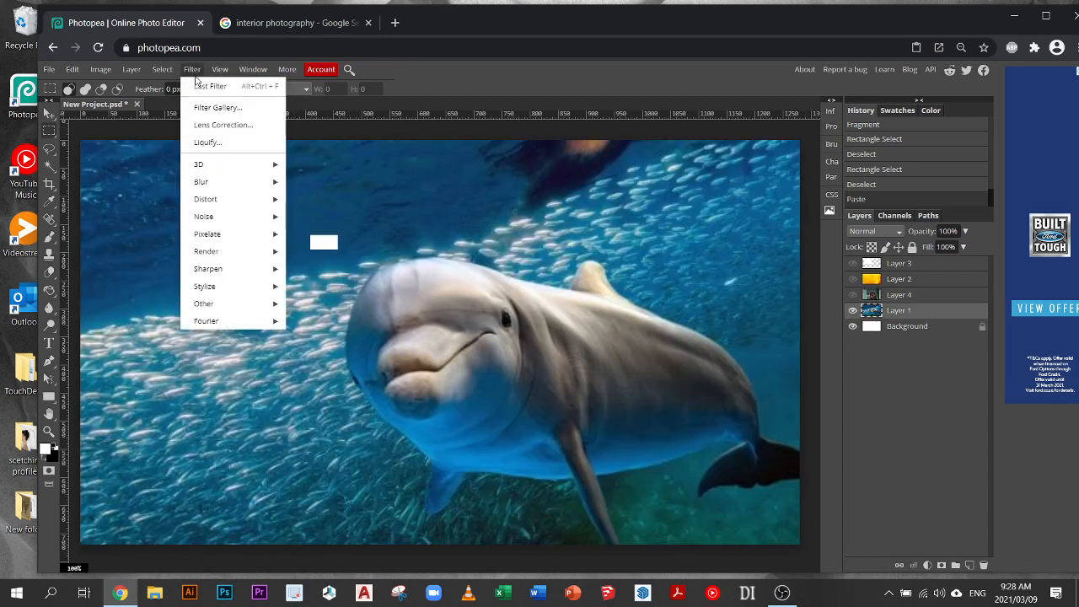
pyautogui.click(248, 115)
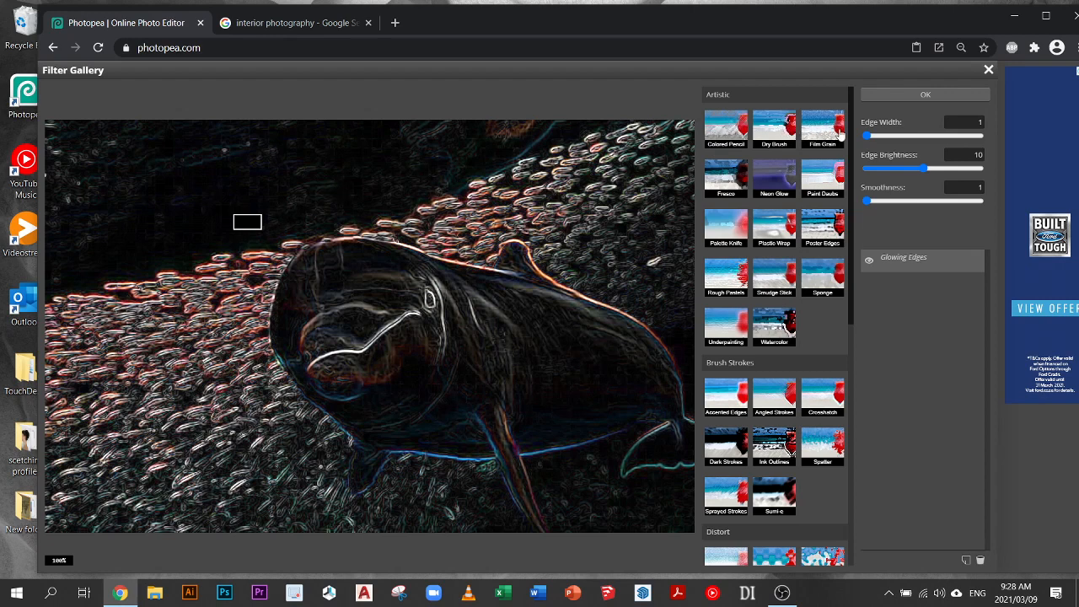
# Preview the Colored Pencil filter on the dolphin picture with stroke widths of 11 and 4 and a paper brightness of 15
pyautogui.click(723, 135)
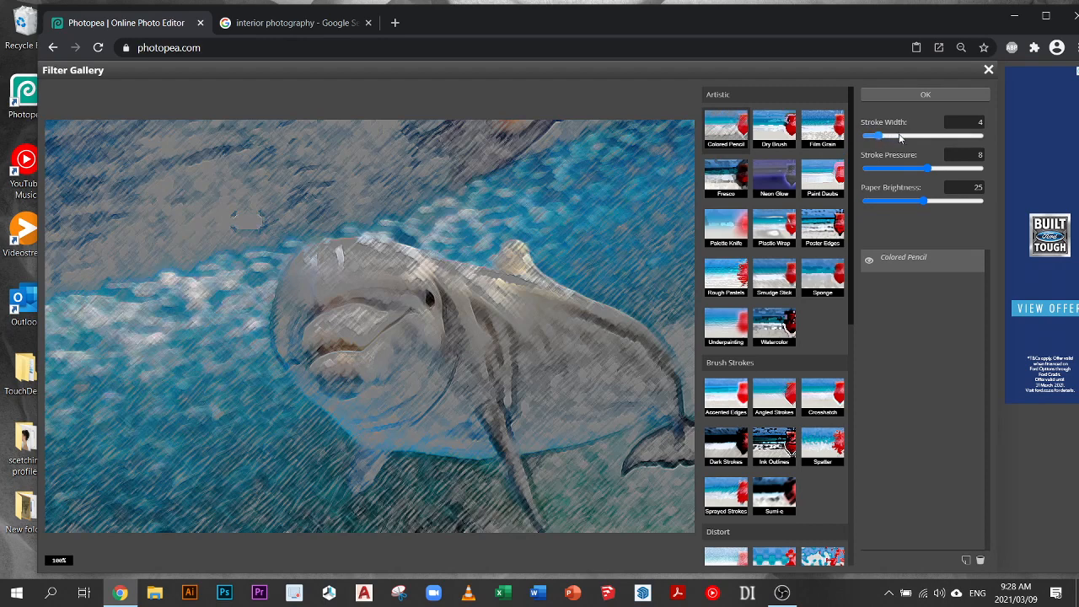
pyautogui.moveTo(878, 135); pyautogui.dragTo(903, 137)
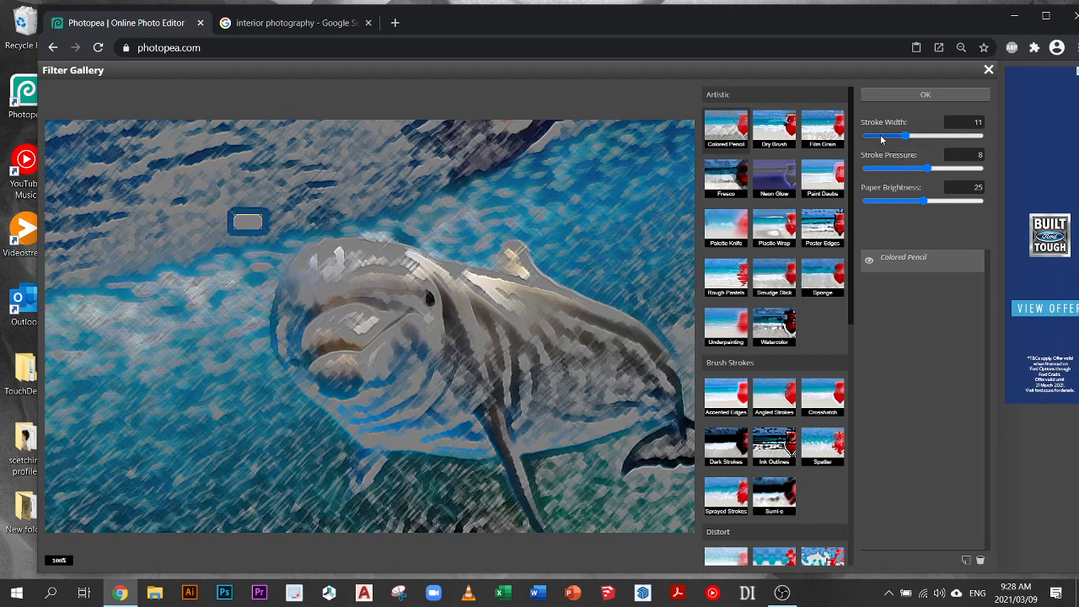
pyautogui.click(882, 137)
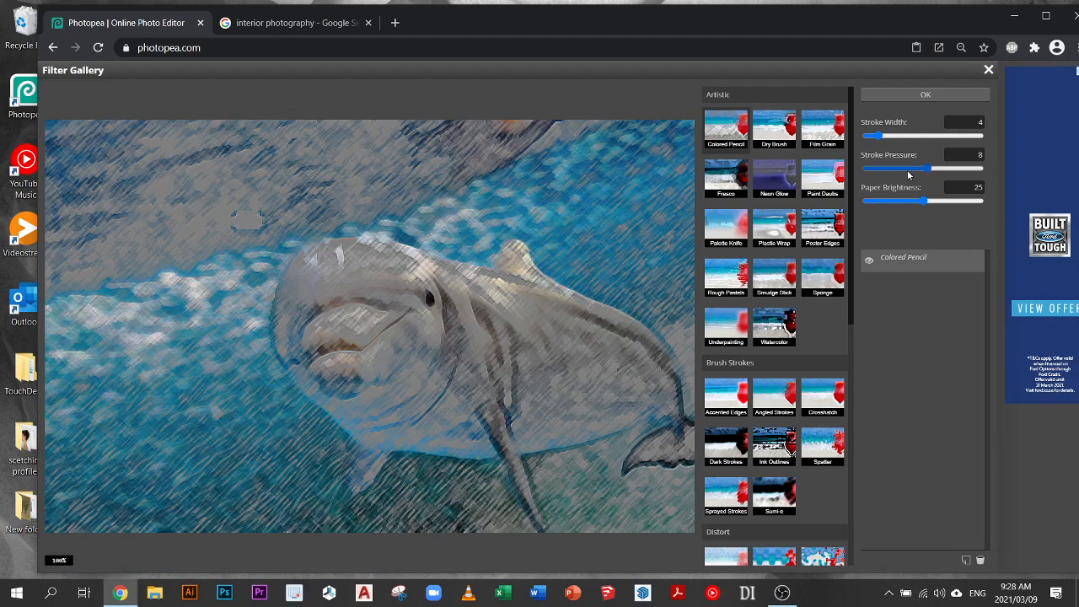
pyautogui.moveTo(913, 170); pyautogui.dragTo(905, 171)
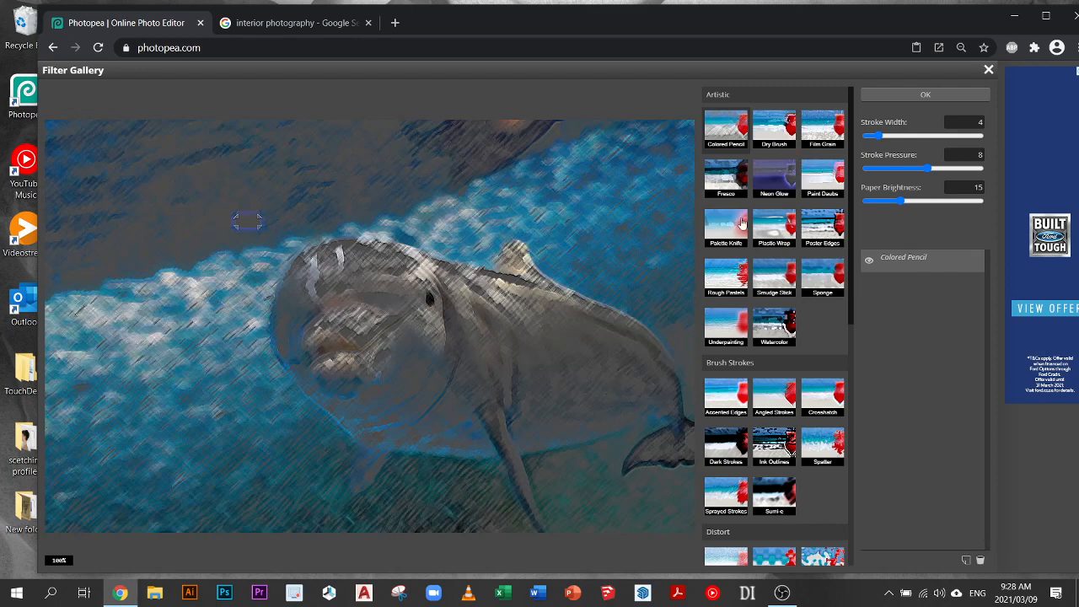
# Preview the Paint Daubs filter with a size of 22 and a sharpness of 26, keeping the Simple brush type
pyautogui.click(831, 190)
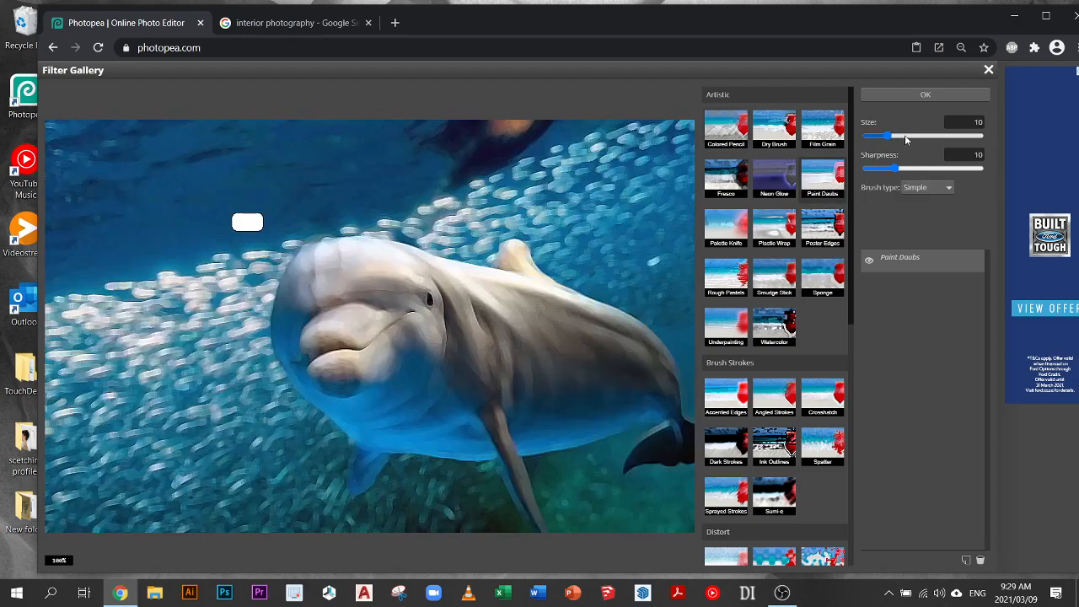
pyautogui.moveTo(904, 135); pyautogui.dragTo(912, 134)
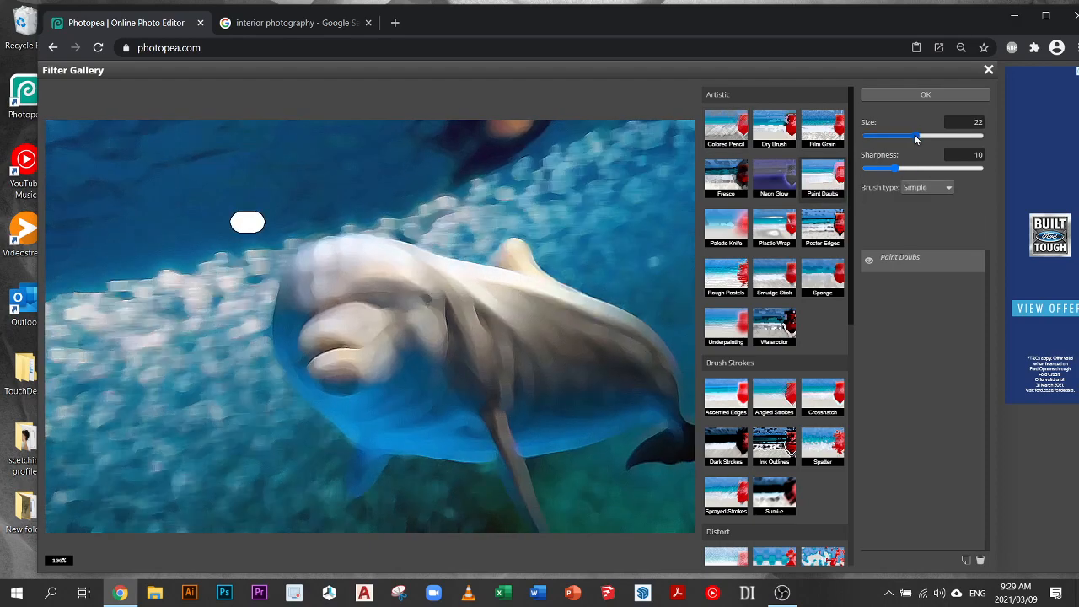
pyautogui.click(913, 135)
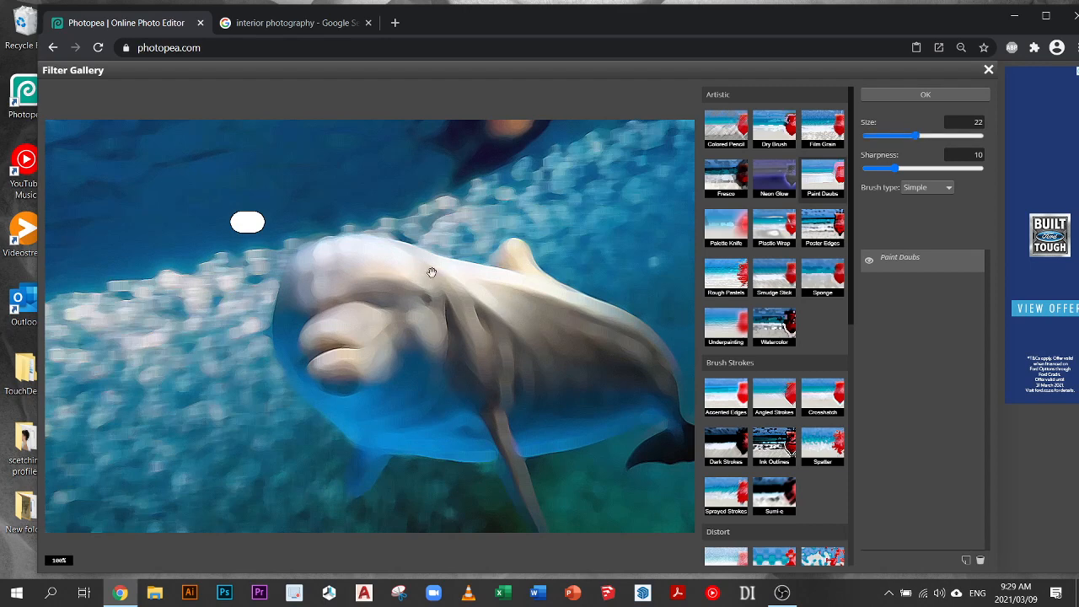
pyautogui.click(925, 169)
pyautogui.click(941, 168)
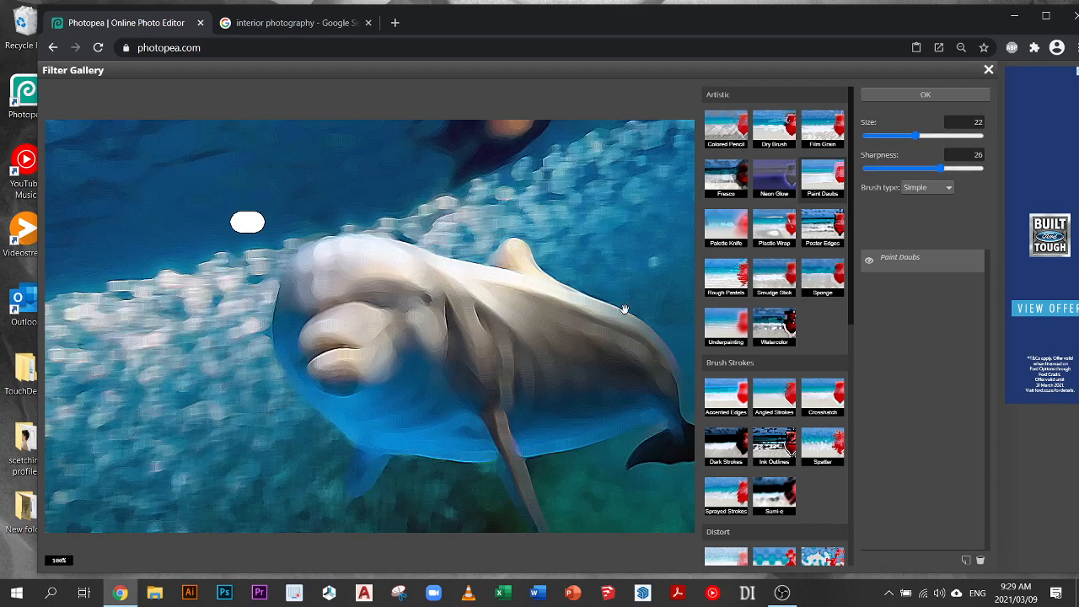
# Preview the Rough Pastels, Dark Strokes, Glass and Ocean Ripple filters on the dolphin picture with their default settings
pyautogui.click(717, 283)
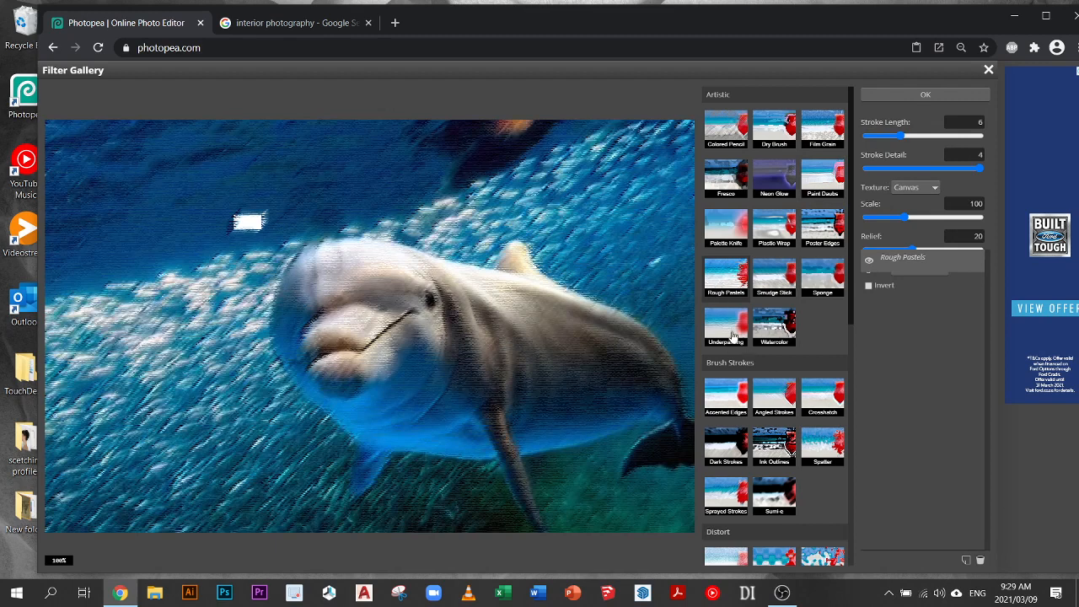
pyautogui.click(730, 445)
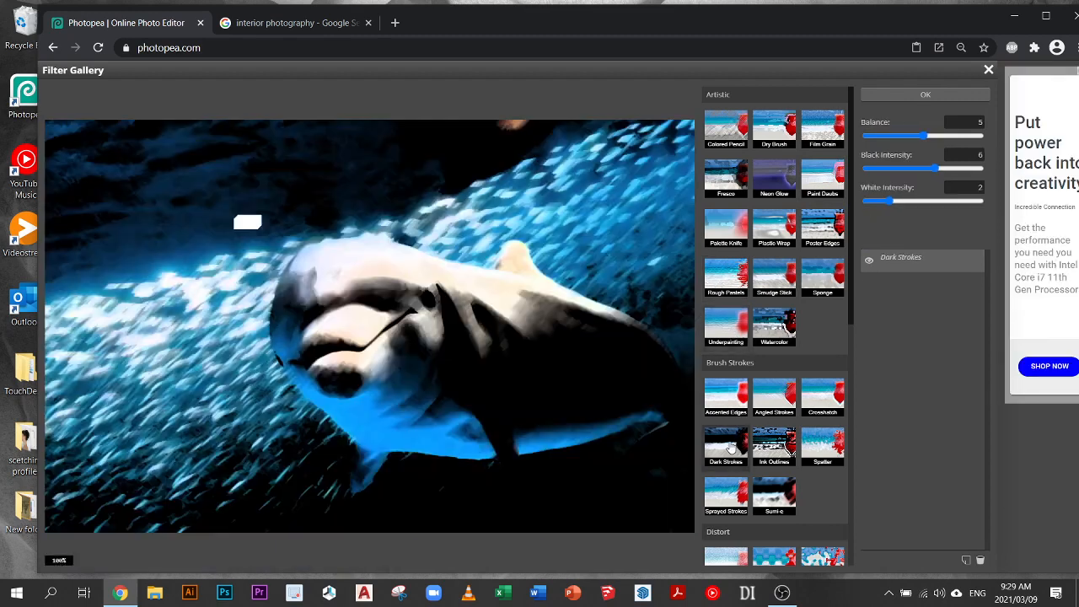
pyautogui.scroll(-3, 804, 388)
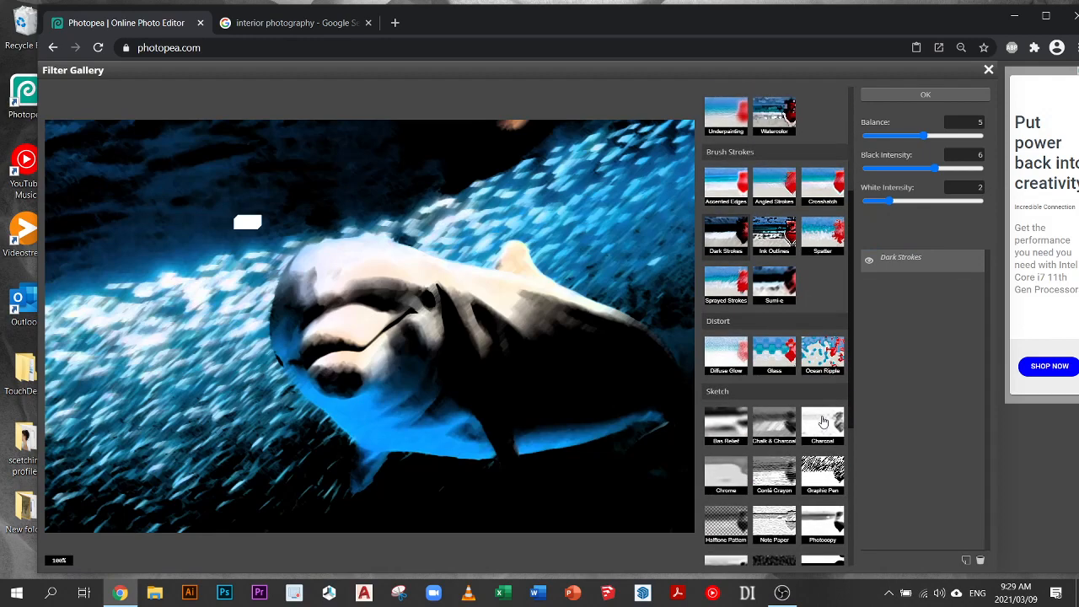
pyautogui.click(775, 358)
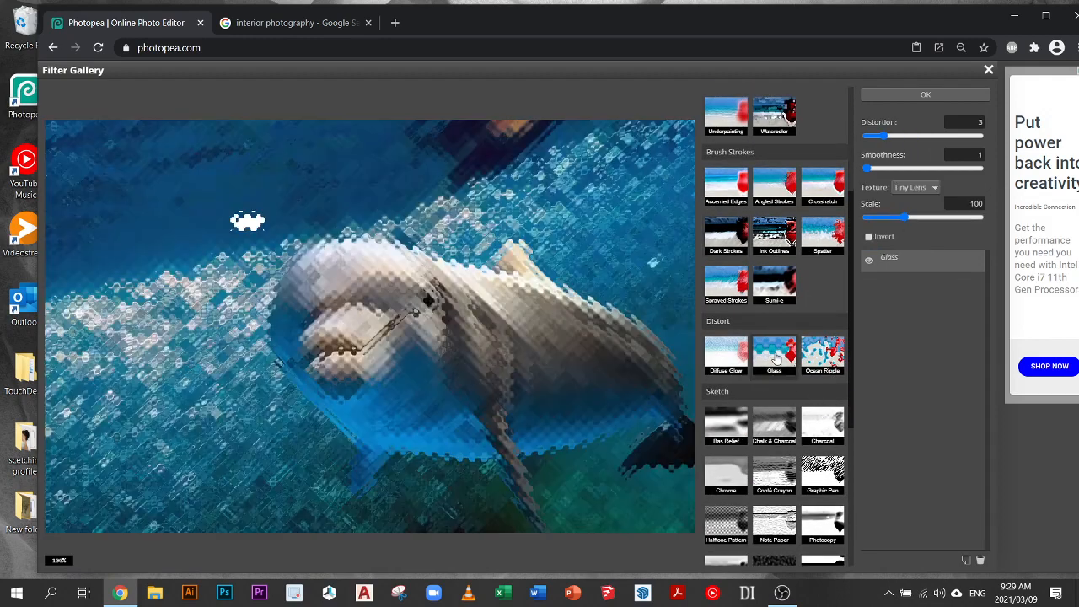
pyautogui.click(826, 358)
pyautogui.scroll(-2, 801, 369)
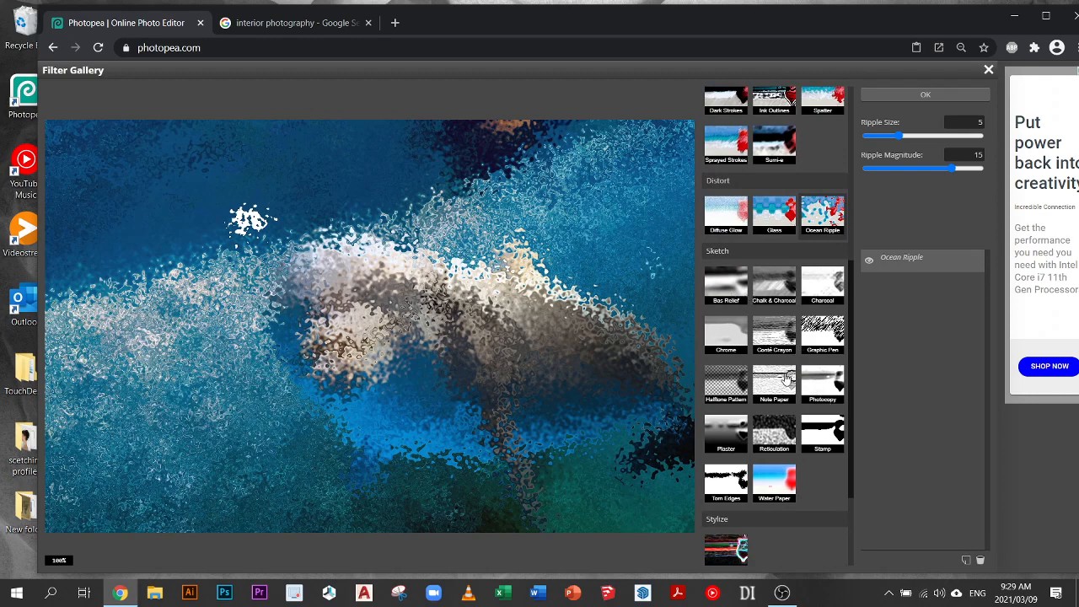
# Preview the Note Paper filter with an image balance of 22 and a graininess of 7, and adjust its relief
pyautogui.click(786, 379)
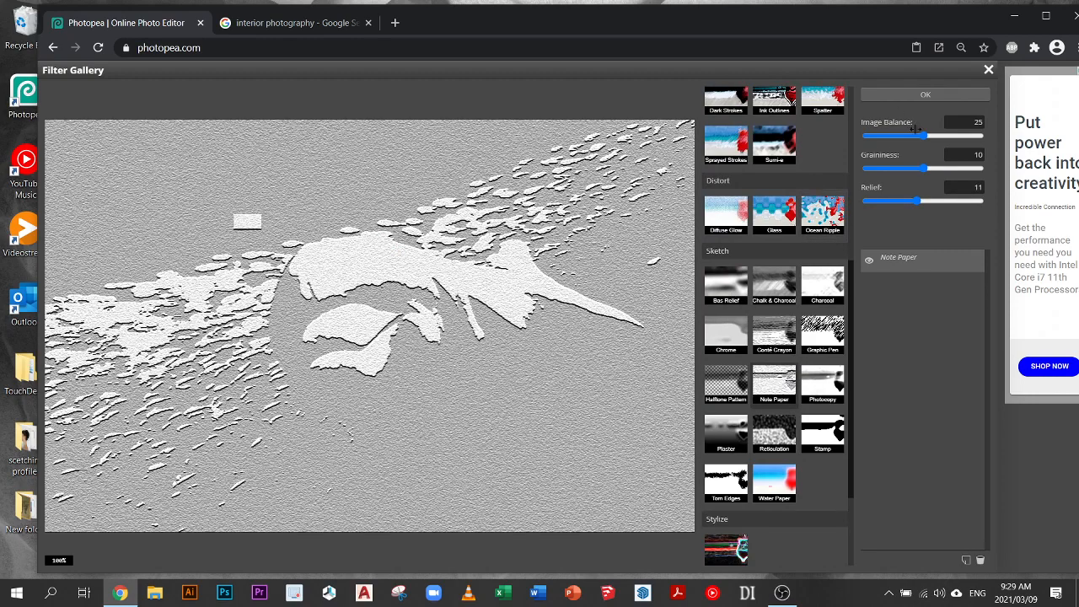
pyautogui.moveTo(915, 130); pyautogui.dragTo(904, 171)
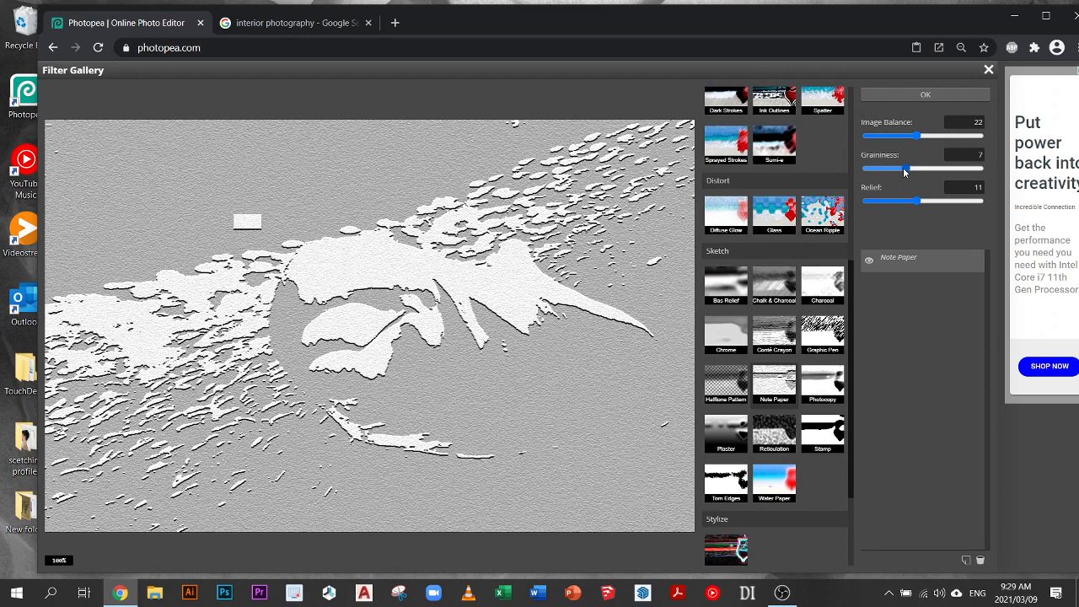
pyautogui.moveTo(916, 200)
pyautogui.mouseDown()
pyautogui.moveTo(866, 206)
pyautogui.moveTo(921, 202)
pyautogui.mouseUp()
# Preview the Reticulation filter with a density of 5, a foreground level of 23 and a background level of 15
pyautogui.click(773, 434)
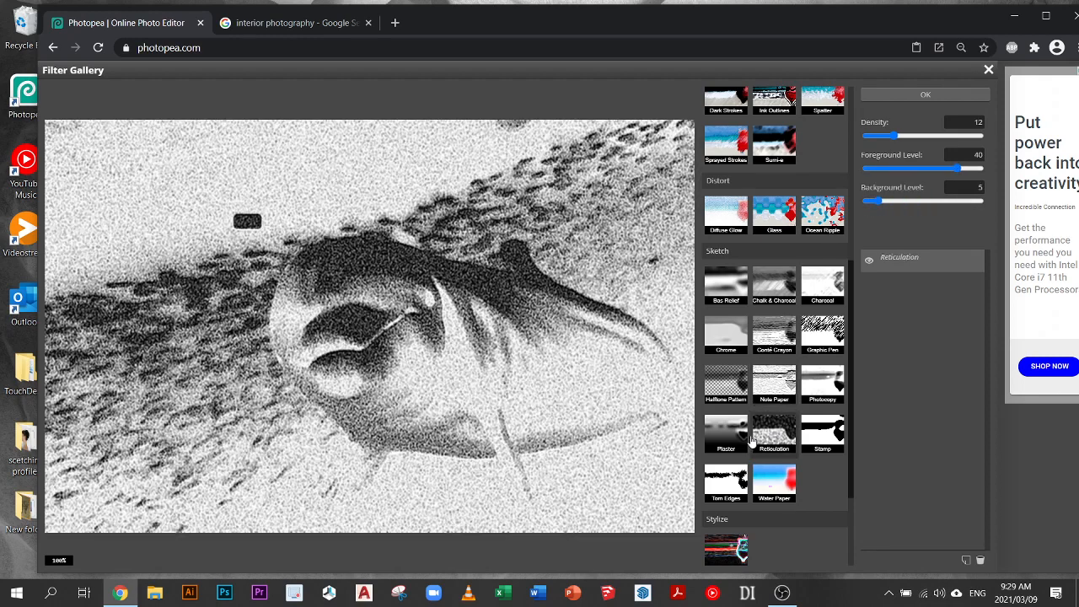
pyautogui.moveTo(890, 139); pyautogui.dragTo(878, 139)
pyautogui.moveTo(943, 166); pyautogui.dragTo(923, 166)
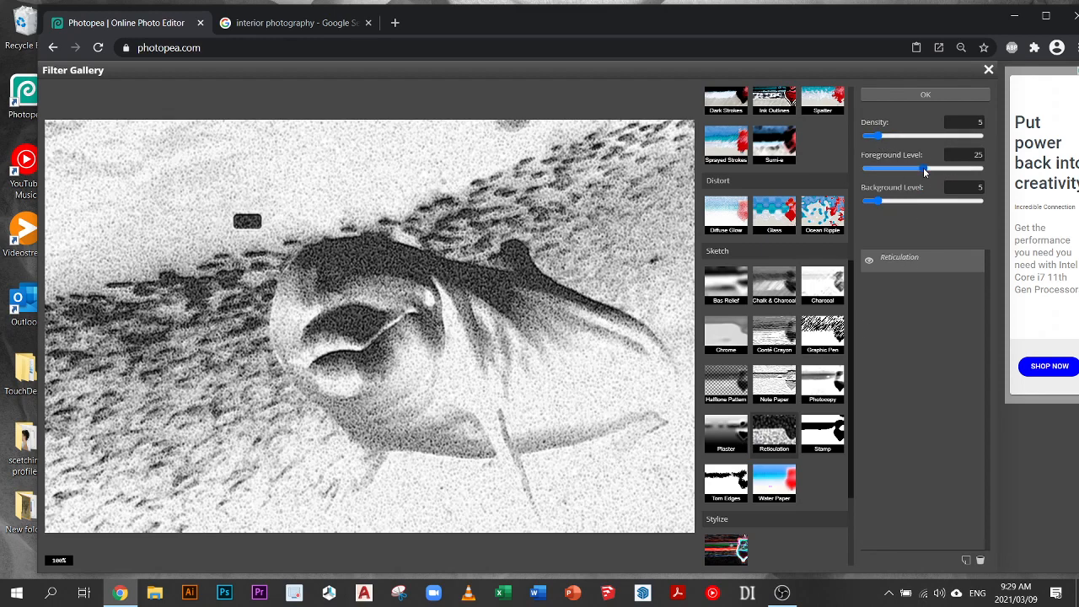
pyautogui.click(901, 202)
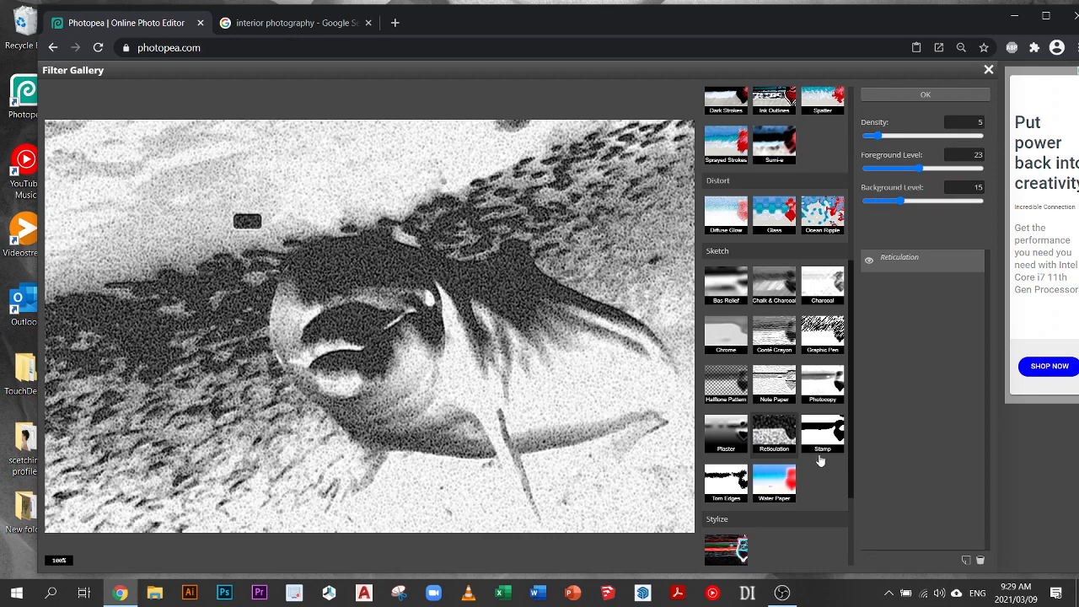
# Preview the Stamp filter with a light/dark balance of 23 and a smoothness of 8
pyautogui.click(822, 449)
pyautogui.moveTo(924, 135)
pyautogui.mouseDown()
pyautogui.moveTo(903, 134)
pyautogui.moveTo(919, 135)
pyautogui.mouseUp()
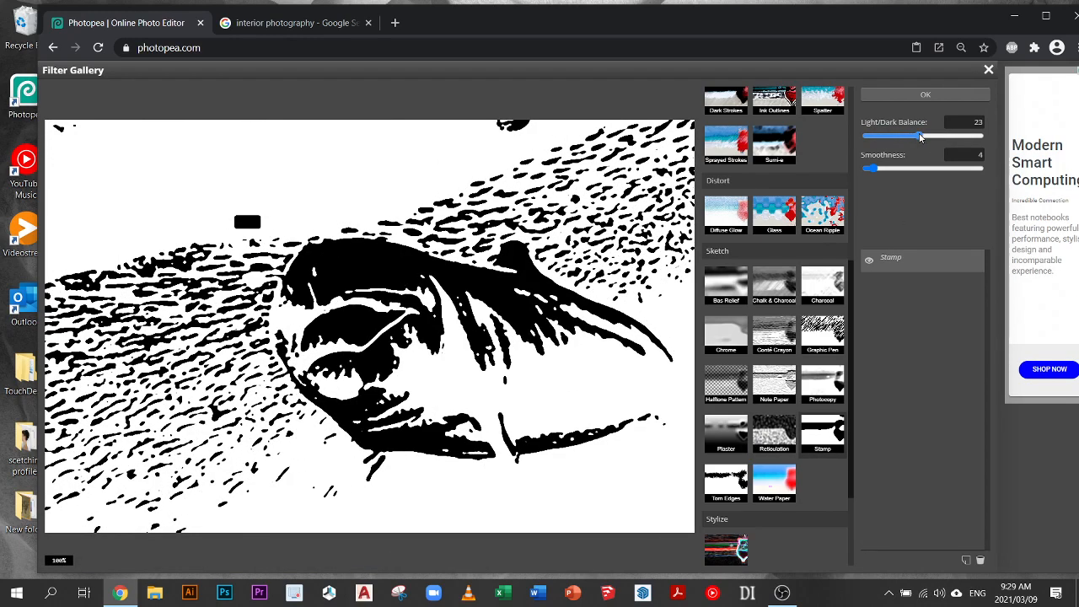
pyautogui.click(883, 168)
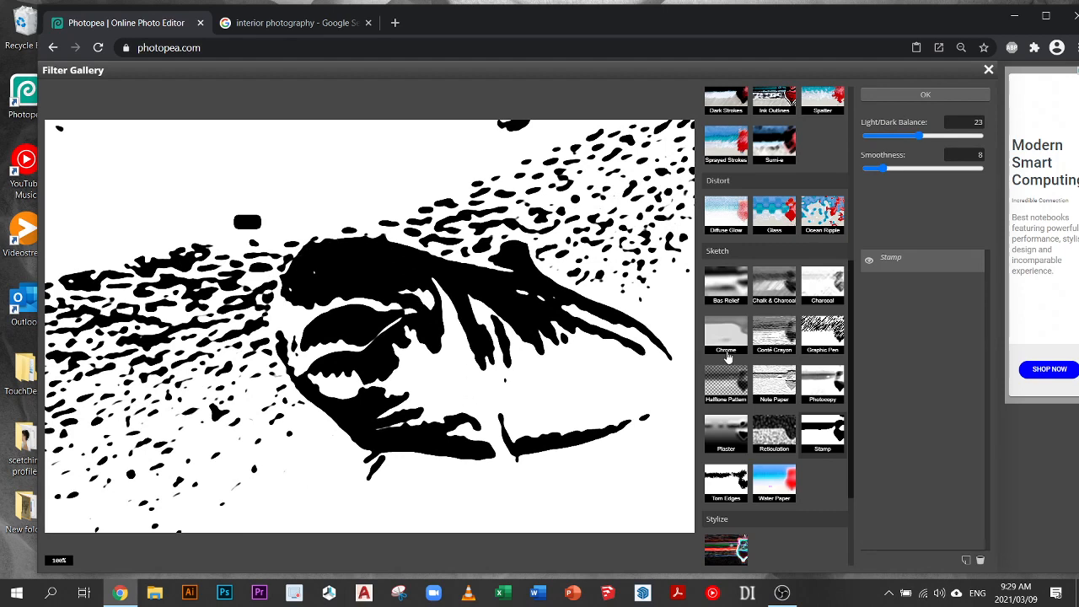
pyautogui.moveTo(889, 165)
pyautogui.mouseDown()
pyautogui.moveTo(905, 166)
pyautogui.moveTo(890, 168)
pyautogui.mouseUp()
# Preview the Torn Edges filter with a smoothness of 5, followed by the default Halftone Pattern and Note Paper filters
pyautogui.click(725, 480)
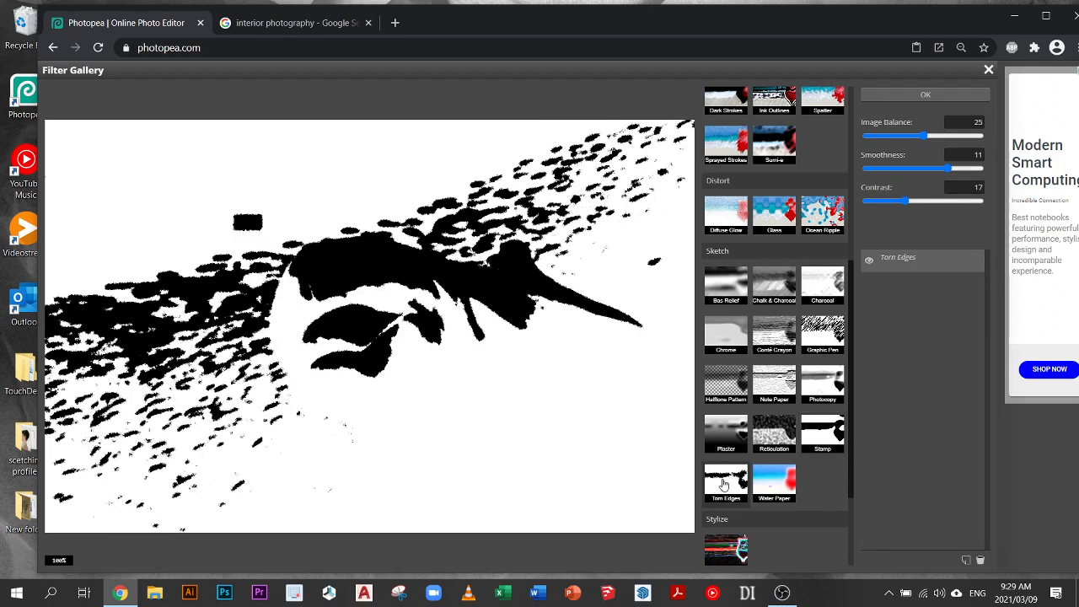
pyautogui.click(898, 169)
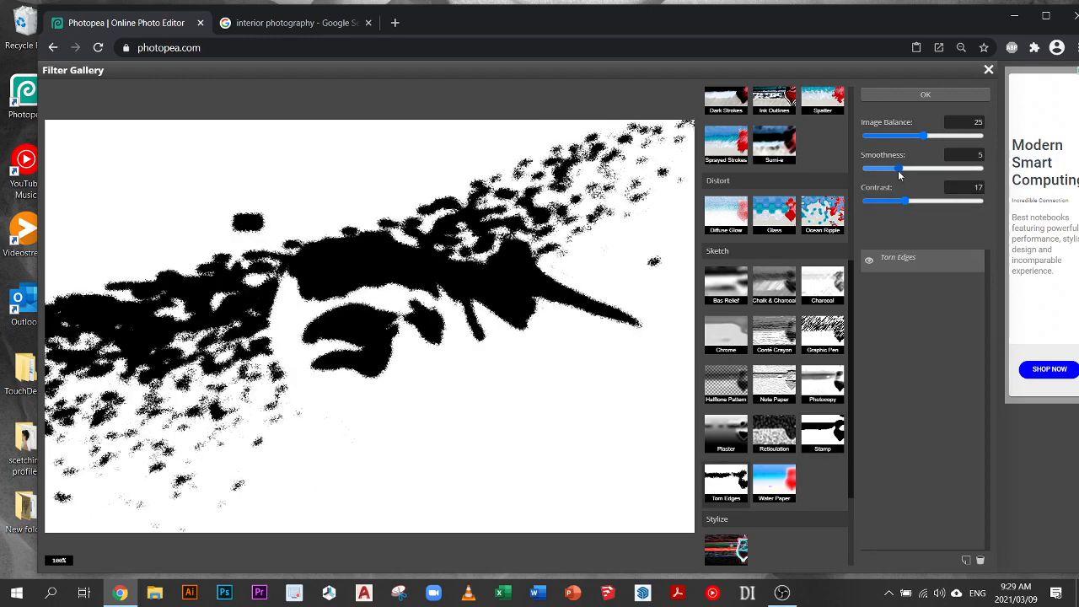
pyautogui.click(725, 381)
pyautogui.click(773, 384)
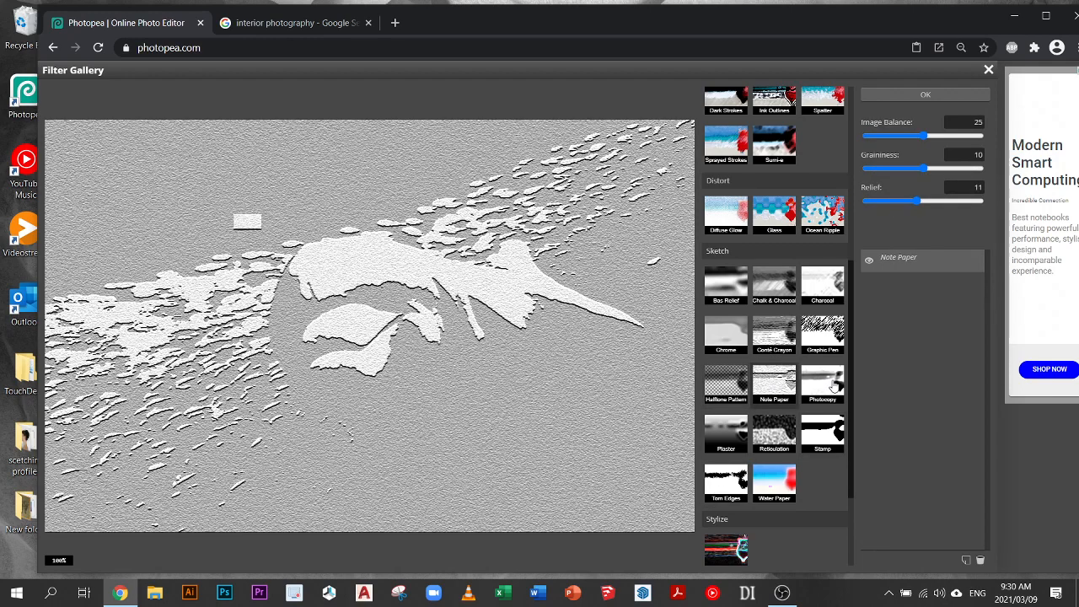
# Preview the Graphic Pen filter with a stroke length of 8 and a light/dark balance of 48
pyautogui.click(822, 333)
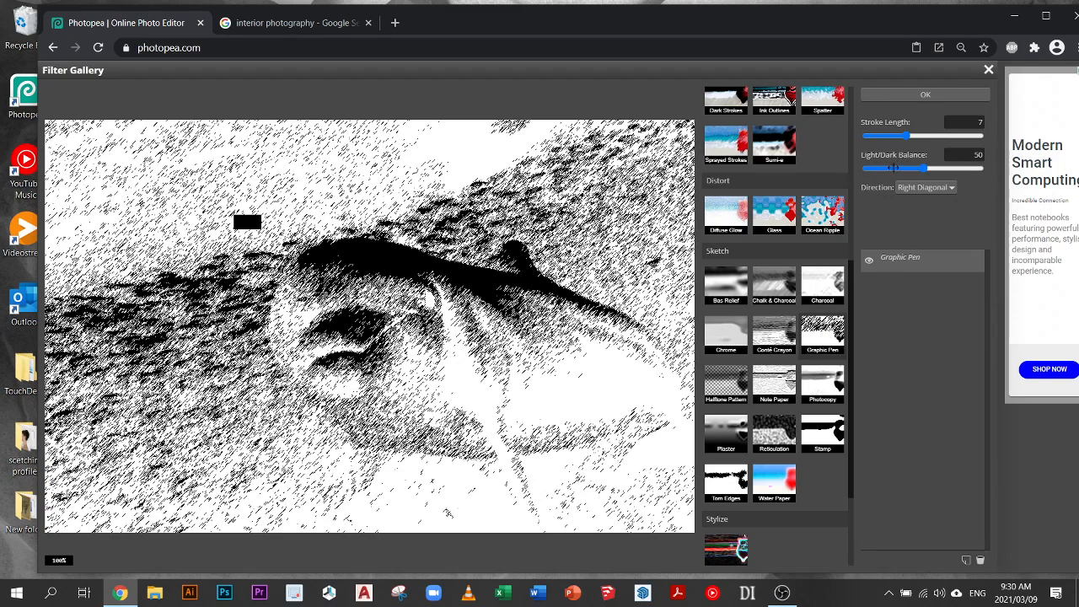
pyautogui.click(894, 169)
pyautogui.click(915, 135)
pyautogui.moveTo(924, 135)
pyautogui.mouseDown()
pyautogui.moveTo(911, 136)
pyautogui.moveTo(925, 168)
pyautogui.moveTo(941, 169)
pyautogui.moveTo(904, 173)
pyautogui.moveTo(917, 173)
pyautogui.mouseUp()
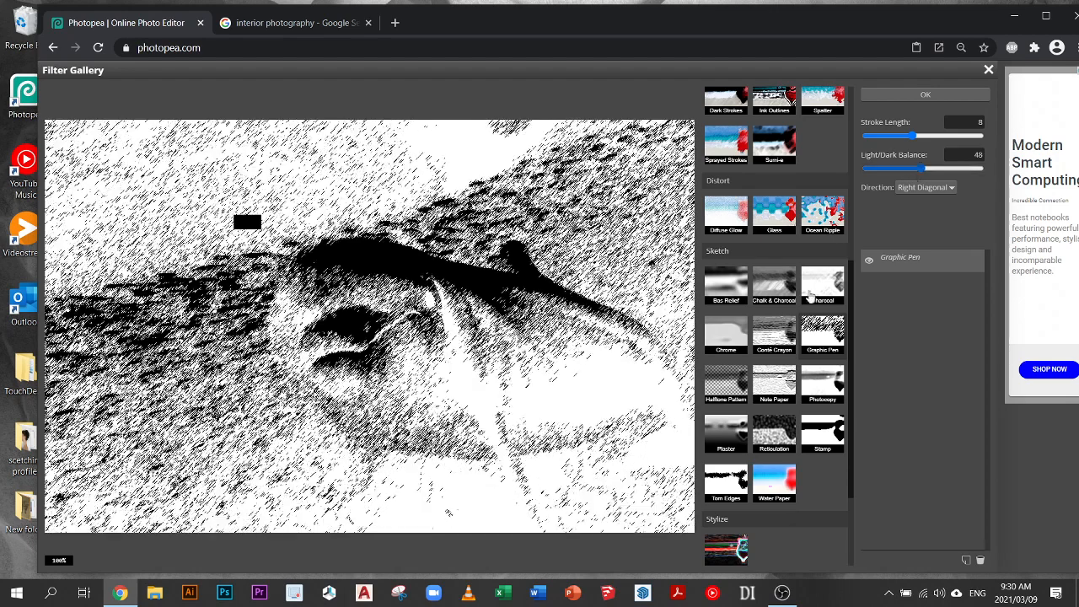
# Preview the Conté Crayon filter with the Canvas texture and switch its Invert option on and off again
pyautogui.click(761, 334)
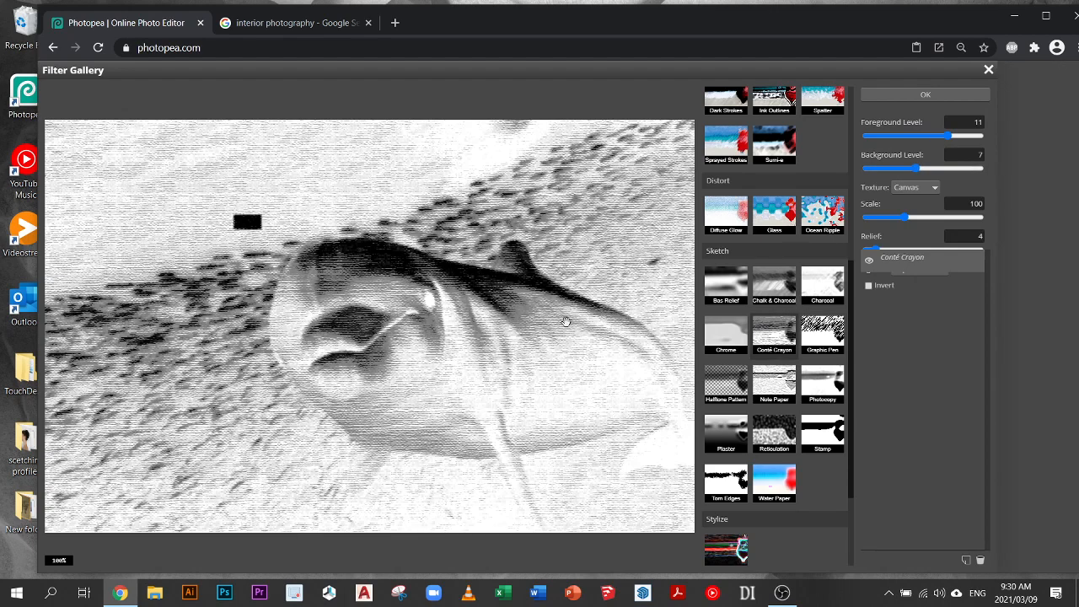
pyautogui.click(869, 287)
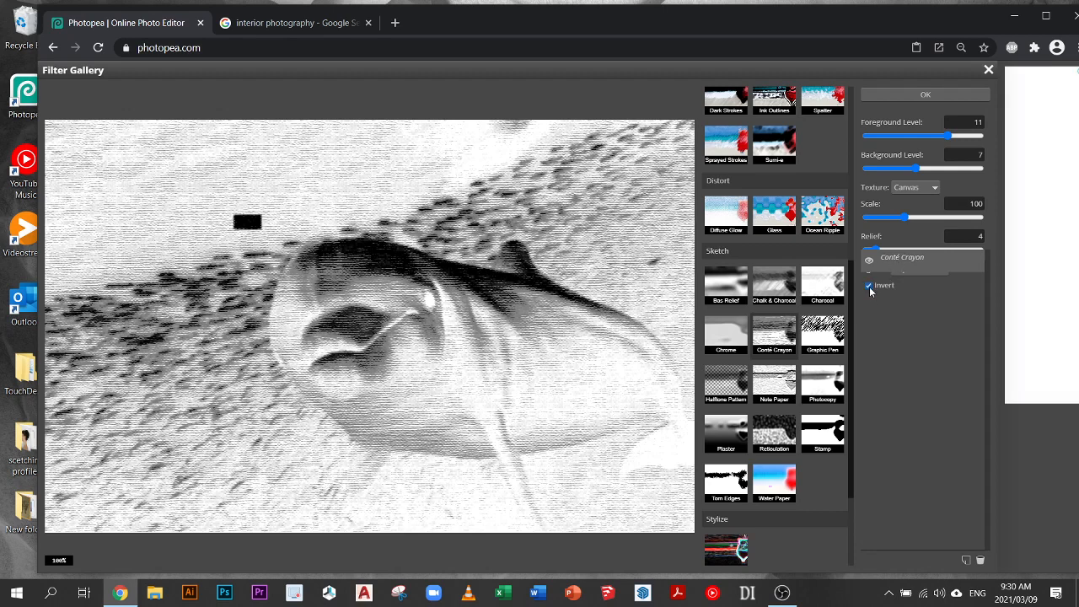
pyautogui.click(869, 286)
# Preview the Craquelure and Grain texture filters, followed by Mosaic Tiles with a tile size of 47
pyautogui.scroll(-2, 759, 399)
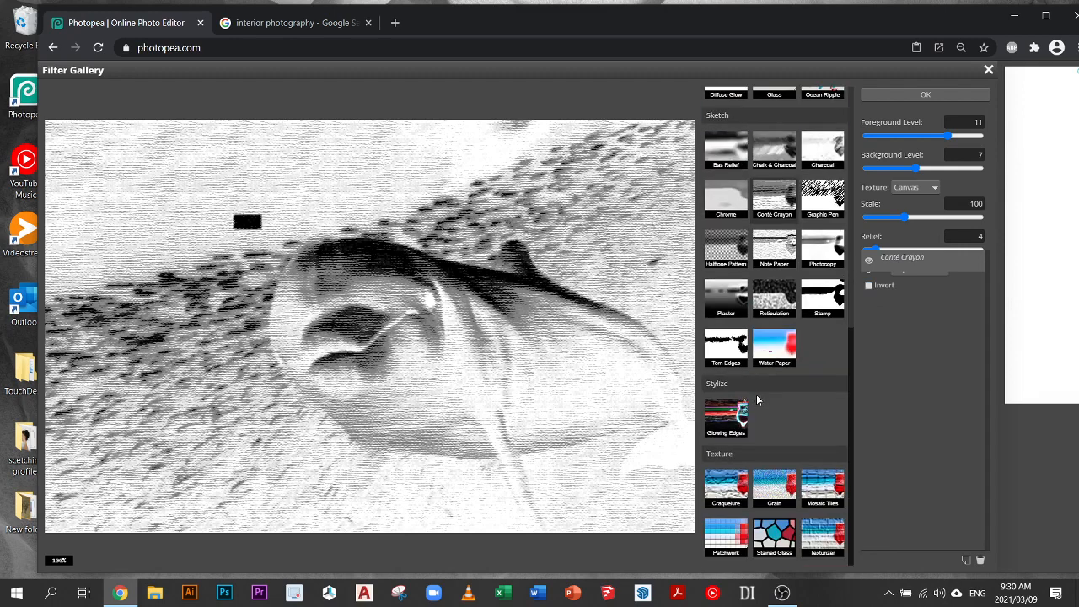
pyautogui.click(738, 491)
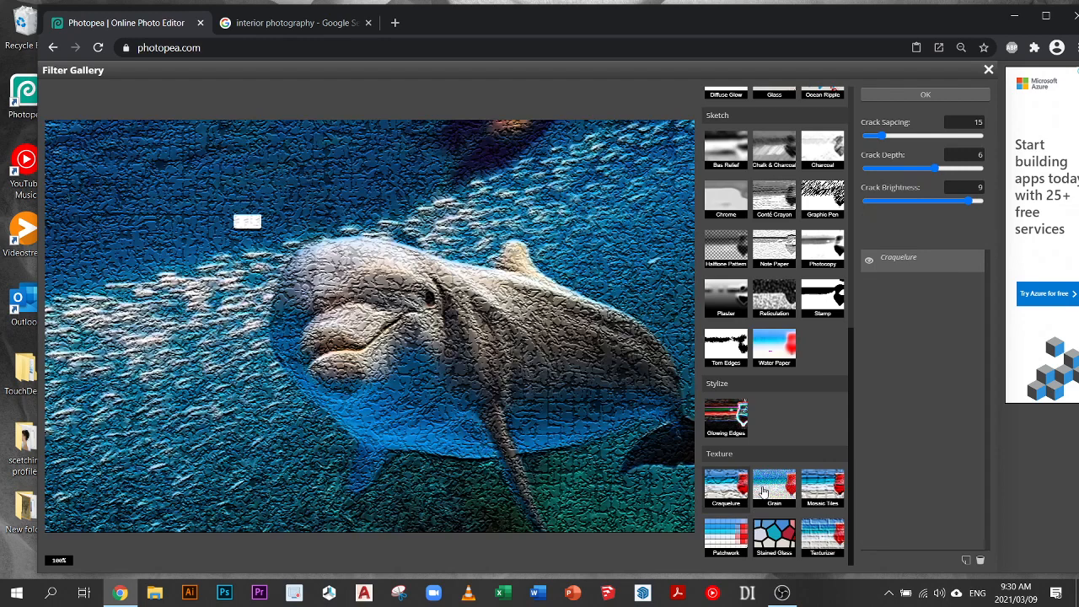
pyautogui.click(764, 491)
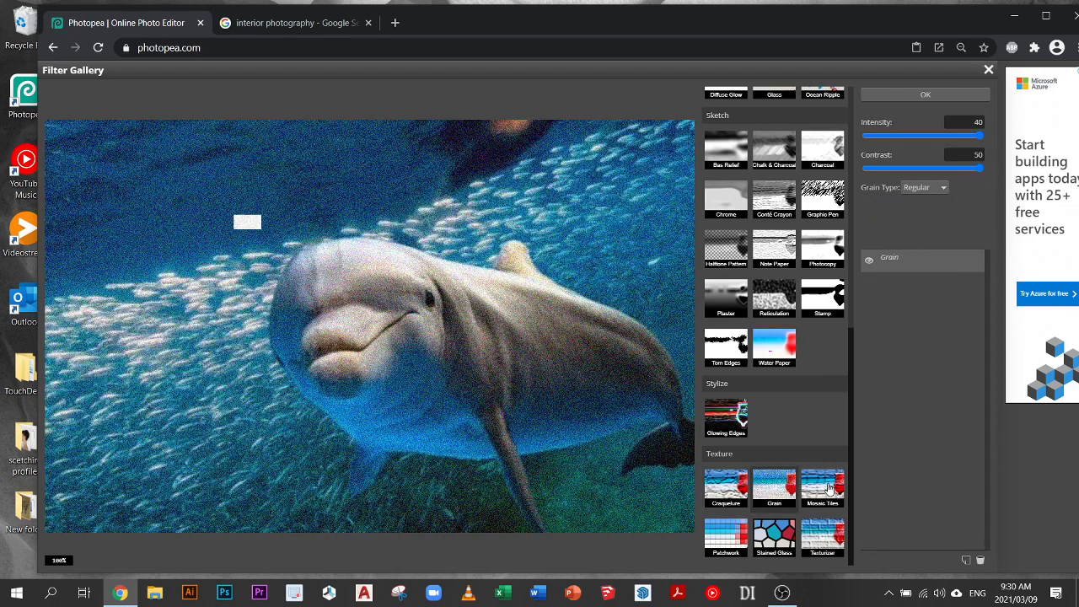
pyautogui.click(828, 487)
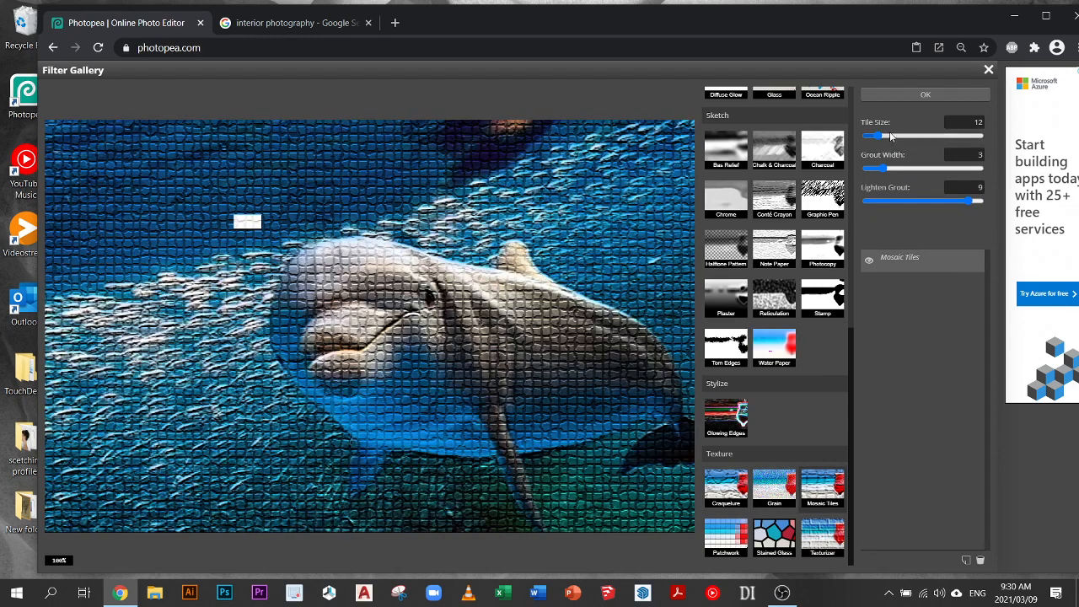
pyautogui.moveTo(881, 137); pyautogui.dragTo(920, 136)
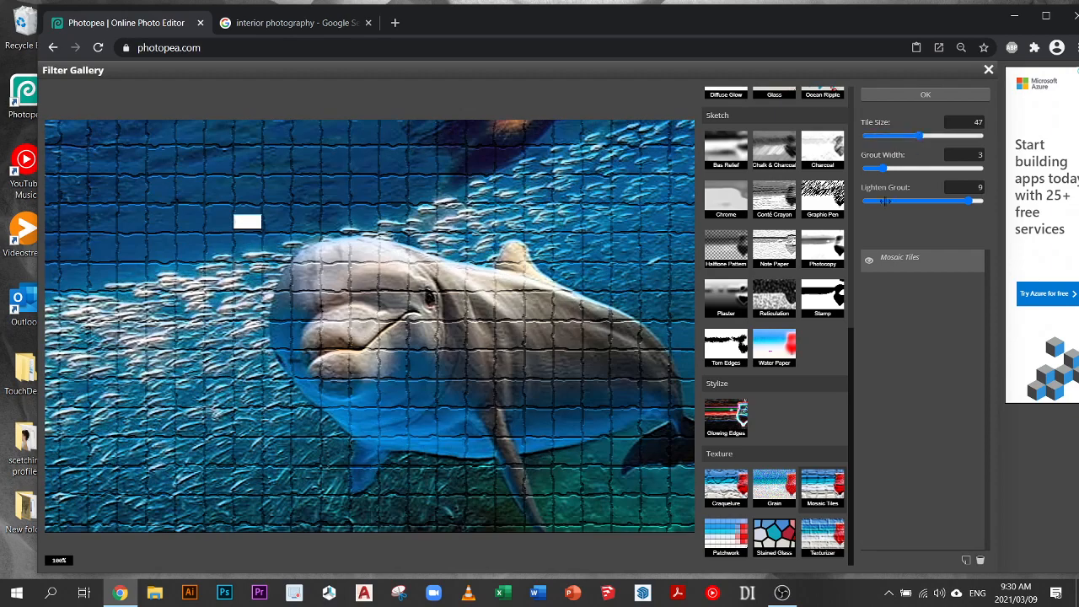
# Preview the Stained Glass filter with a cell size of 25, and leave the Filter Gallery without applying it
pyautogui.click(756, 546)
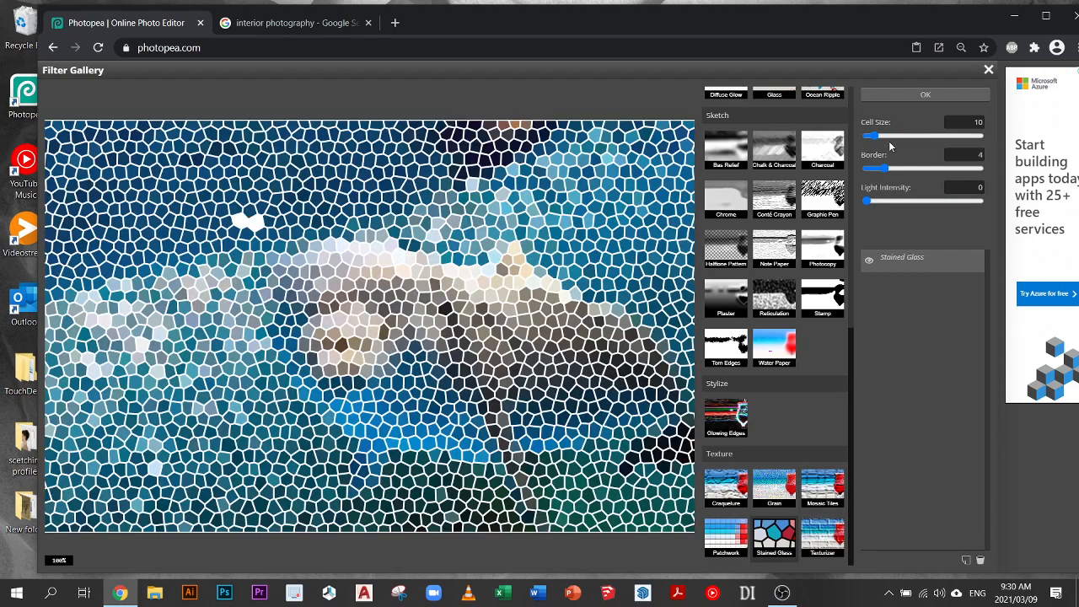
pyautogui.moveTo(882, 141); pyautogui.dragTo(893, 137)
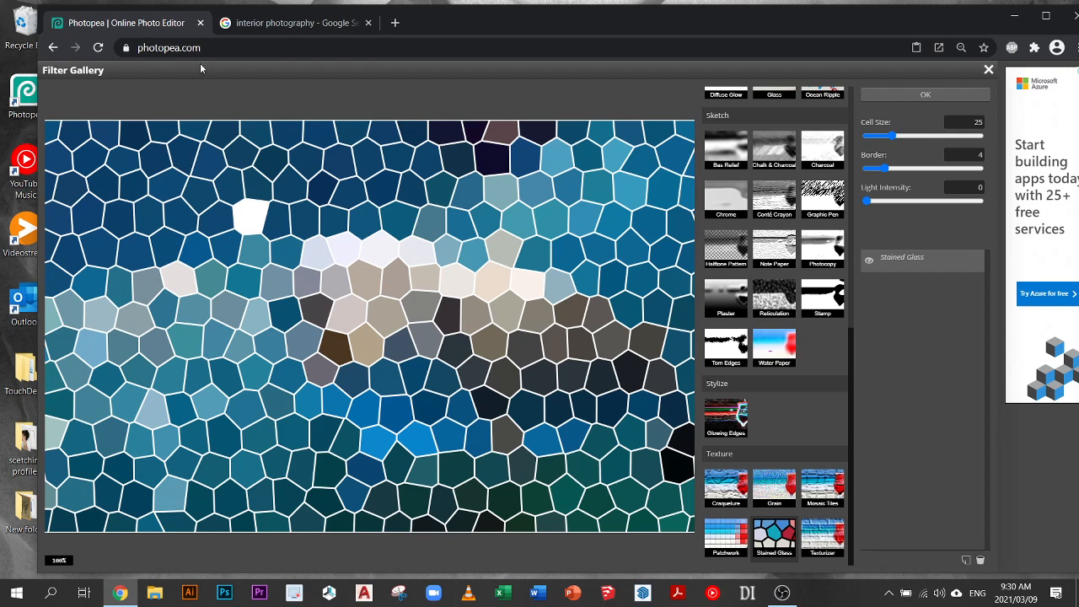
pyautogui.click(988, 71)
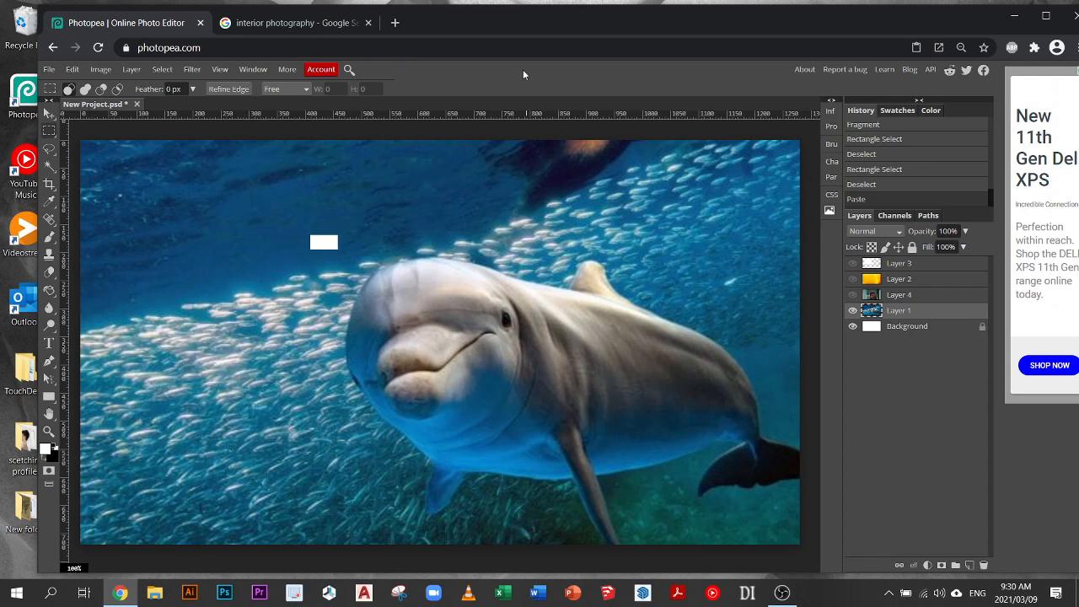
pyautogui.click(192, 69)
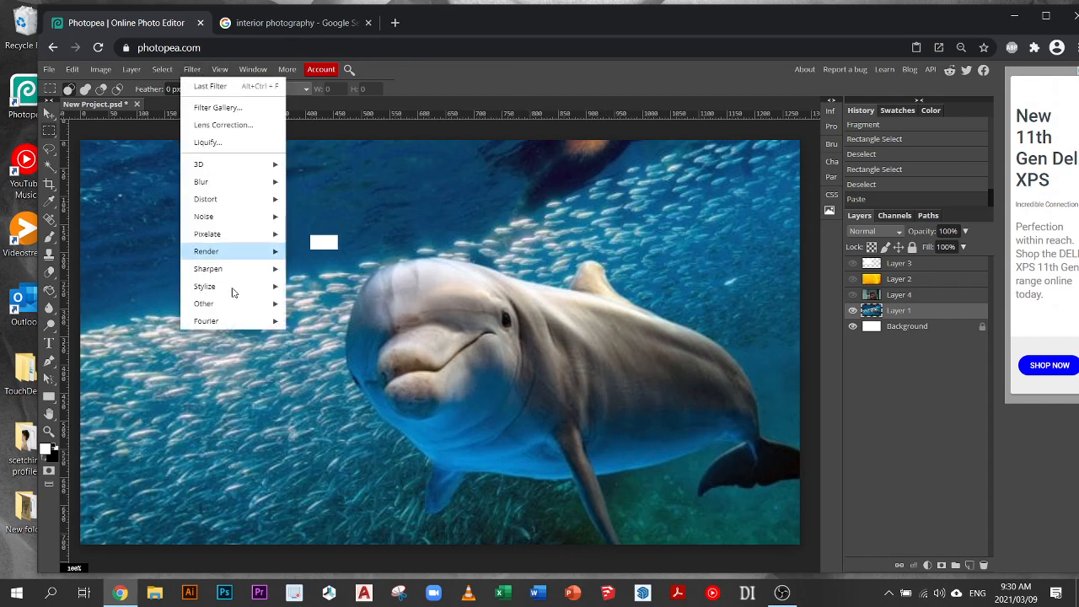
pyautogui.click(193, 71)
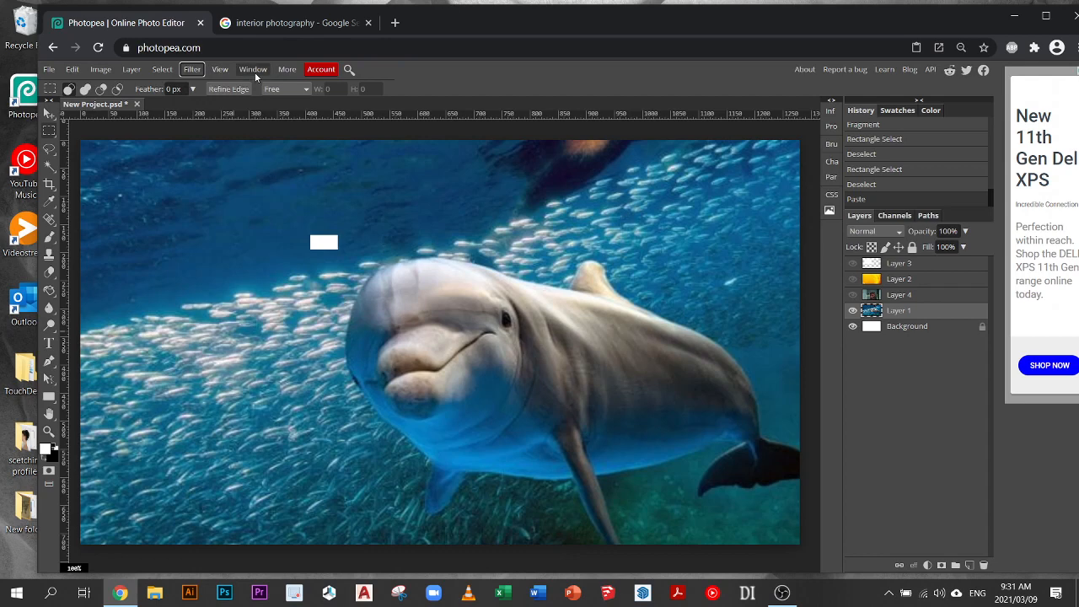
pyautogui.click(256, 73)
pyautogui.click(194, 73)
pyautogui.click(784, 593)
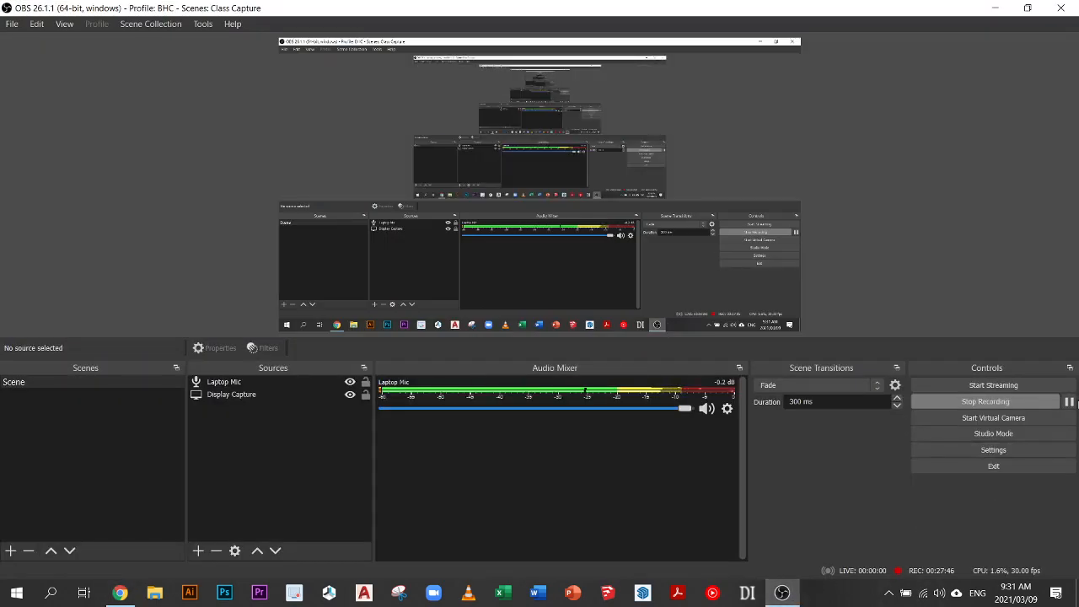
pyautogui.click(995, 6)
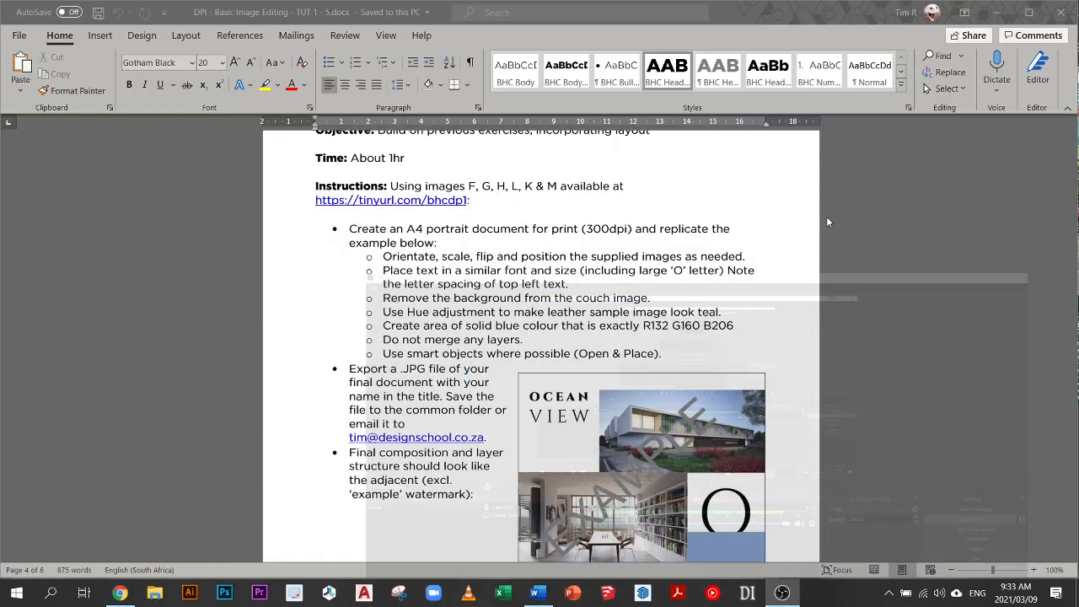
# Read through the Tut 4 image editing brief in Word, from its objective and instructions to the example layout
pyautogui.scroll(2, 720, 234)
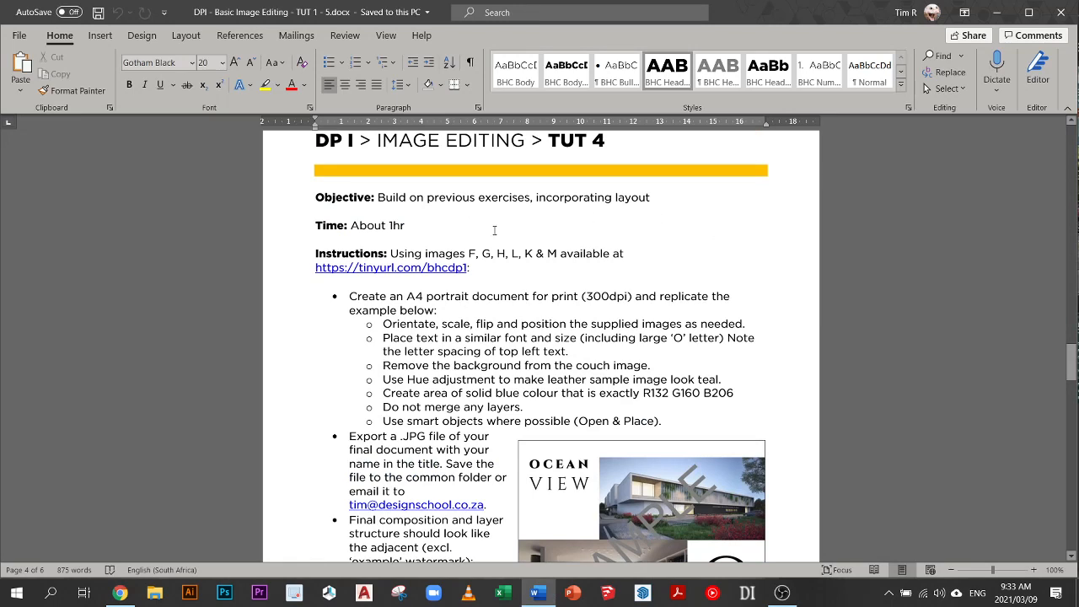
pyautogui.scroll(-1, 494, 222)
pyautogui.scroll(-1, 562, 290)
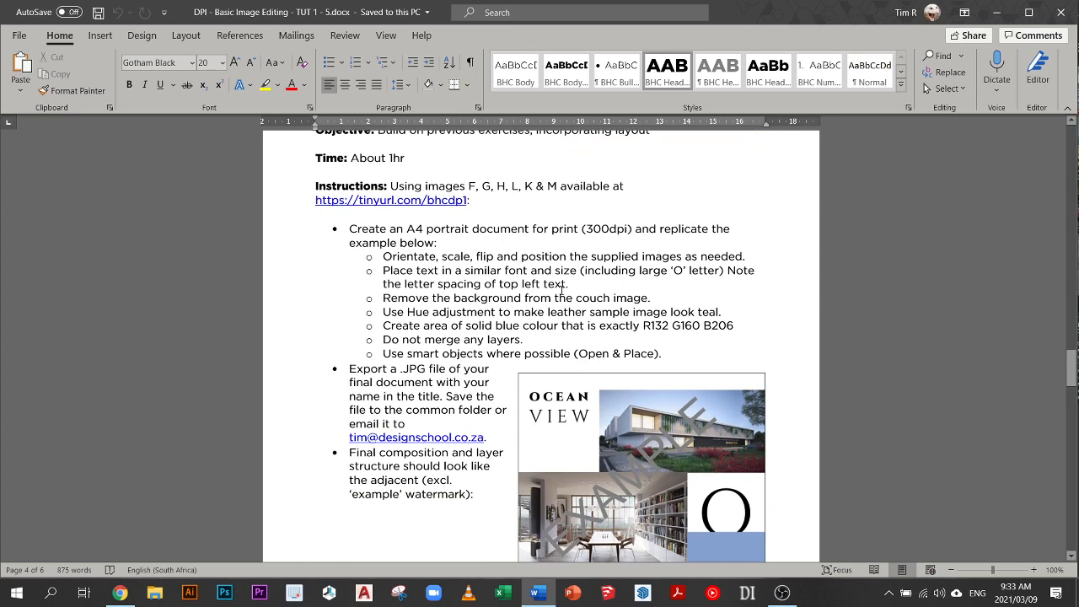
pyautogui.scroll(-1, 559, 293)
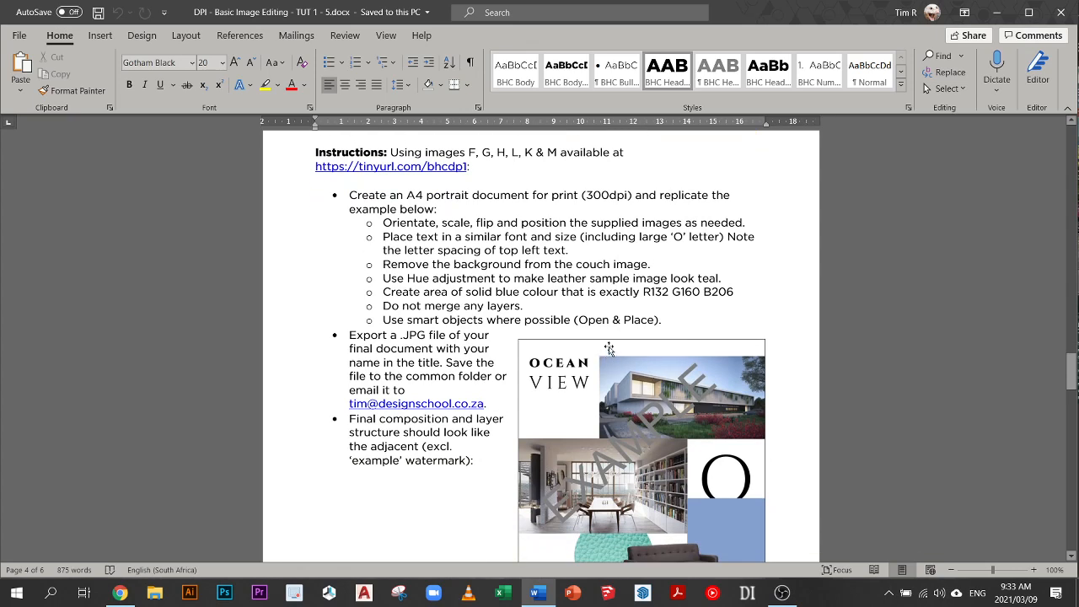
pyautogui.scroll(-2, 729, 359)
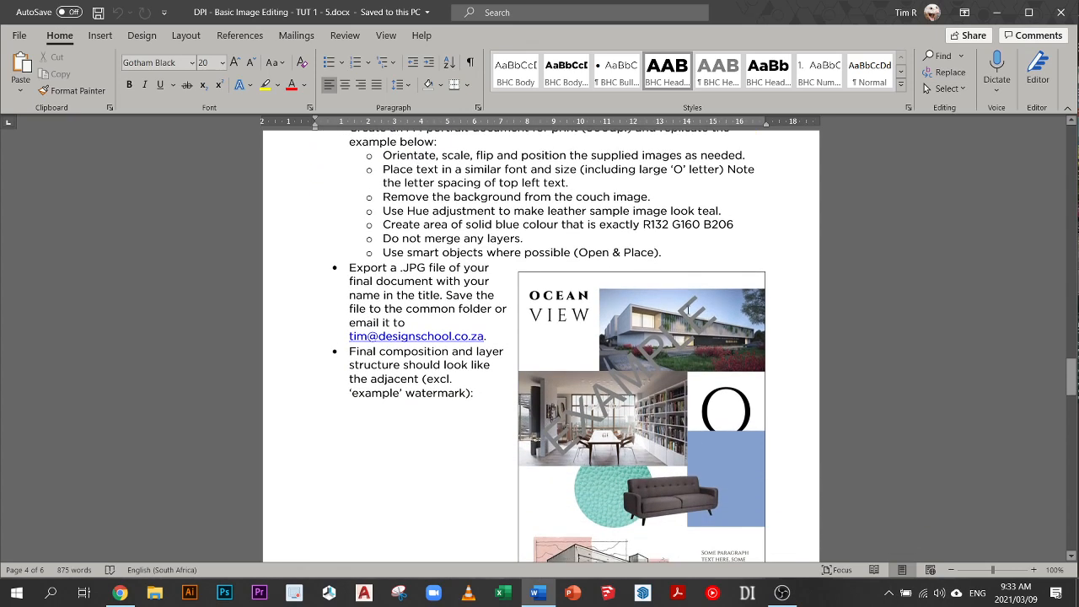
pyautogui.scroll(-3, 666, 330)
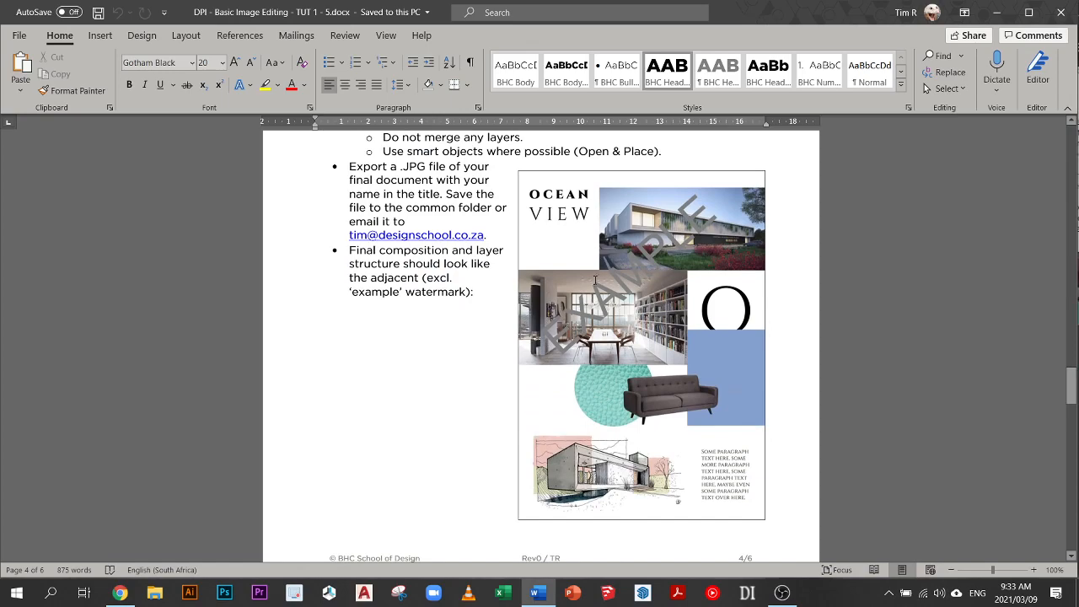
pyautogui.scroll(3, 628, 304)
pyautogui.scroll(-2, 592, 270)
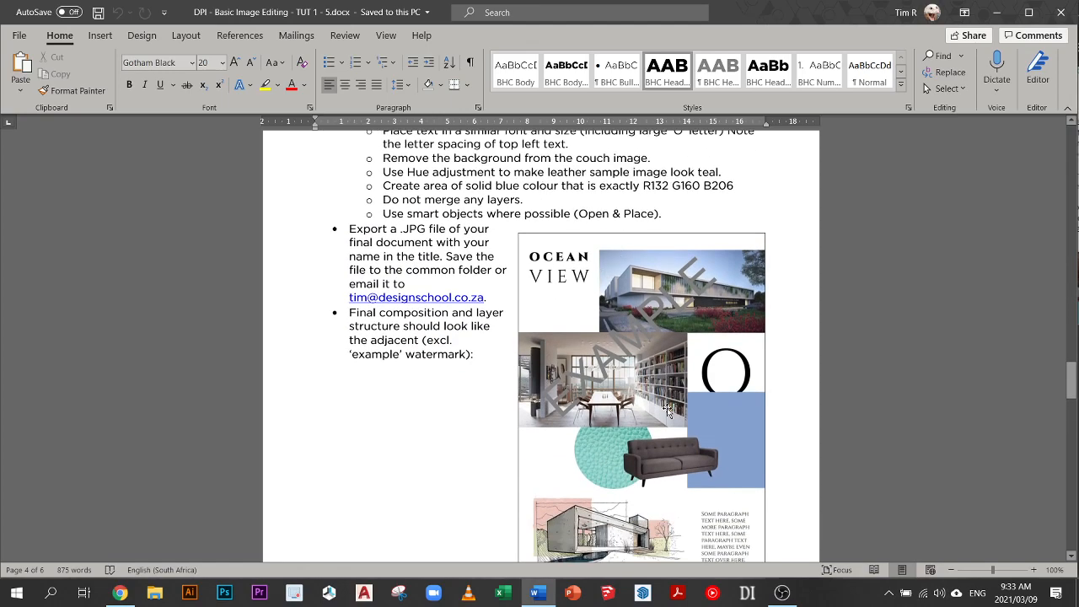
pyautogui.scroll(4, 657, 374)
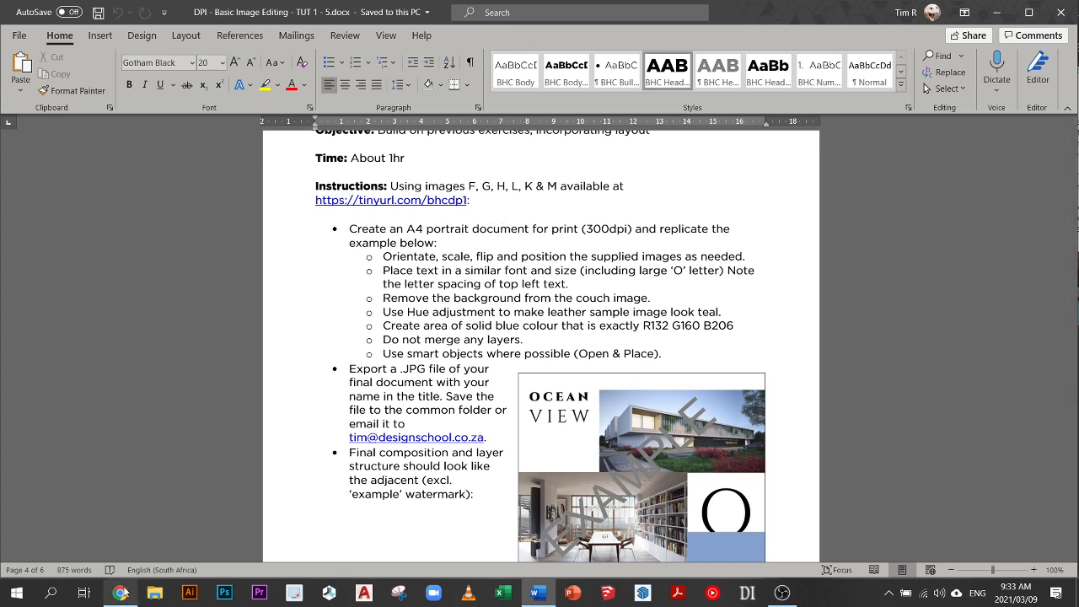
pyautogui.moveTo(125, 594)
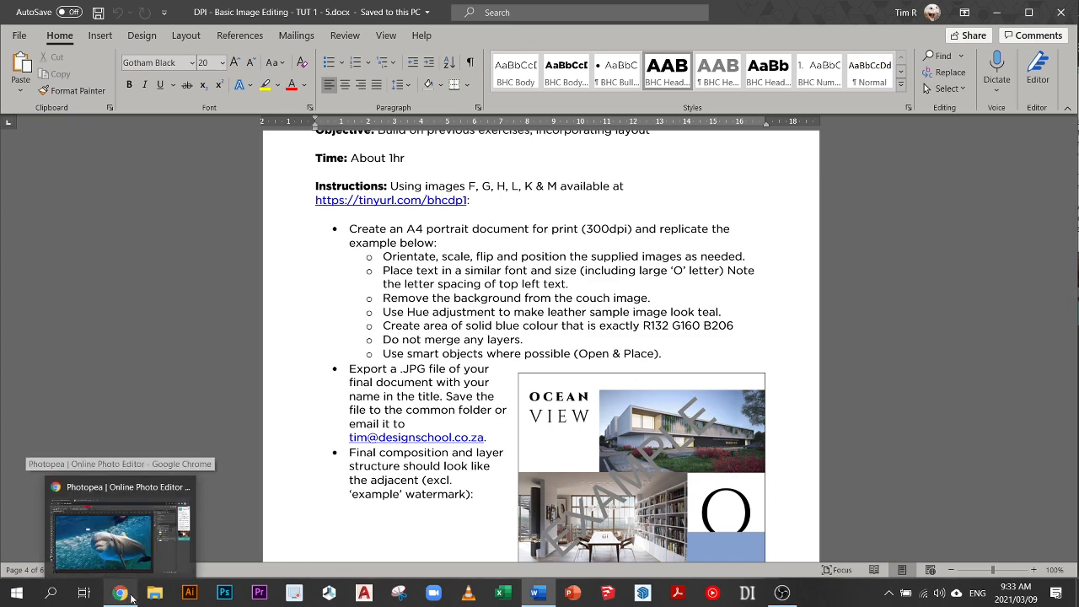
pyautogui.click(782, 592)
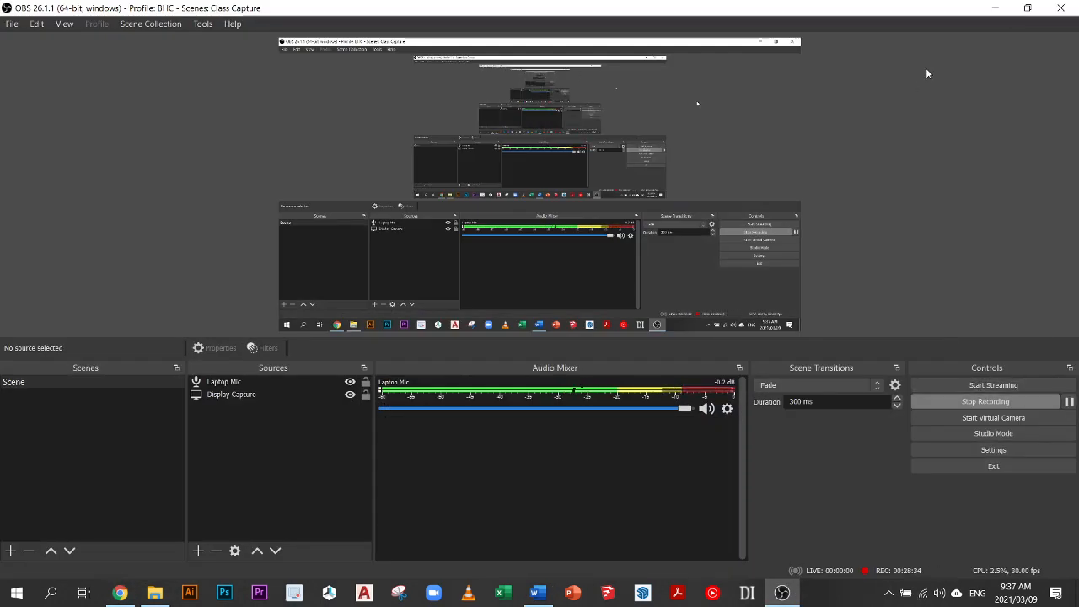
pyautogui.click(987, 12)
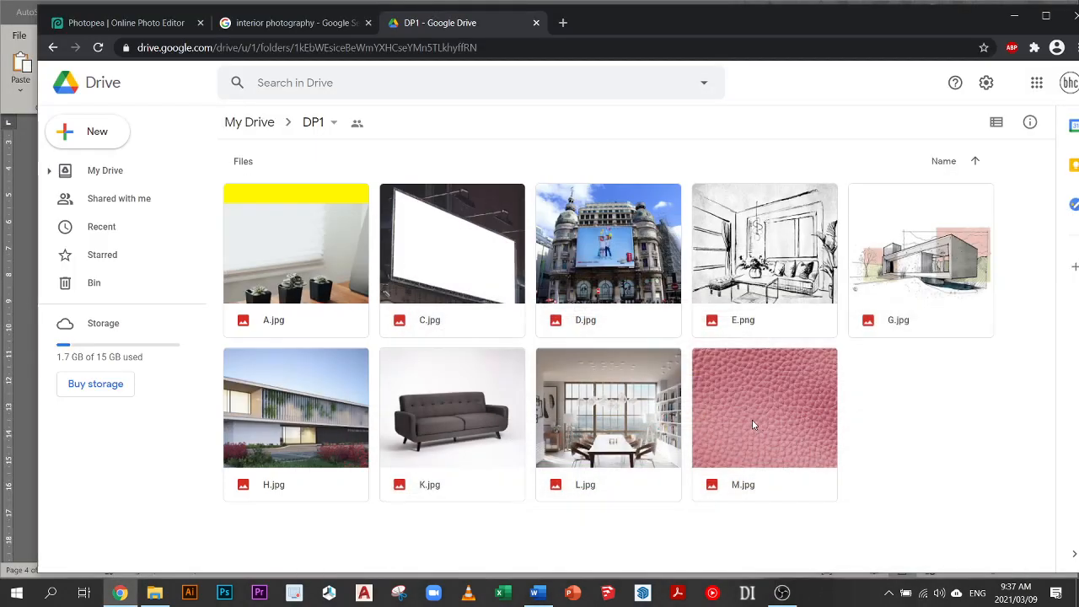
# Switch to the Word brief and check its required images and bullet instructions against the Ocean View example layout
pyautogui.click(537, 593)
pyautogui.scroll(-1, 666, 321)
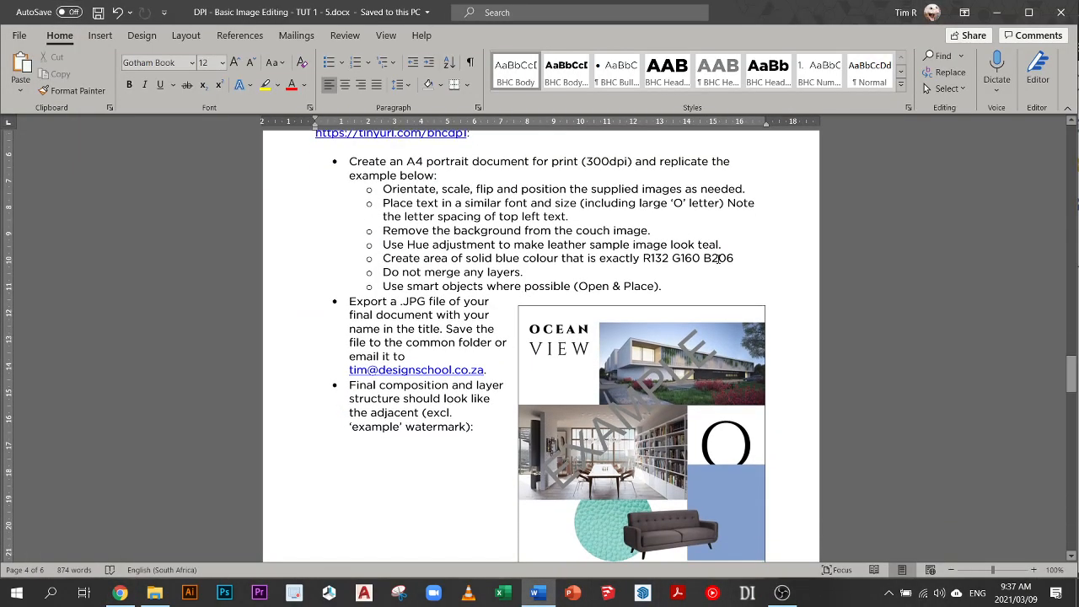
pyautogui.scroll(1, 507, 218)
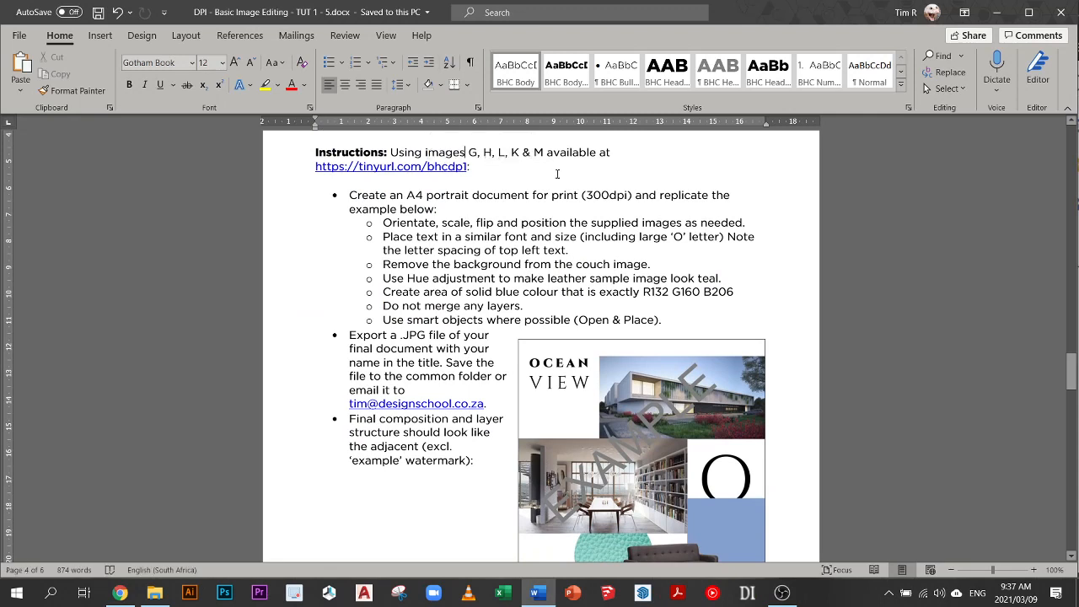
pyautogui.scroll(-3, 641, 291)
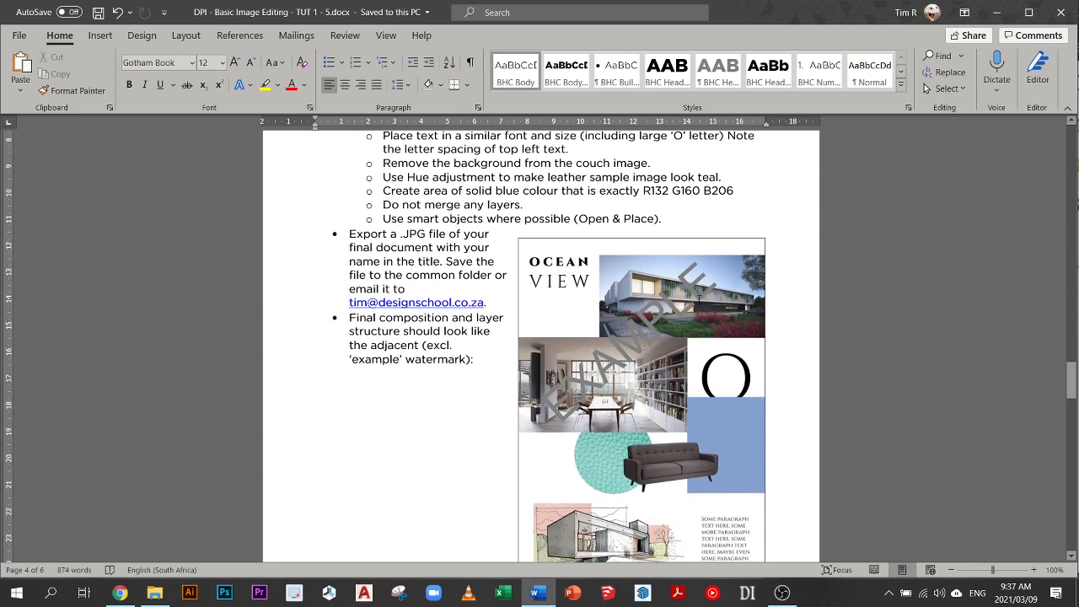
pyautogui.scroll(-1, 631, 366)
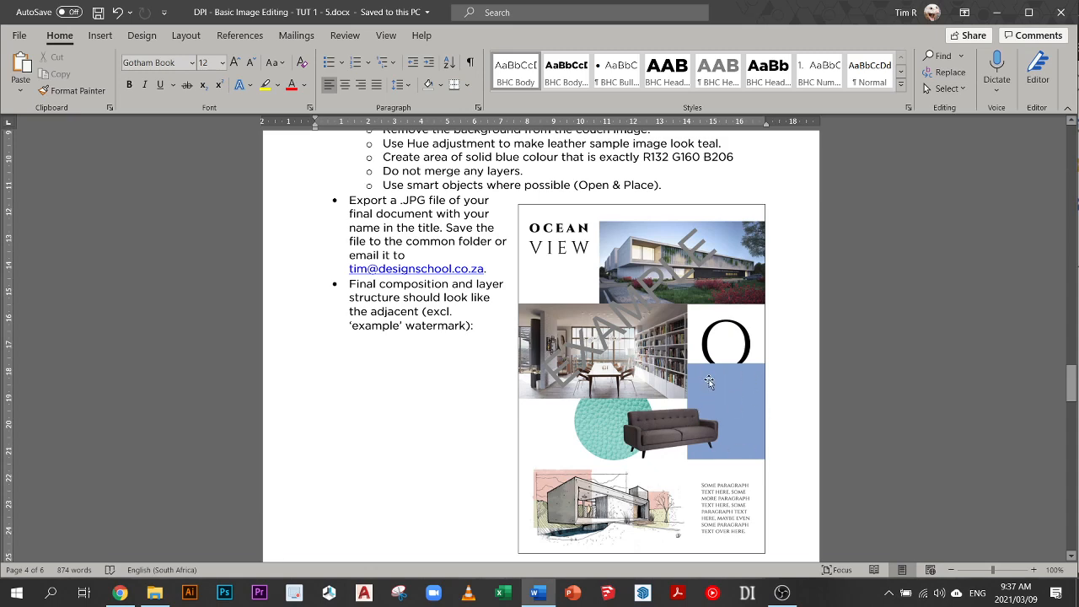
pyautogui.scroll(4, 708, 382)
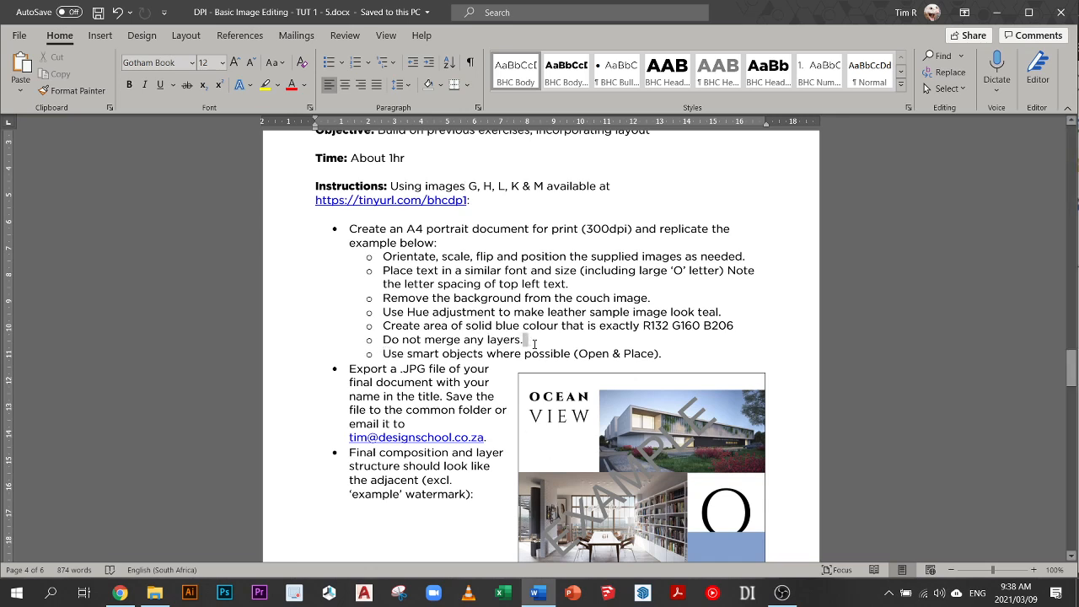
# Highlight the "Use smart objects where possible (Open & Place)" instruction, and put the text cursor at the end of that line
pyautogui.moveTo(401, 351); pyautogui.dragTo(661, 353)
pyautogui.click(582, 353)
pyautogui.click(662, 353)
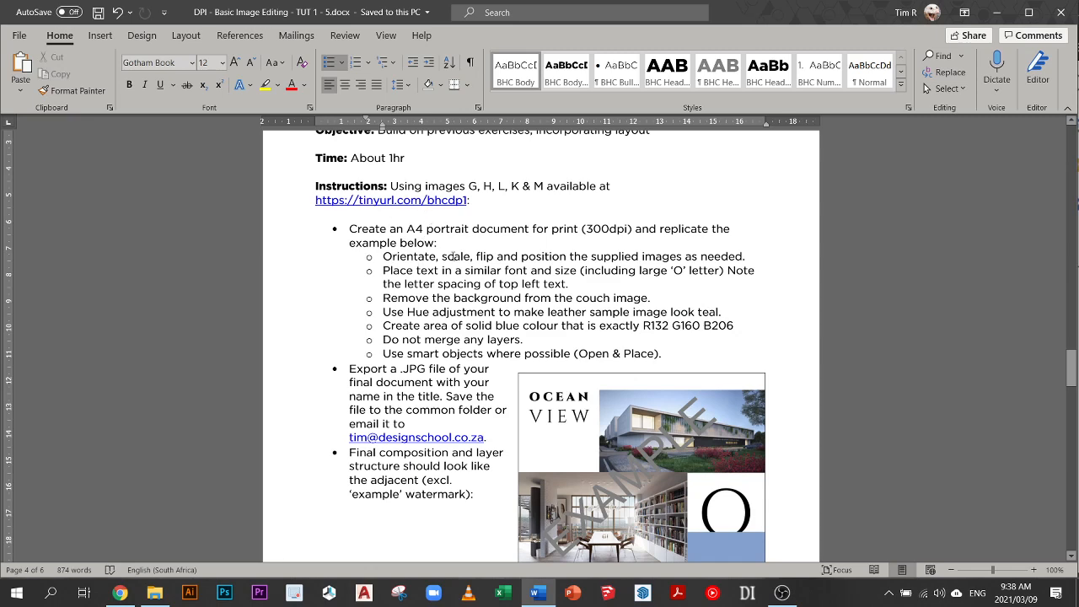
# Examine the example composition's images, text, blue area and couch alongside the export and layer structure instructions
pyautogui.scroll(-1, 634, 216)
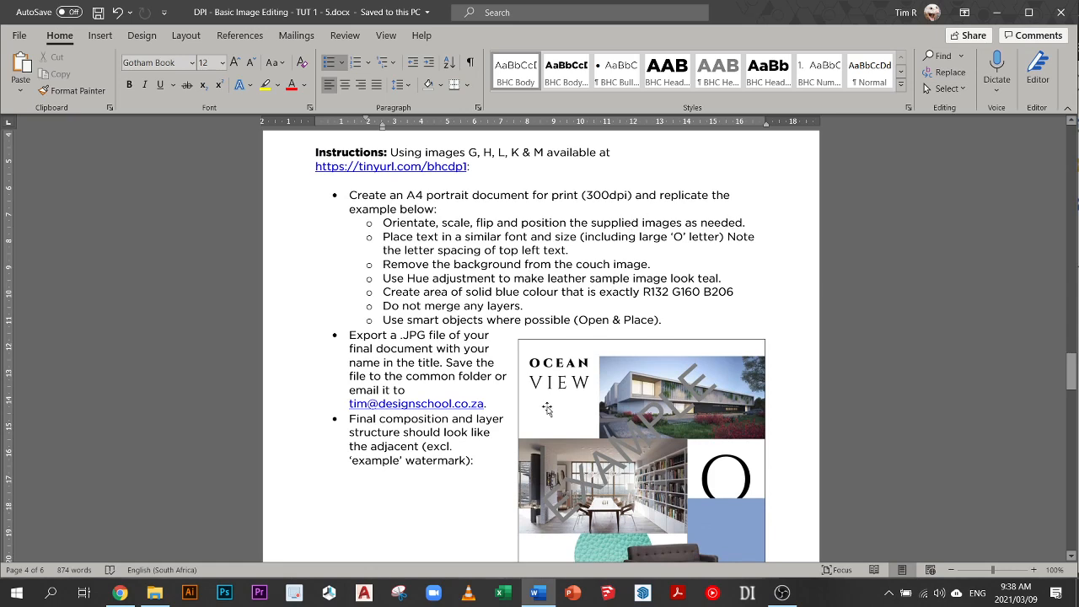
pyautogui.scroll(-1, 572, 398)
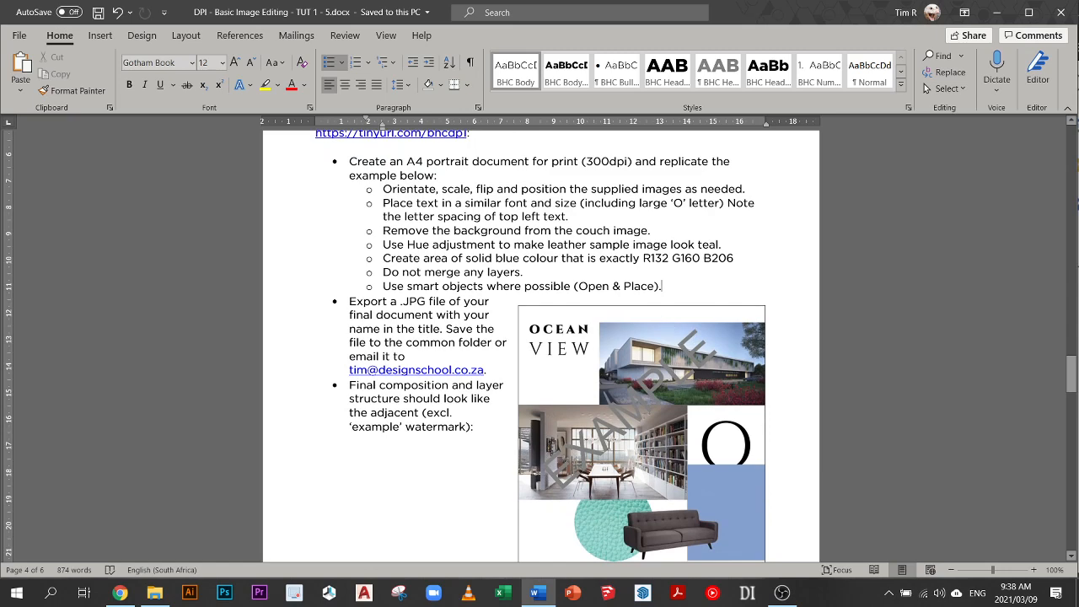
pyautogui.scroll(-3, 620, 447)
pyautogui.scroll(3, 618, 442)
pyautogui.scroll(-1, 642, 337)
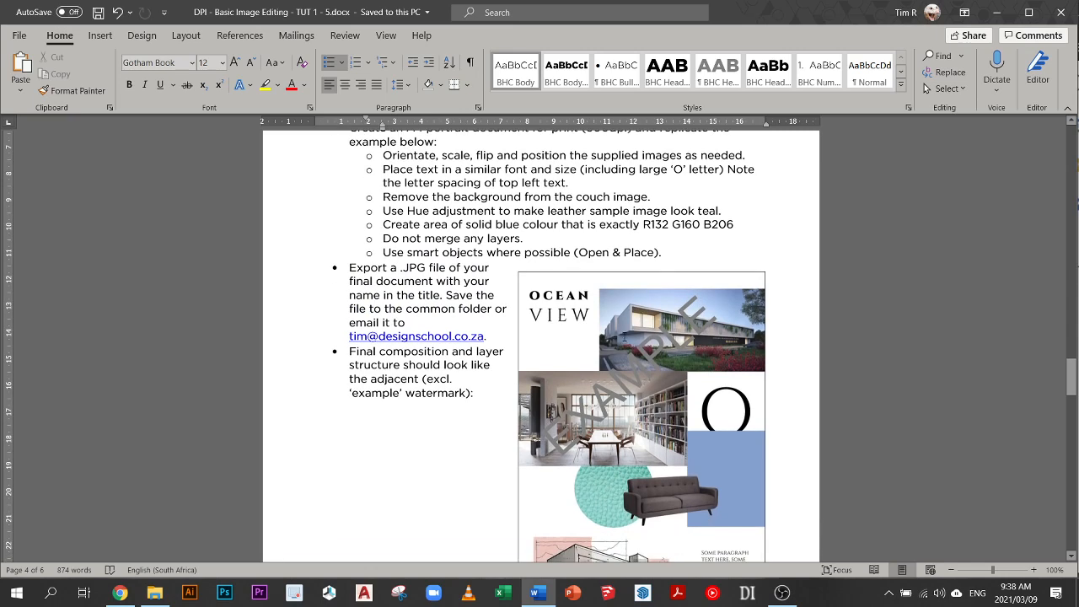
pyautogui.scroll(-3, 649, 319)
pyautogui.scroll(2, 647, 217)
pyautogui.scroll(1, 645, 413)
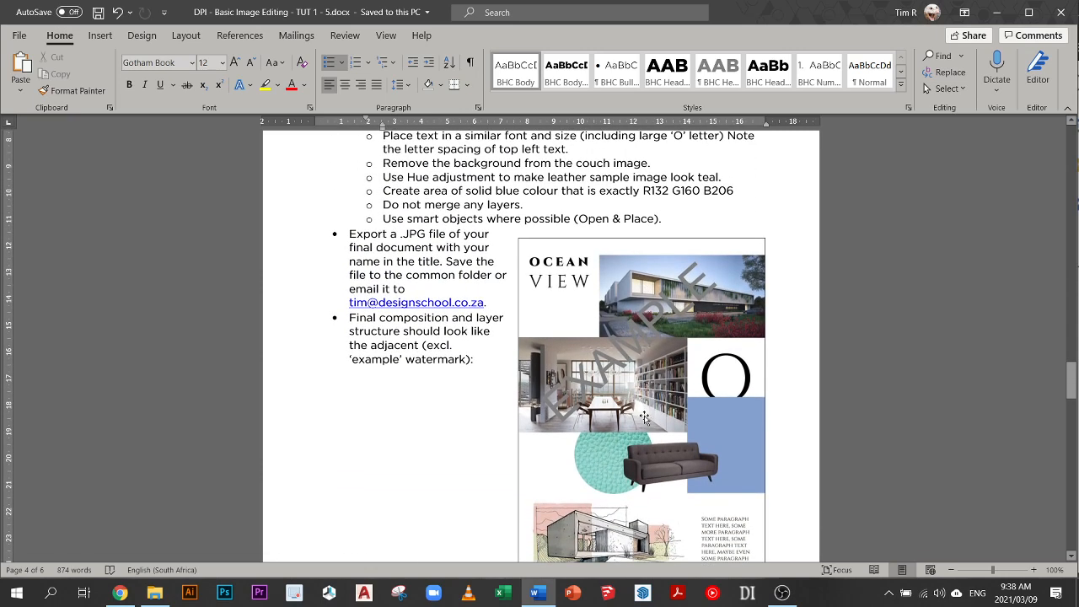
pyautogui.scroll(-1, 645, 387)
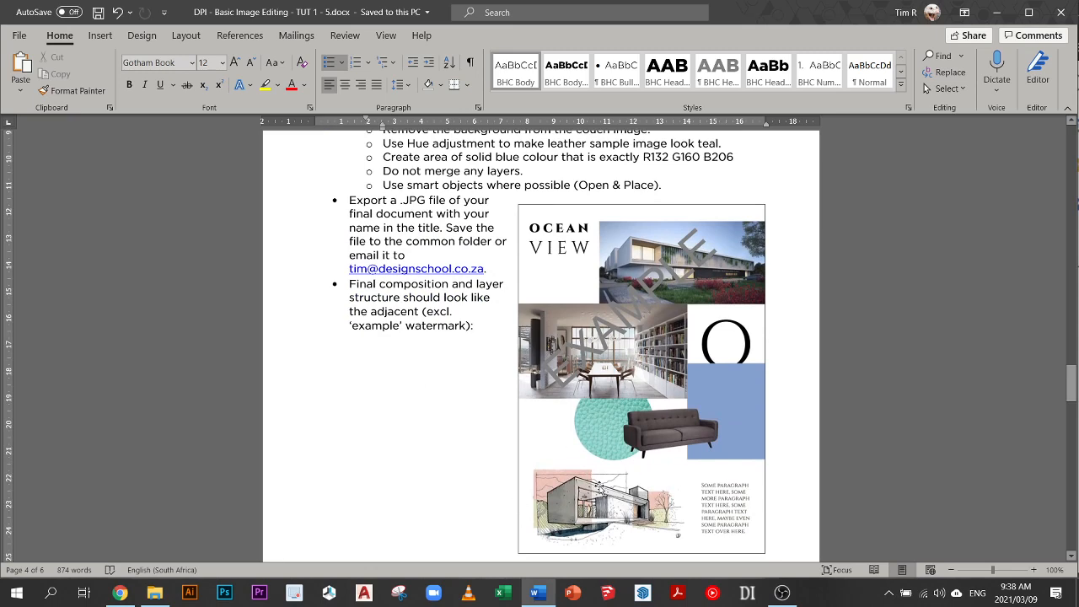
pyautogui.scroll(2, 619, 382)
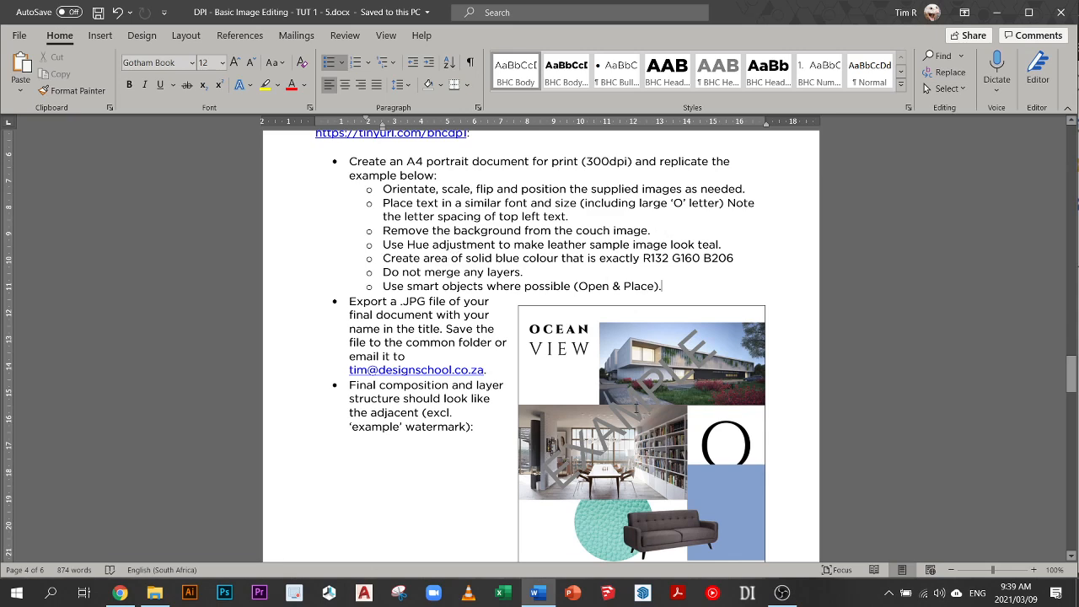
pyautogui.scroll(-1, 635, 408)
pyautogui.scroll(-1, 632, 396)
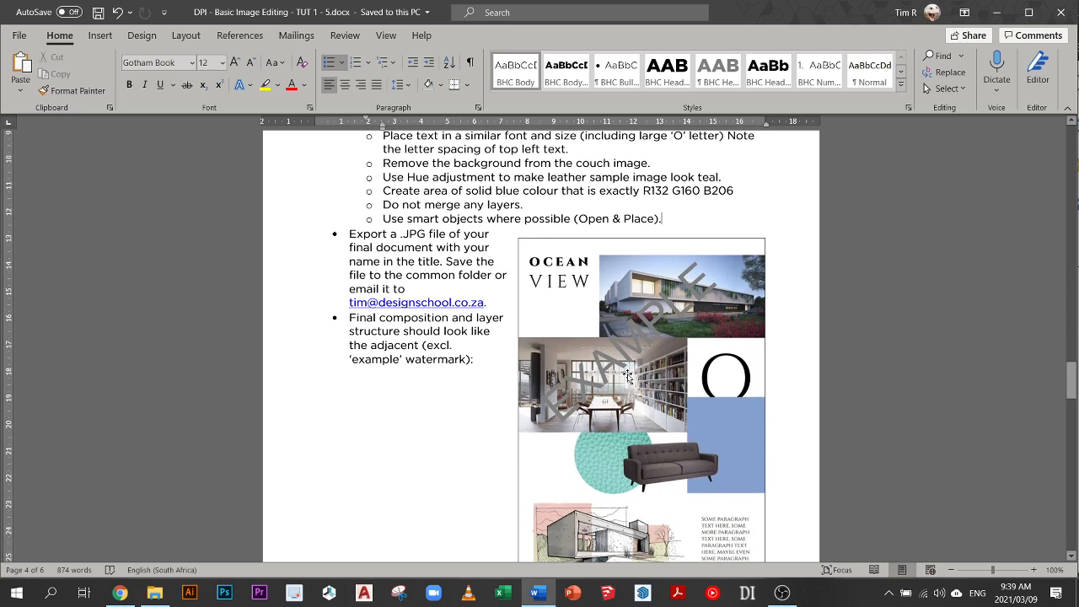
# Compare the Ocean View example's images, text and colour block with the brief's layout, smart object, JPG export and layer structure instructions
pyautogui.scroll(-3, 627, 376)
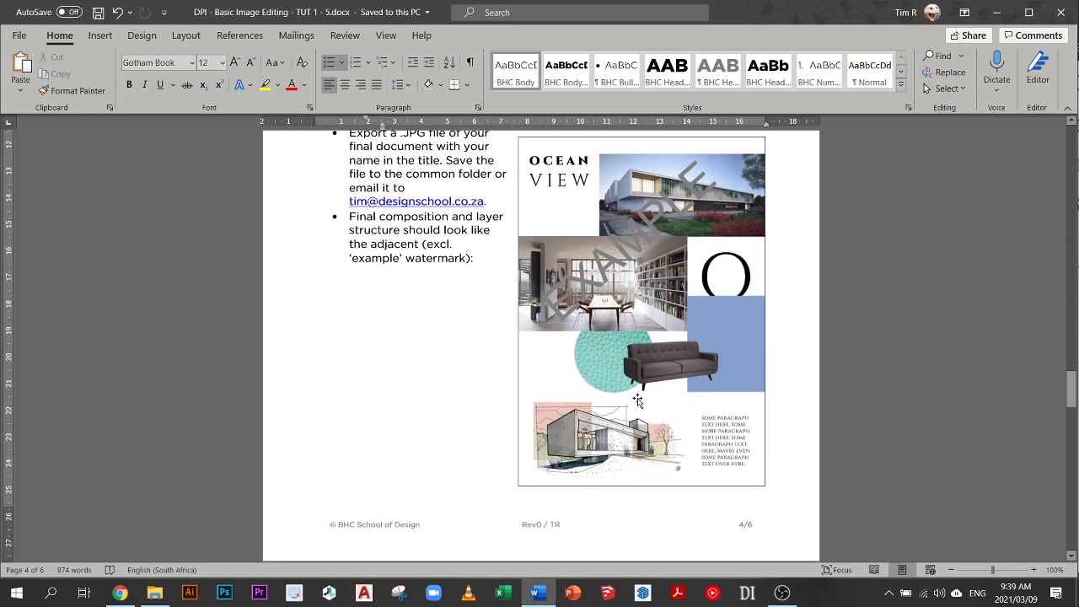
pyautogui.scroll(6, 637, 400)
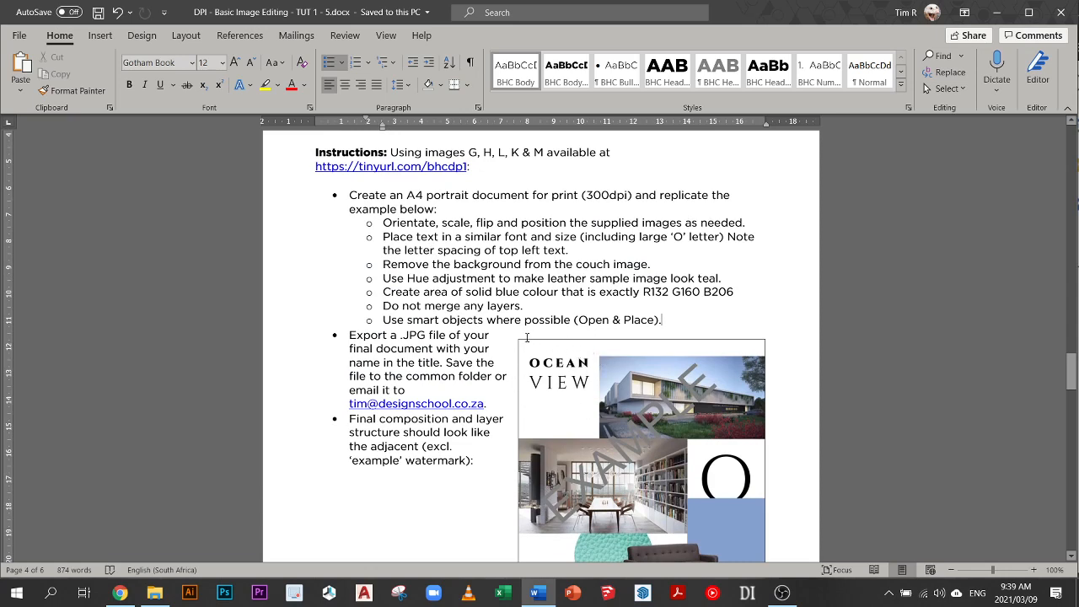
pyautogui.scroll(-1, 590, 392)
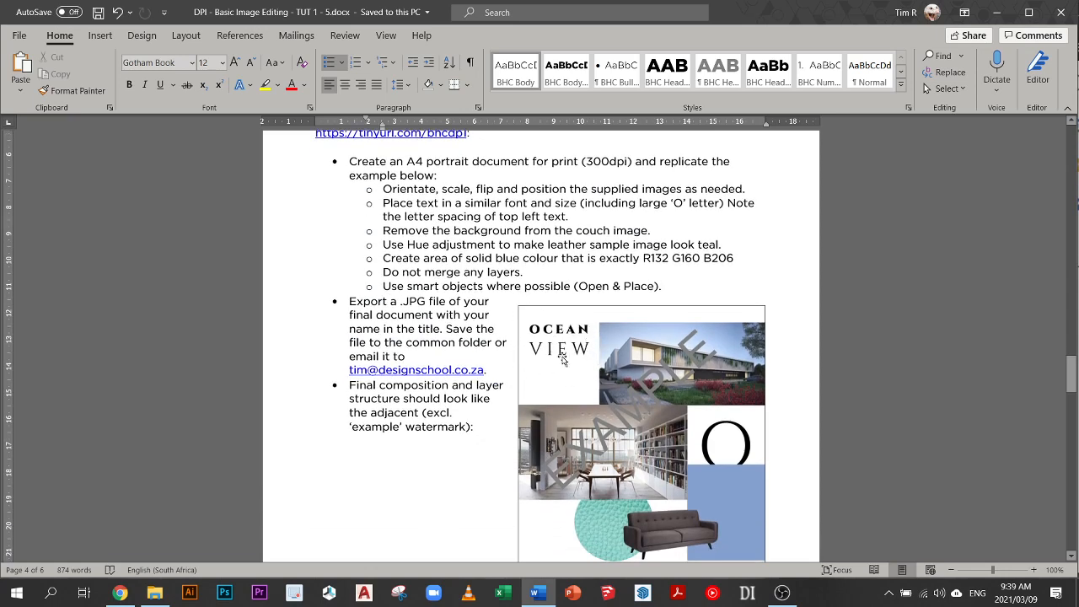
pyautogui.scroll(-3, 563, 360)
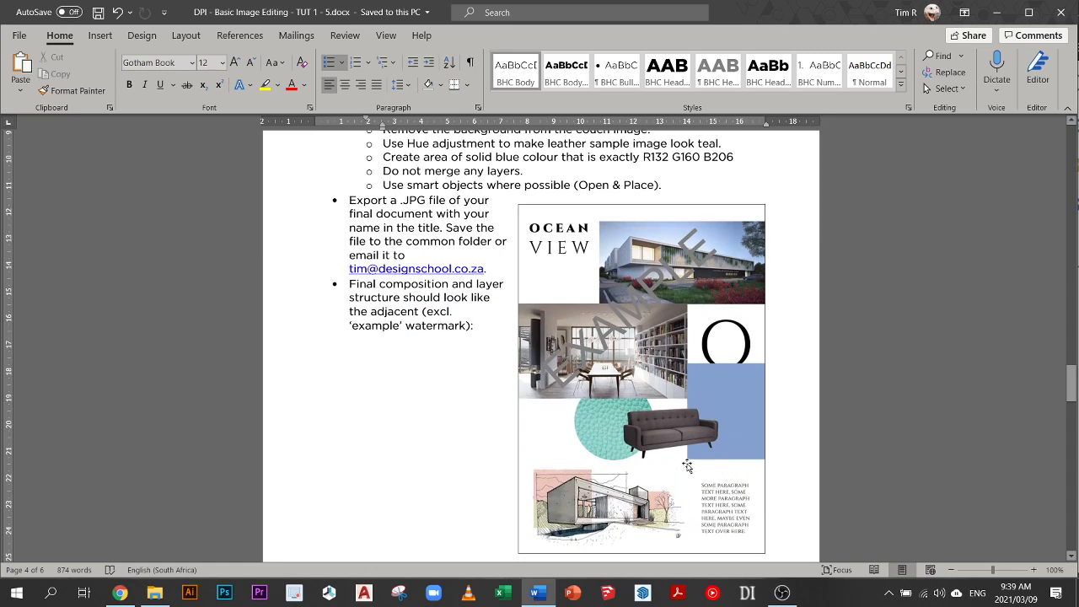
pyautogui.scroll(2, 725, 476)
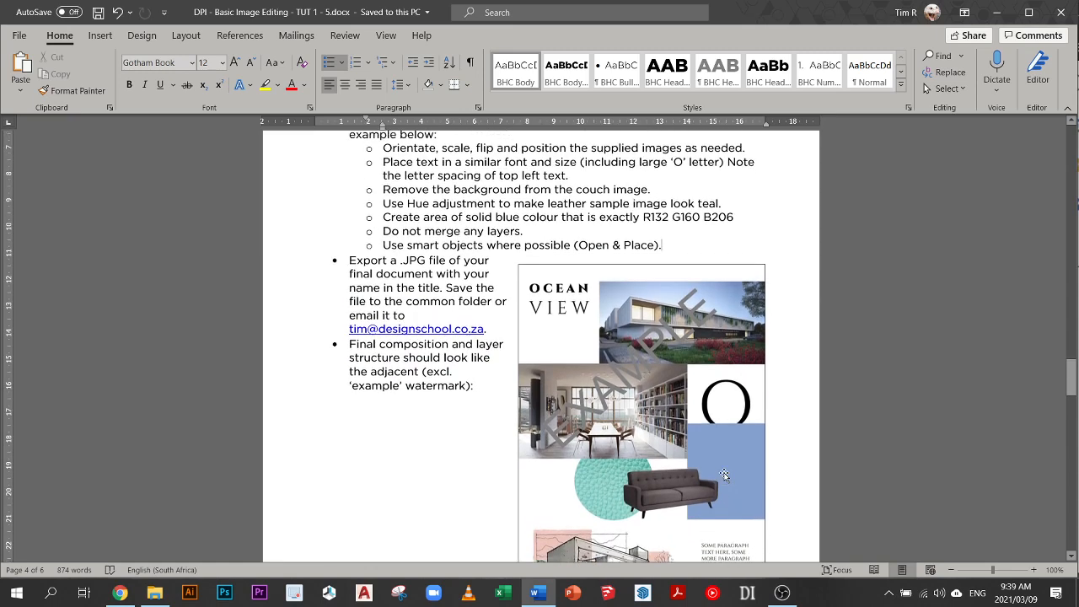
pyautogui.scroll(3, 724, 476)
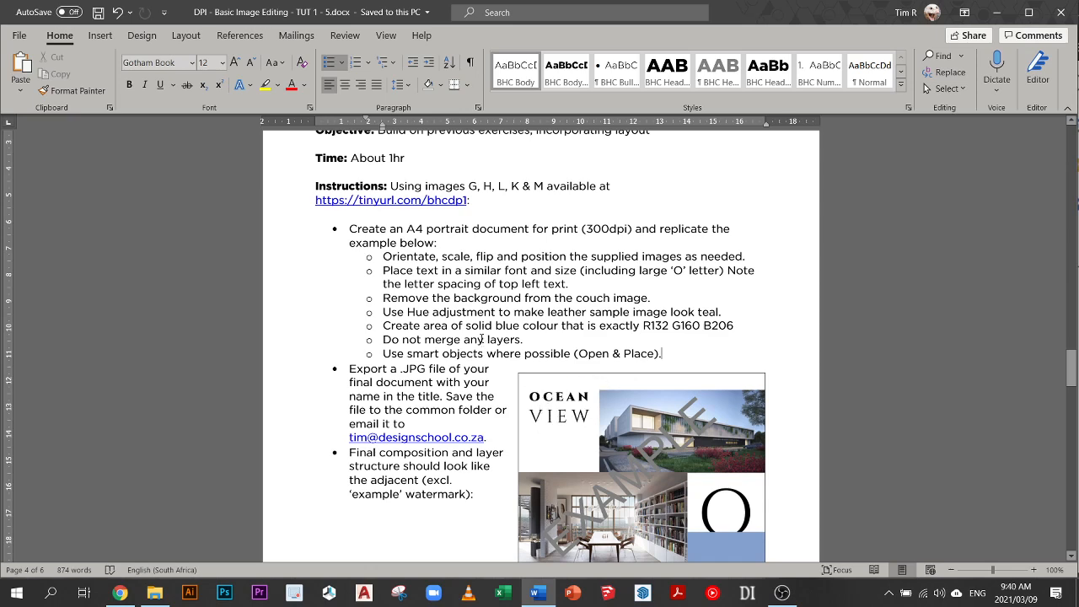
pyautogui.scroll(-2, 481, 326)
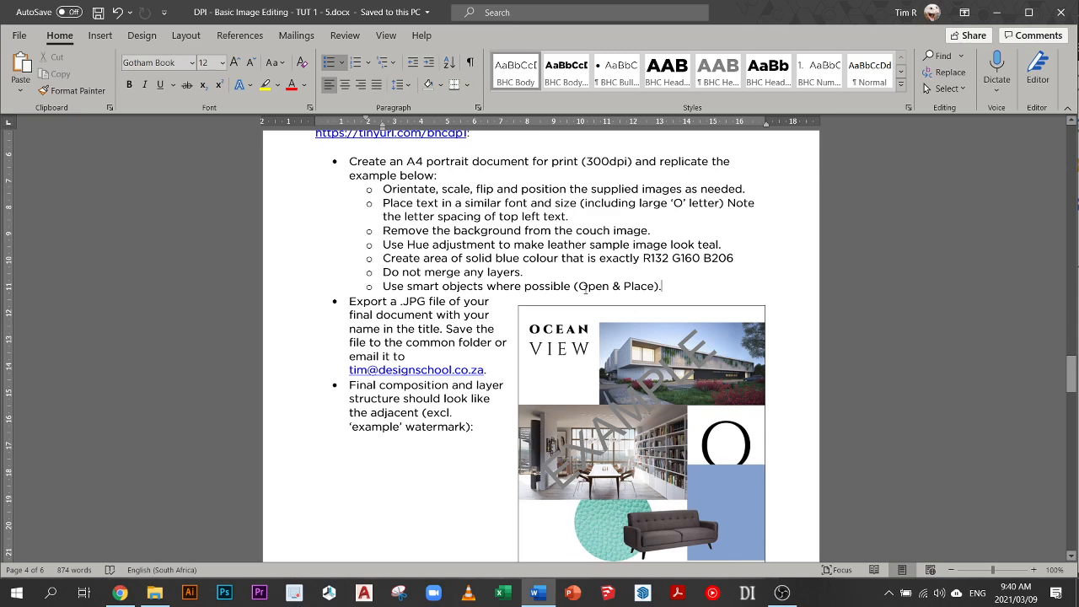
pyautogui.scroll(-1, 585, 289)
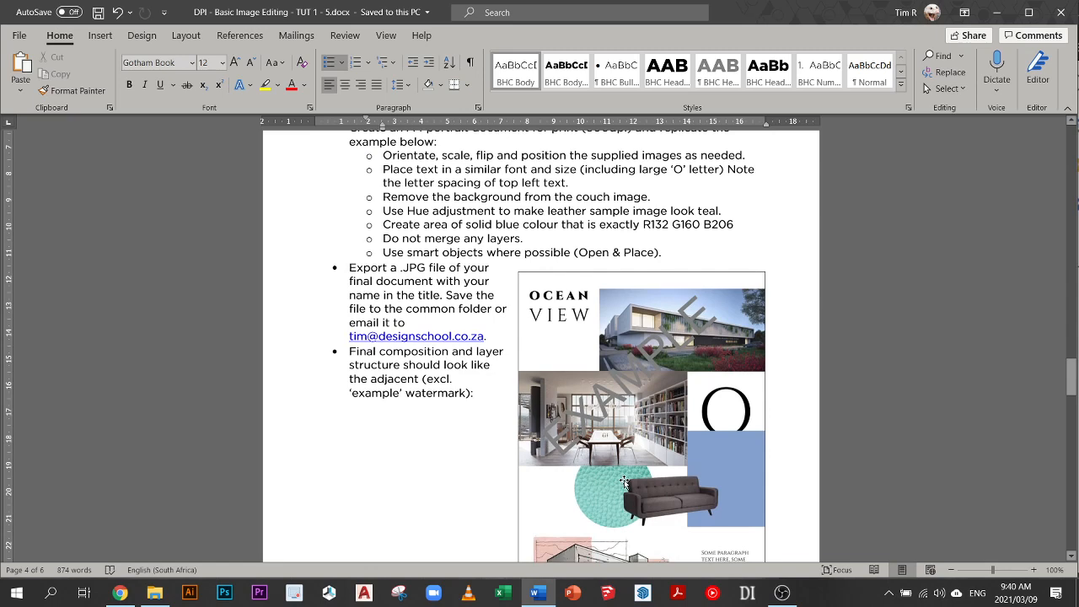
pyautogui.scroll(-2, 548, 312)
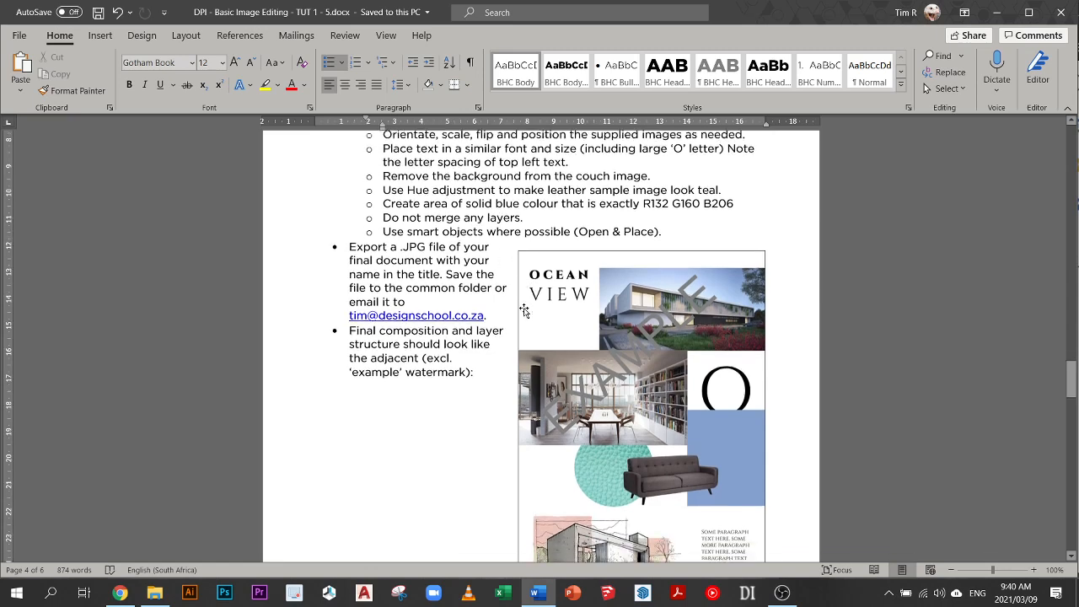
pyautogui.scroll(-1, 591, 328)
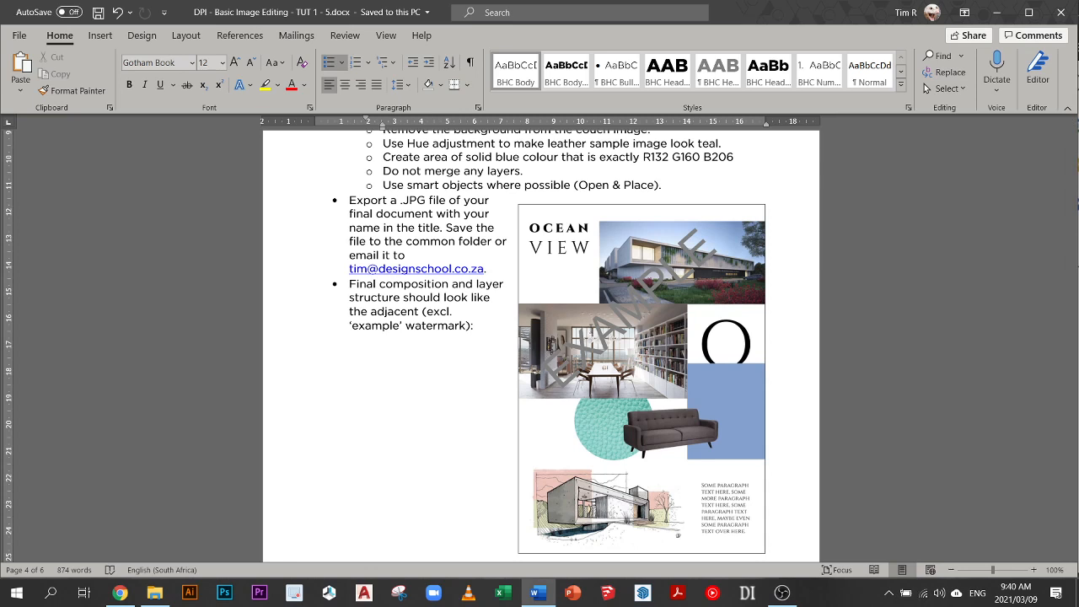
pyautogui.scroll(1, 486, 289)
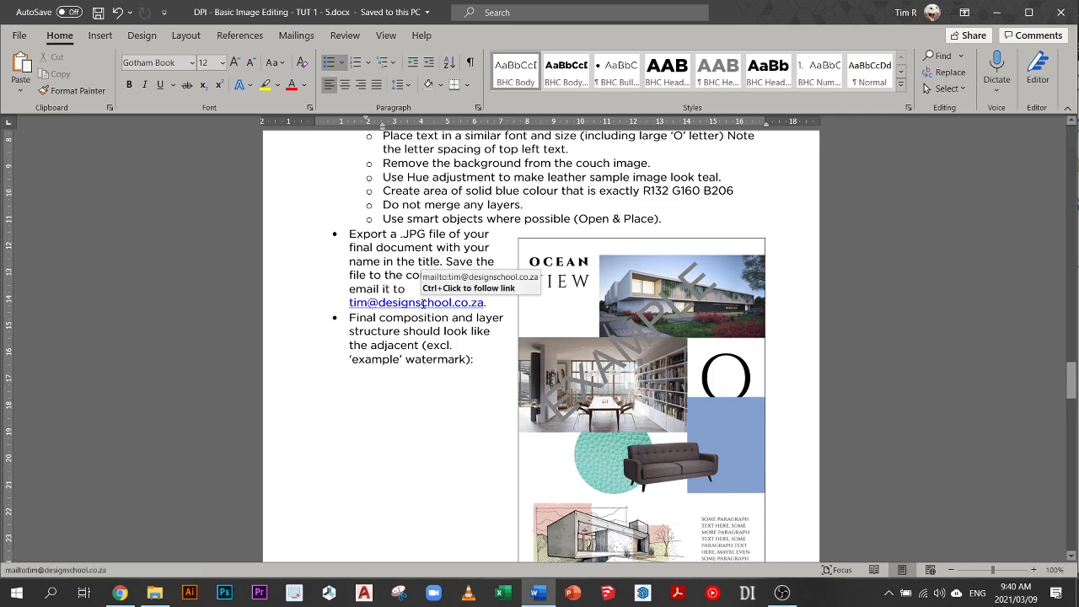
pyautogui.scroll(-2, 445, 310)
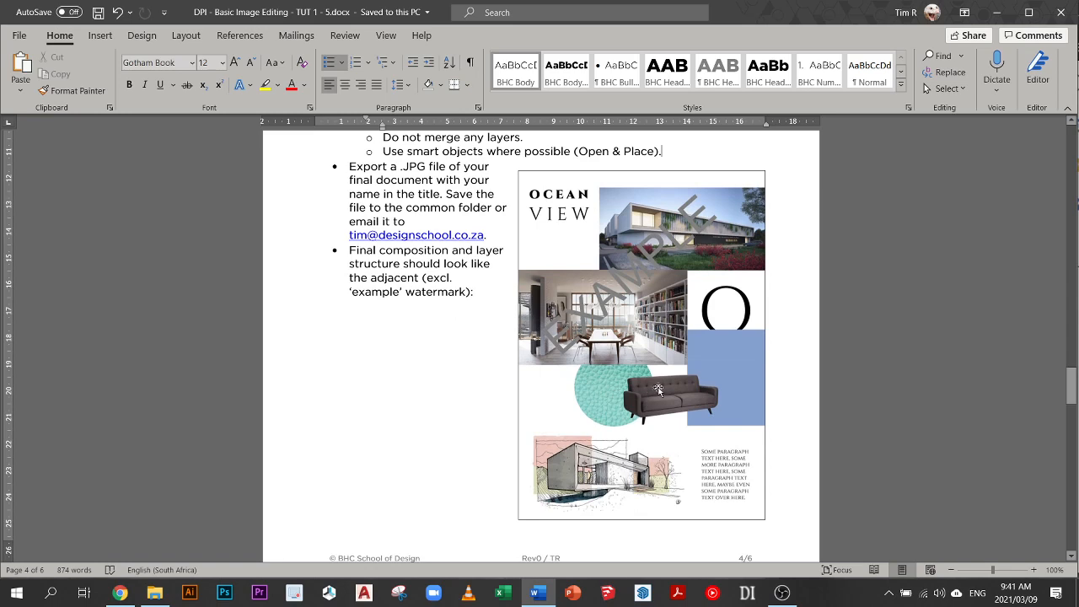
# Highlight "background from the couch image" in the background removal instruction and compare it with the couch in the example composition
pyautogui.scroll(2, 642, 417)
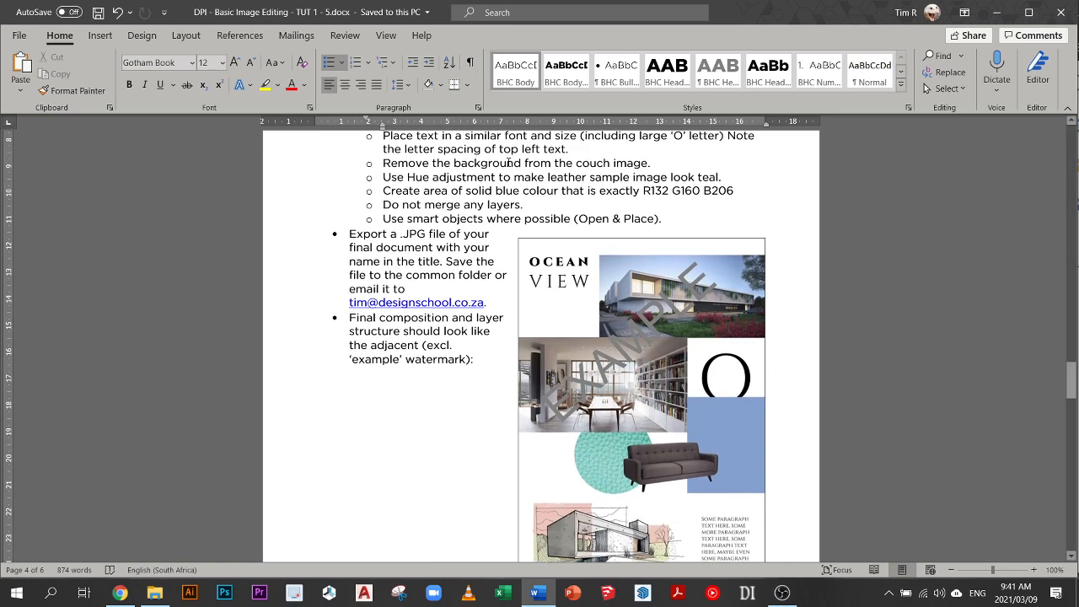
pyautogui.moveTo(509, 162); pyautogui.dragTo(649, 162)
pyautogui.scroll(-2, 538, 386)
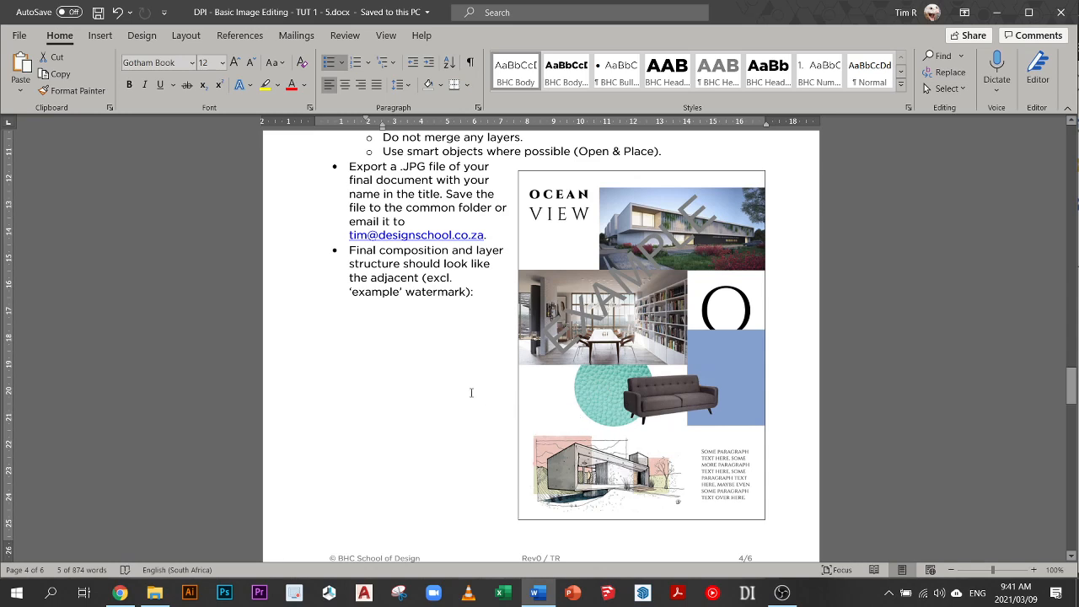
pyautogui.scroll(2, 469, 393)
pyautogui.scroll(-1, 477, 390)
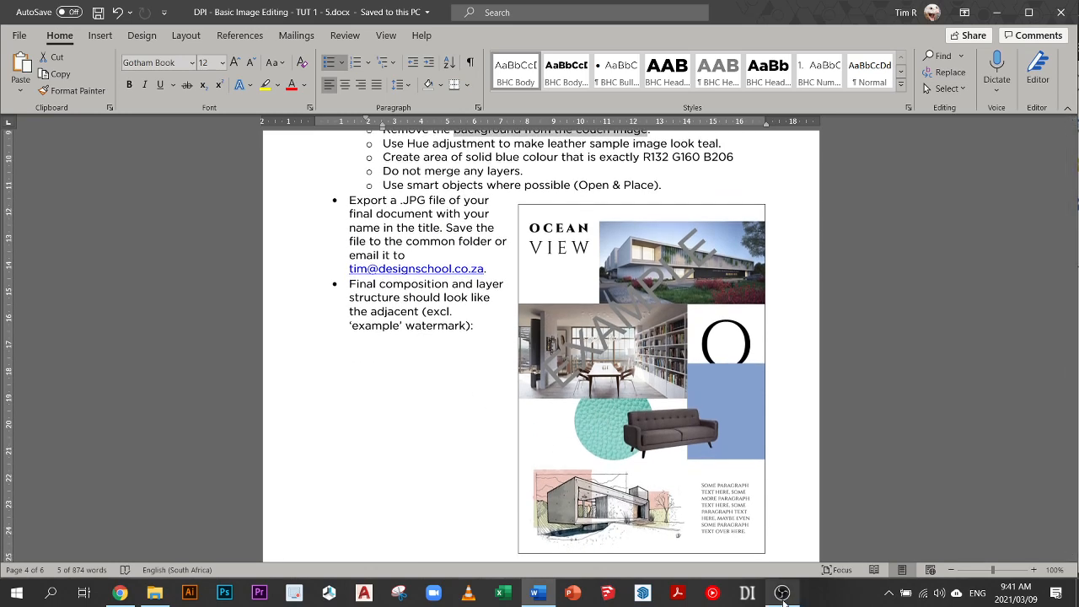